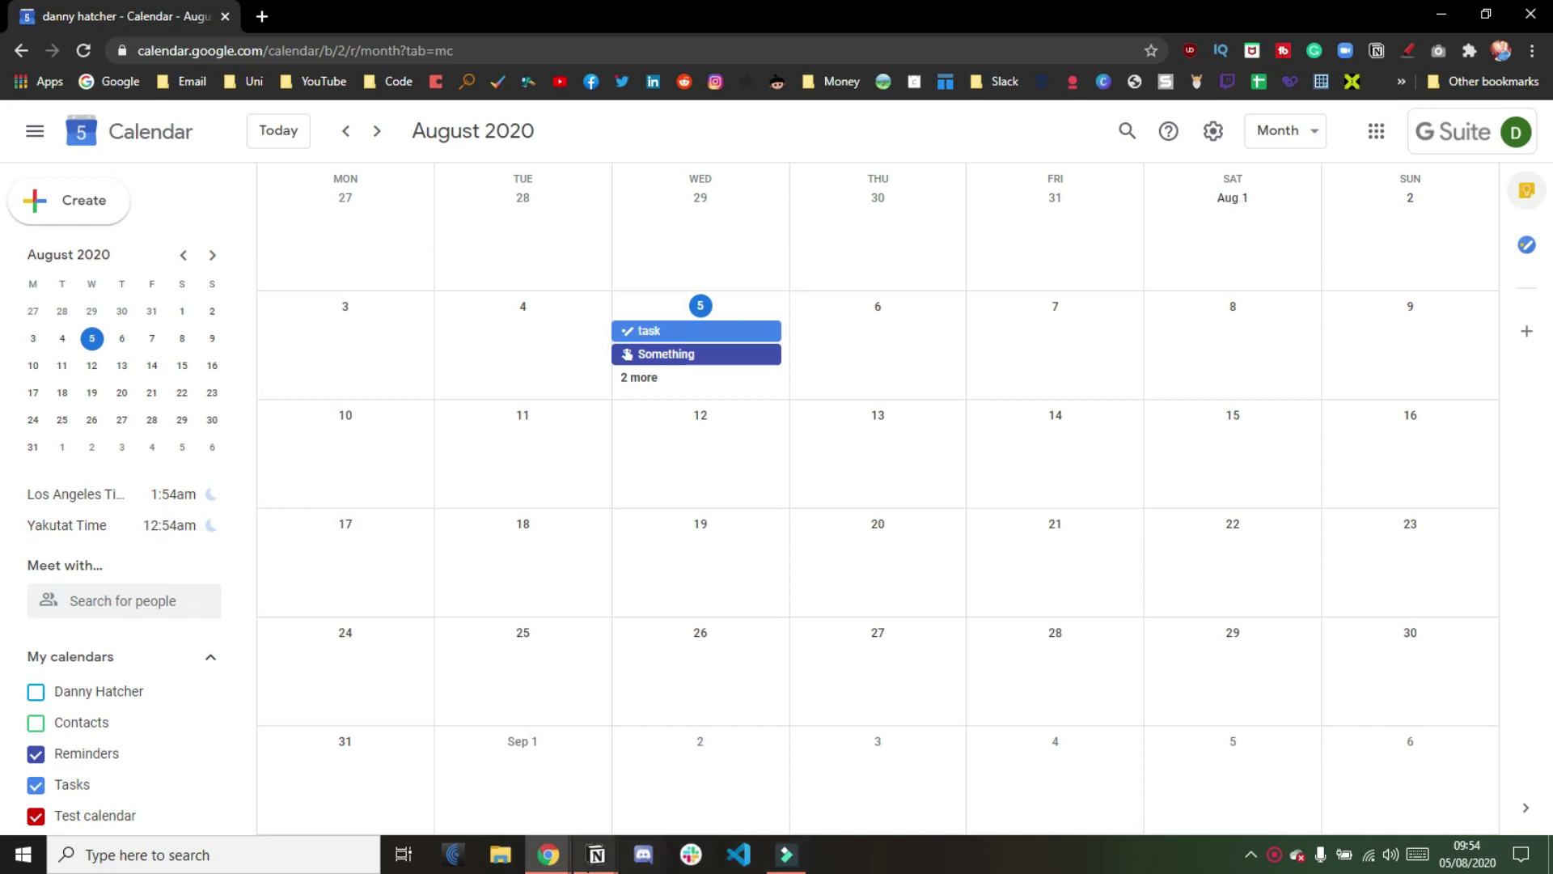
Look at the planner calendar in Notion, then return to Google Calendar and list all events on August 5
left_click(596, 854)
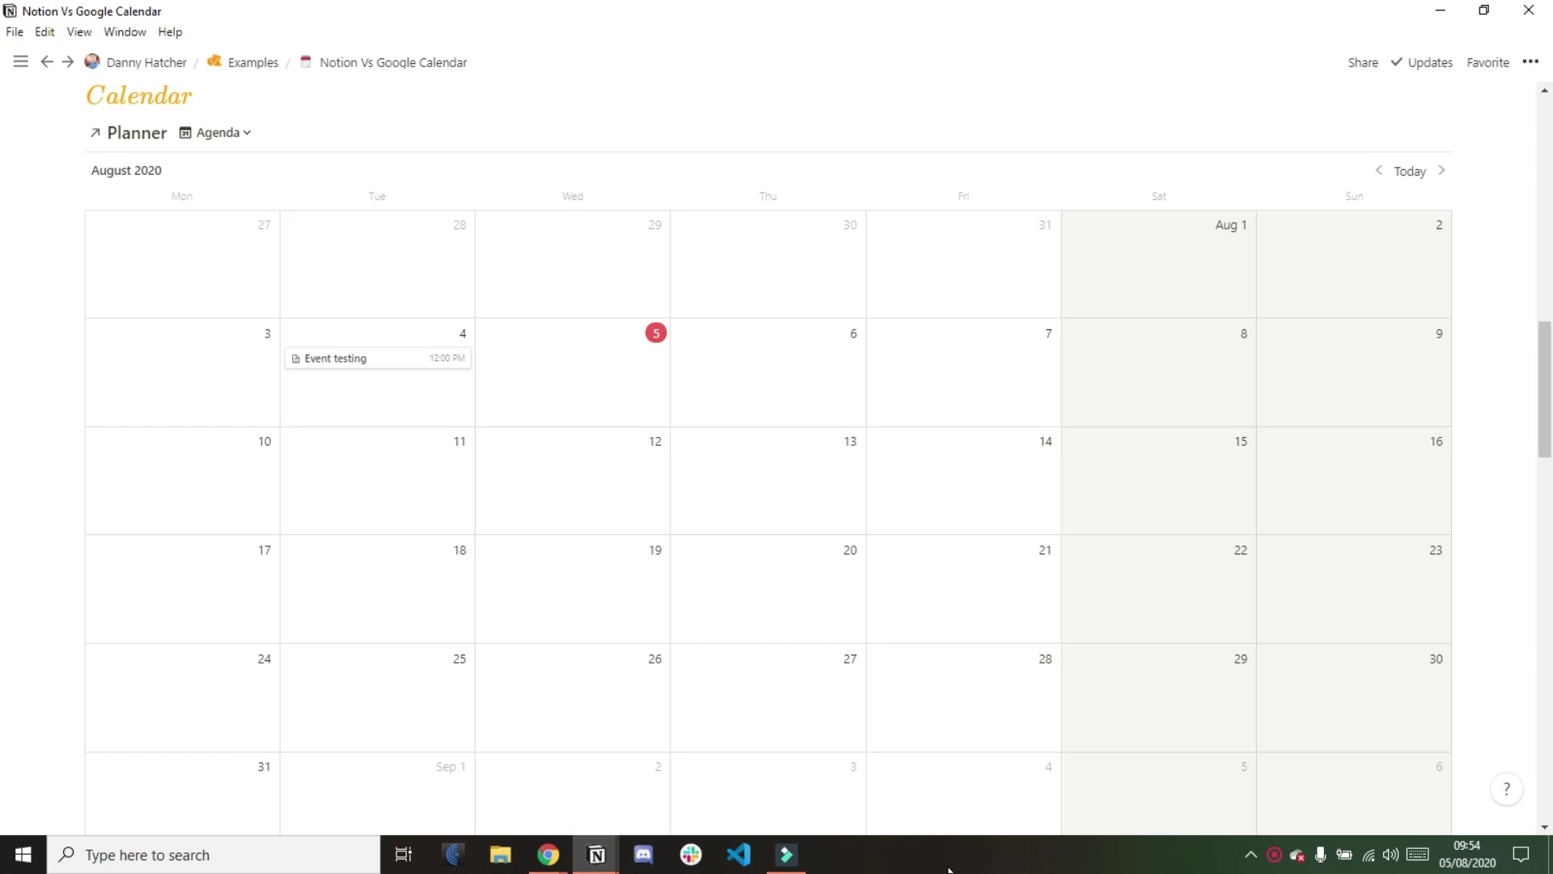
left_click(548, 854)
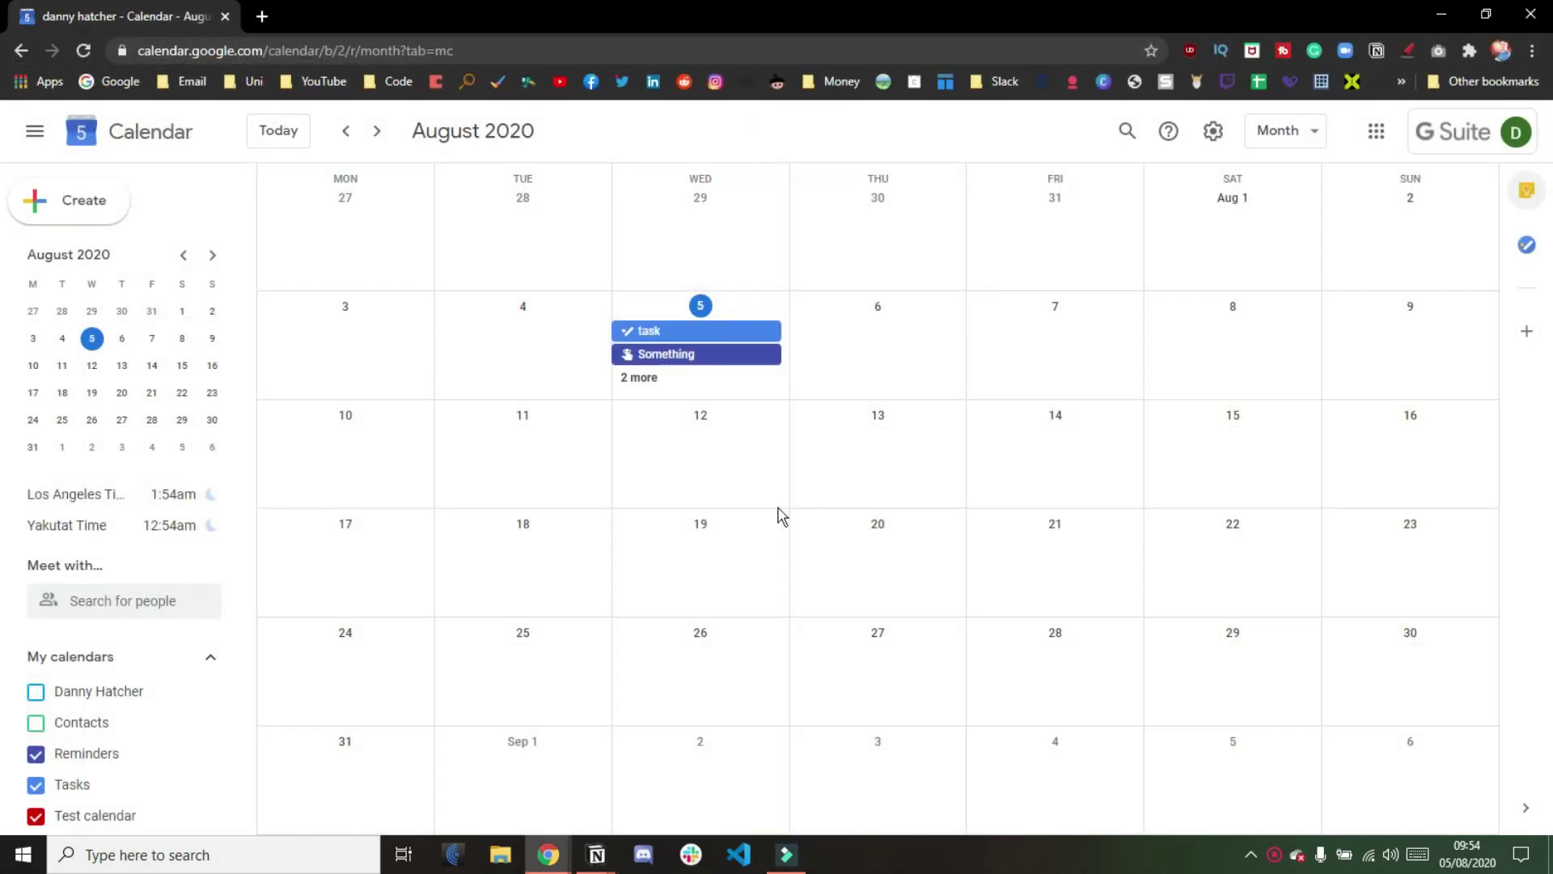
left_click(687, 380)
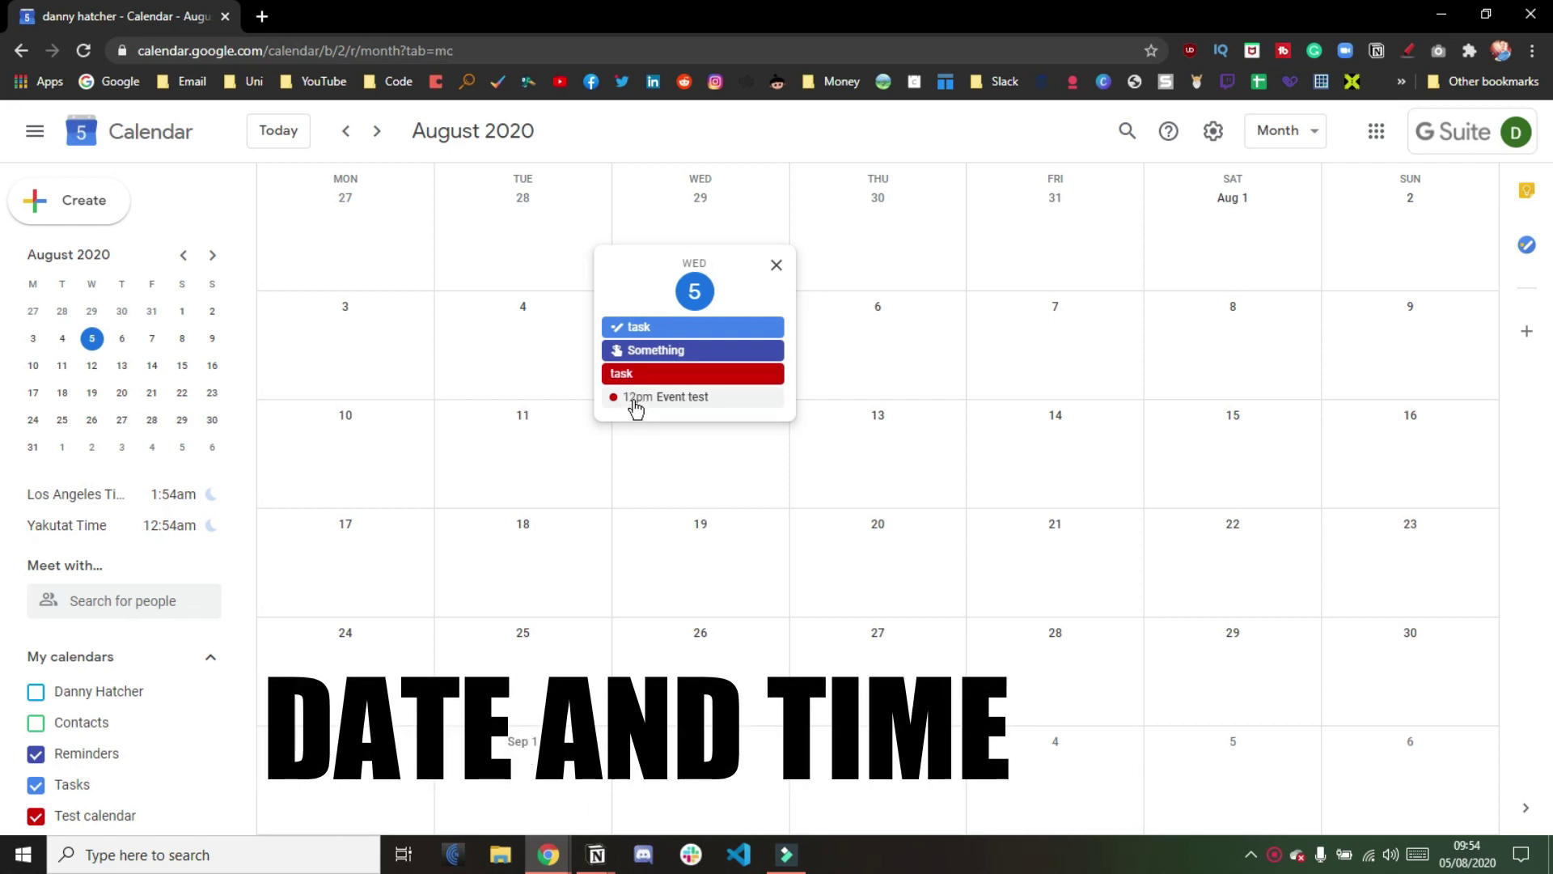
left_click(654, 433)
Try the all-day setting on a new August 6 event and discard the event
left_click(846, 331)
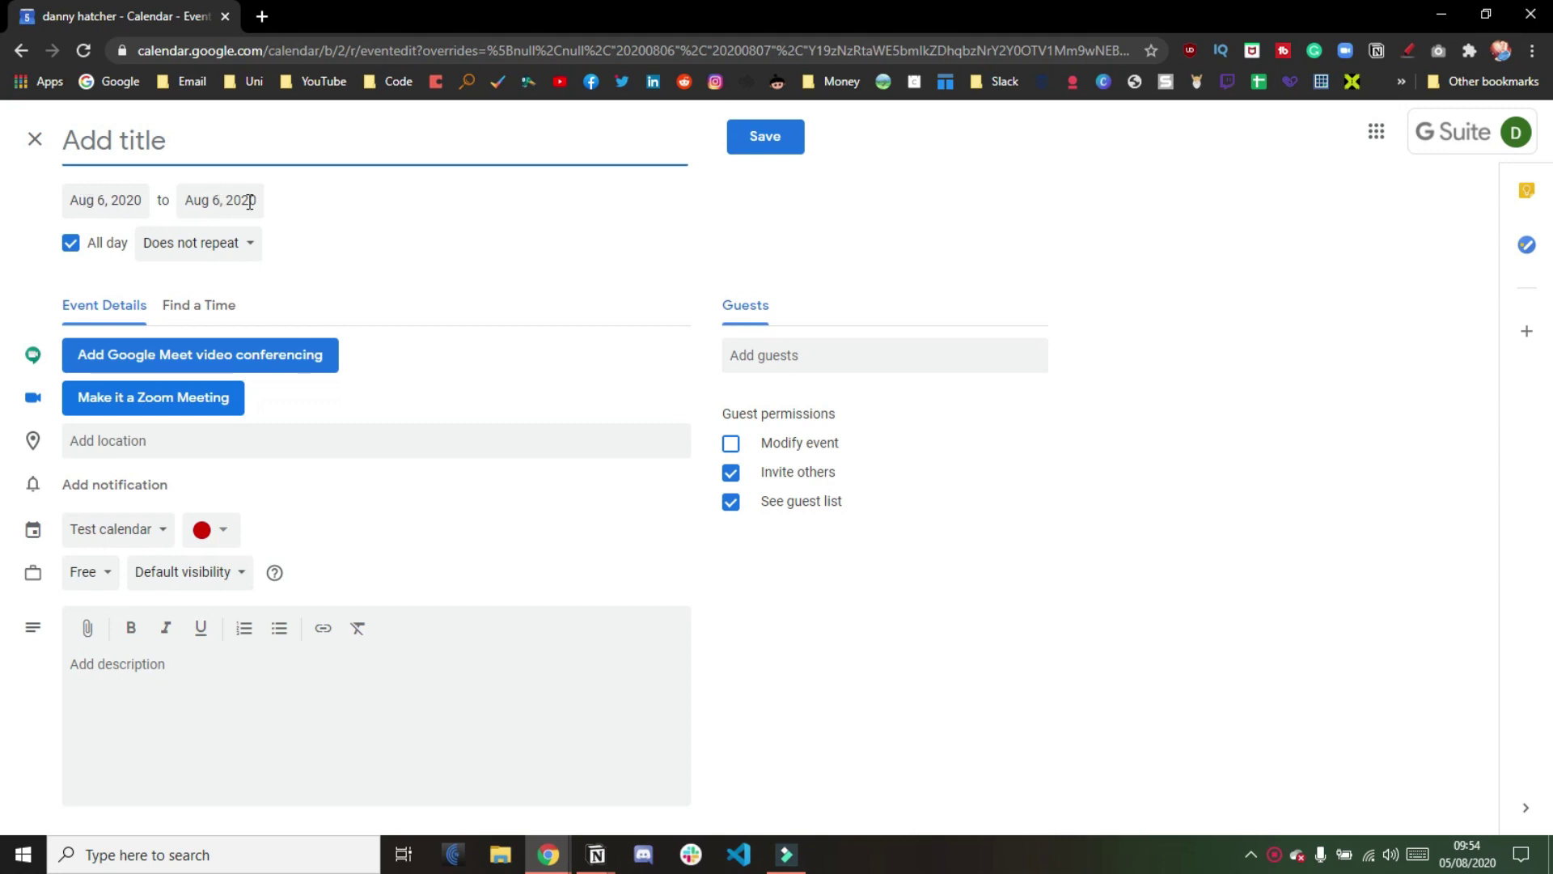
left_click(70, 243)
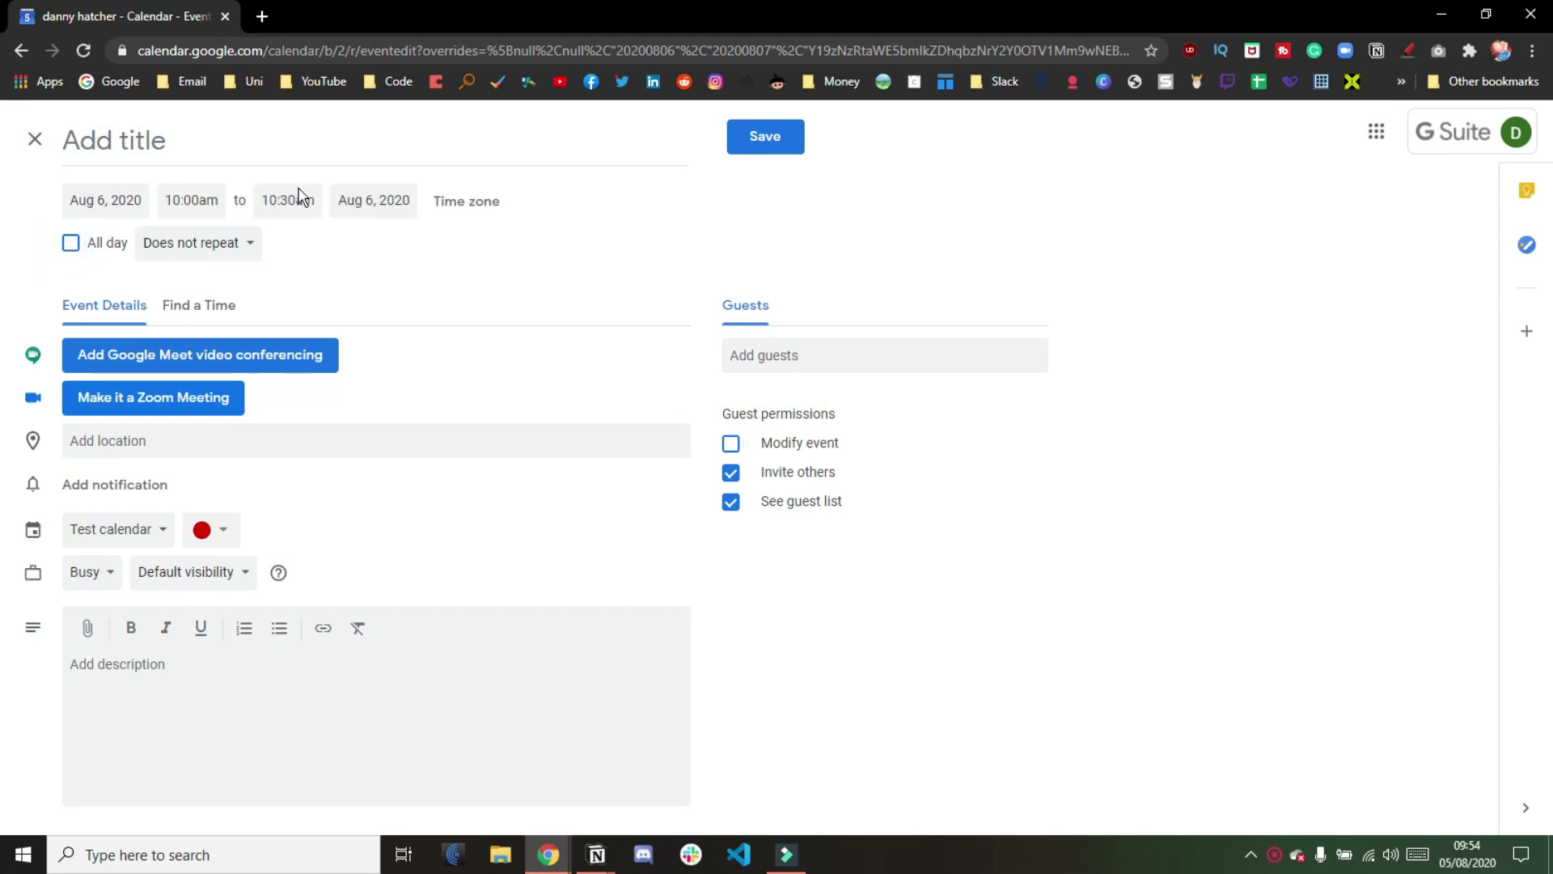
left_click(71, 243)
left_click(35, 139)
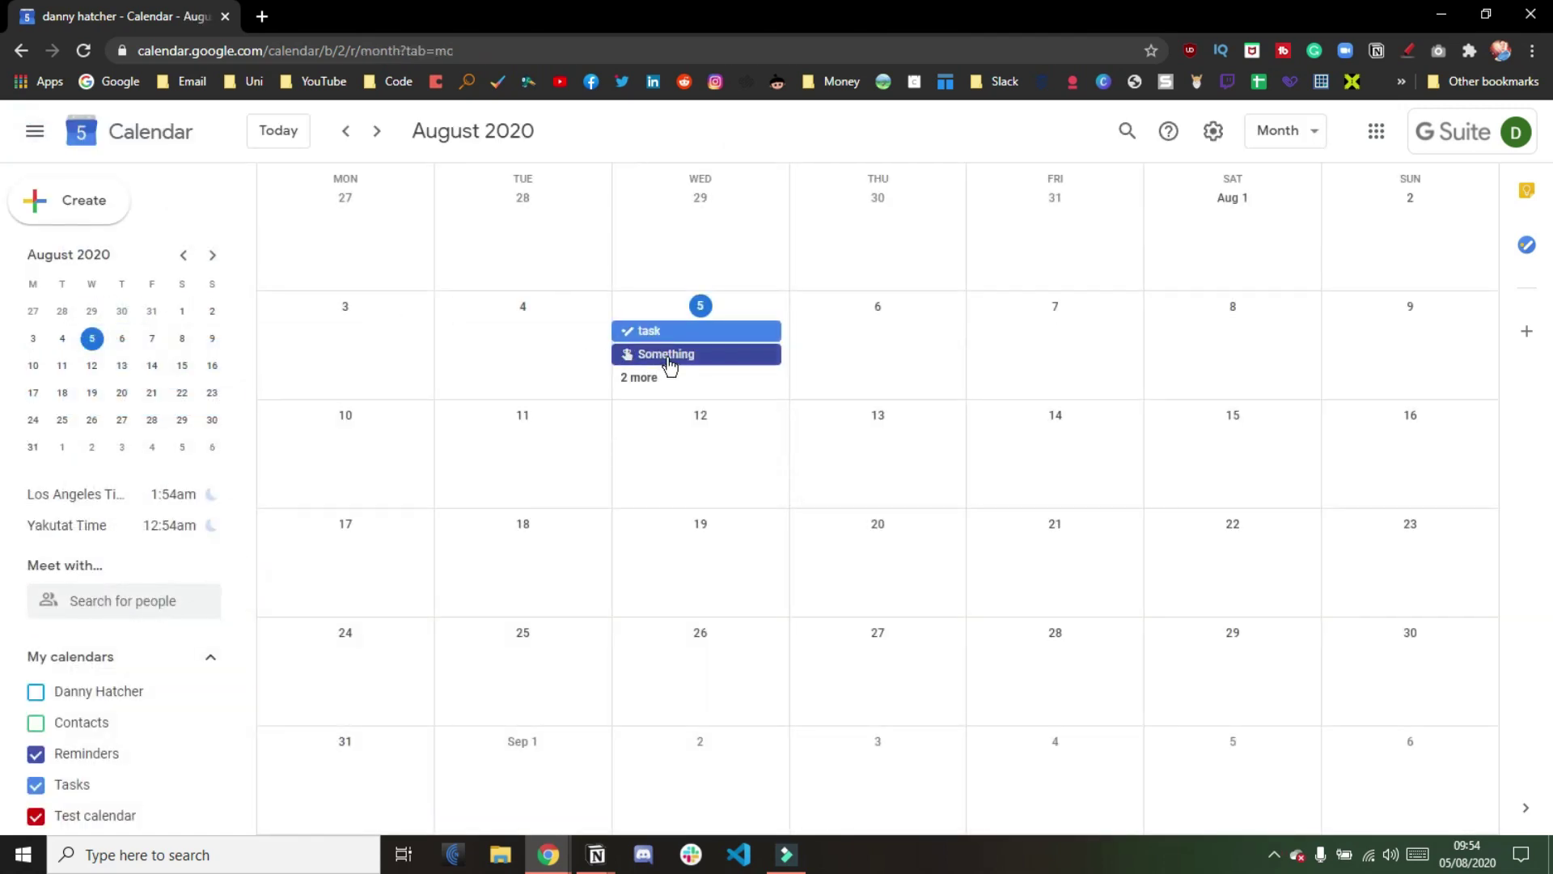
Try to move the red all-day task on August 5, and in Notion try to move Event testing off August 3
left_click(643, 377)
left_click_drag(644, 373, 696, 374)
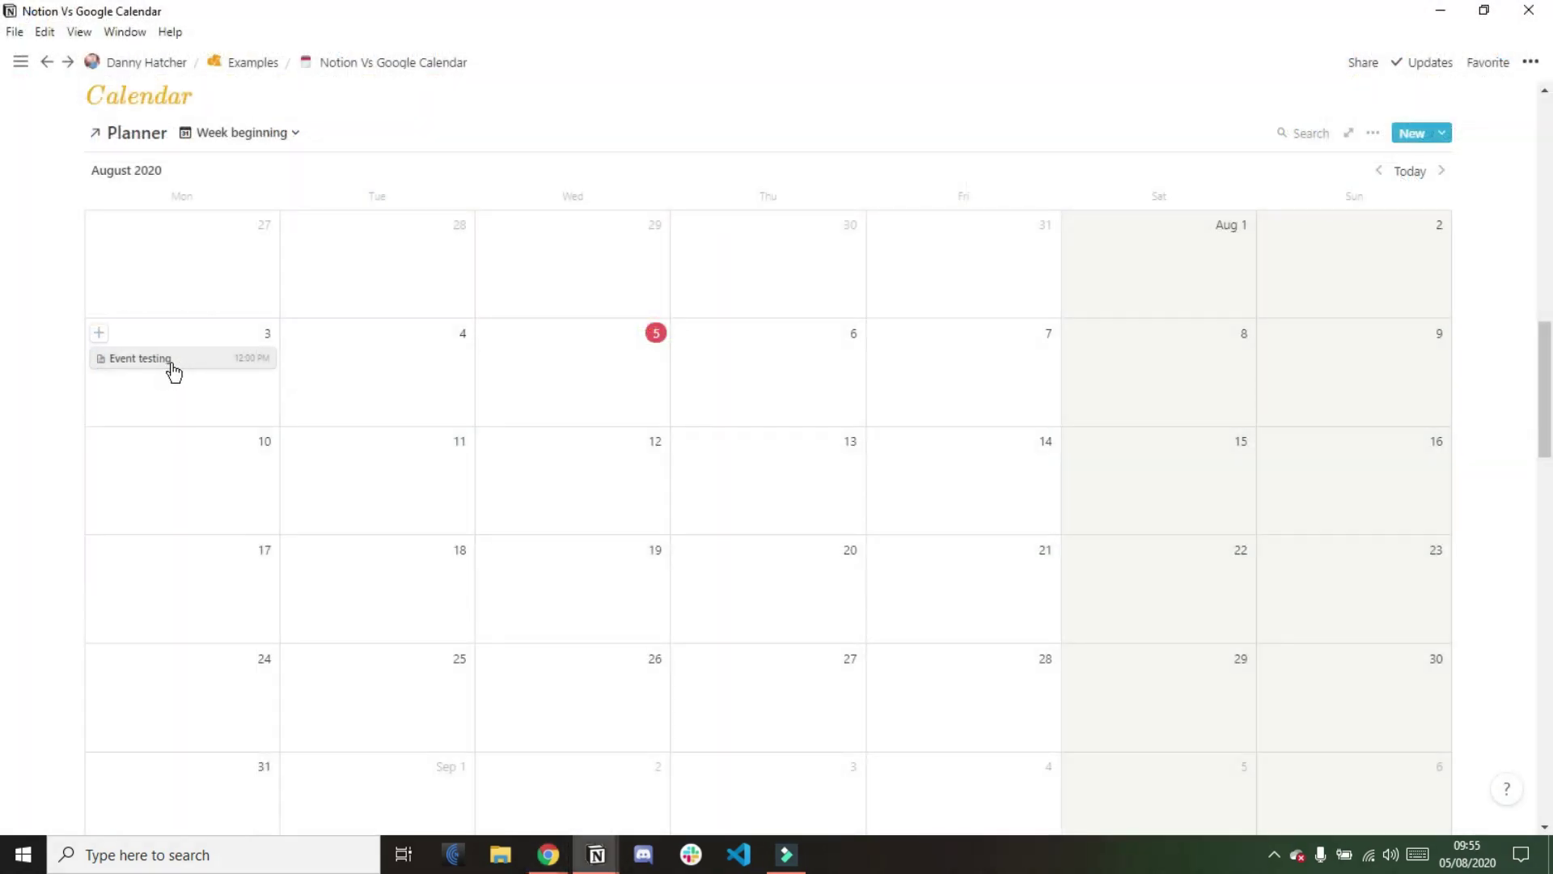
left_click_drag(172, 368, 208, 357)
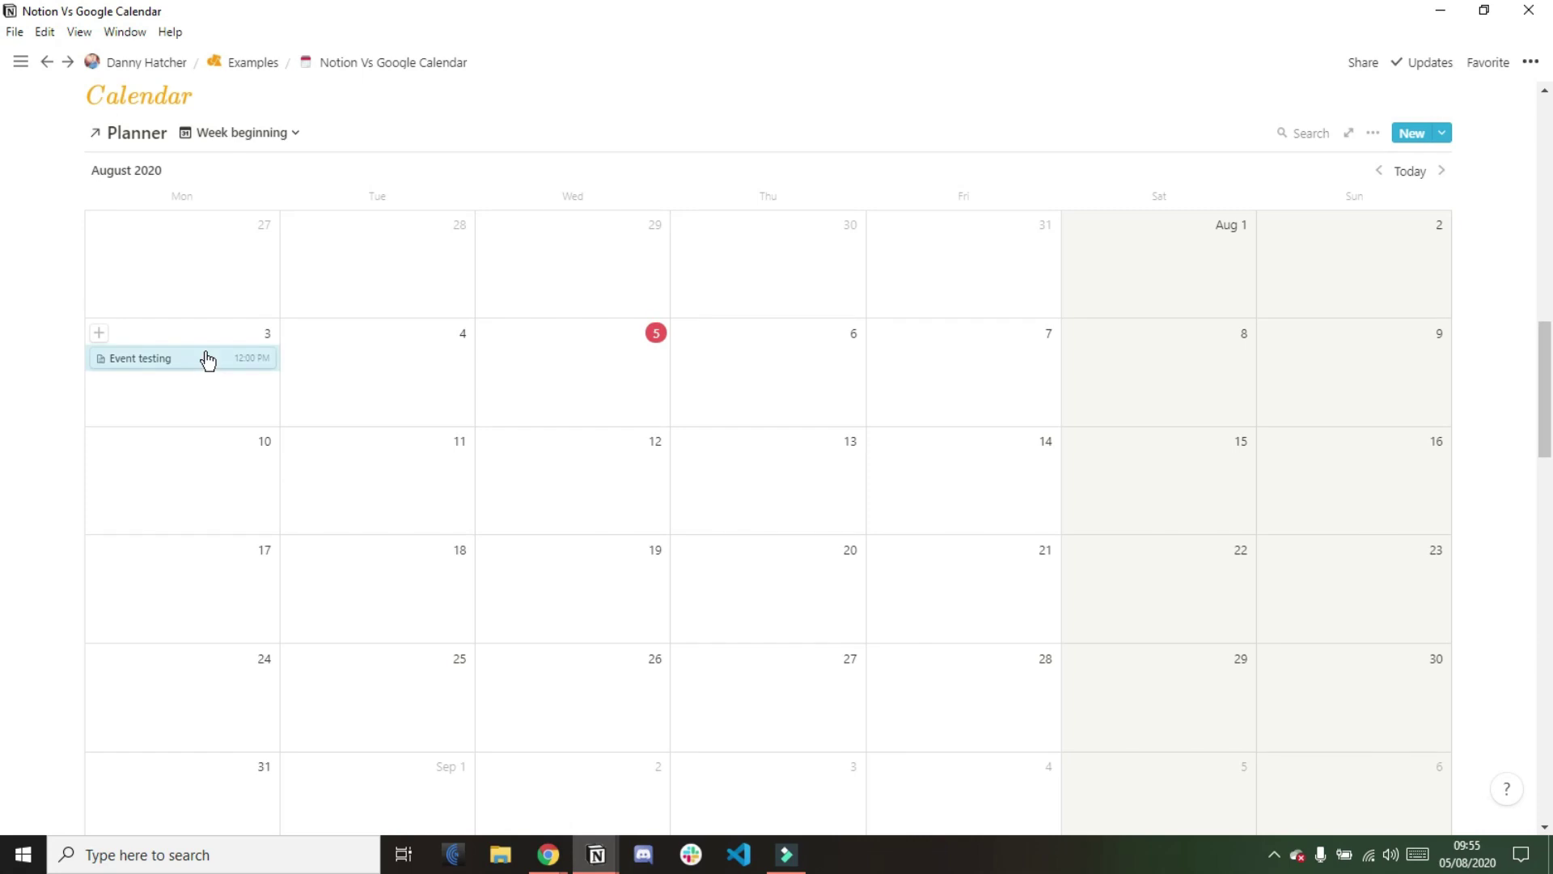
left_click(403, 365)
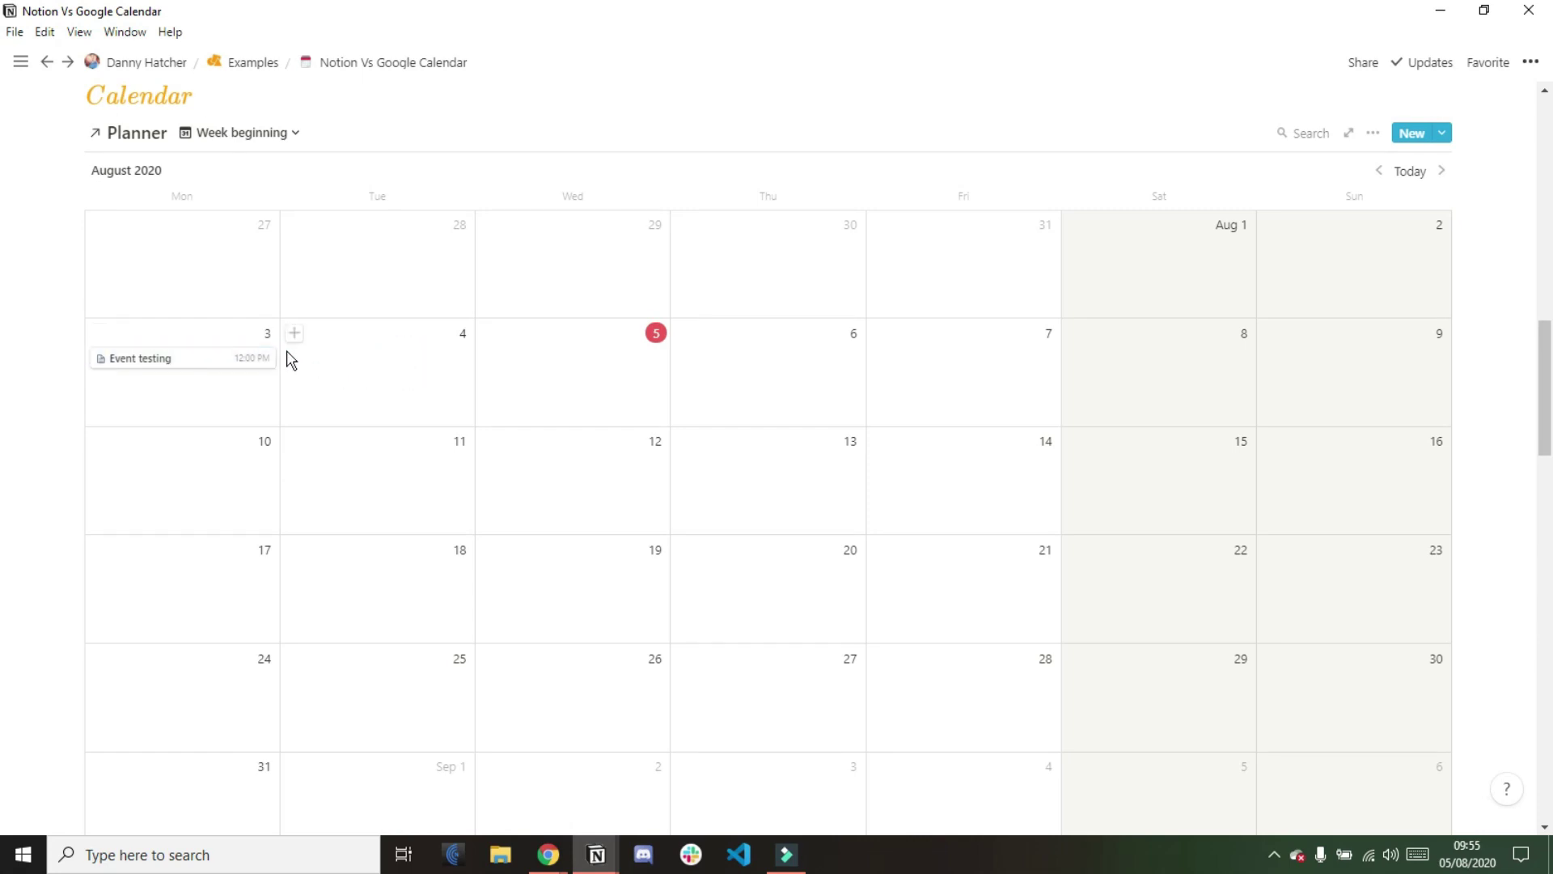
Add an entry on August 10 and try the End date and Include time options of its Week Beginning property
left_click(102, 442)
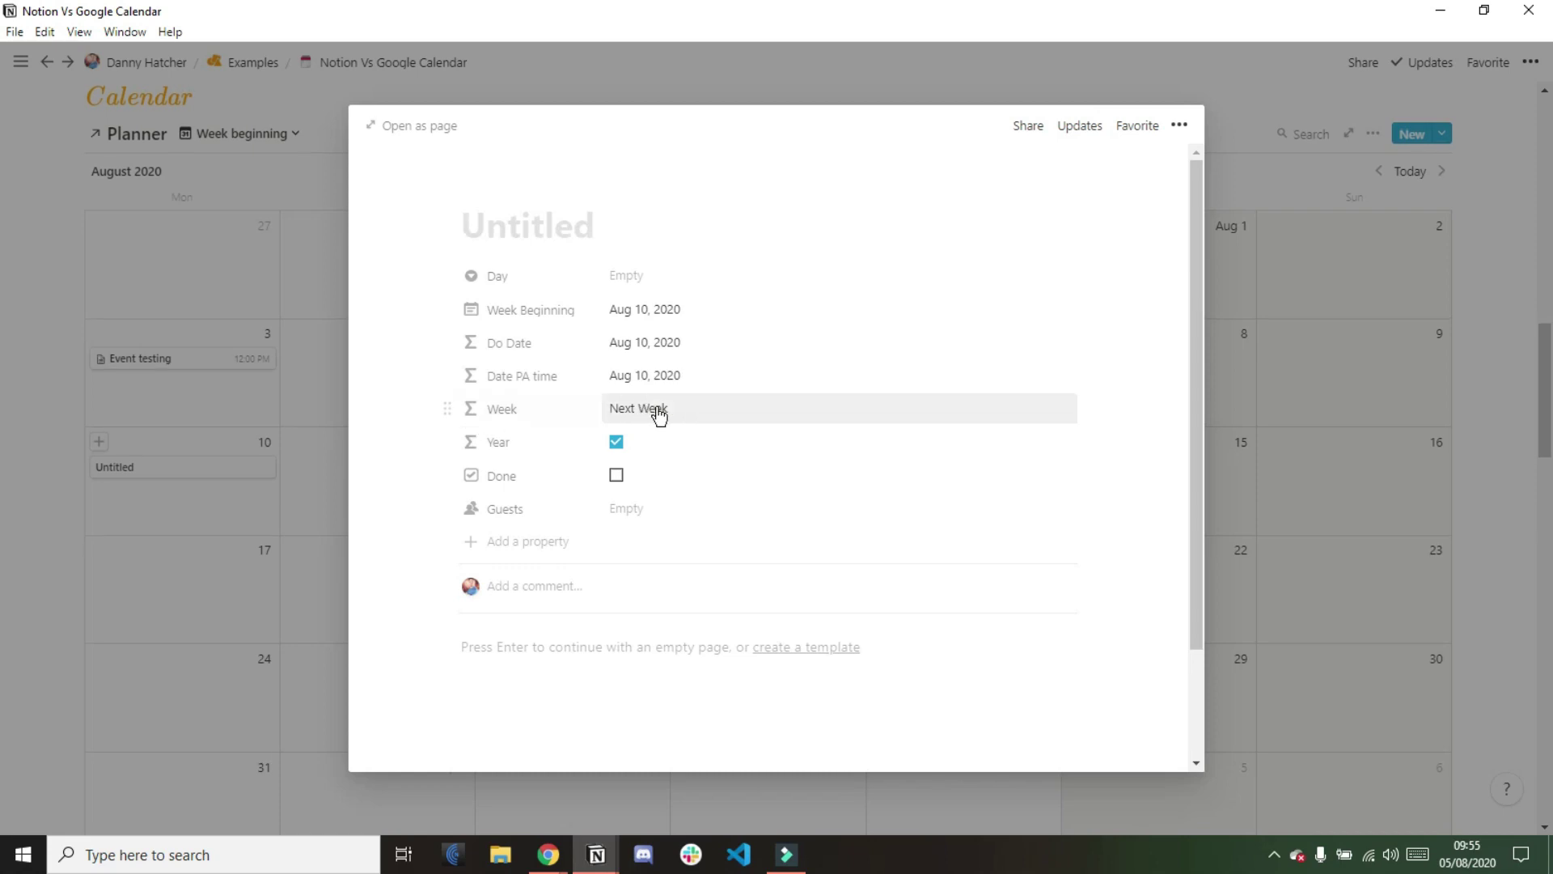
left_click(662, 310)
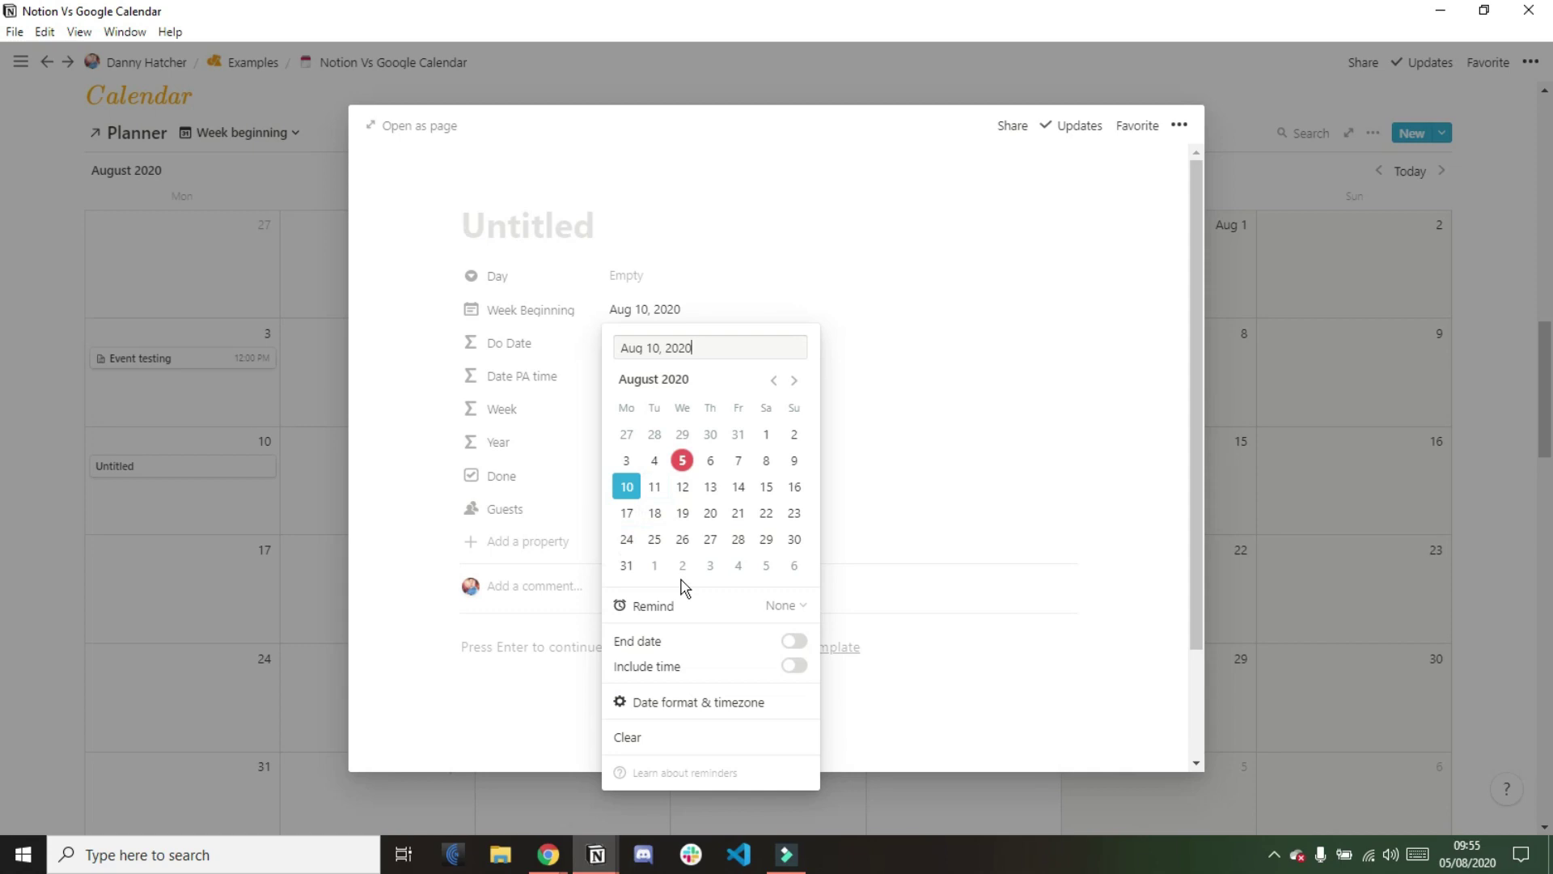
left_click(793, 642)
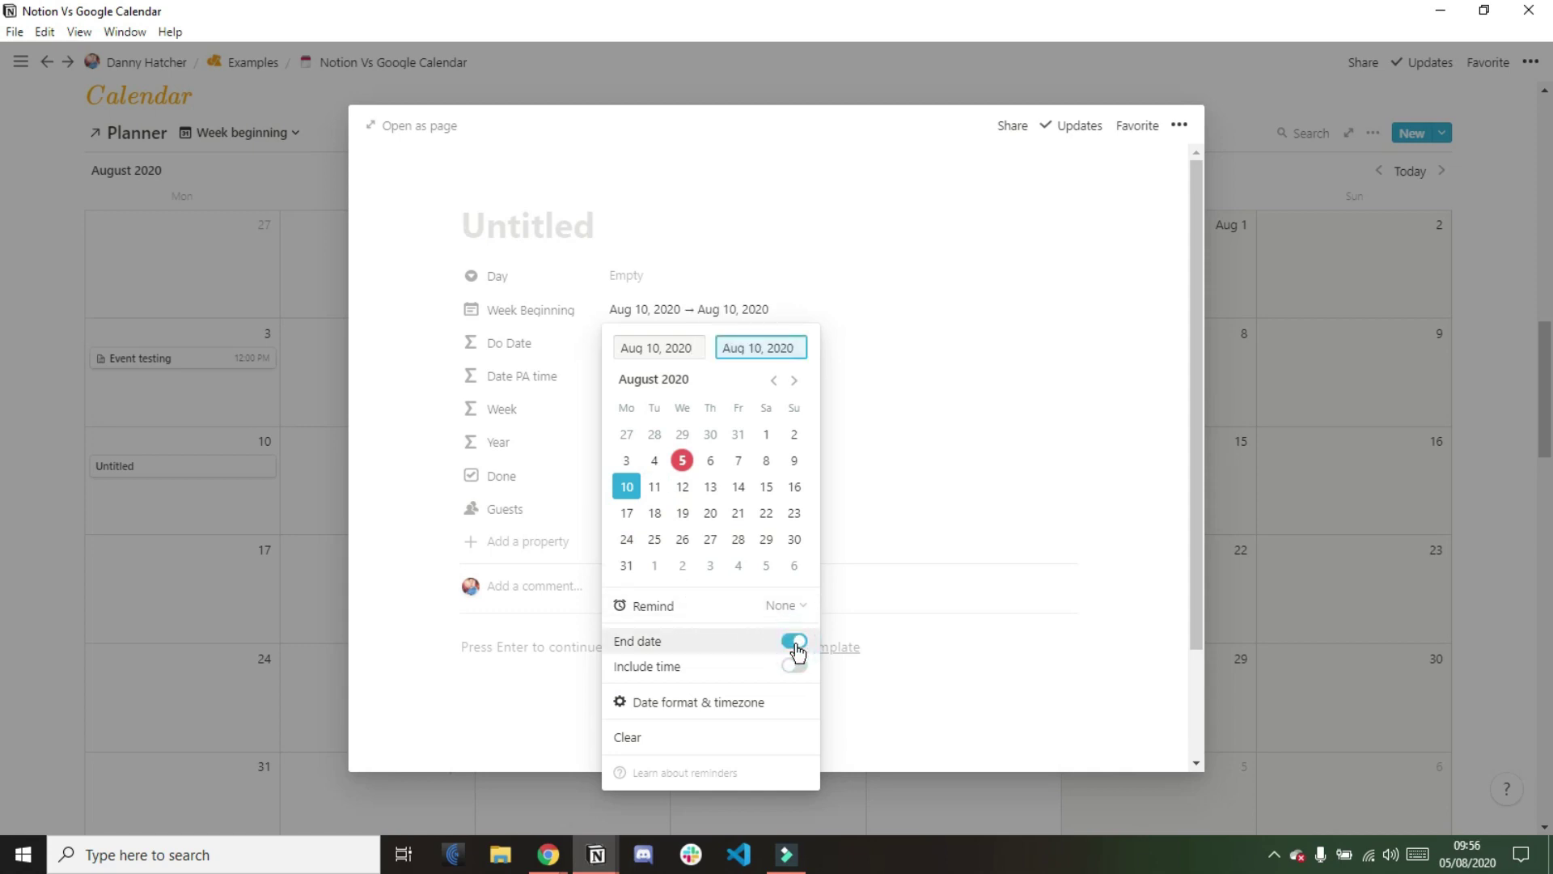
left_click(794, 666)
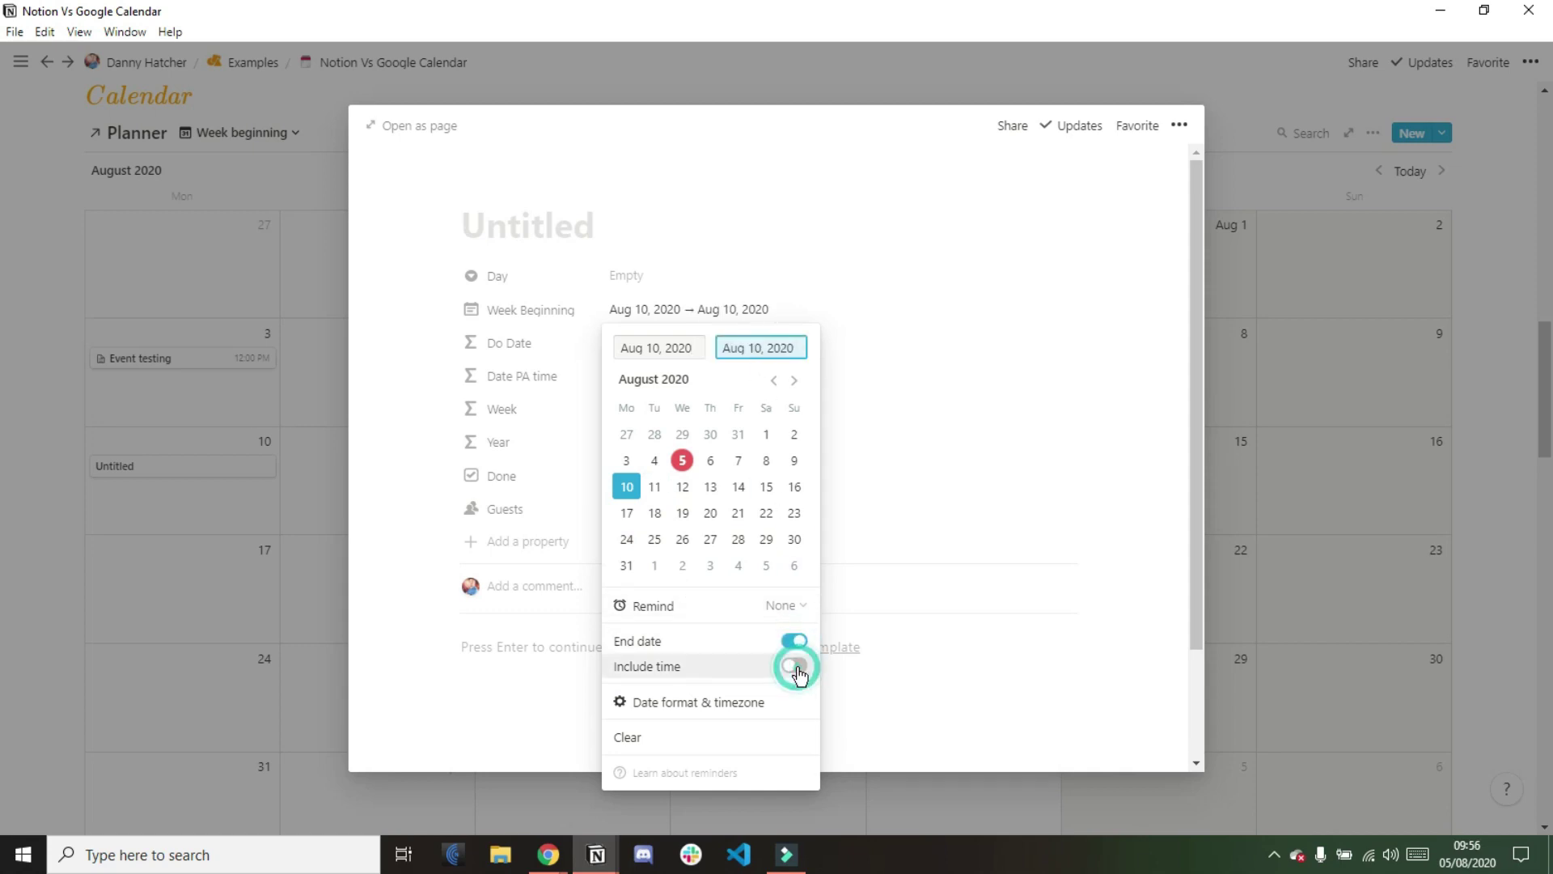
left_click(795, 673)
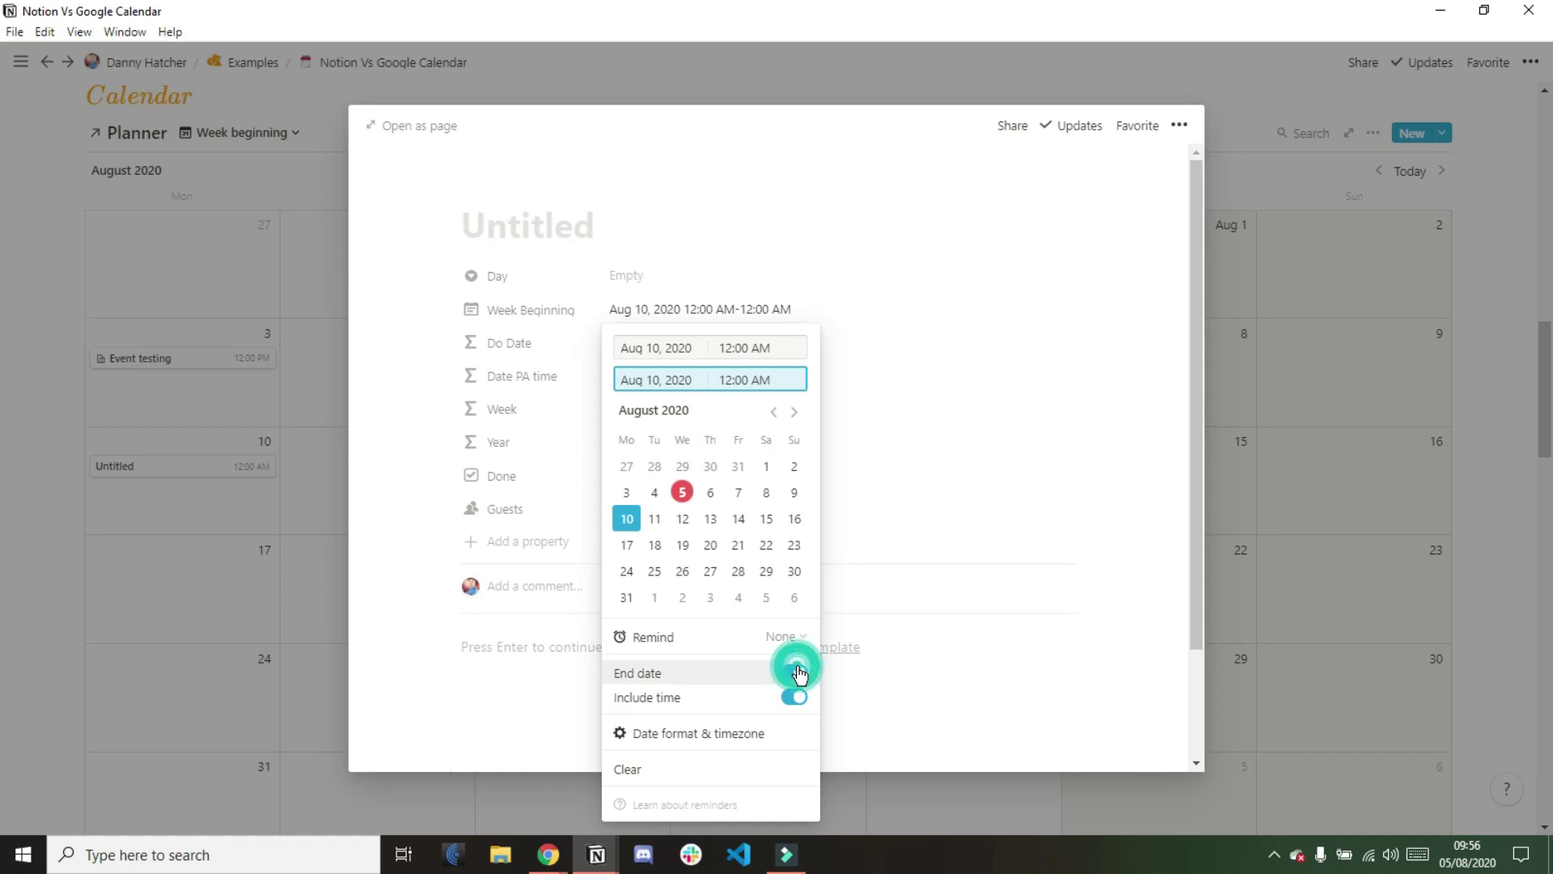
left_click(795, 668)
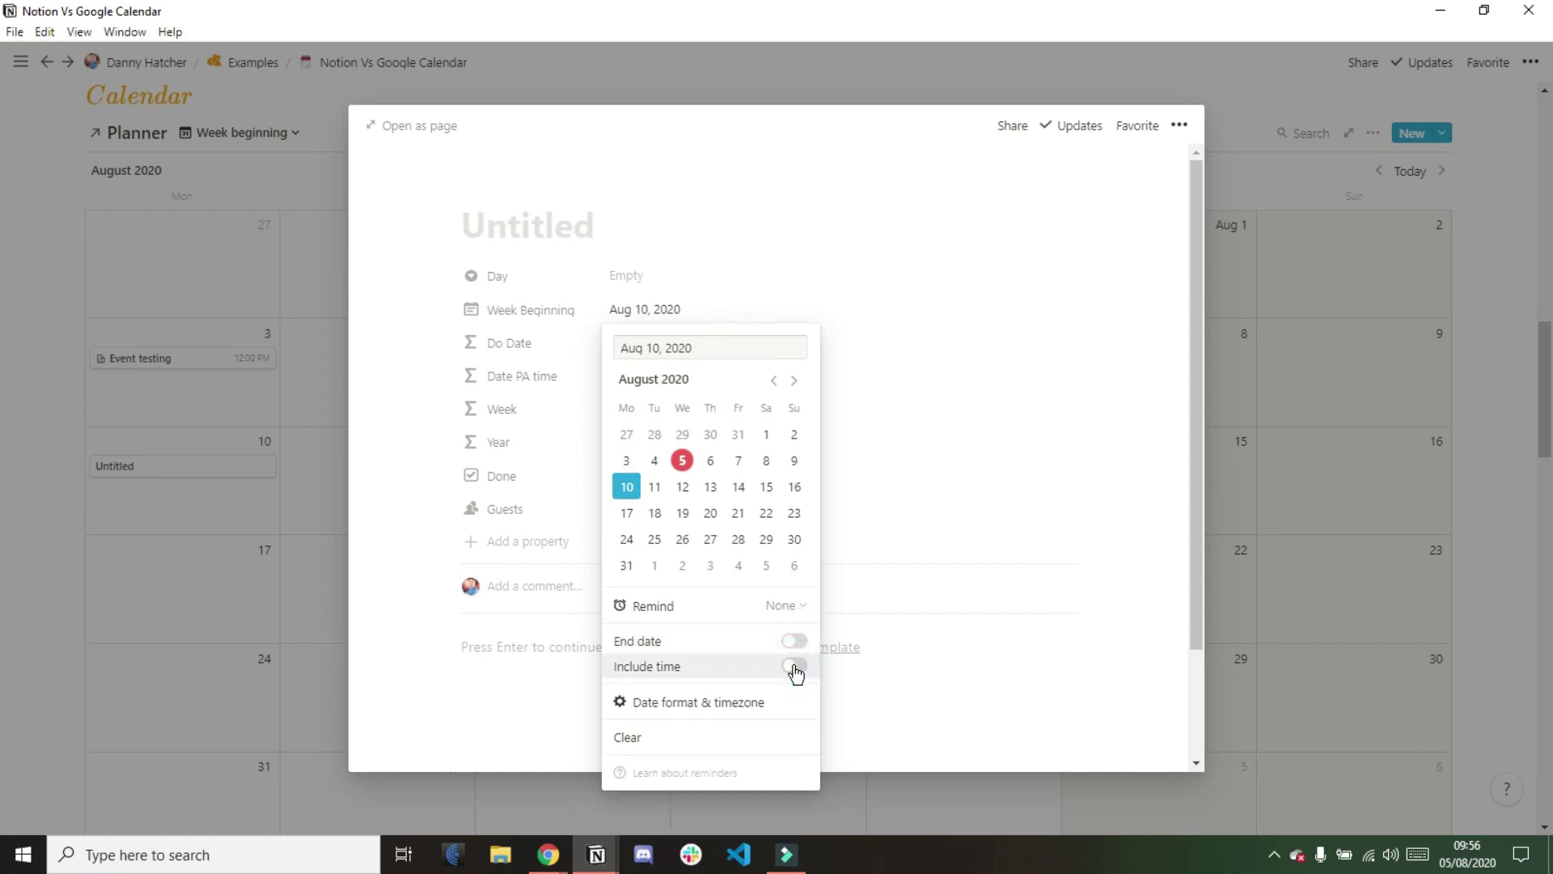
left_click(379, 523)
left_click(1183, 126)
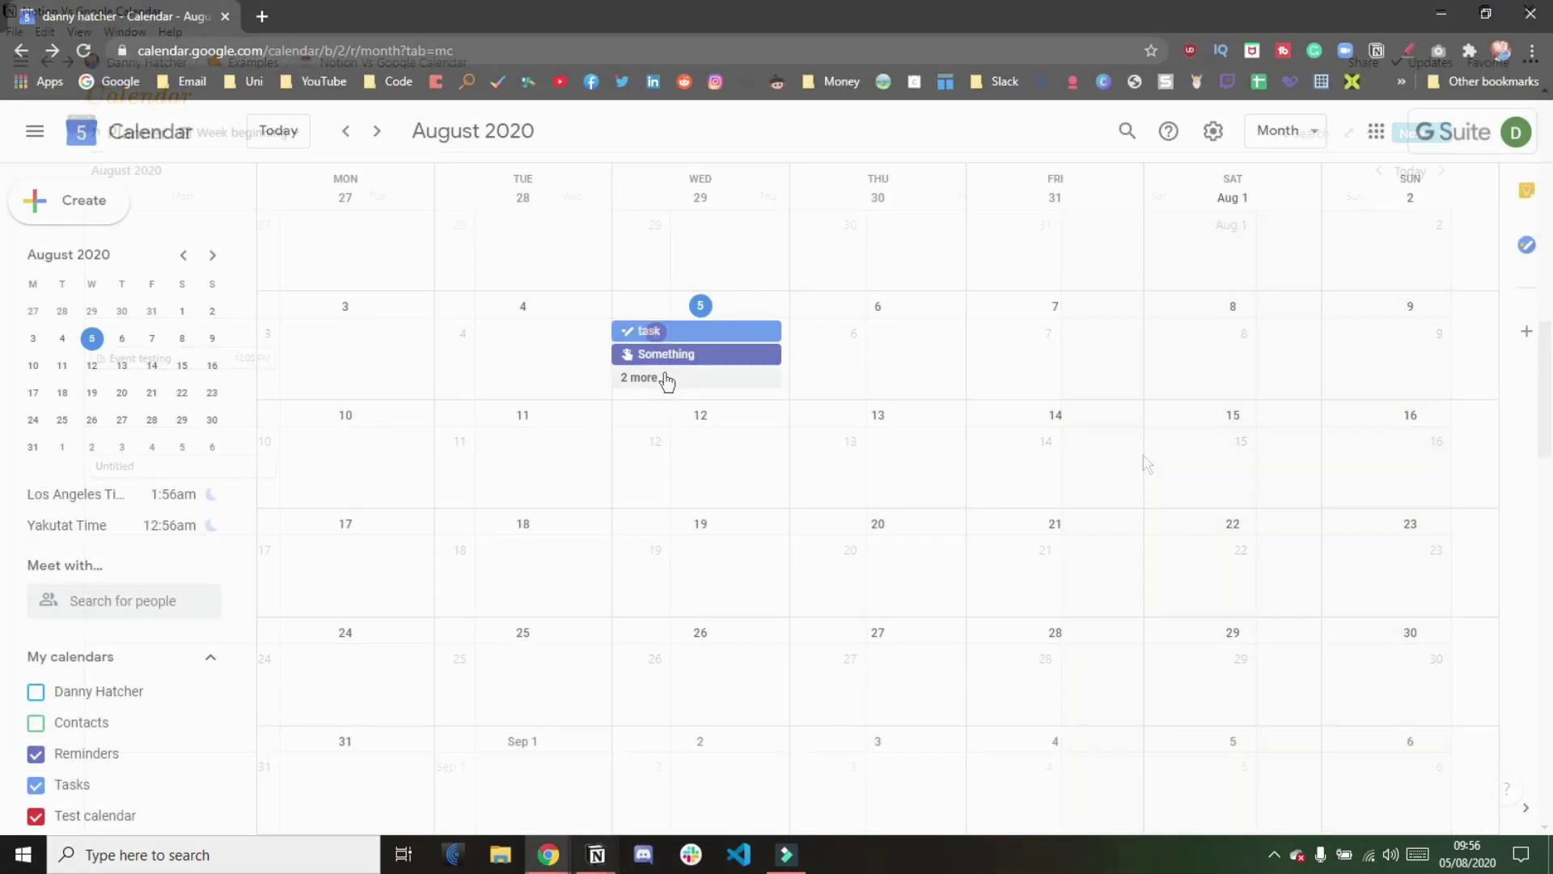
In Google Calendar, give the red August 5 task a custom recurrence of every 1 week on Wednesday, never ending
left_click(665, 380)
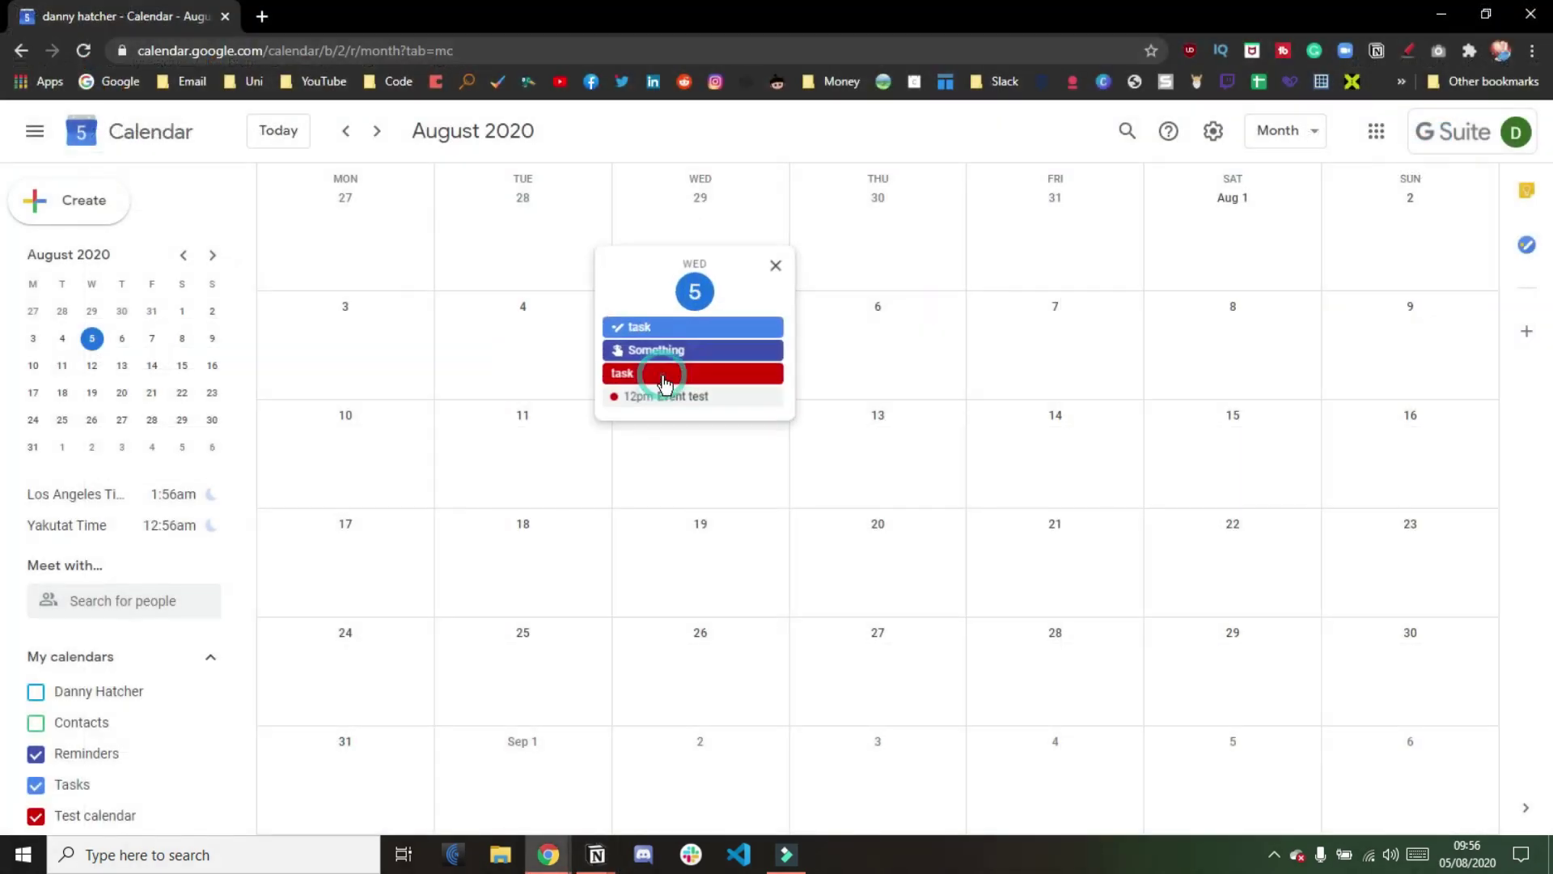
left_click(404, 387)
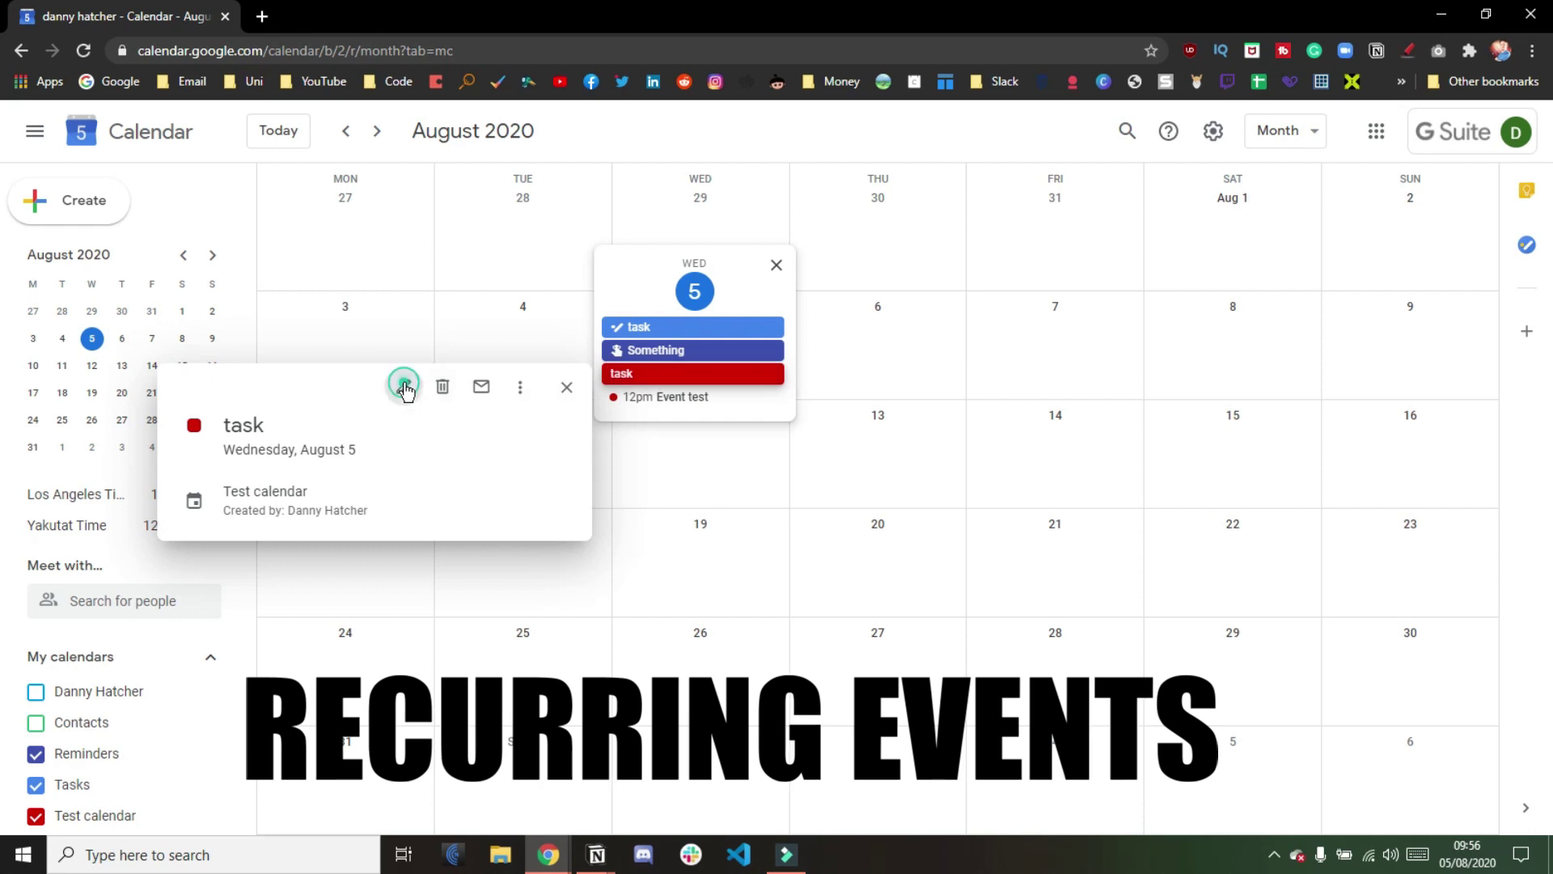
left_click(232, 253)
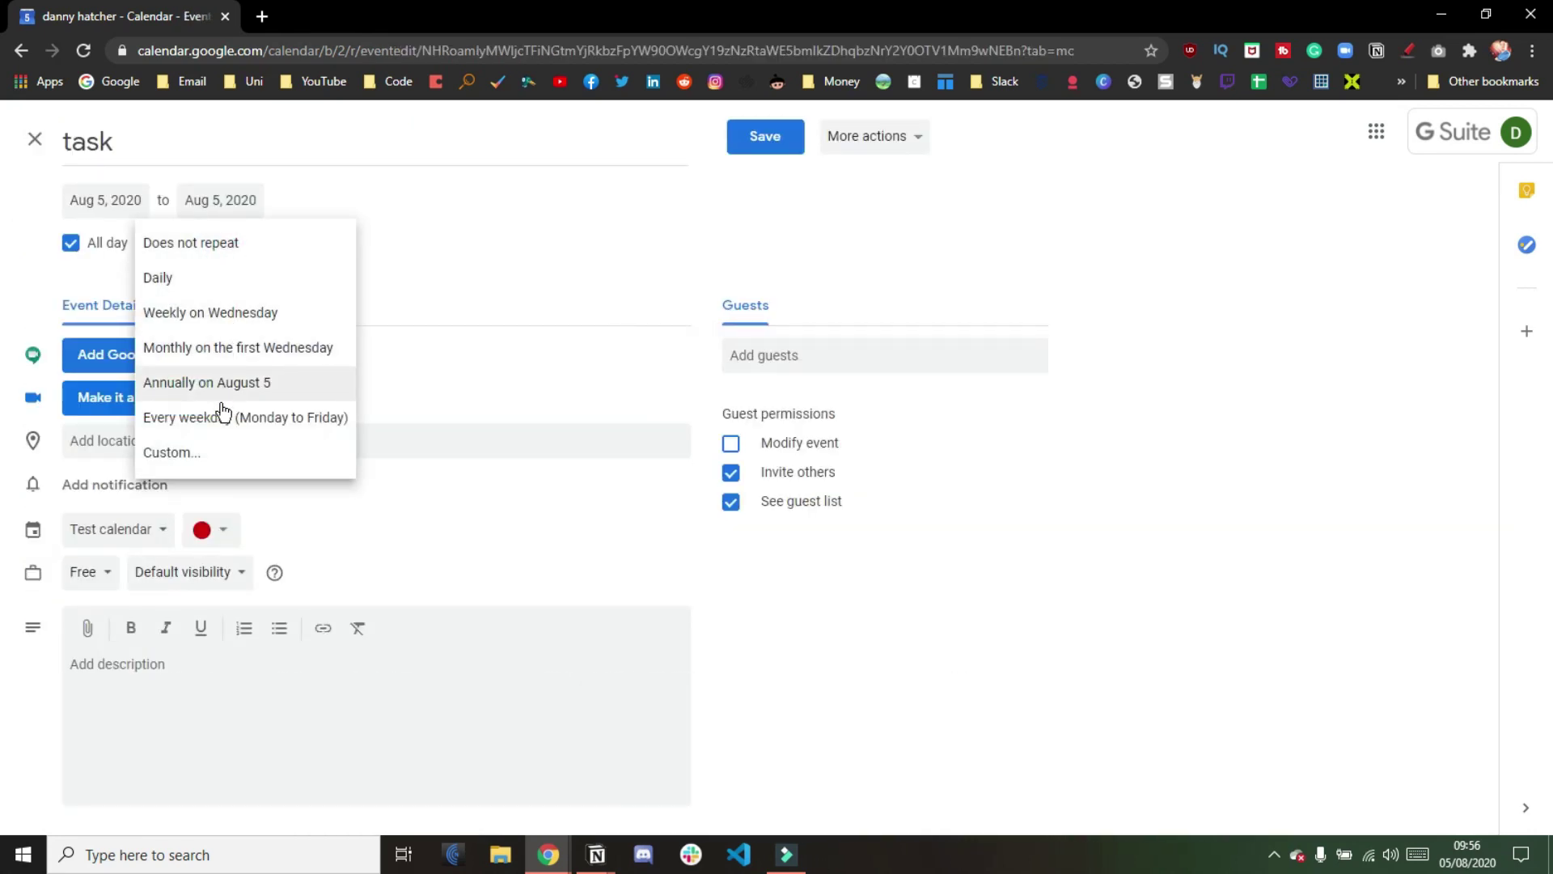
left_click(218, 454)
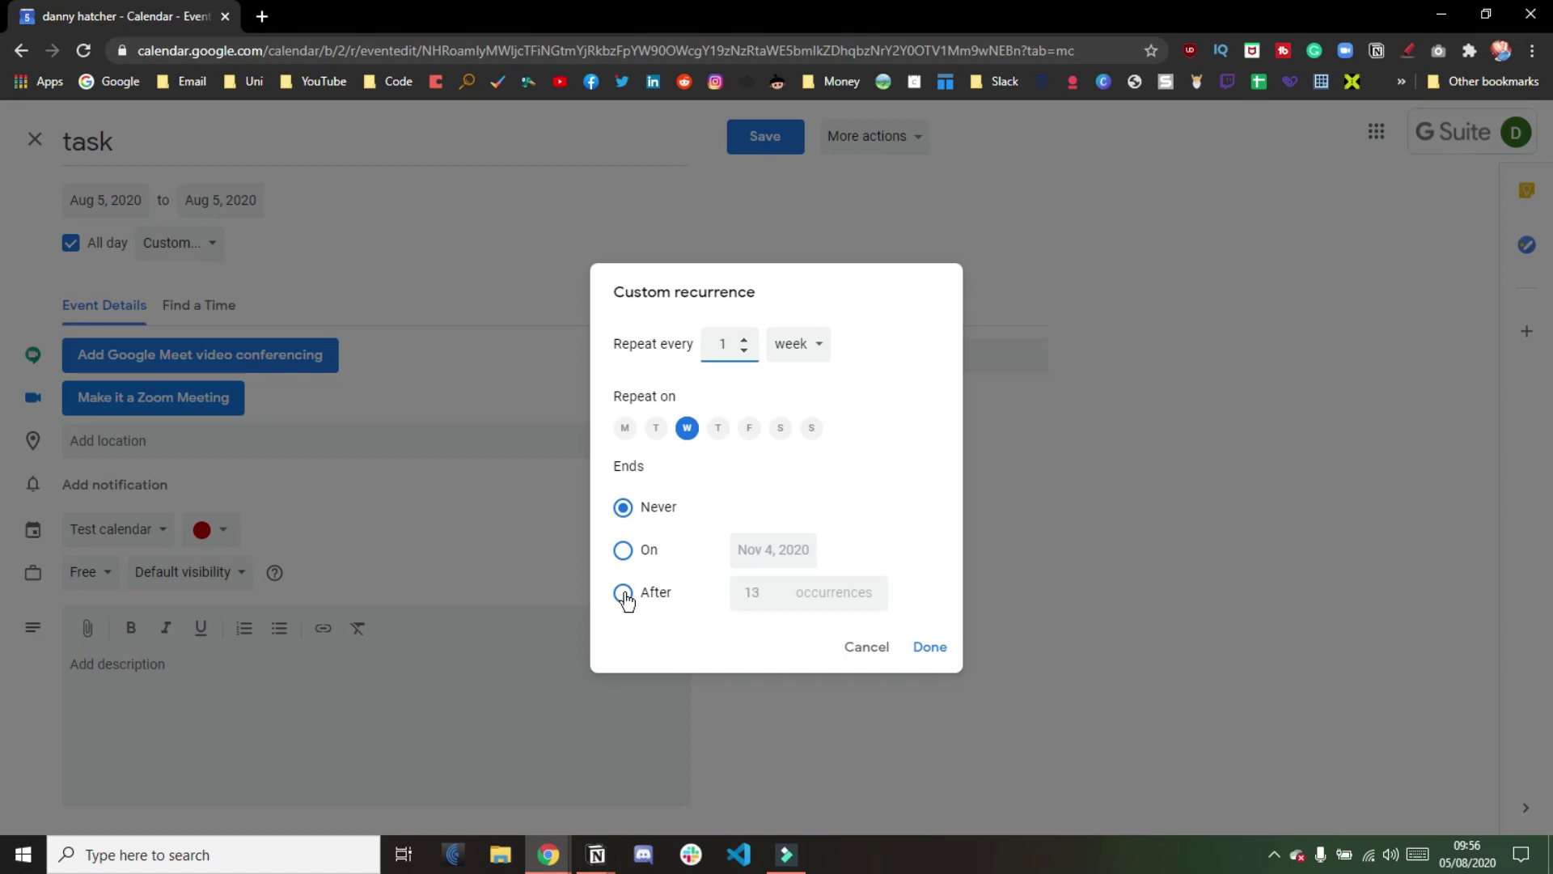
left_click(930, 651)
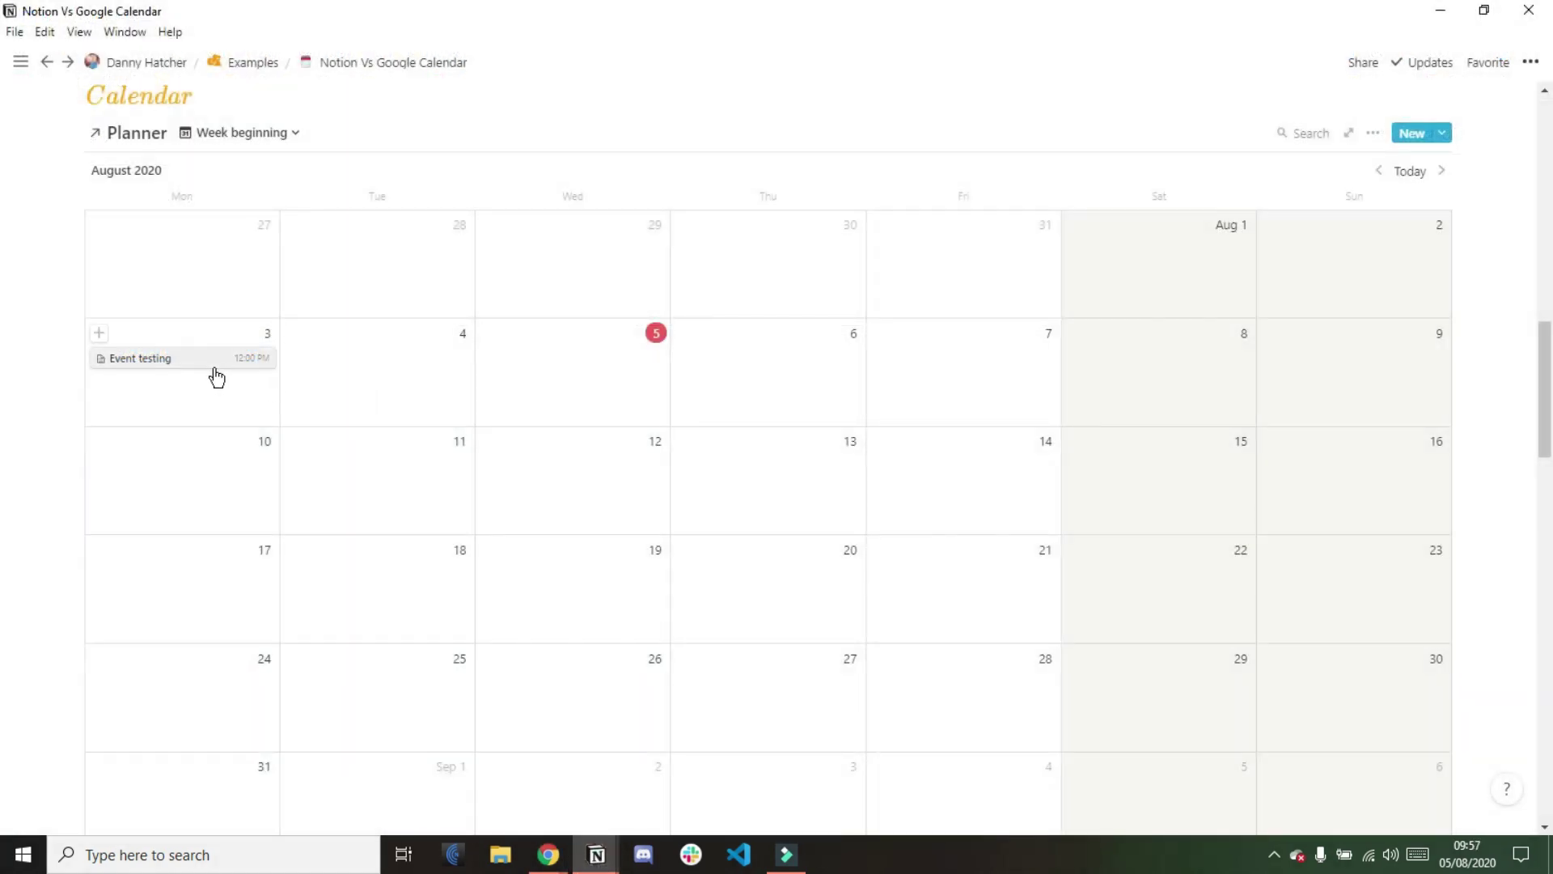
In Notion, review the reminder, date format and timezone options of Event testing's Week Beginning date, and try to move the entry
left_click(215, 370)
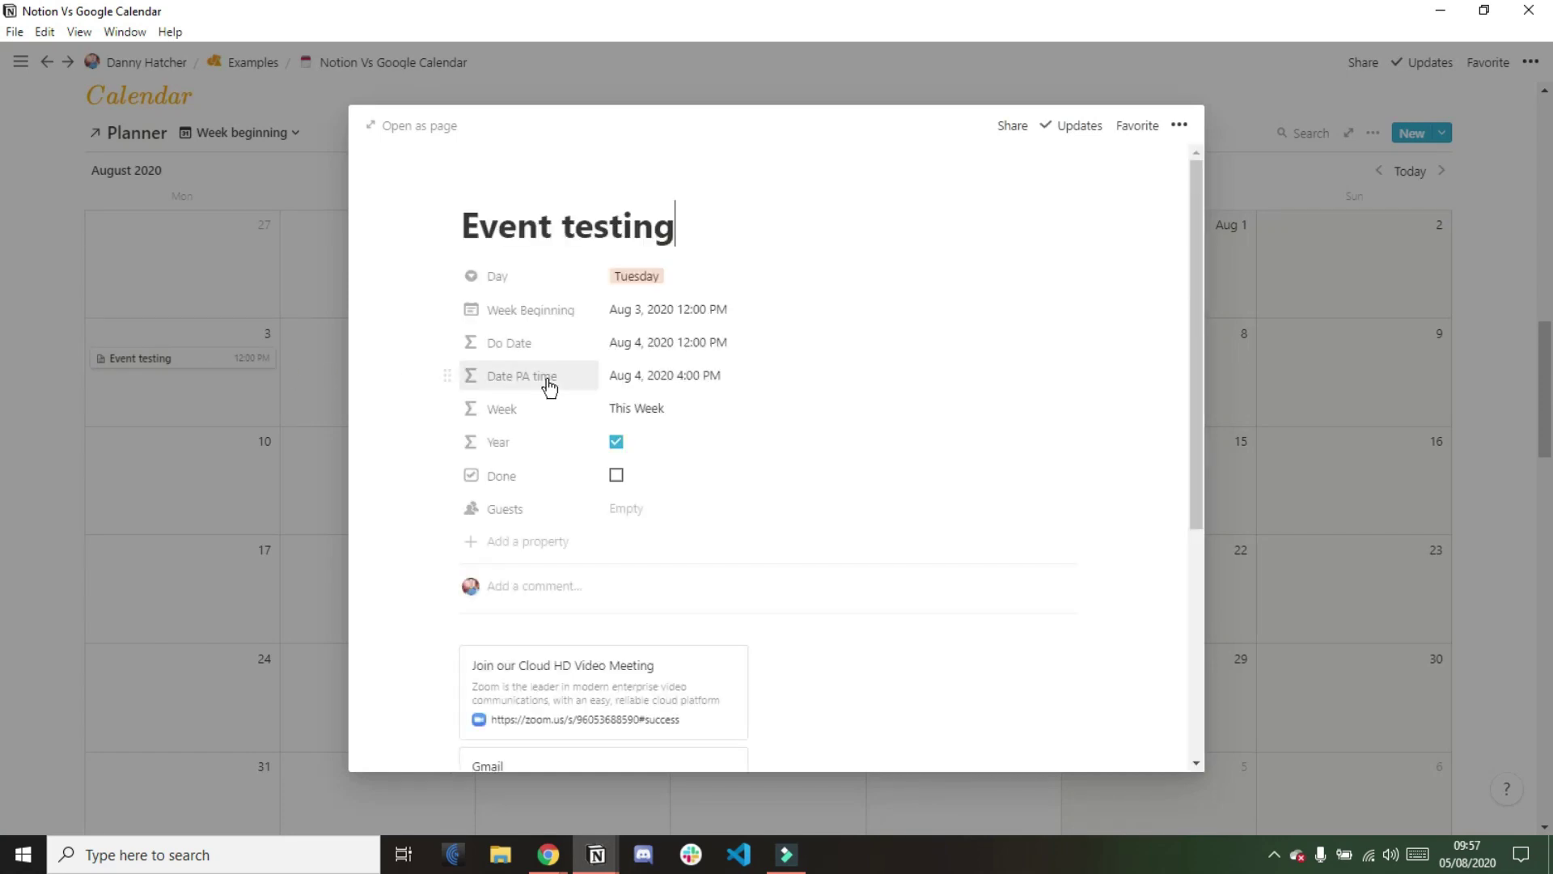
left_click(670, 312)
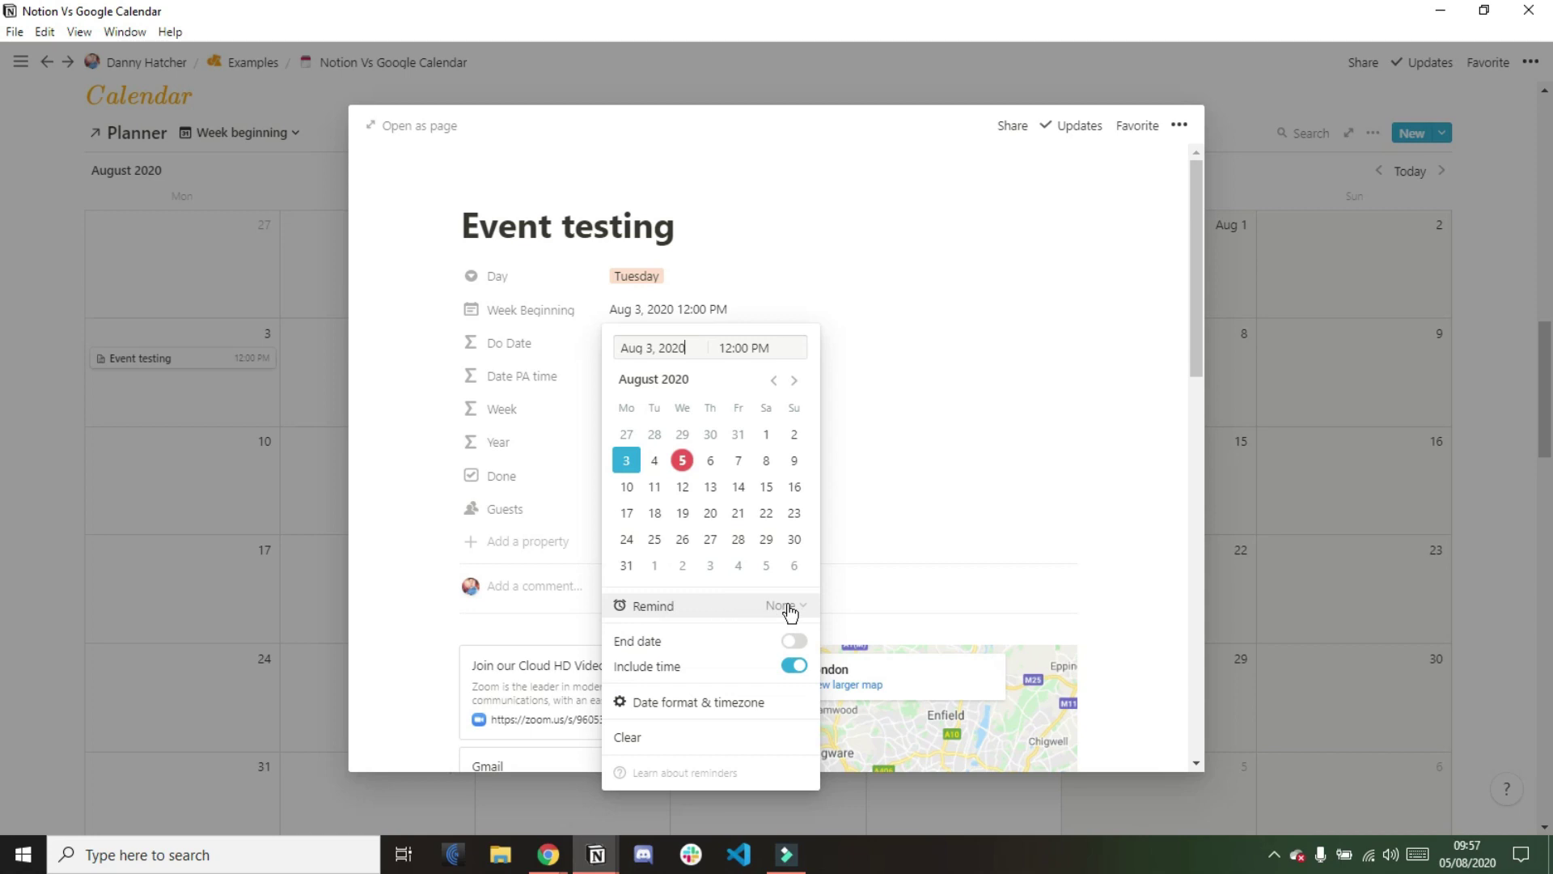
mouse_move(735, 717)
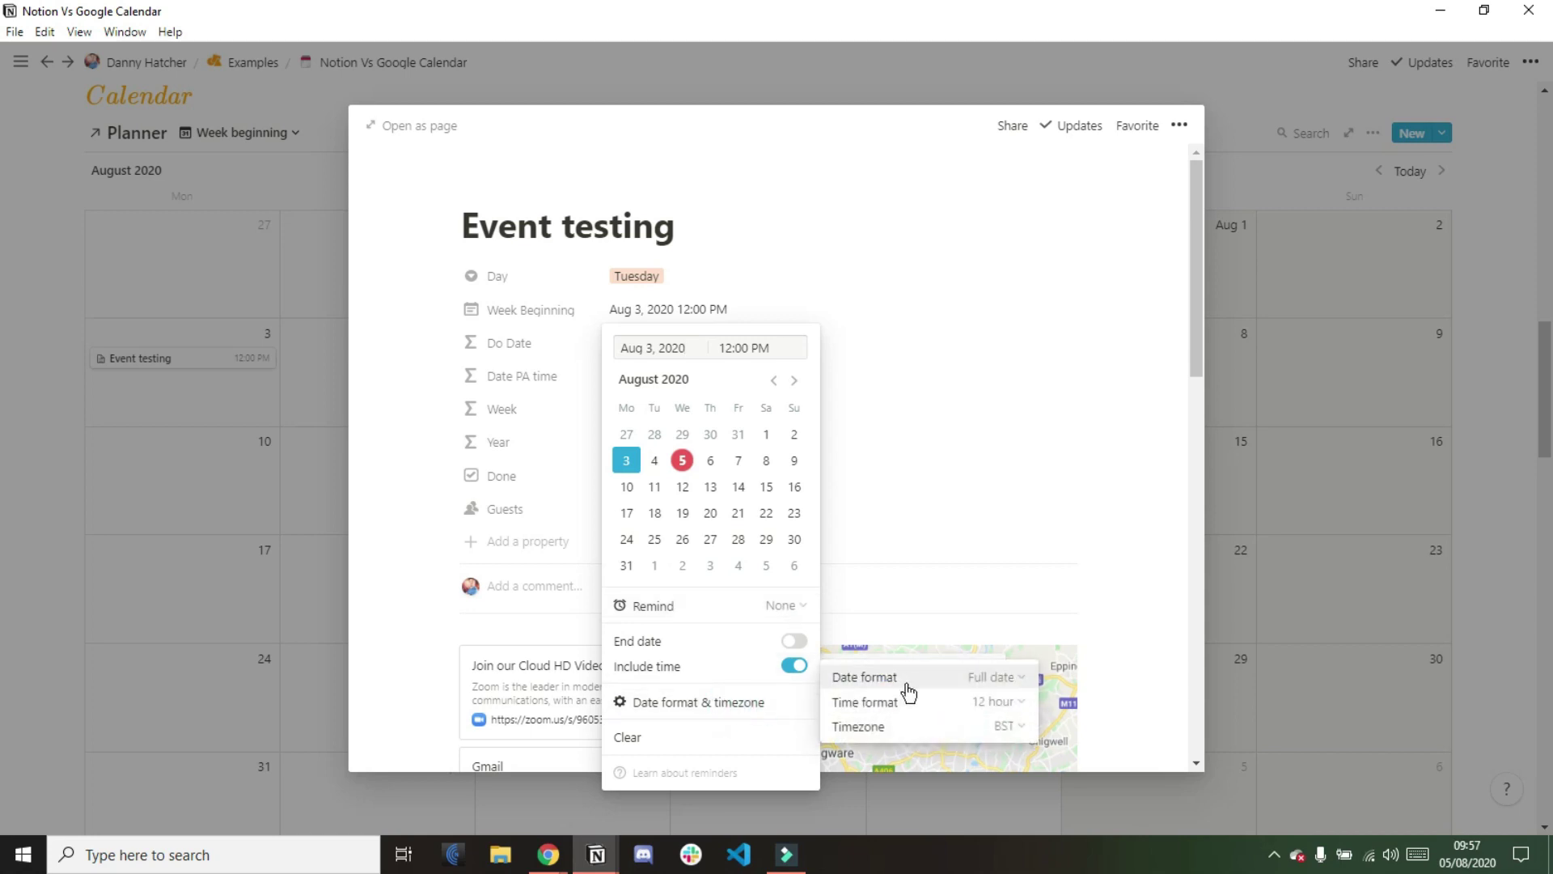
left_click(1285, 432)
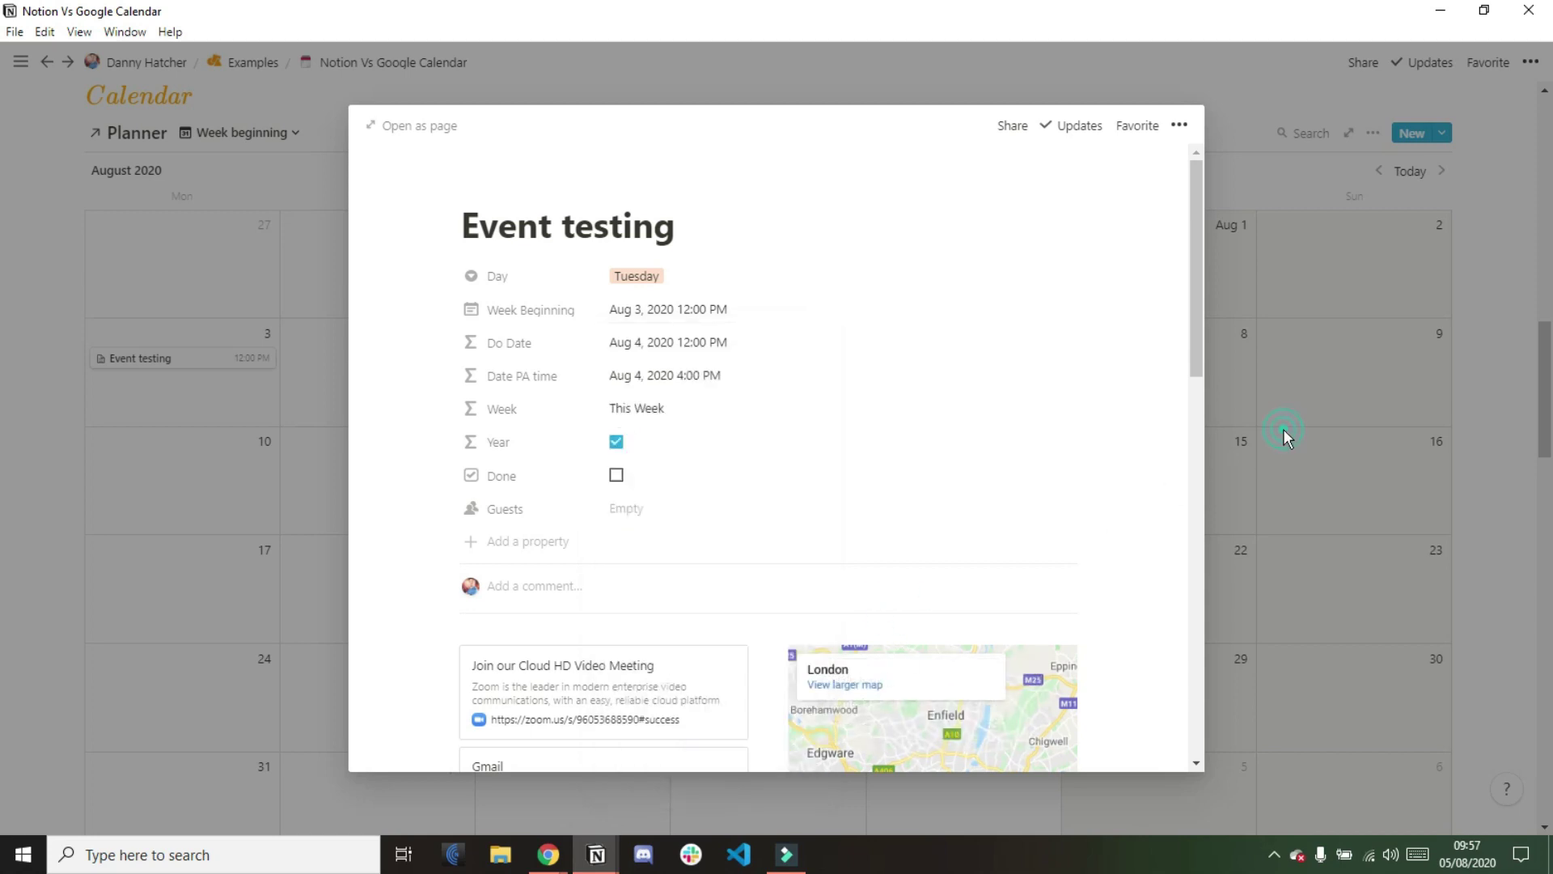
left_click(1284, 431)
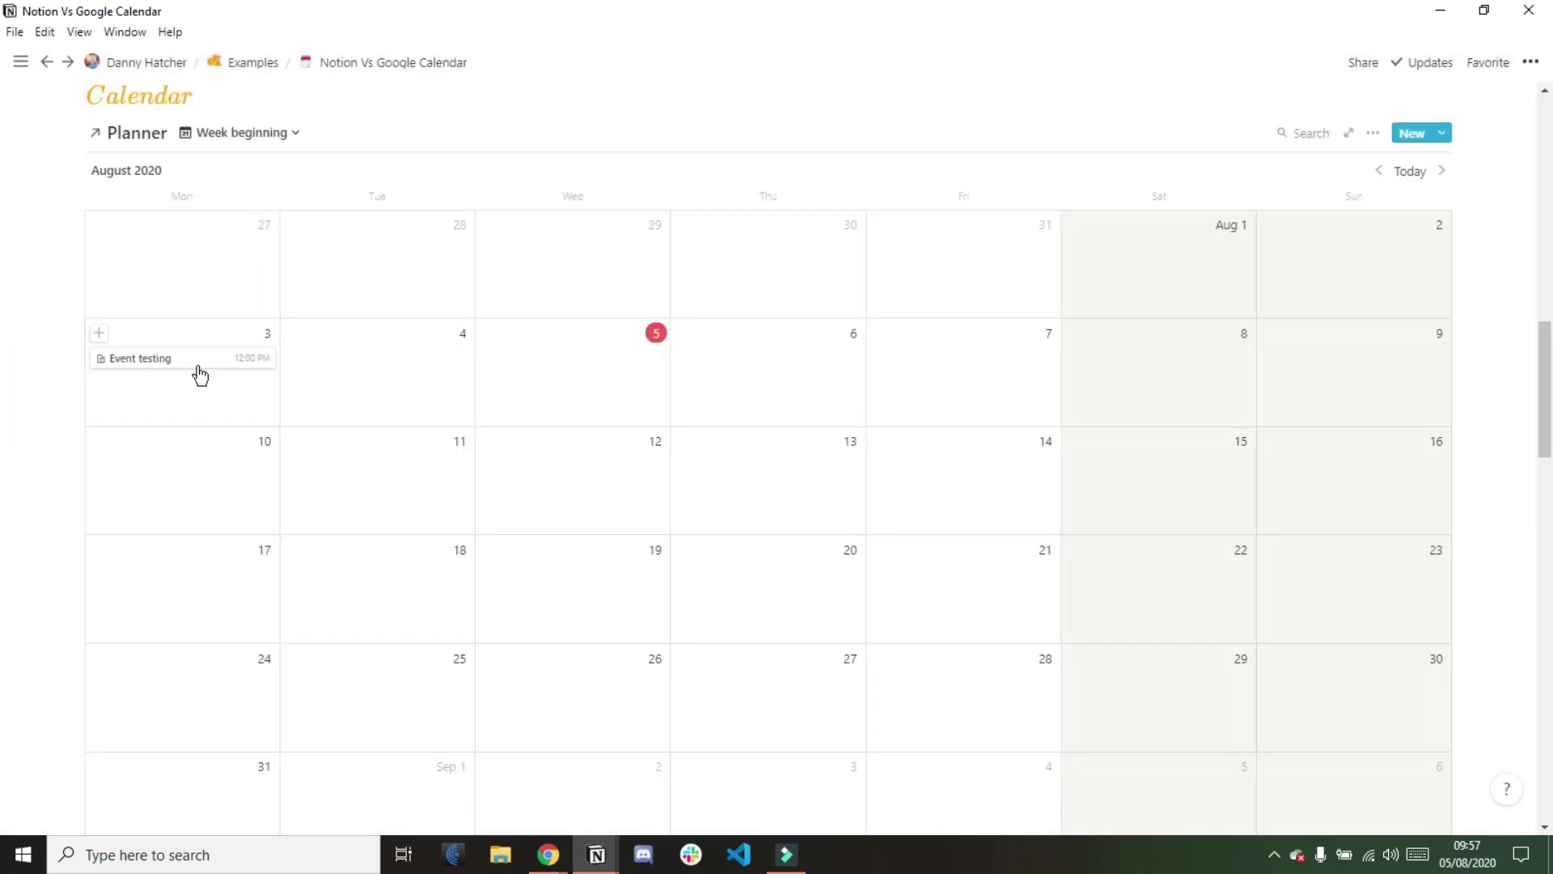
mouse_move(191, 358)
left_mouse_down()
mouse_move(198, 472)
mouse_move(199, 366)
left_mouse_up()
left_click(337, 377)
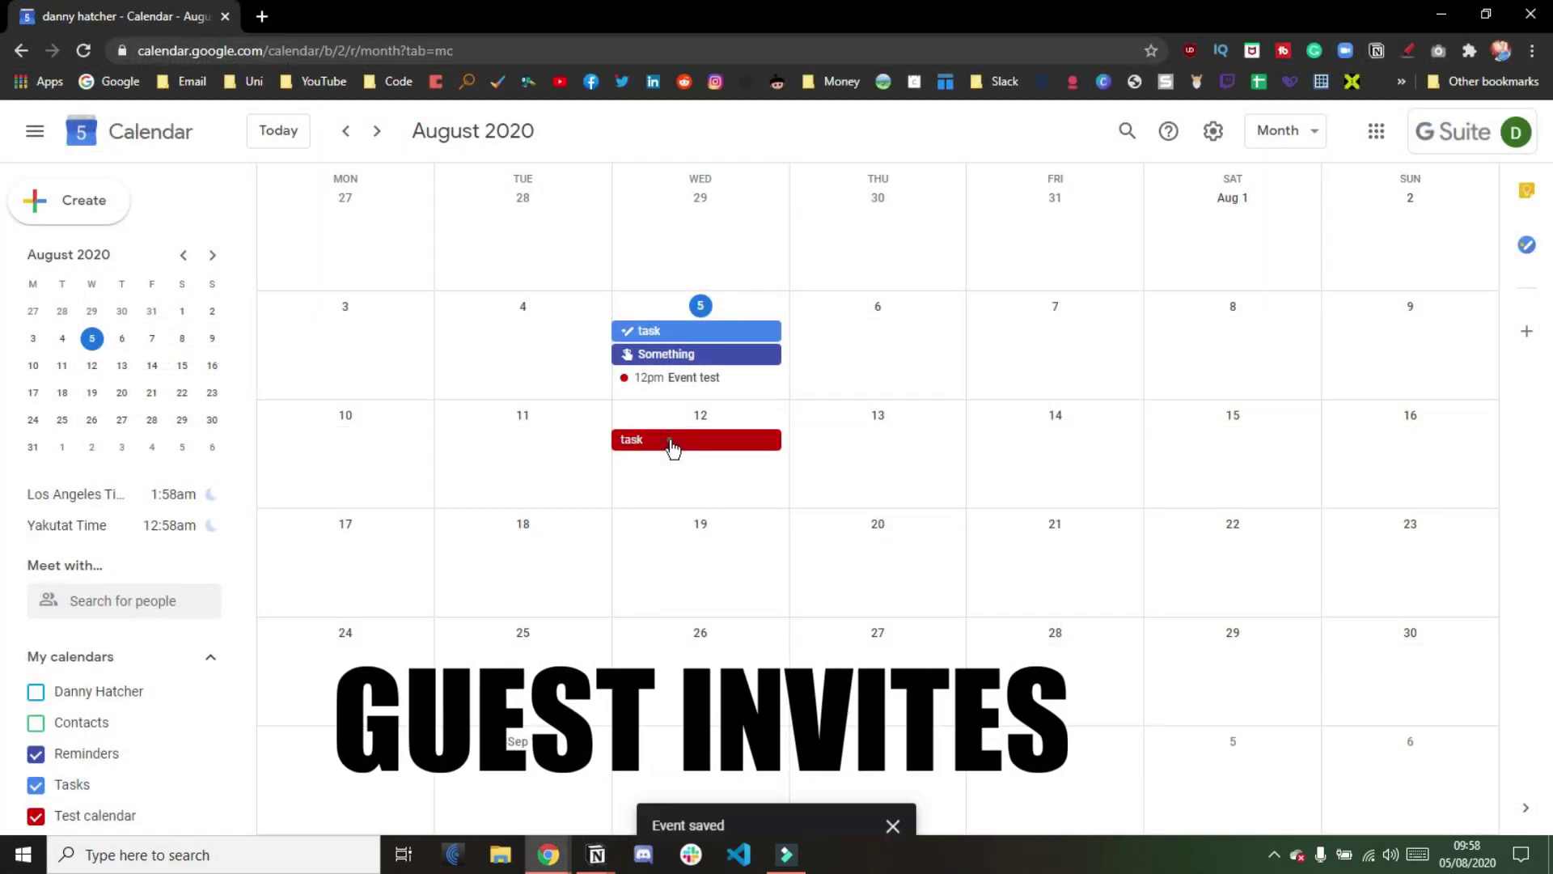
Open the August 12 task for editing in Google Calendar, and inspect the Guests property of Event testing in Notion
left_click(671, 443)
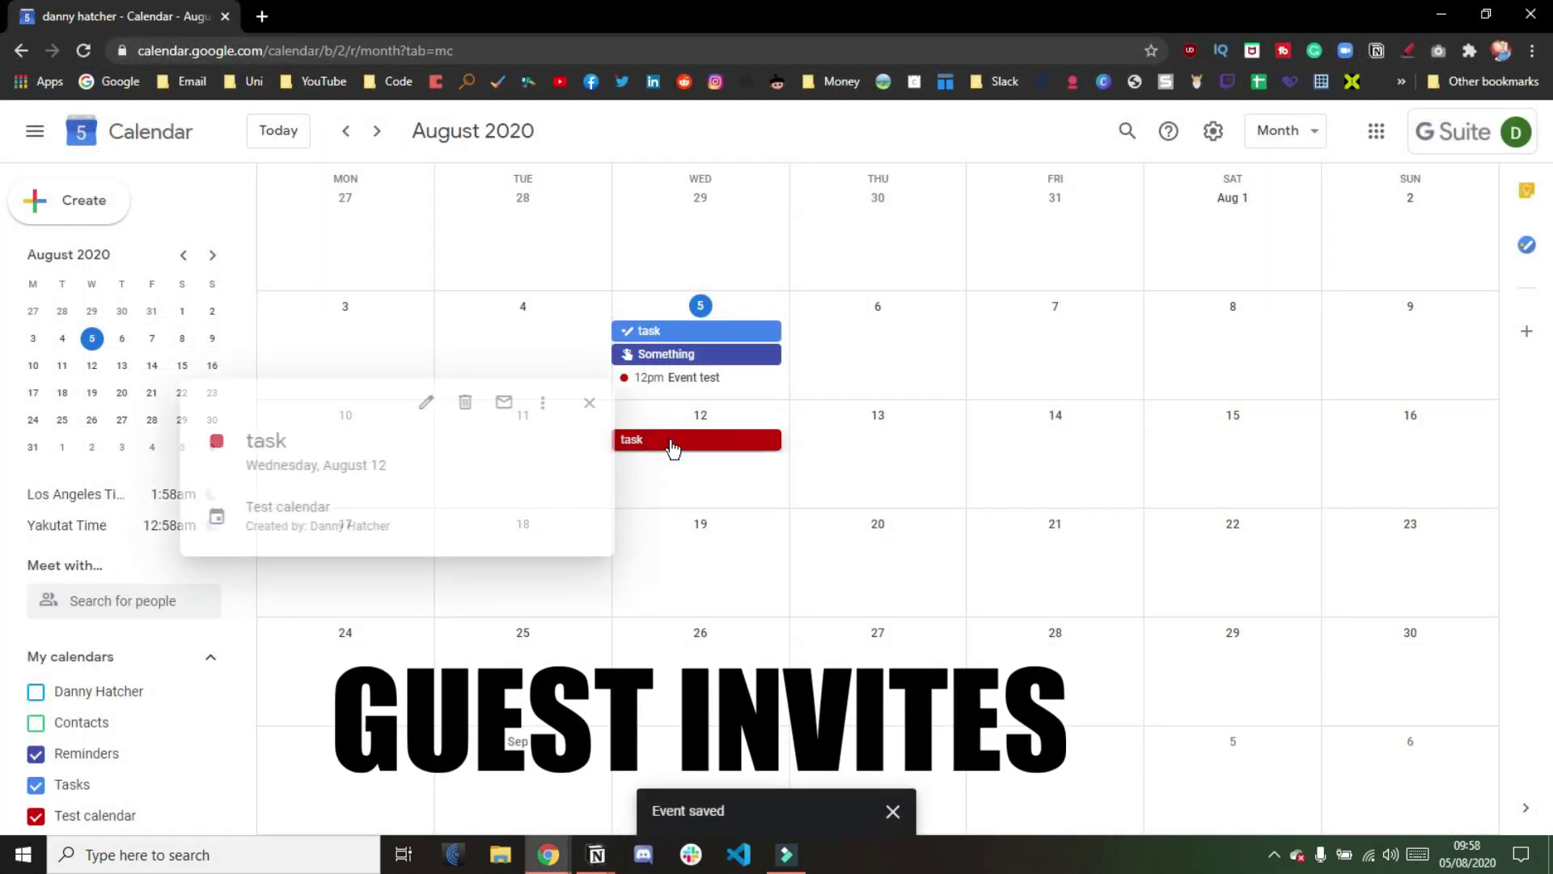
left_click(414, 404)
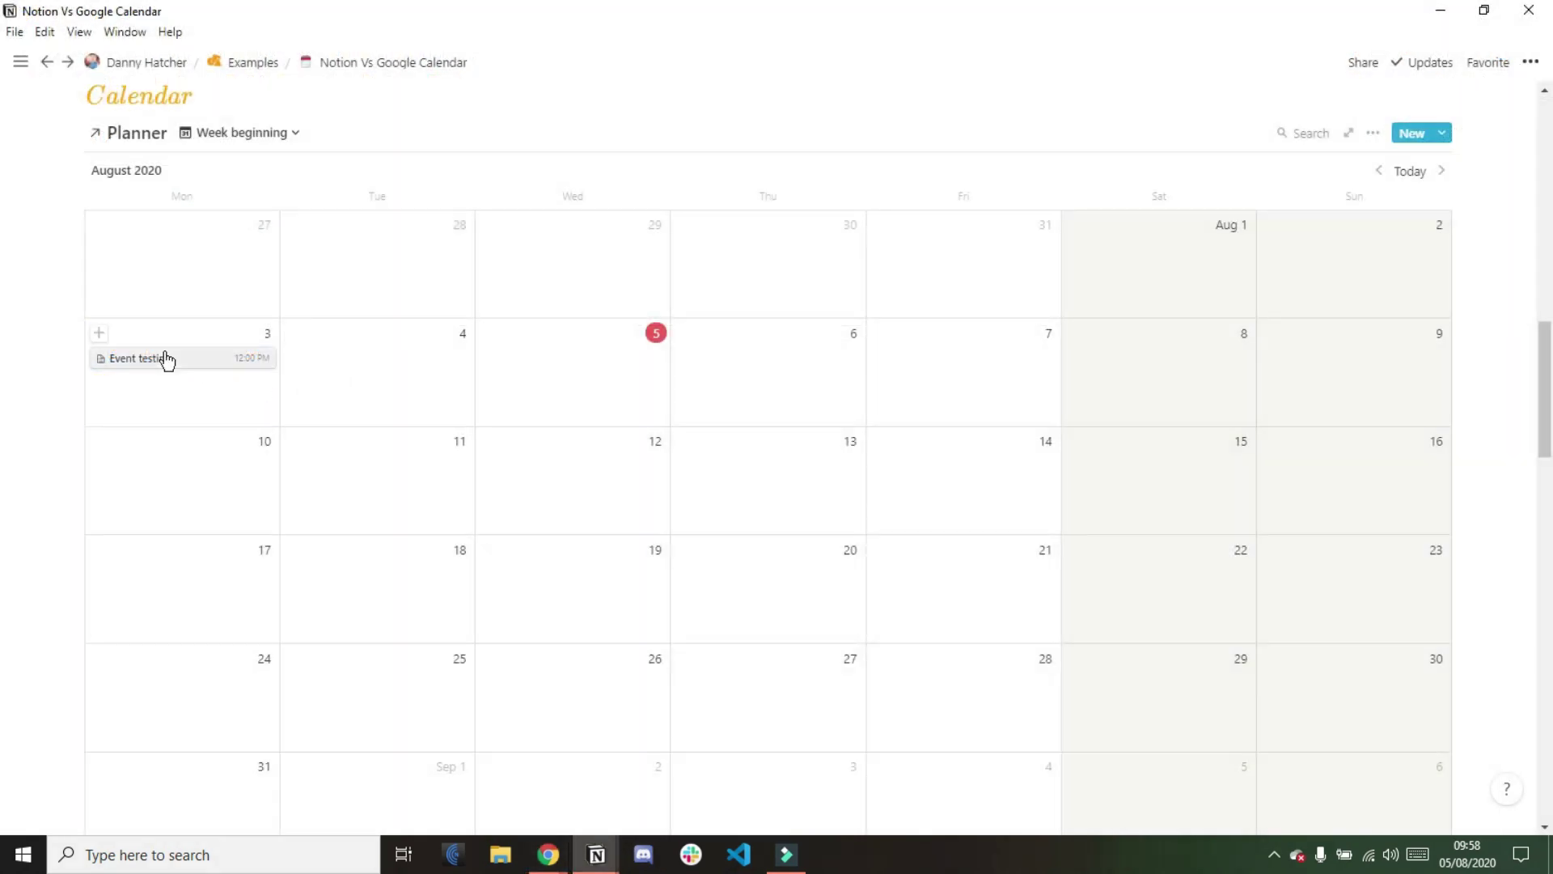
left_click(166, 361)
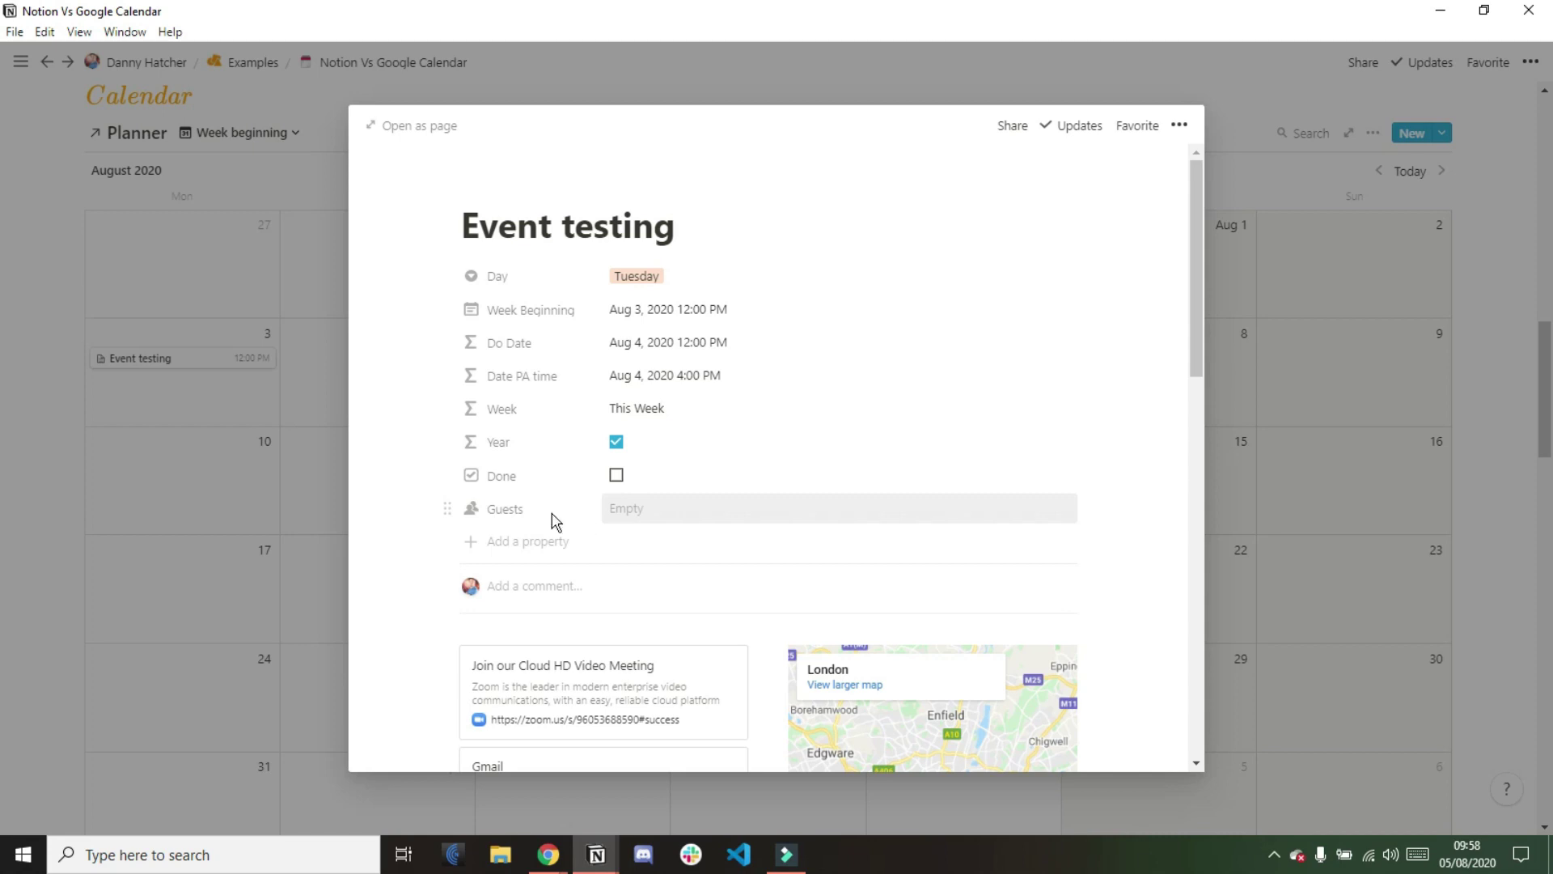
left_click(258, 477)
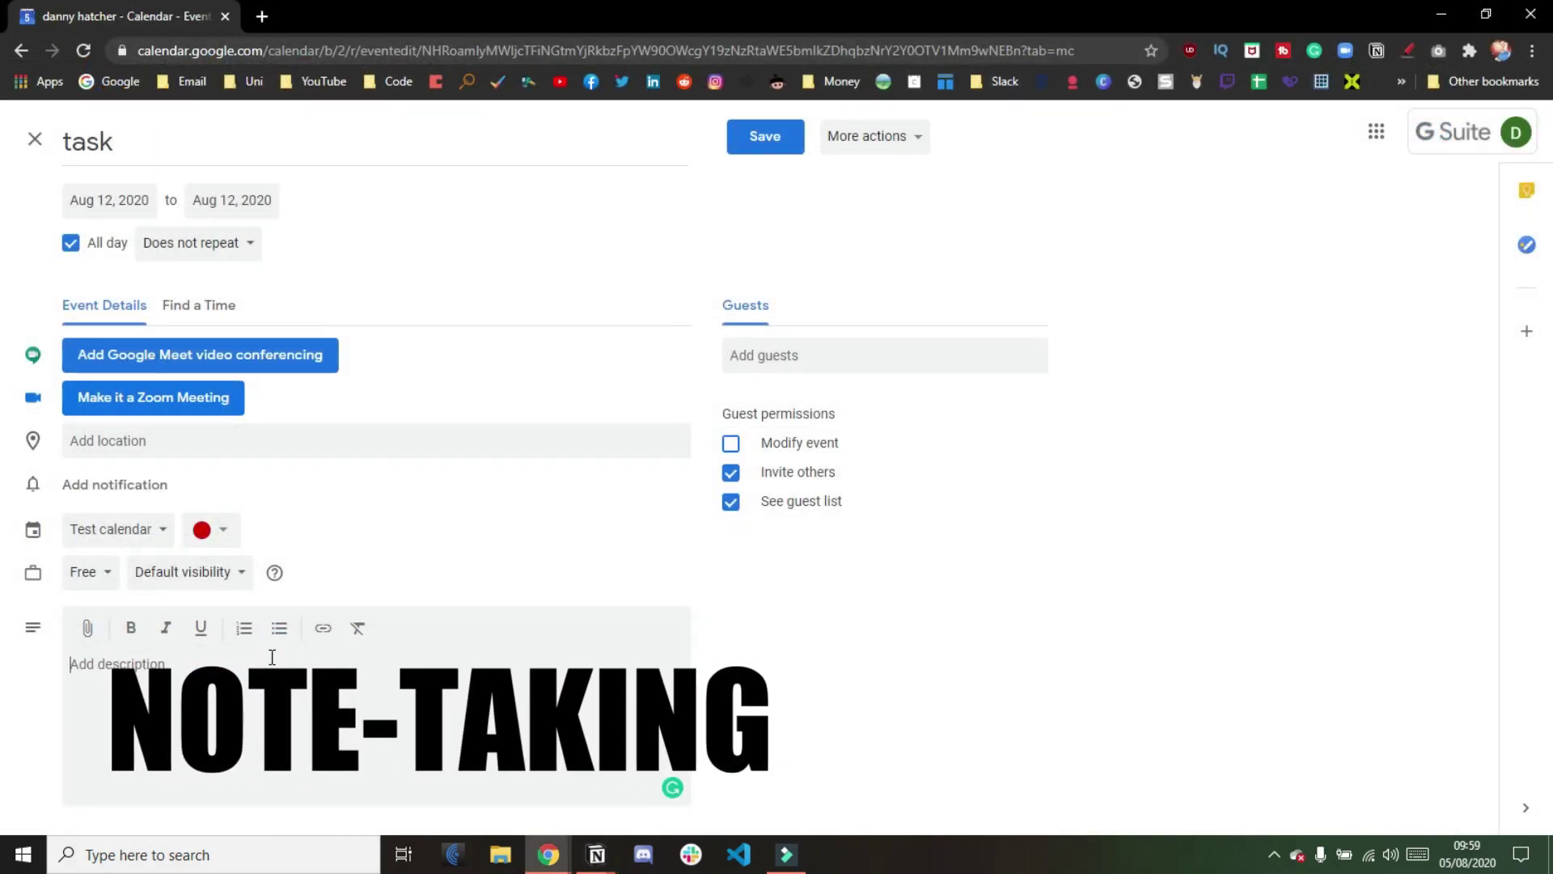
In Google Calendar, examine the attachment and text formatting options of the August 12 task's description
left_click(84, 629)
key("Escape")
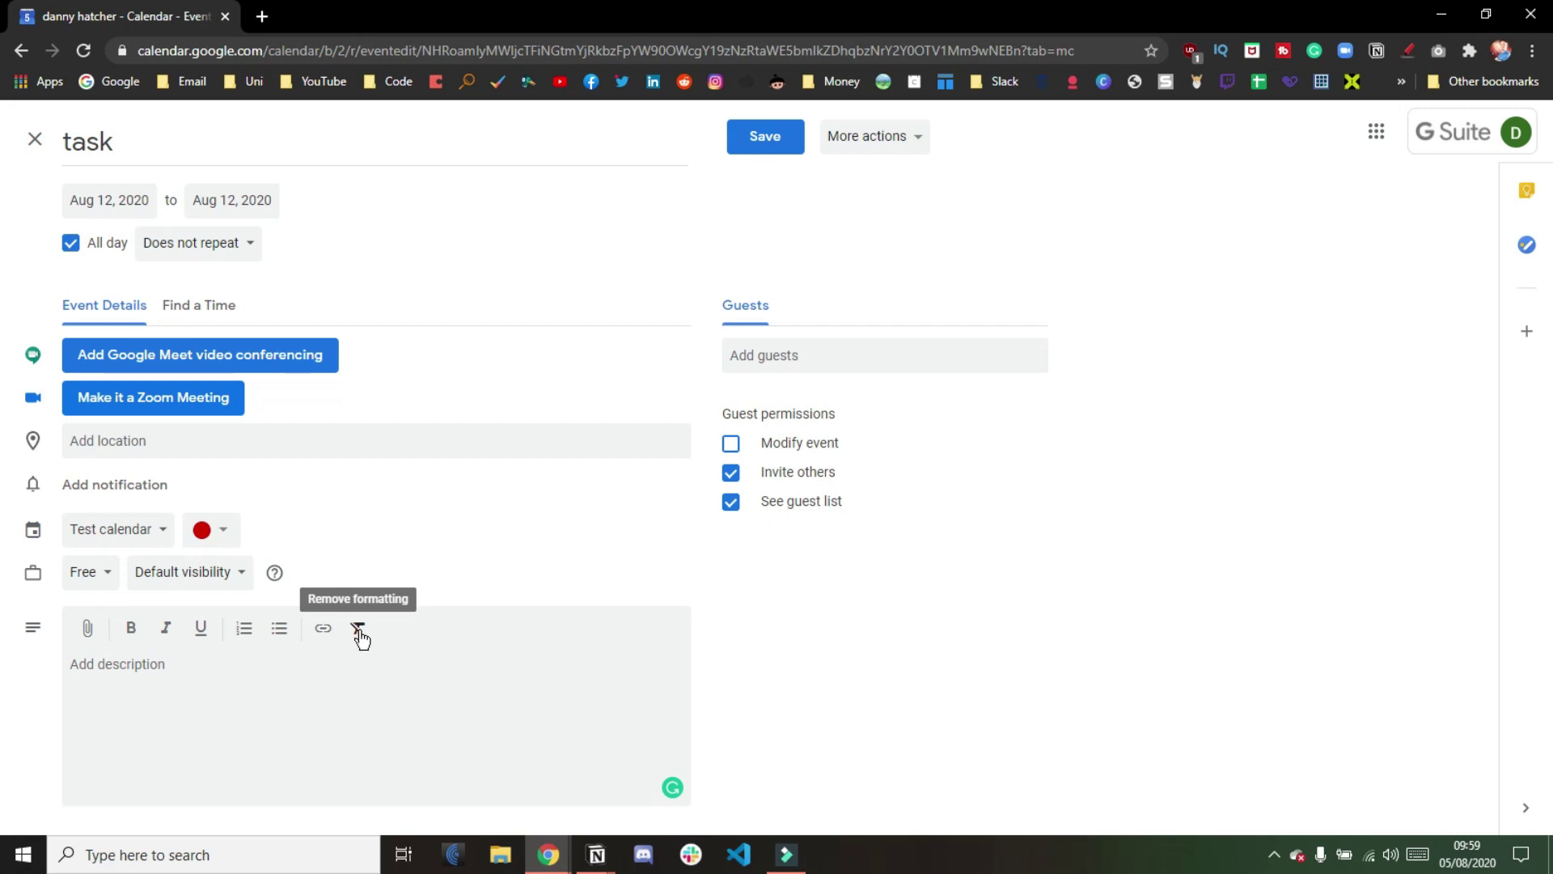
left_click(157, 662)
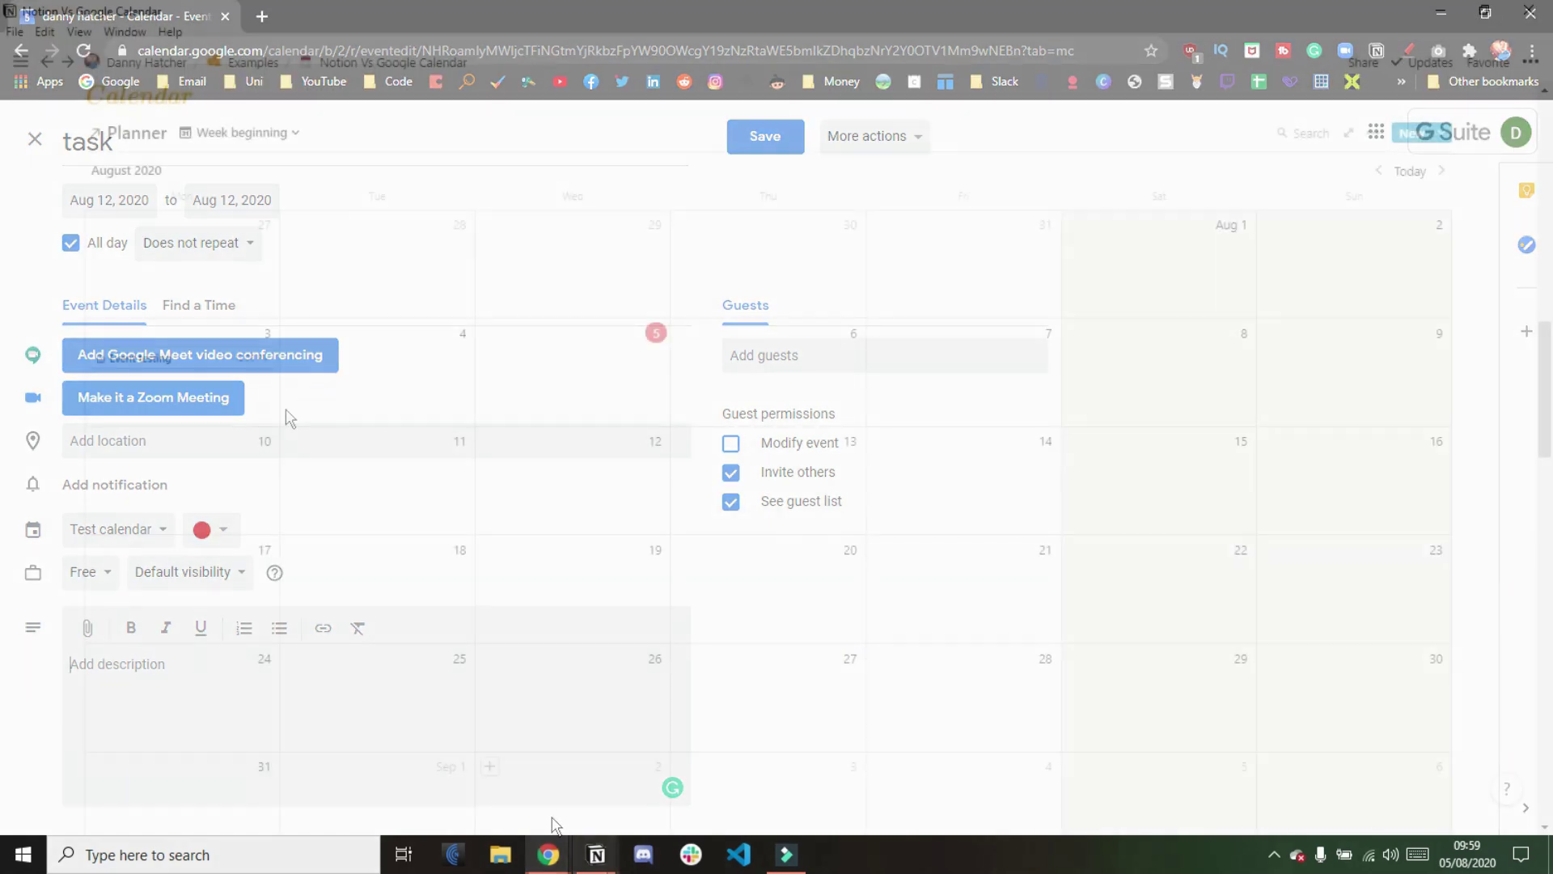
Switch to Notion, open Event testing from the Planner calendar and expand it to a full page
left_click(193, 361)
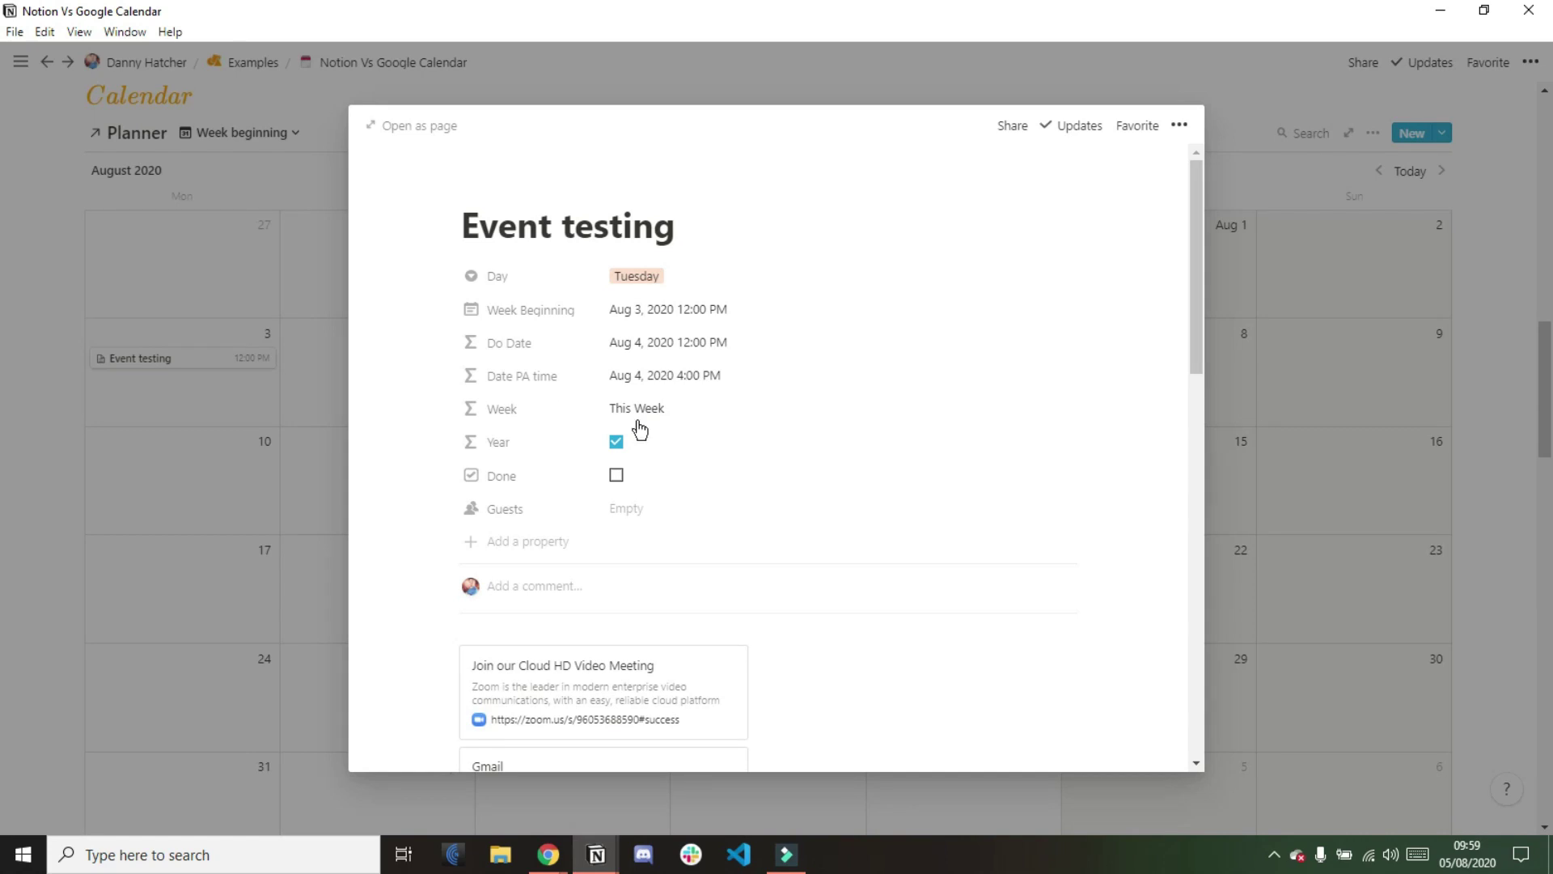
scroll(640, 429, "down", 5)
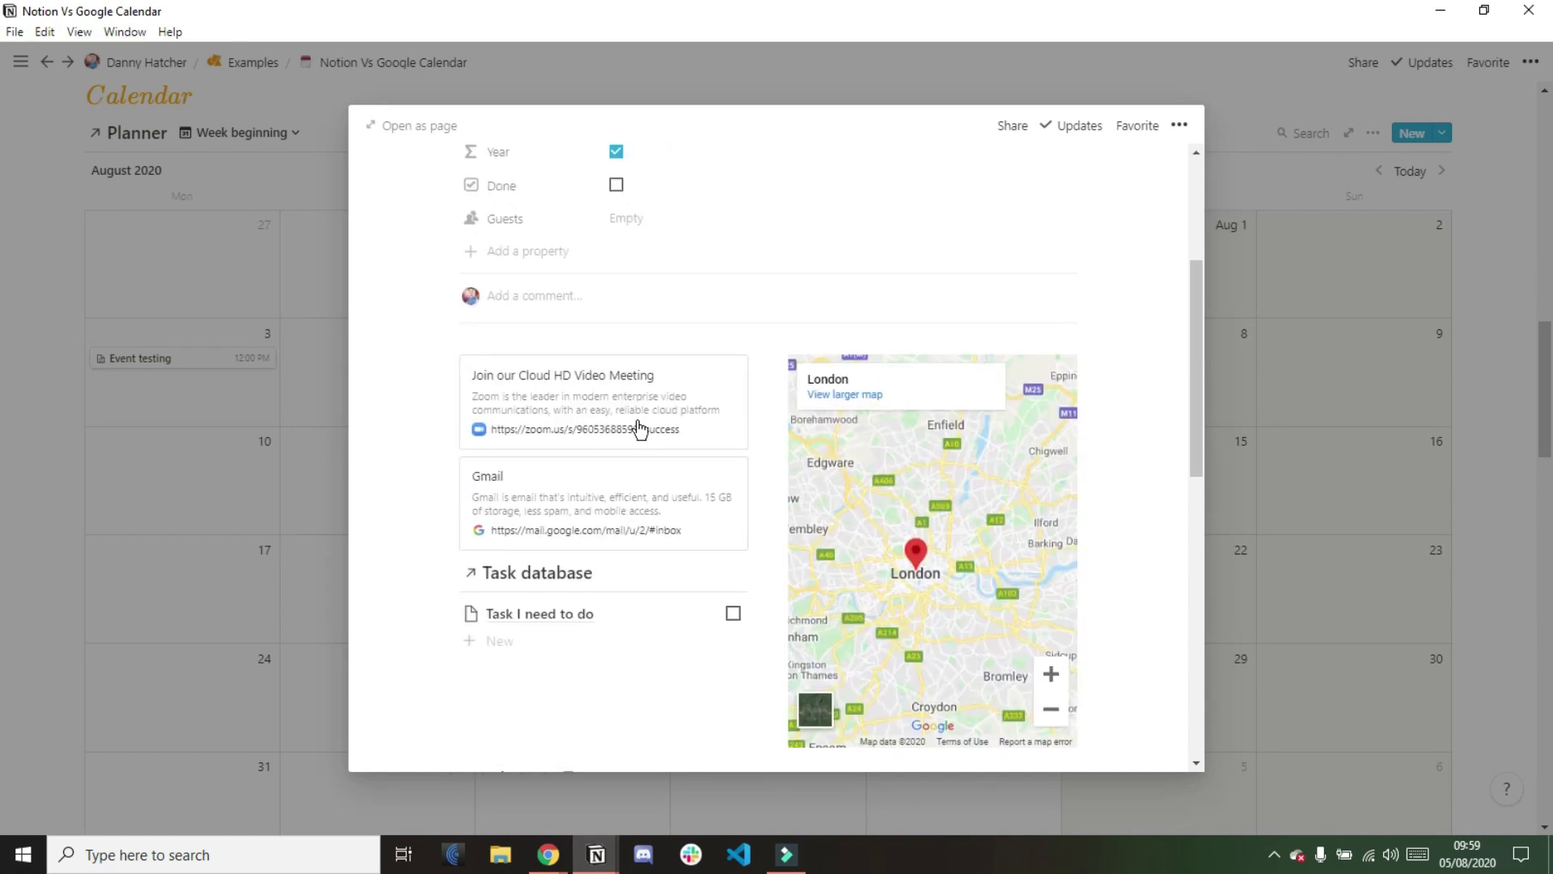
key("ctrl+Return")
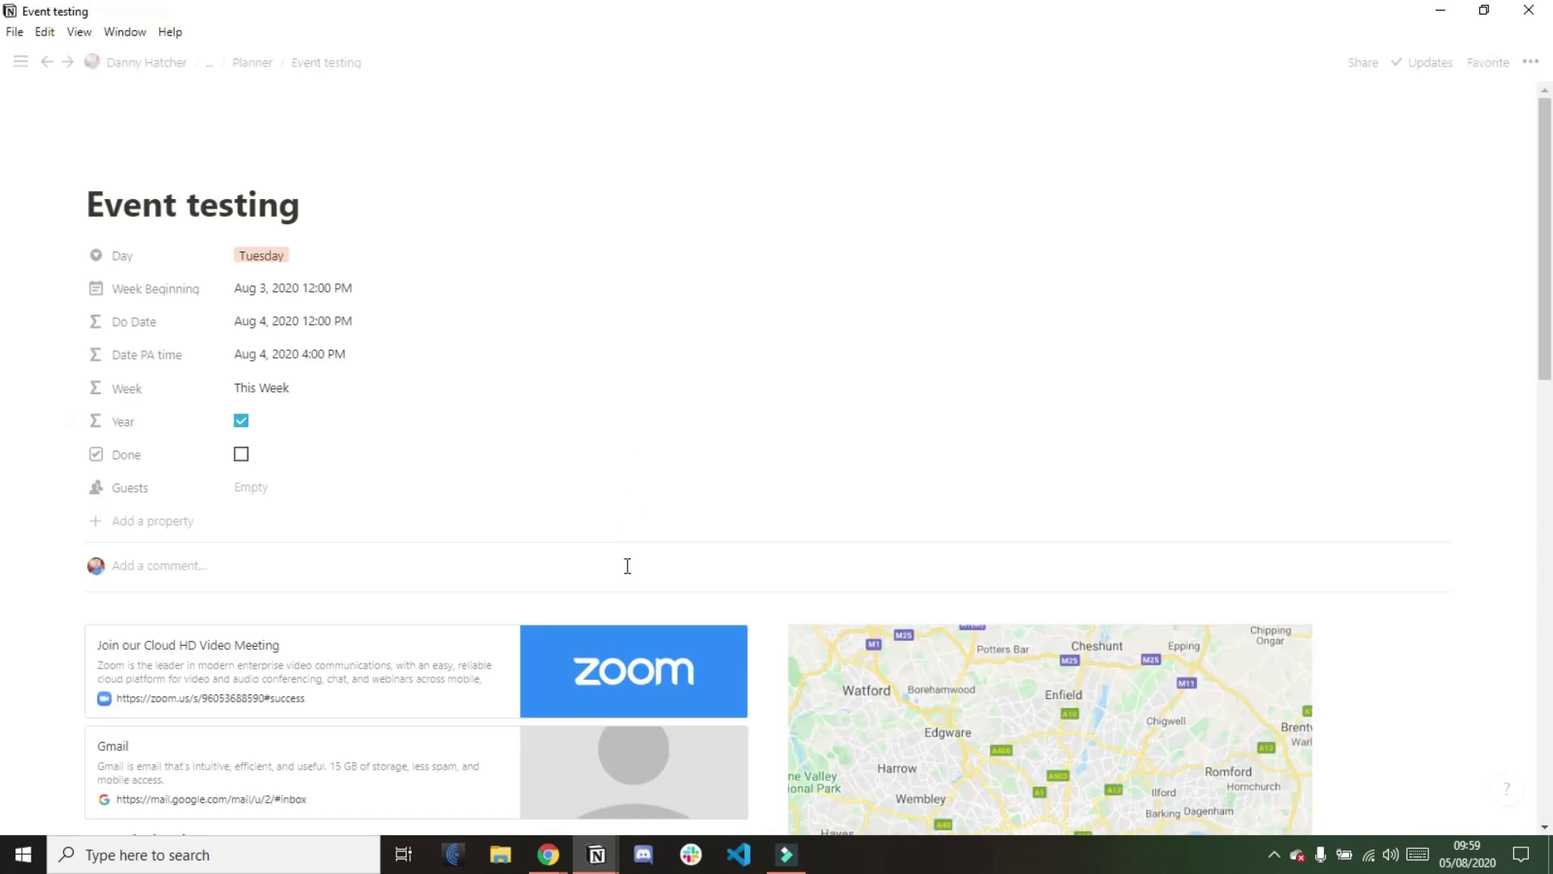
scroll(628, 570, "down", 5)
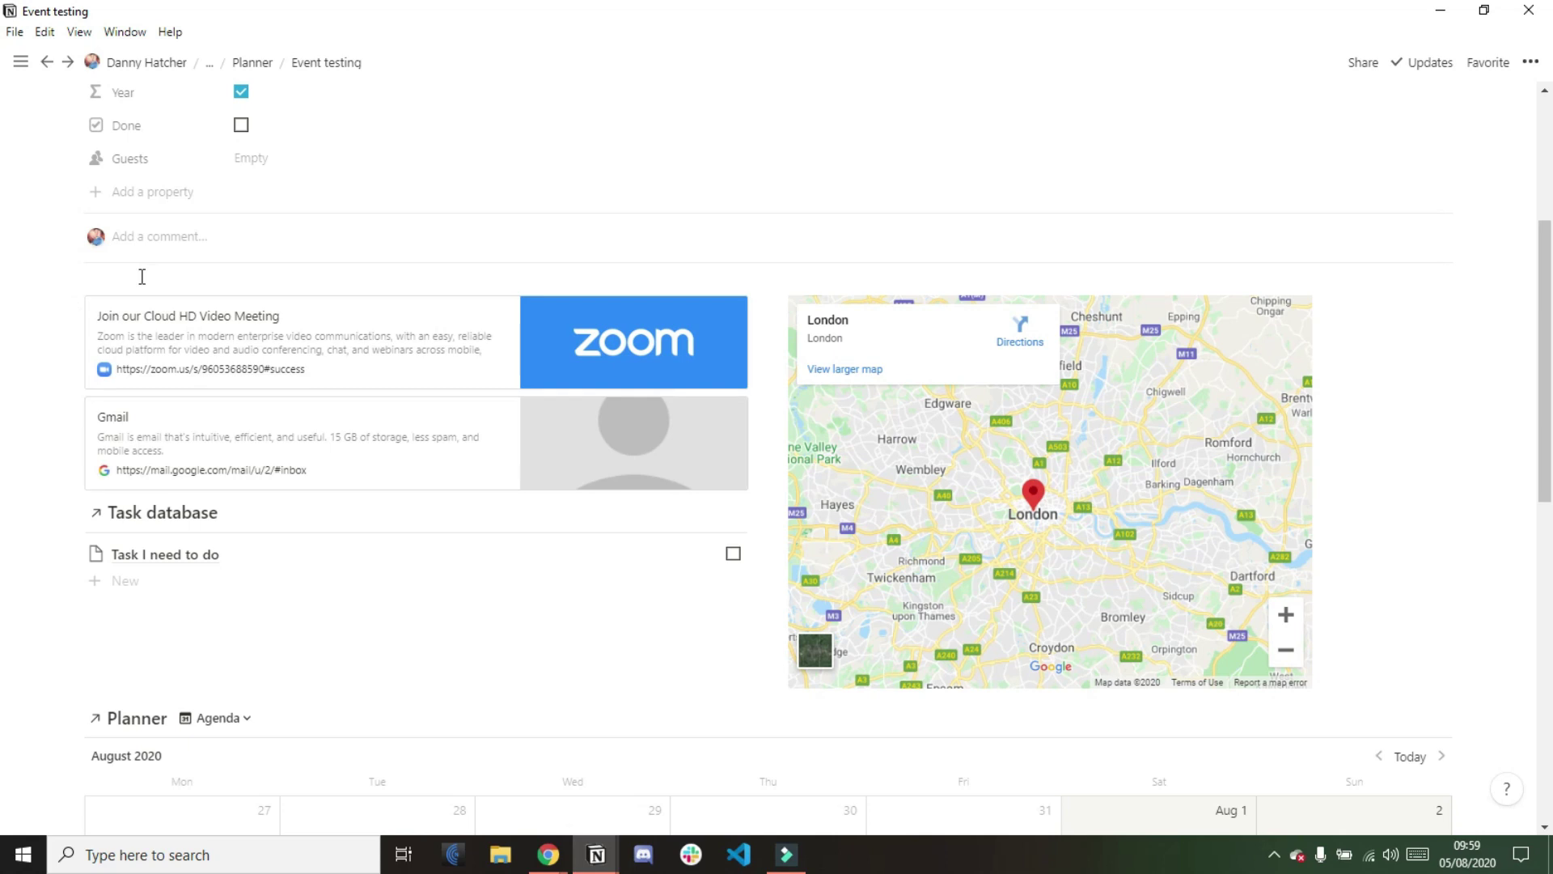
Add a text line reading "Notes" at the start of the Event testing page body, above the link bookmarks
scroll(142, 276, "up", 3)
left_click(311, 95)
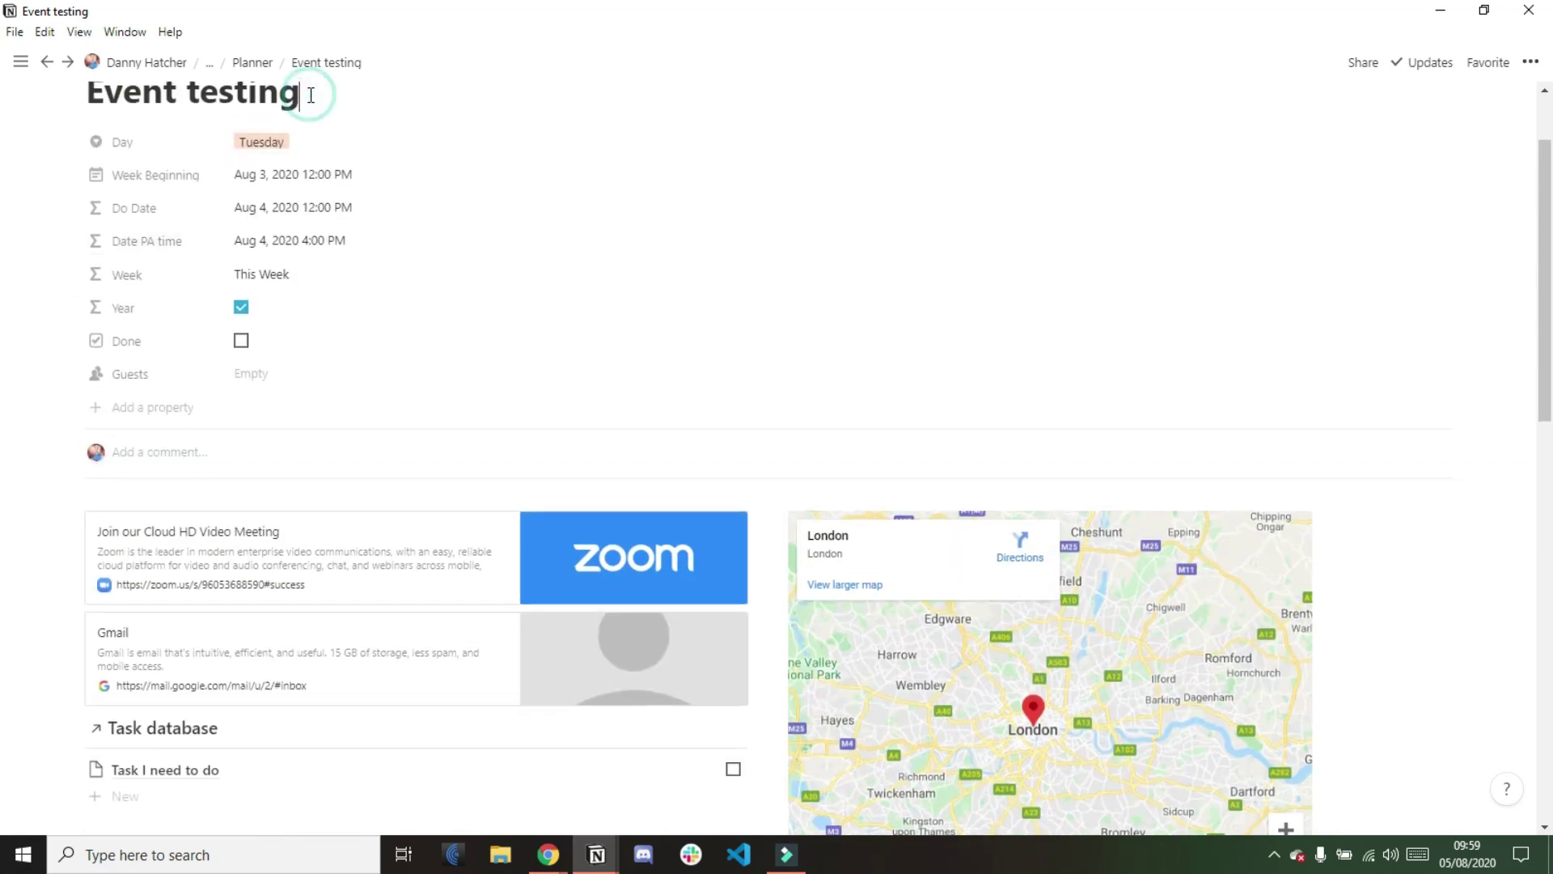
key("Return")
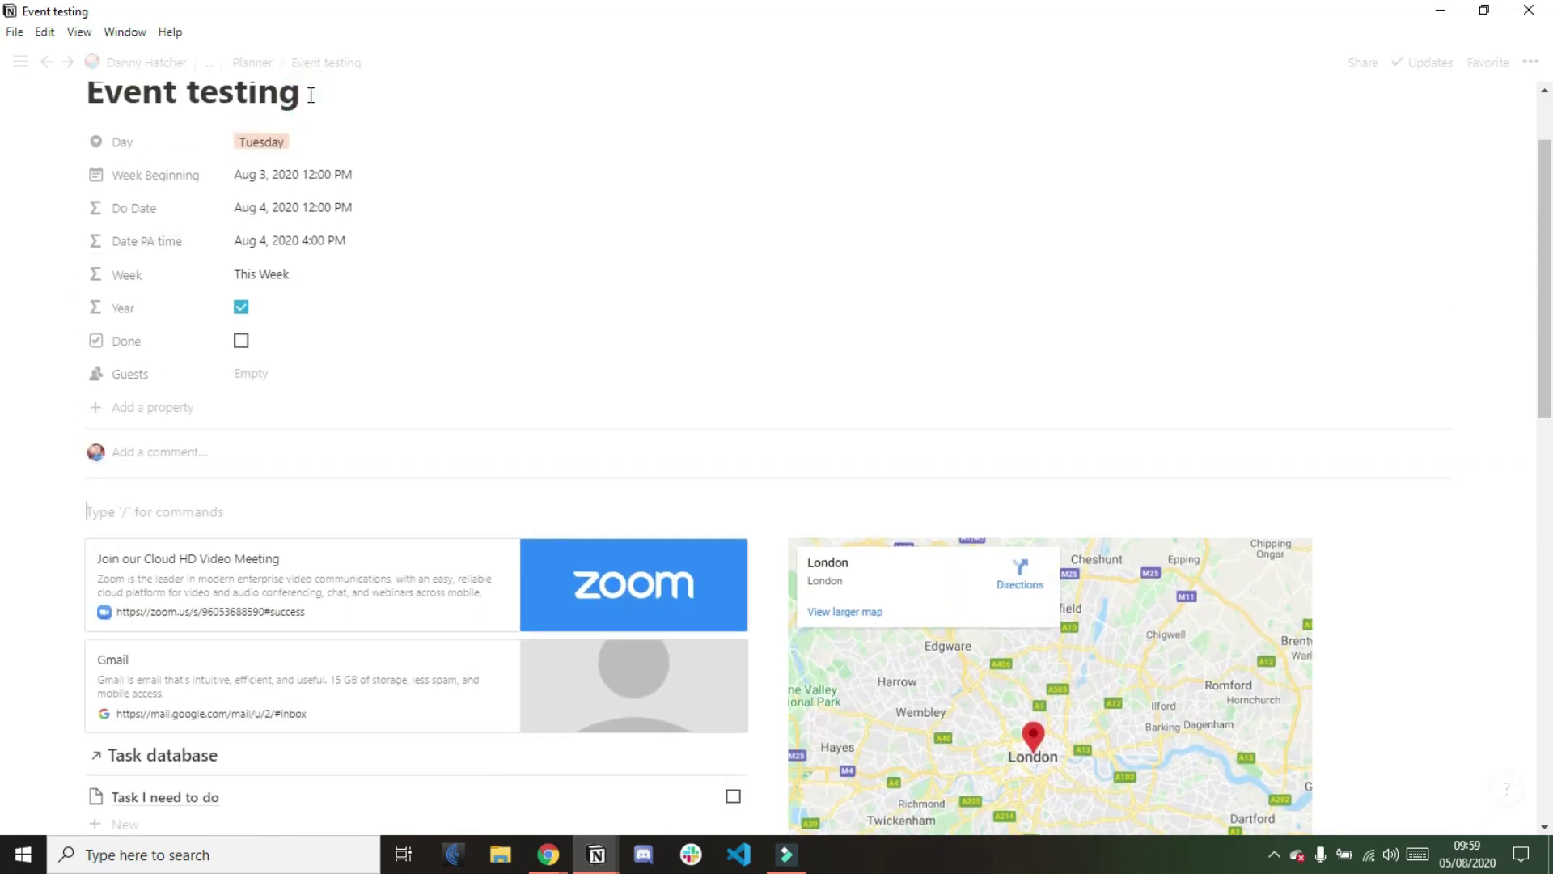
left_click(182, 508)
type("Notes")
Examine the Event testing page's link bookmarks, embedded map, Task database, Planner calendar and properties
scroll(242, 512, "down", 2)
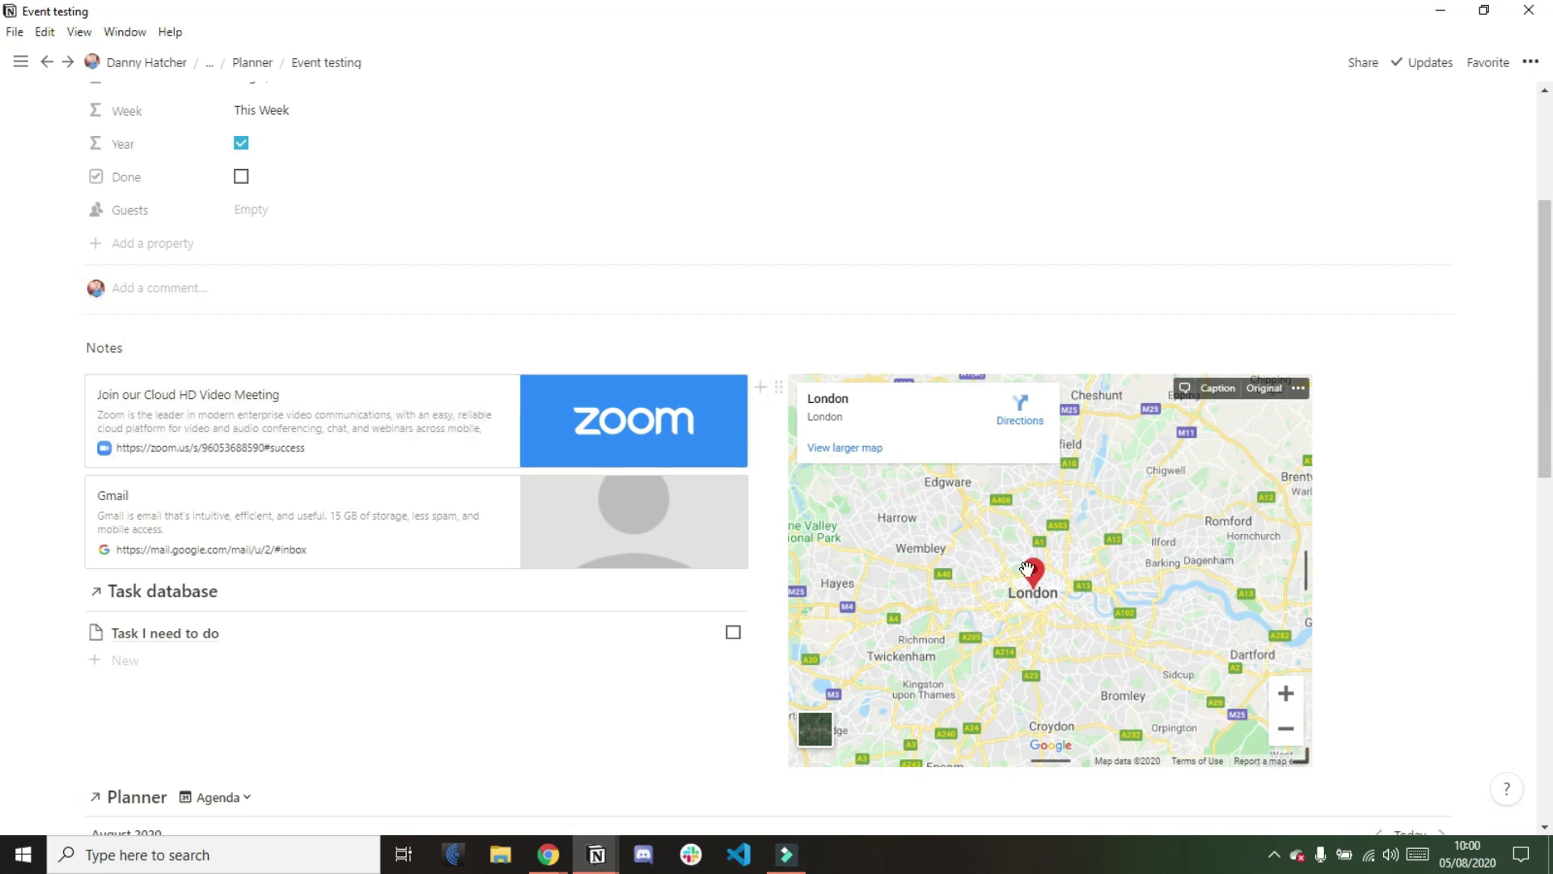
scroll(690, 687, "down", 4)
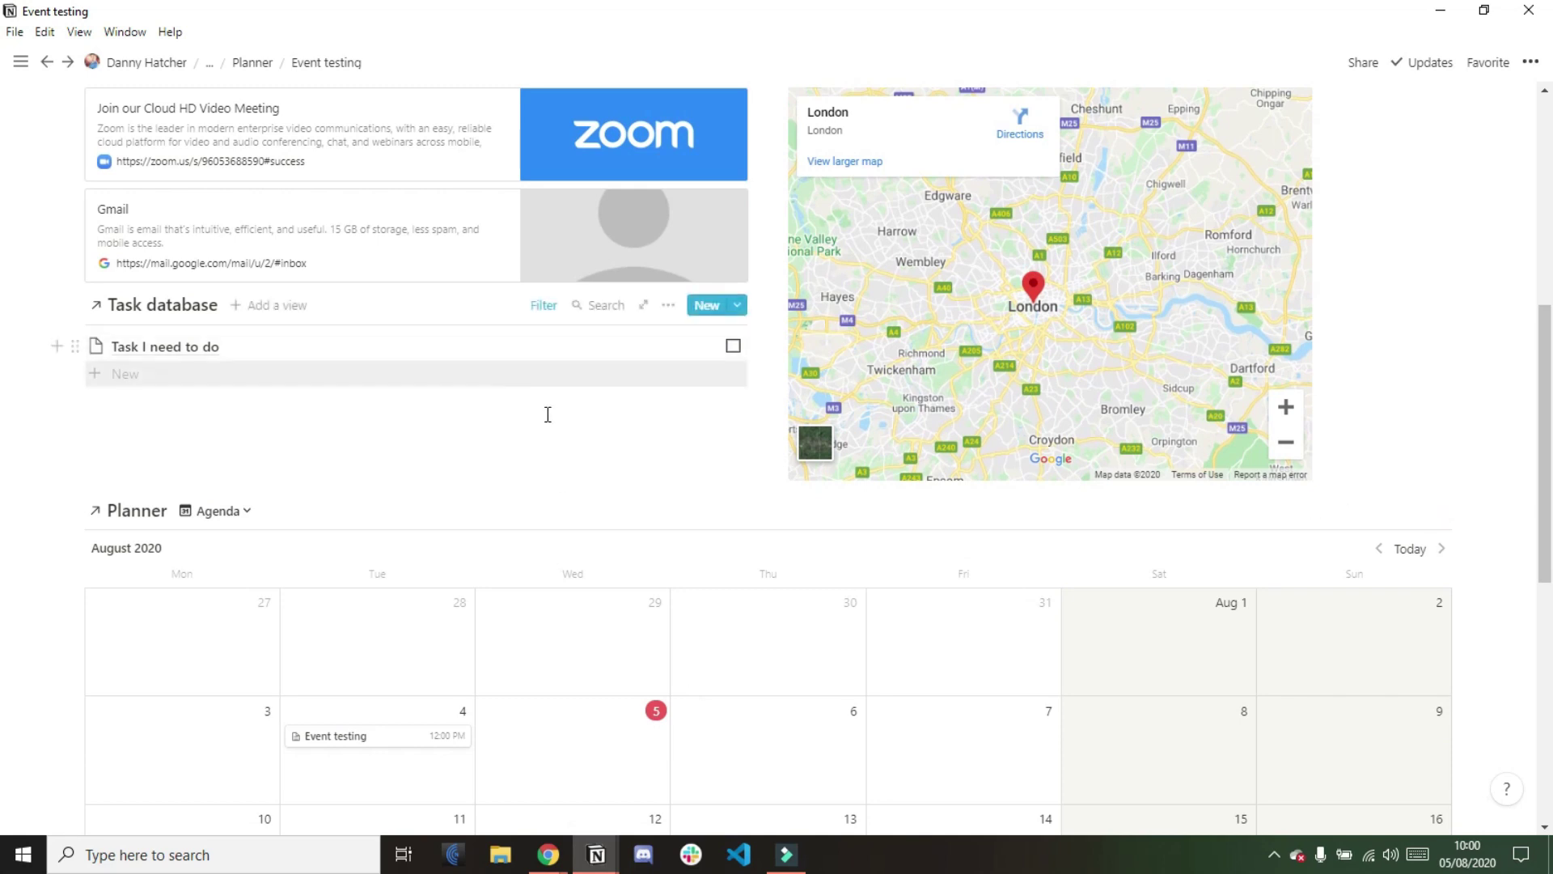
scroll(562, 428, "down", 4)
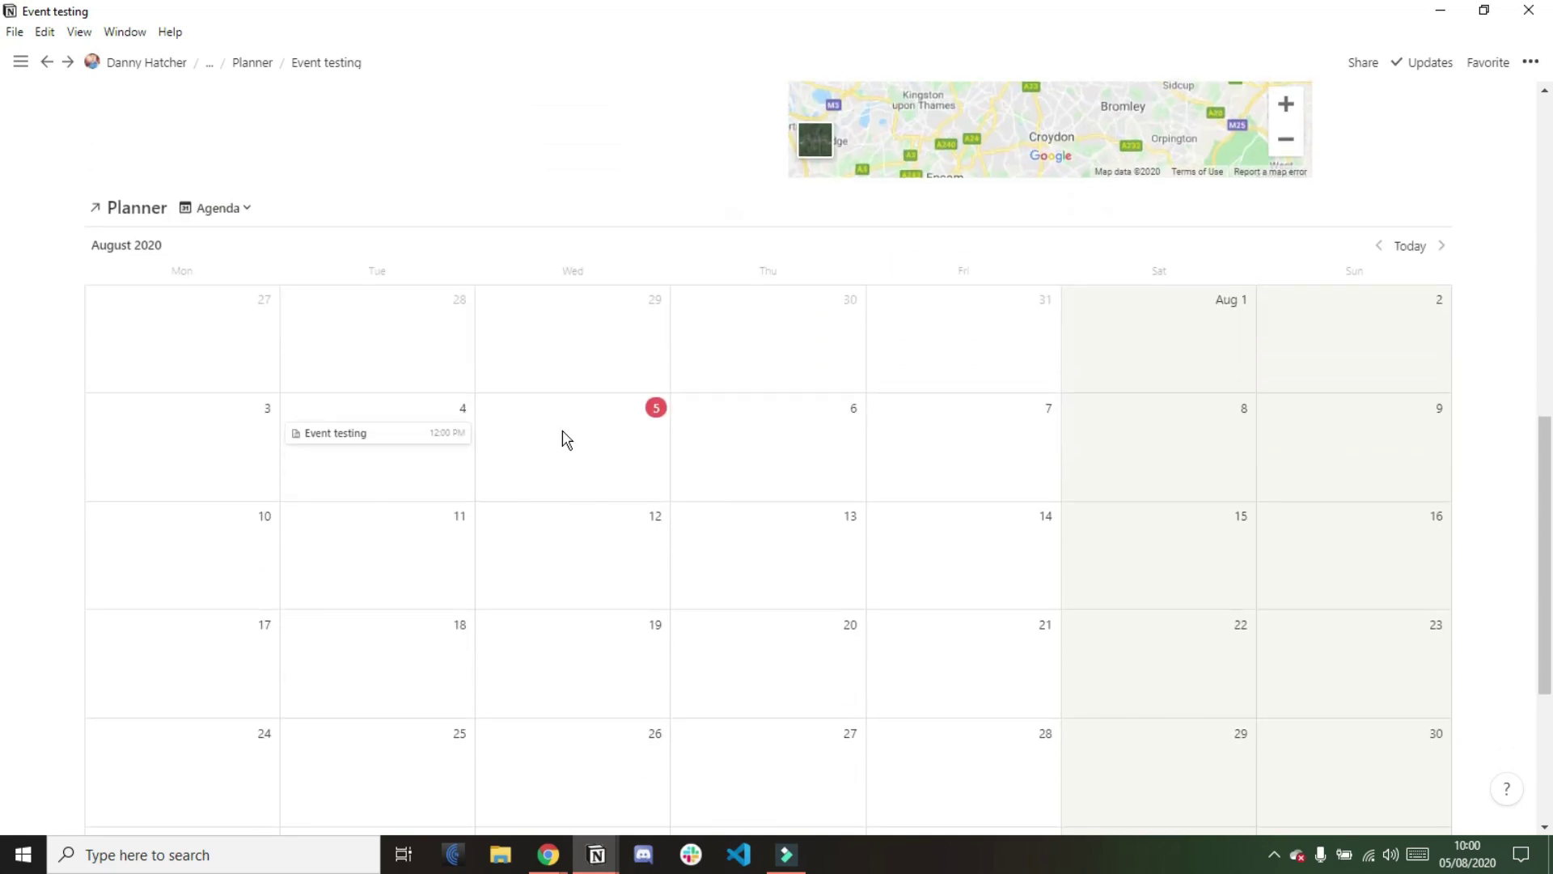
scroll(563, 437, "up", 4)
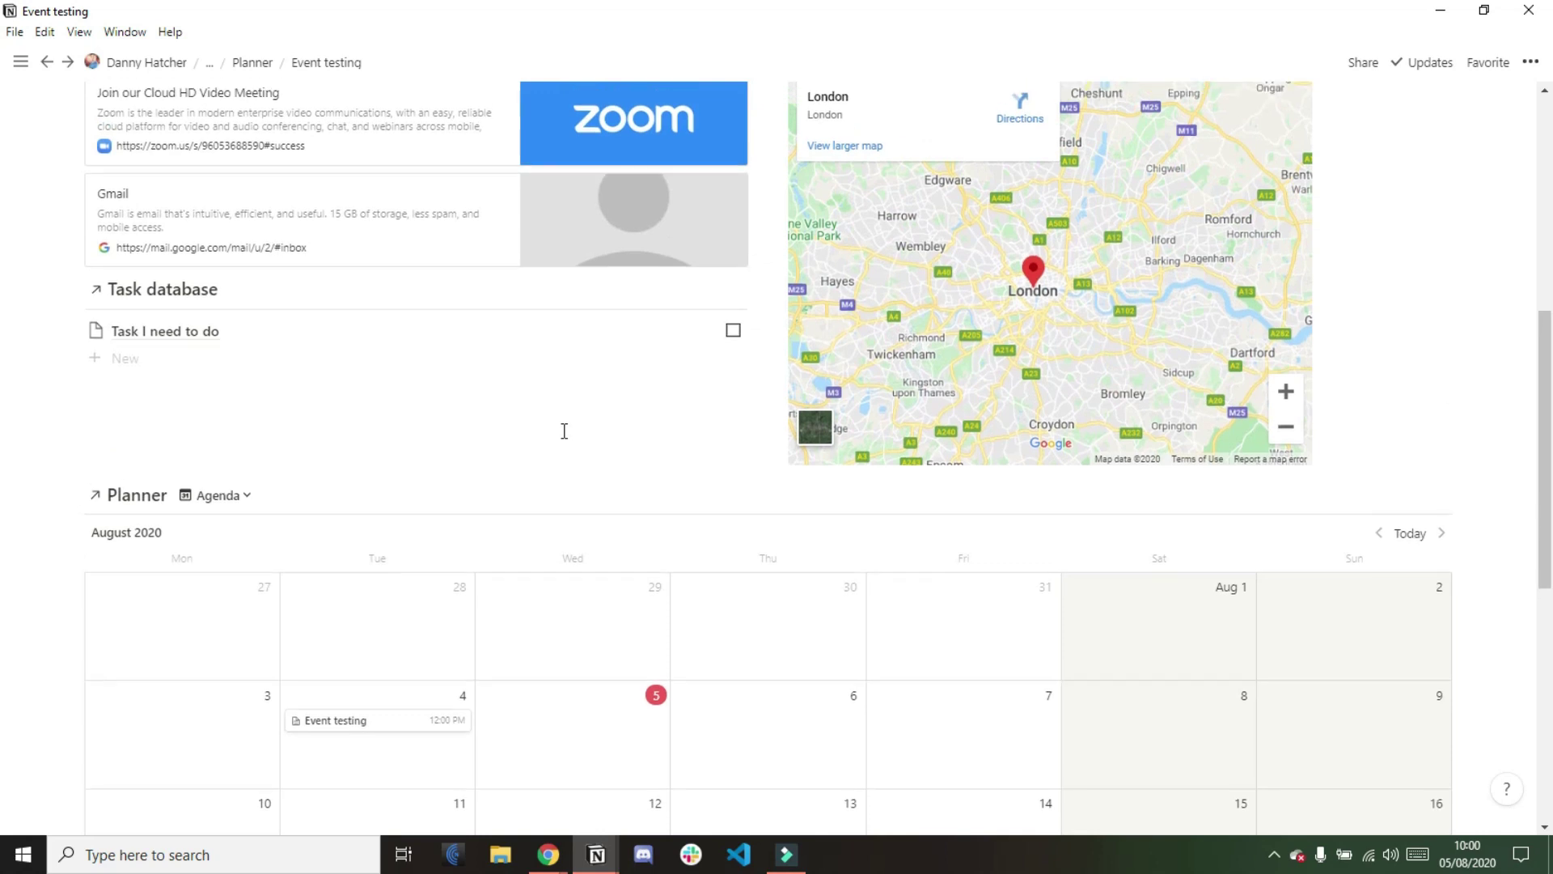
scroll(564, 433, "up", 8)
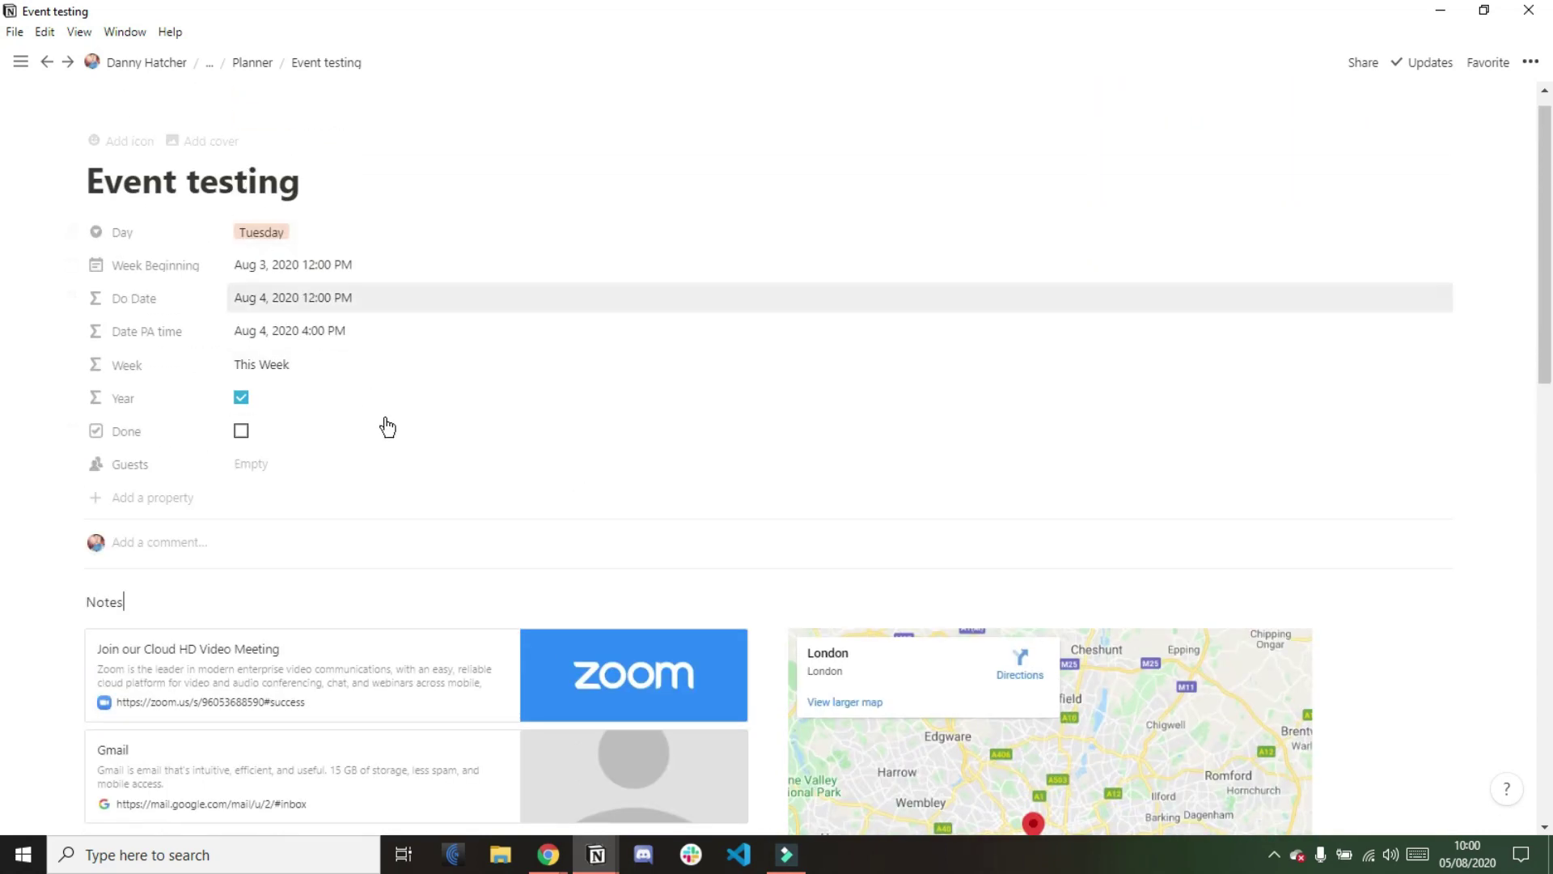
scroll(387, 427, "down", 10)
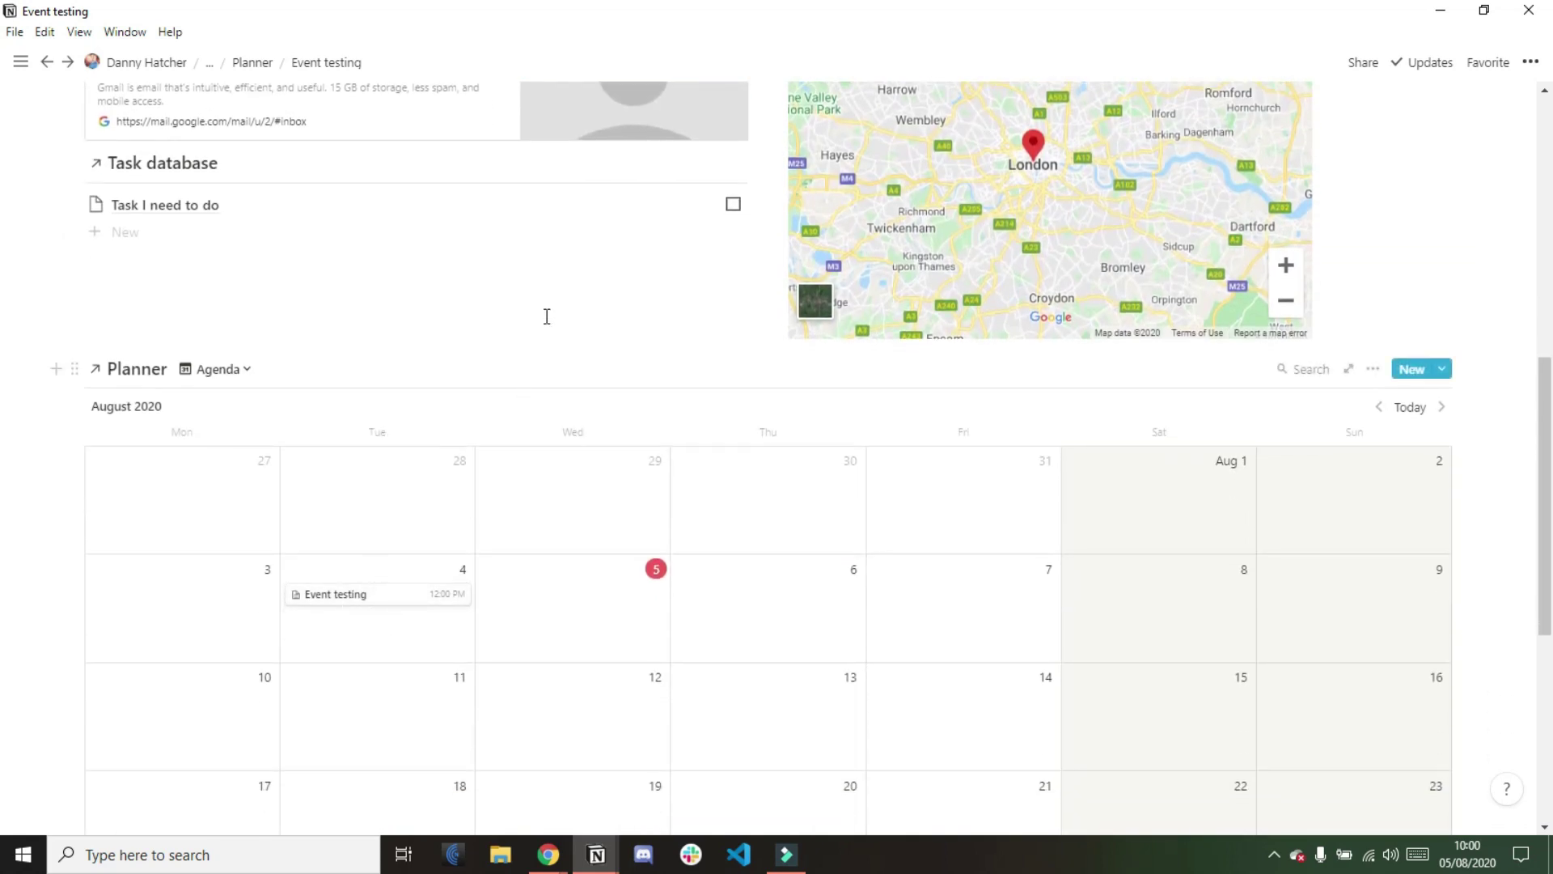
scroll(547, 316, "up", 10)
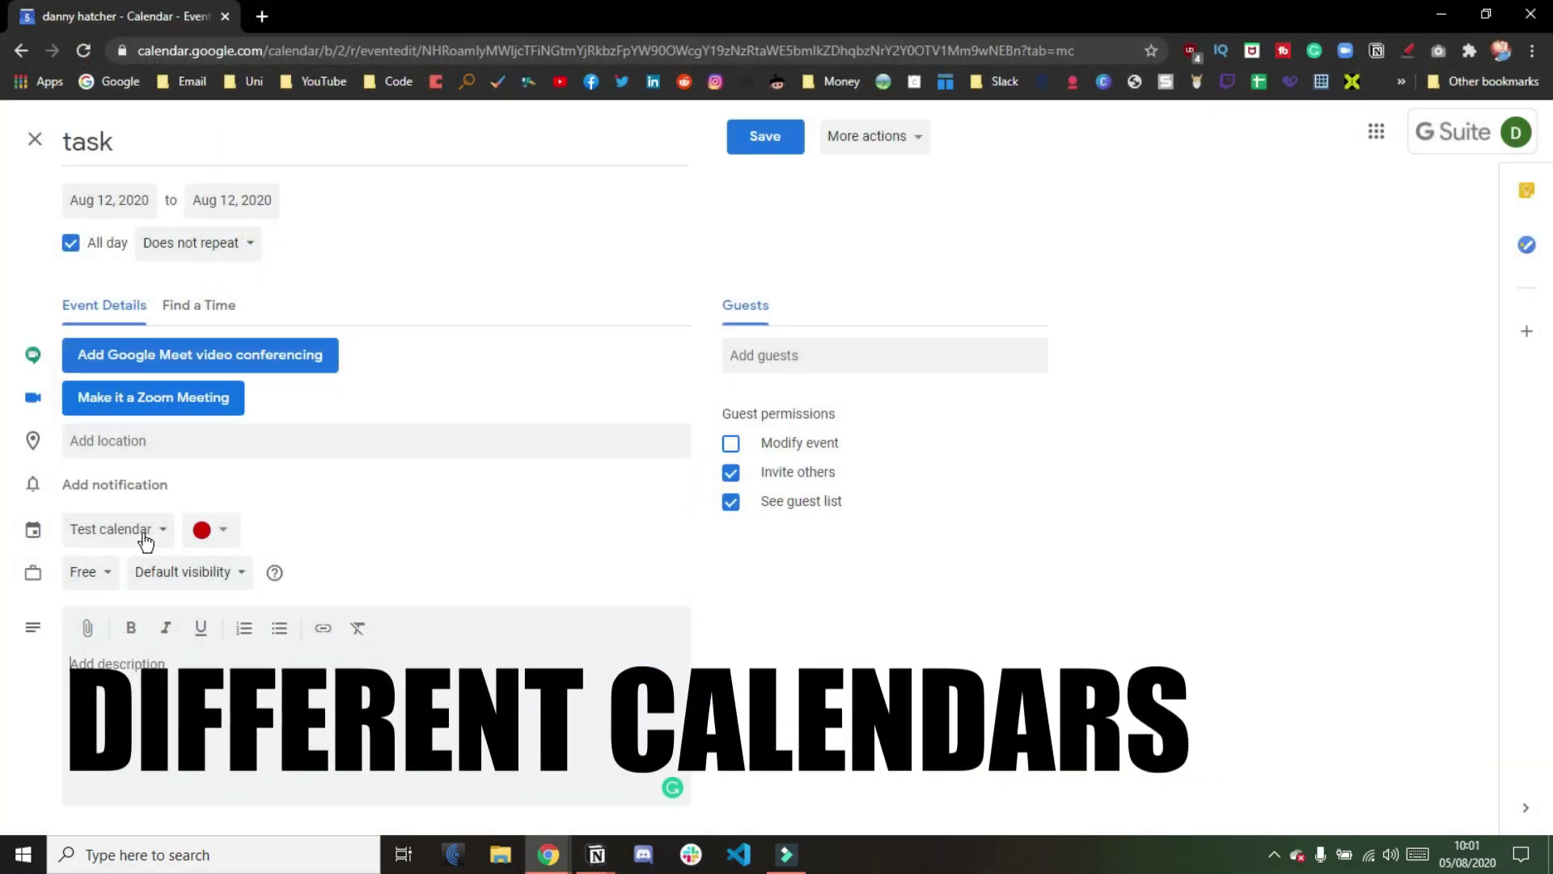
In Google Calendar, review the calendar choices for the August 12 task, keep Test calendar, and expand the My calendars list
left_click(167, 534)
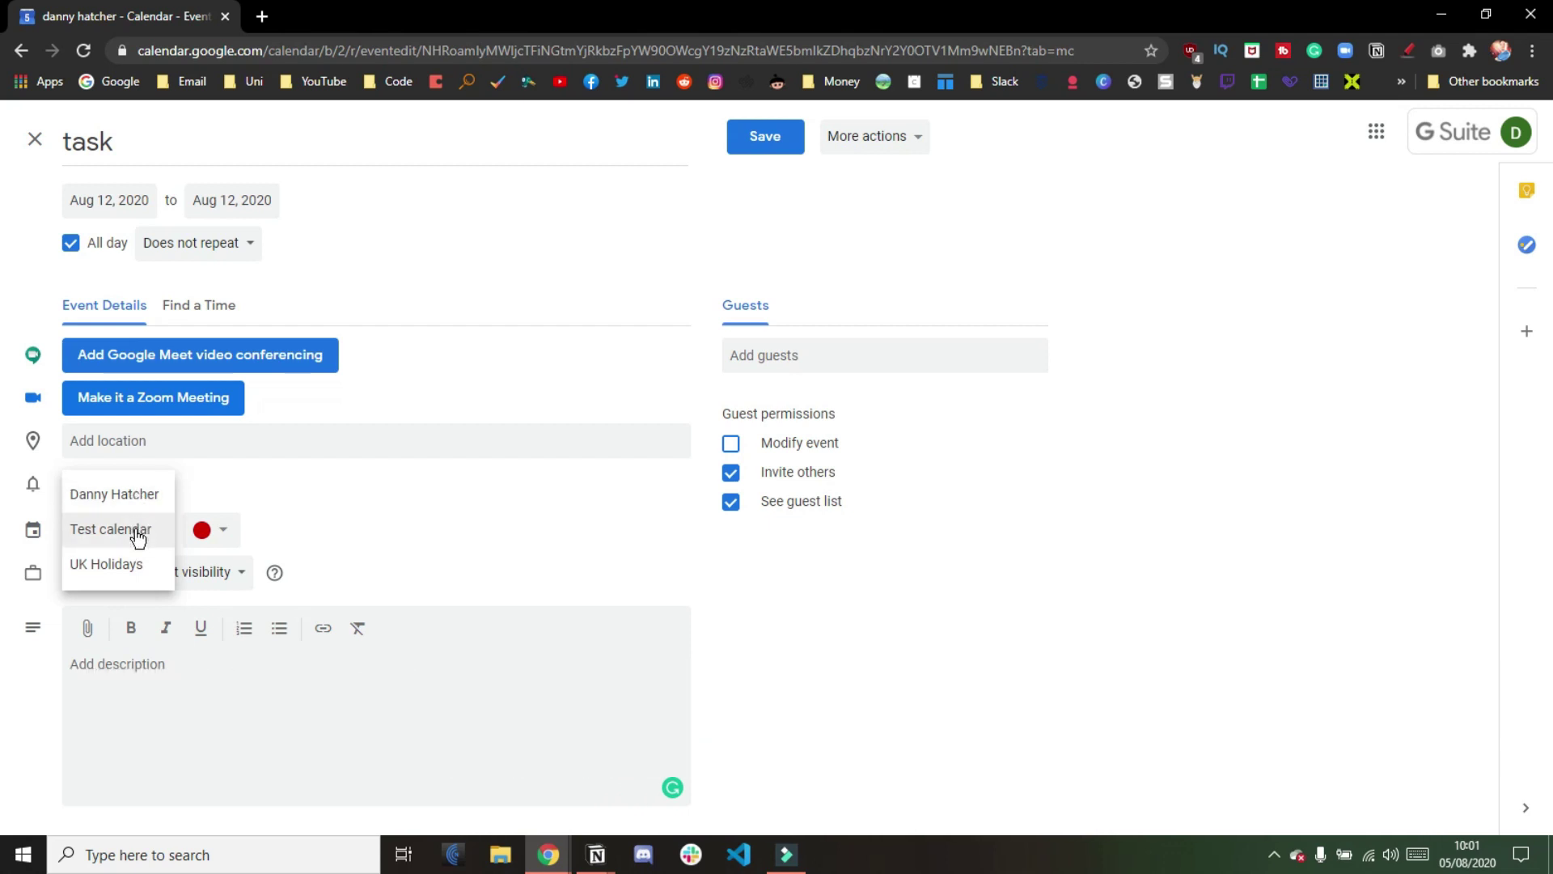
left_click(138, 535)
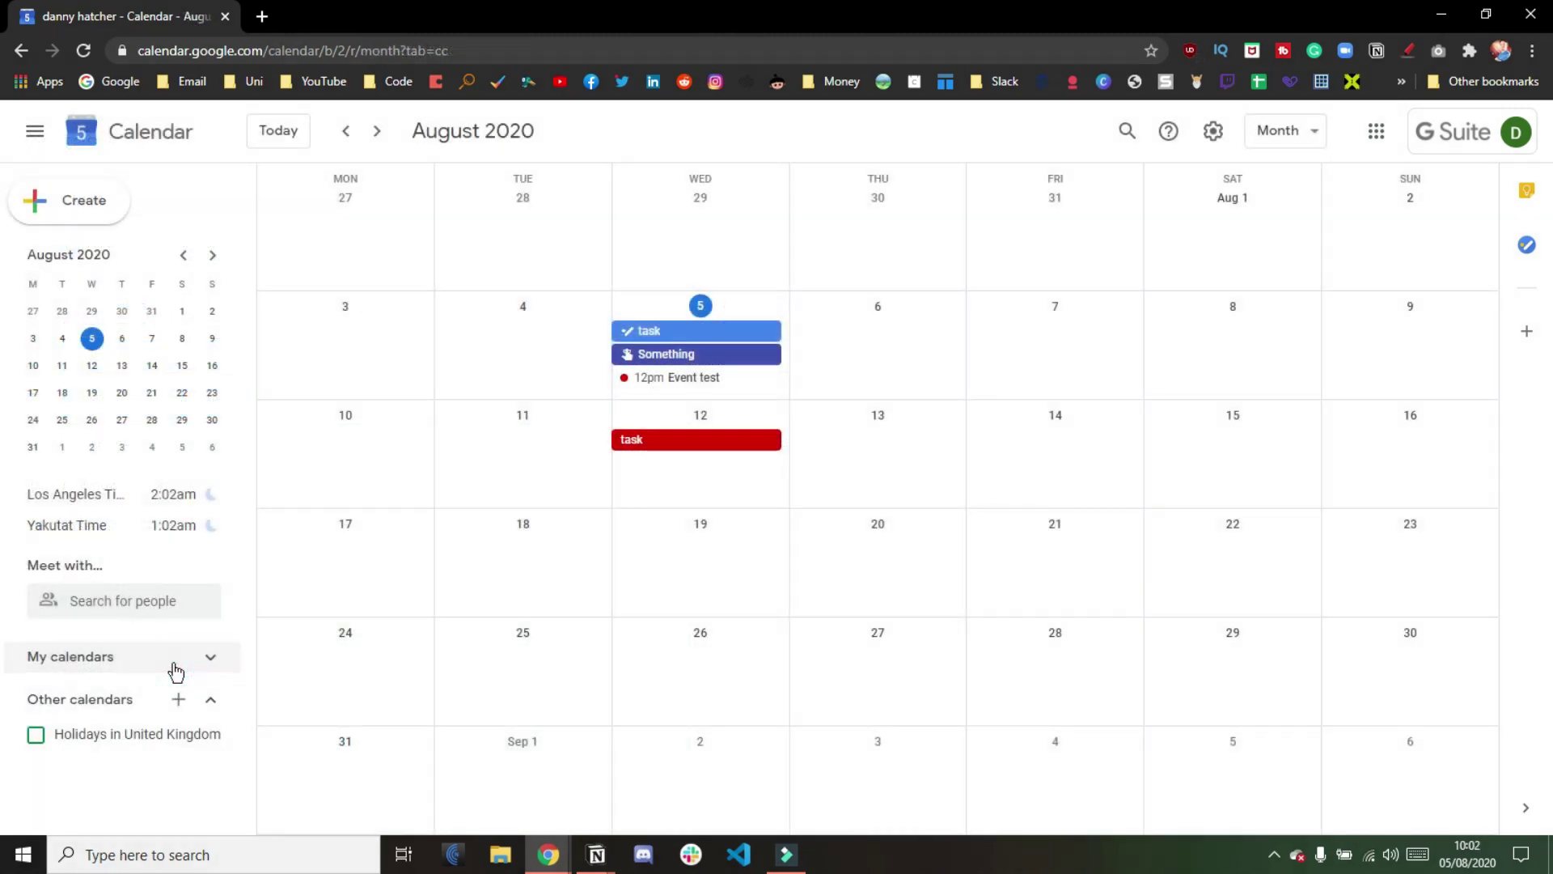
left_click(176, 665)
scroll(173, 669, "down", 2)
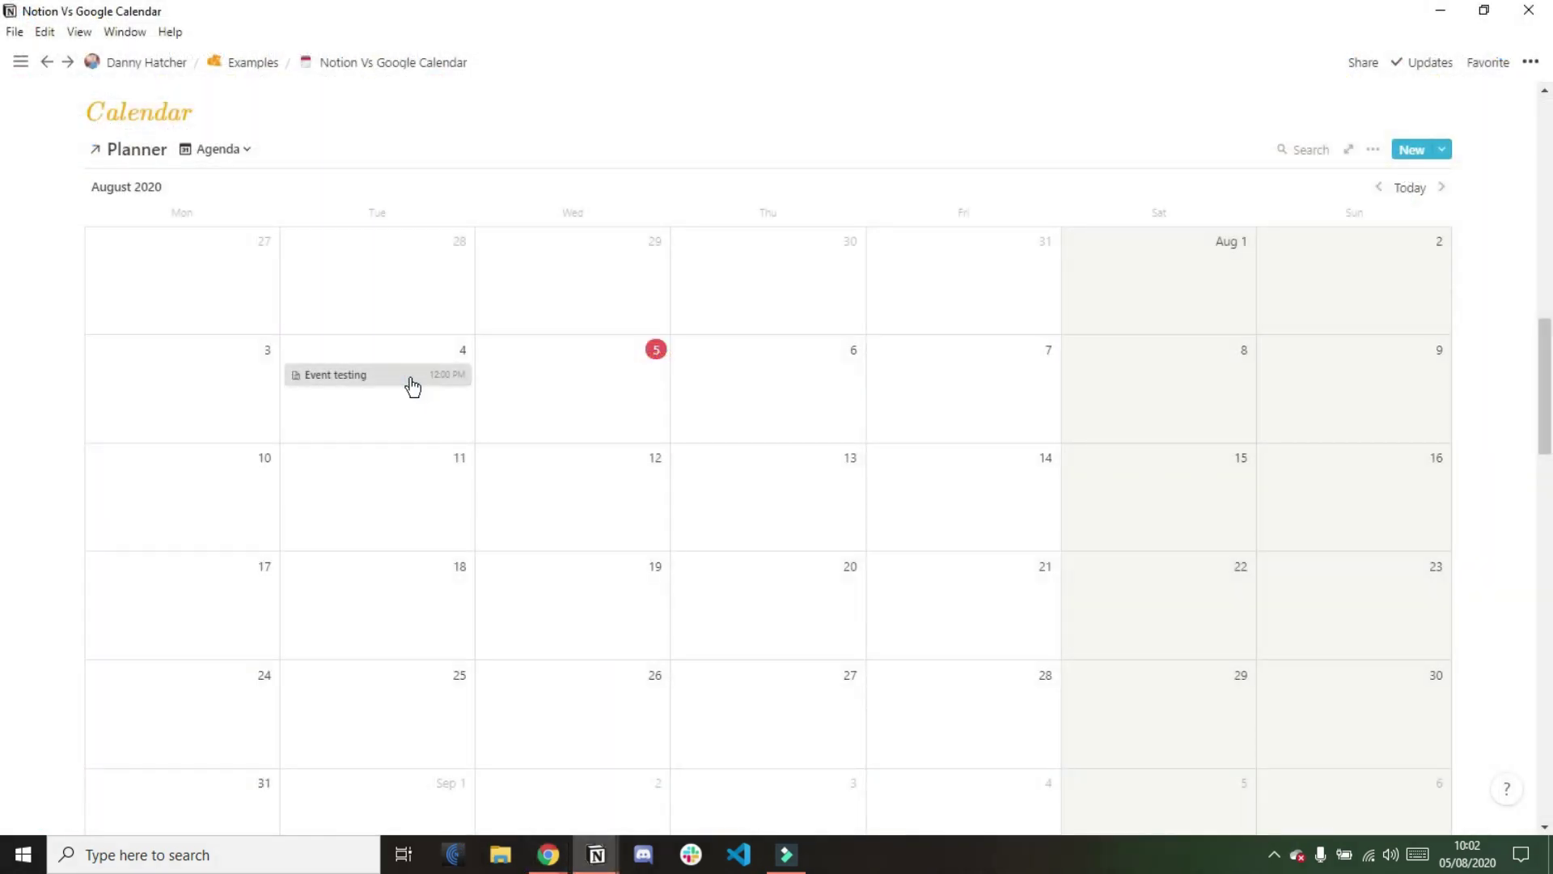
In Notion, review the Calendar property options of Event testing and the Planner view's filter option
left_click(411, 386)
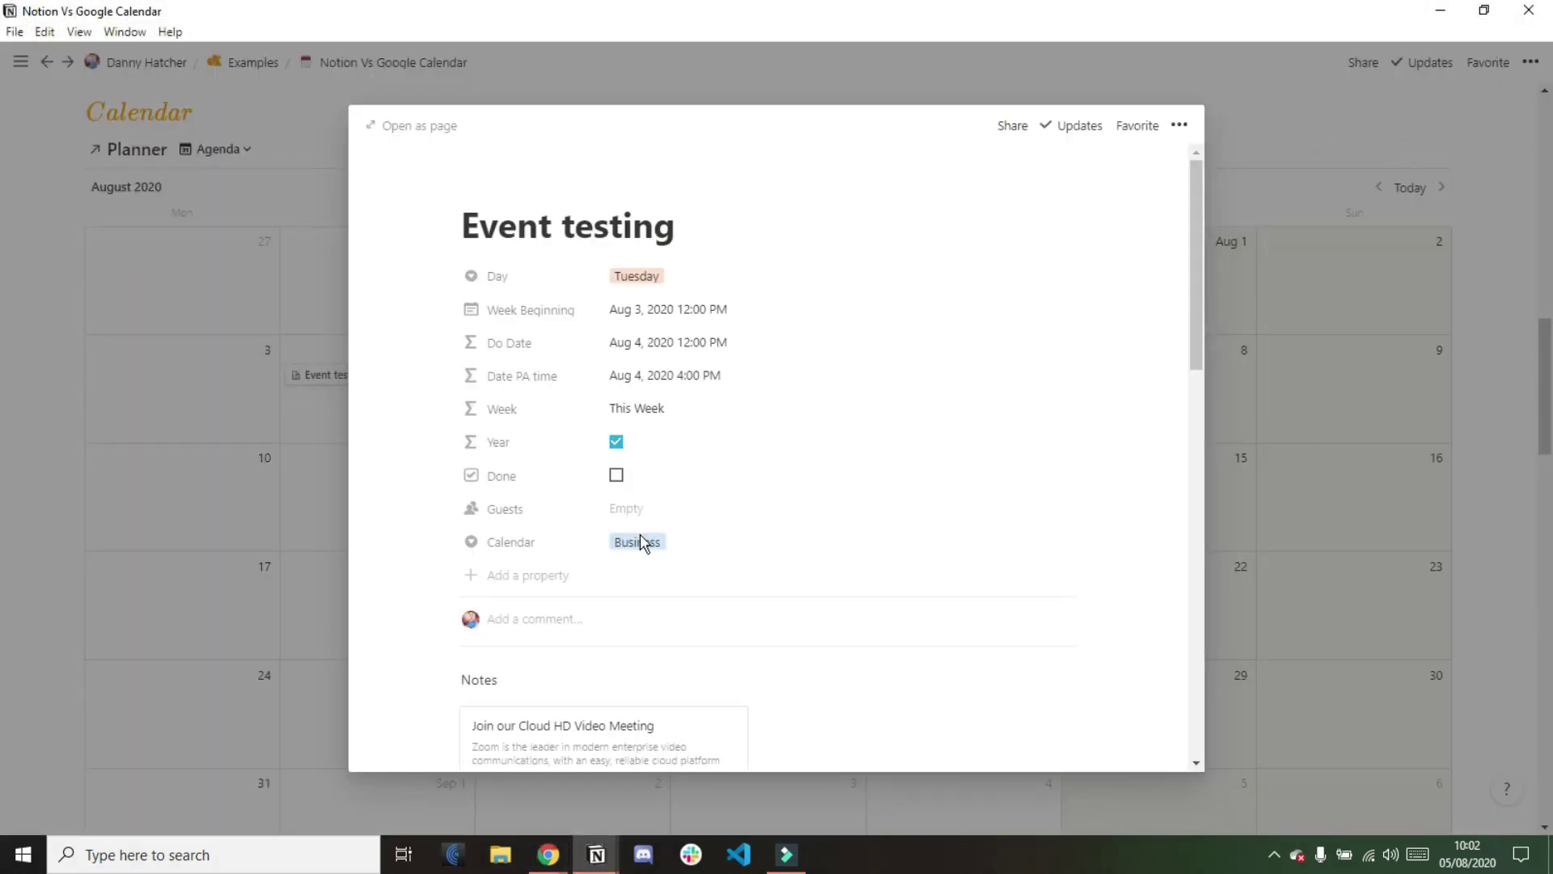
left_click(663, 544)
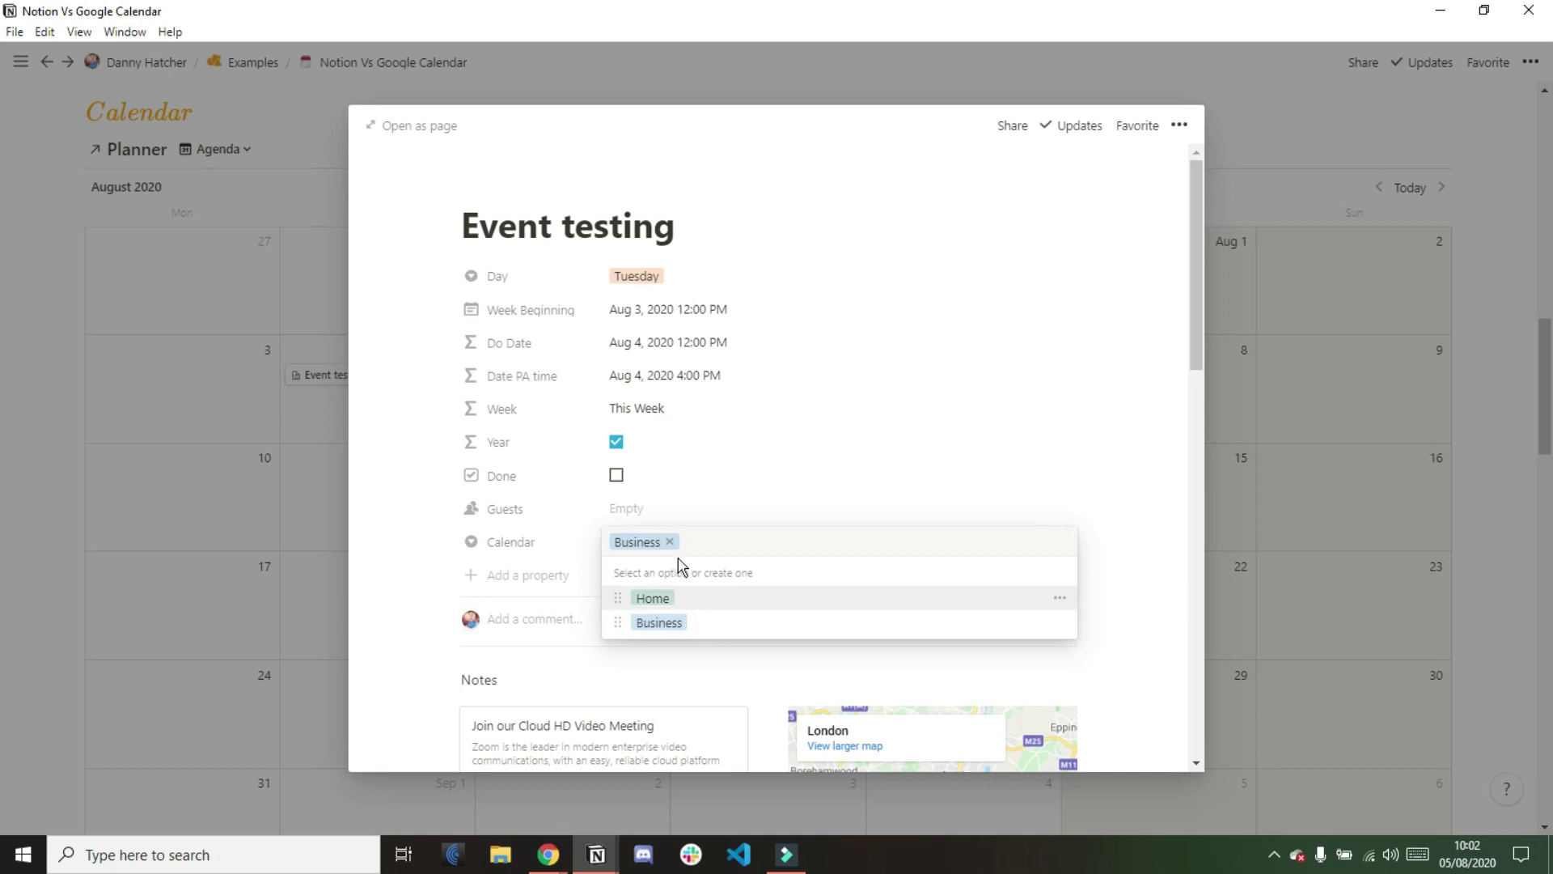
left_click(675, 517)
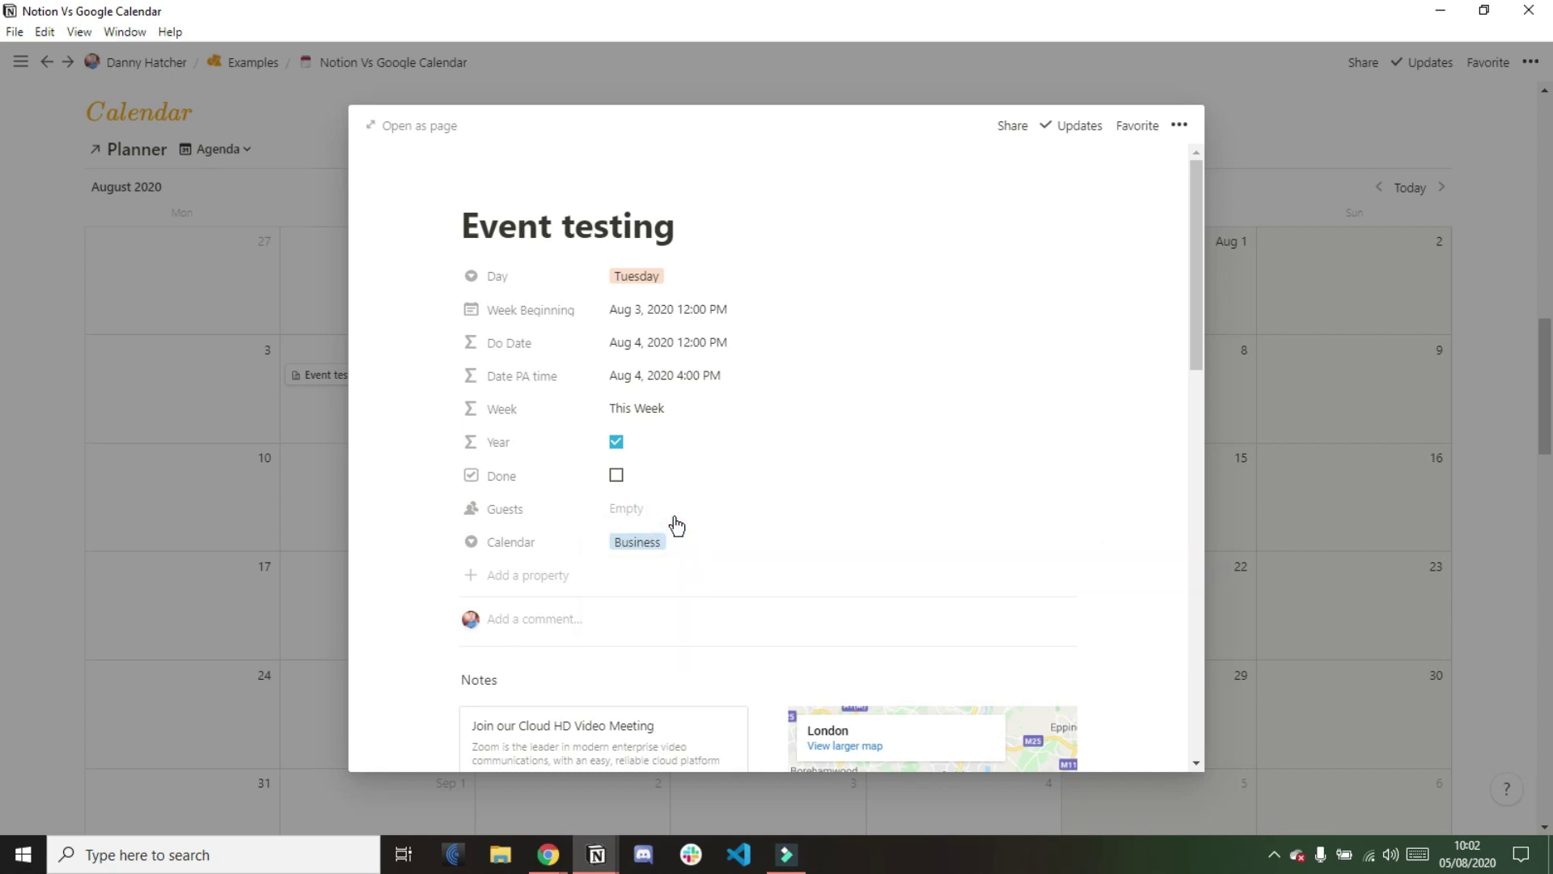
left_click(314, 490)
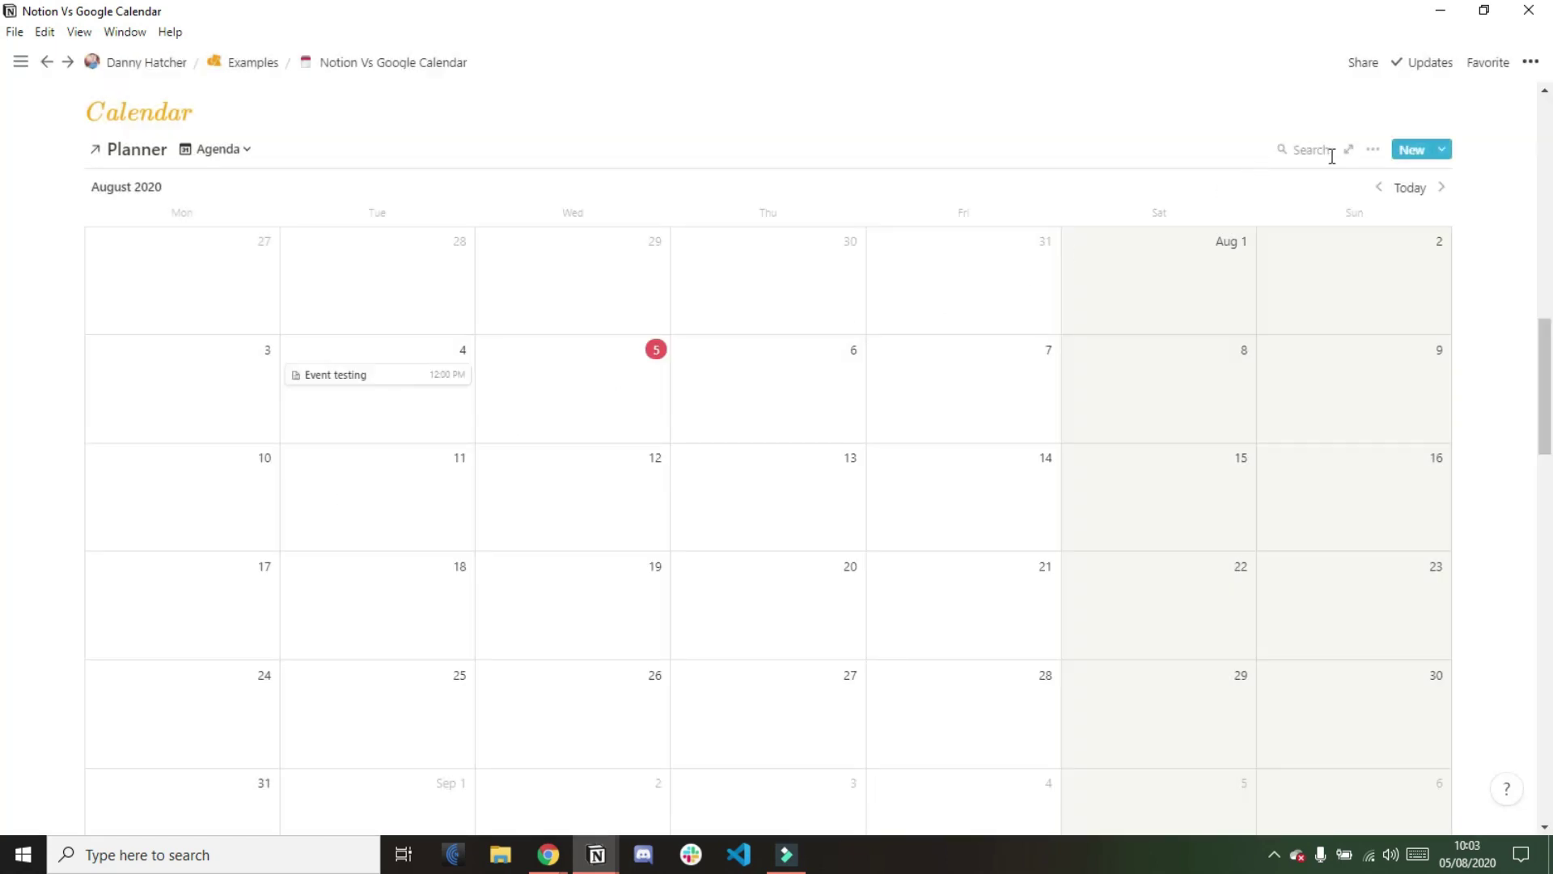
left_click(1373, 151)
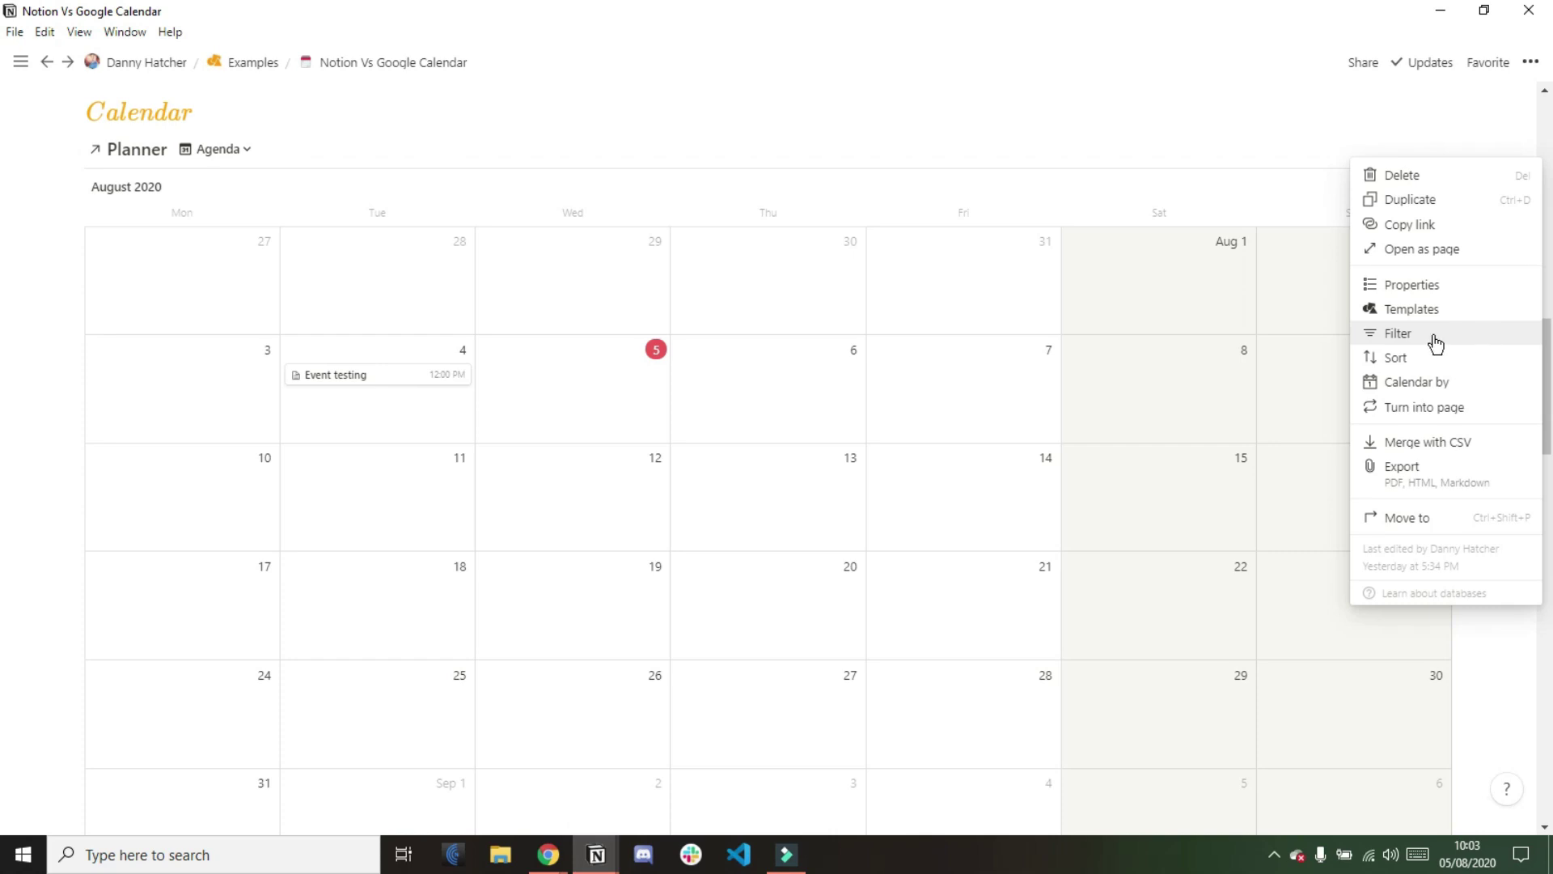
left_click(1165, 353)
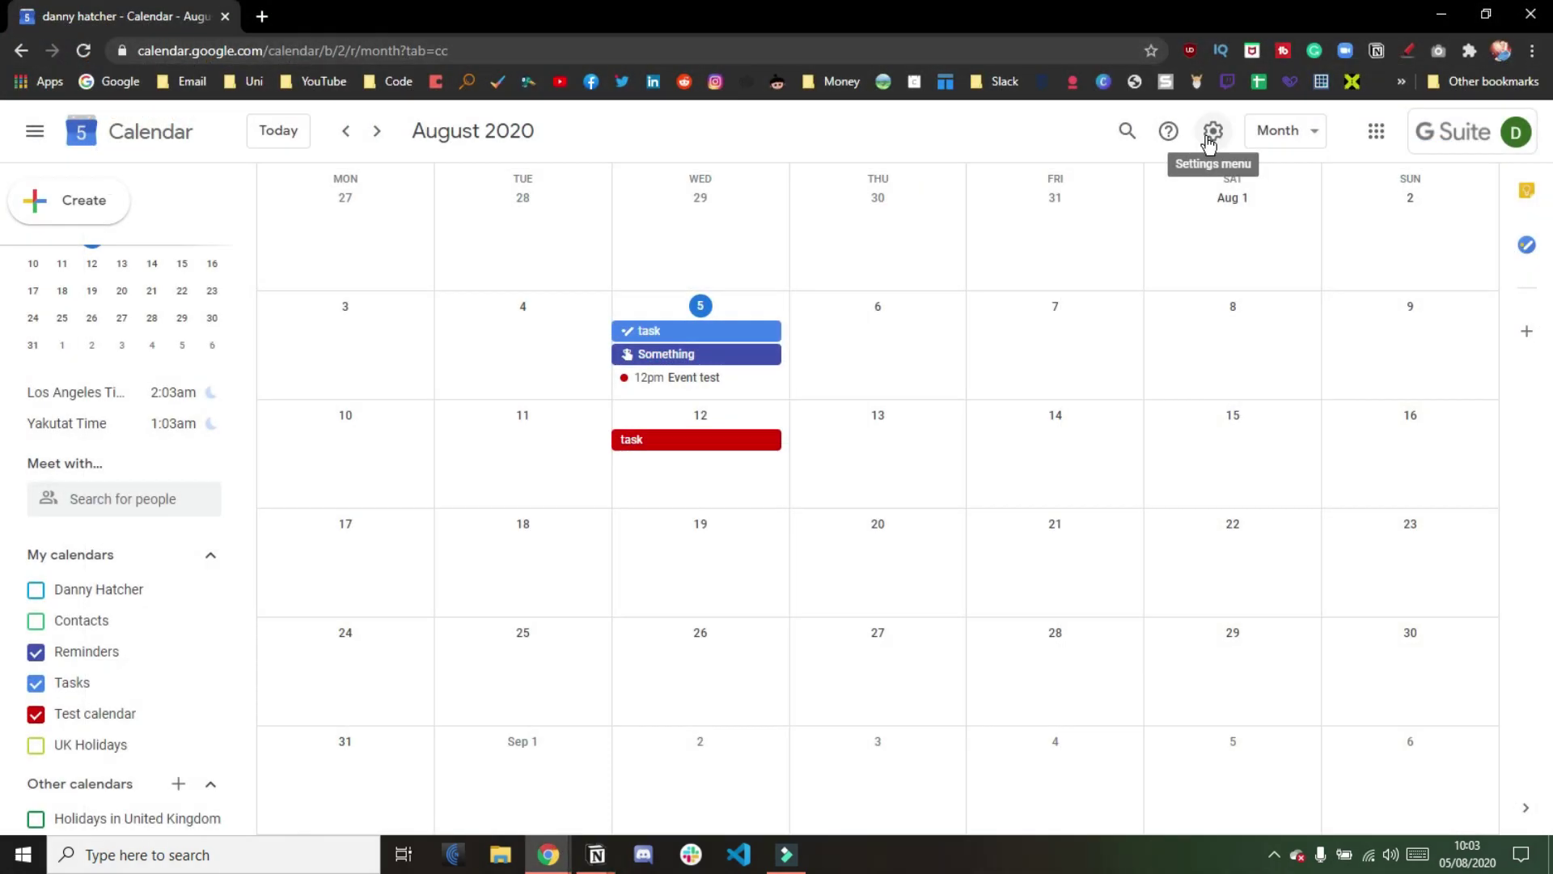
In Google Calendar's settings, review the time zone, world clock and Add calendar options, and return to the month view
left_click(1212, 130)
left_click(1234, 185)
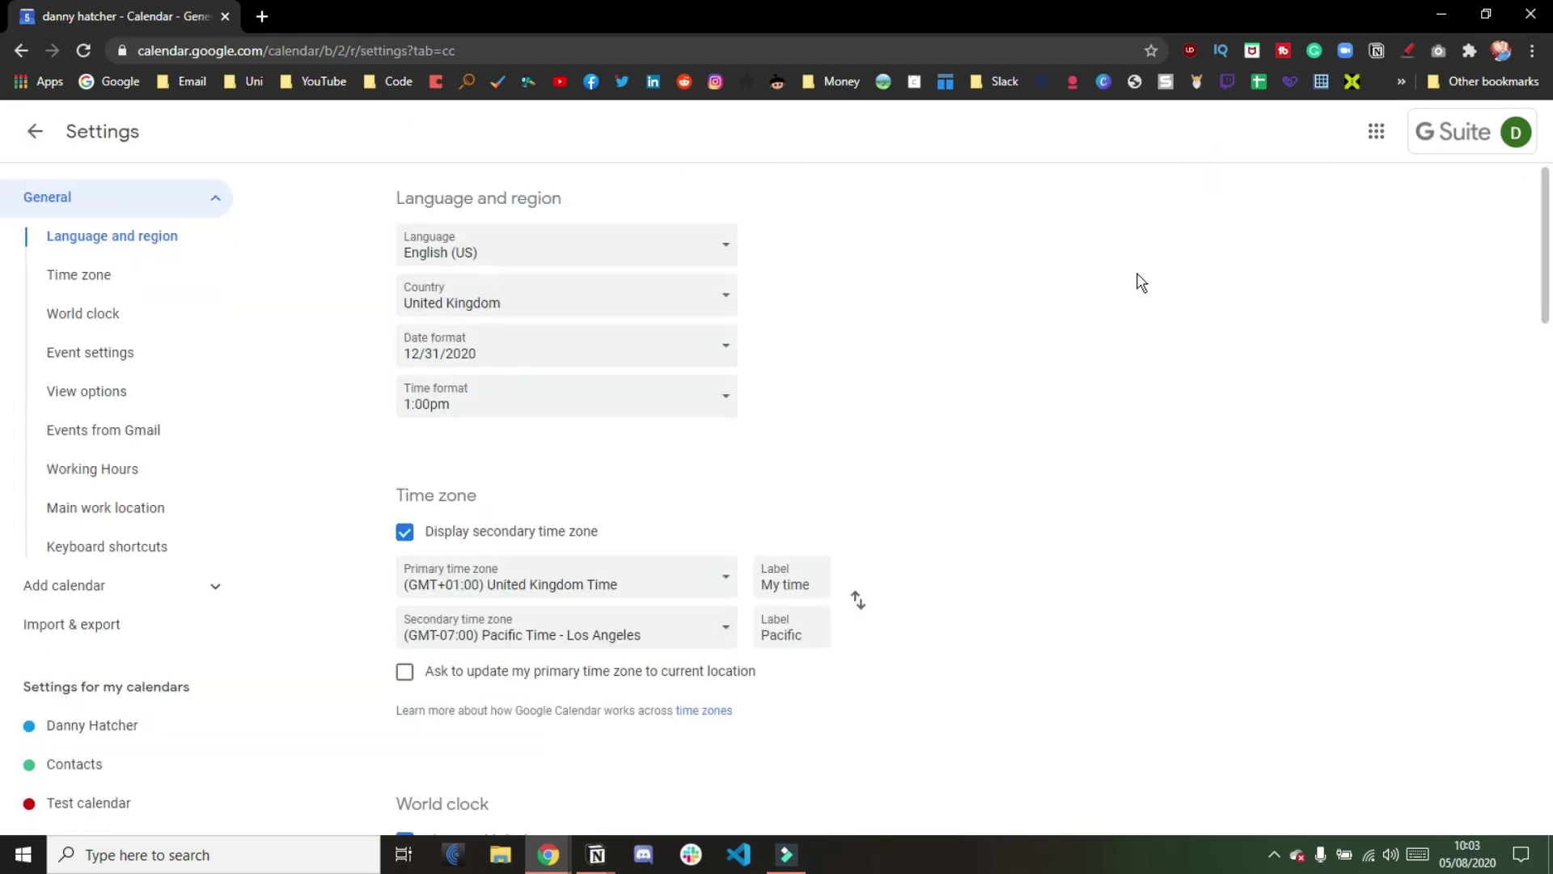
scroll(1031, 400, "down", 3)
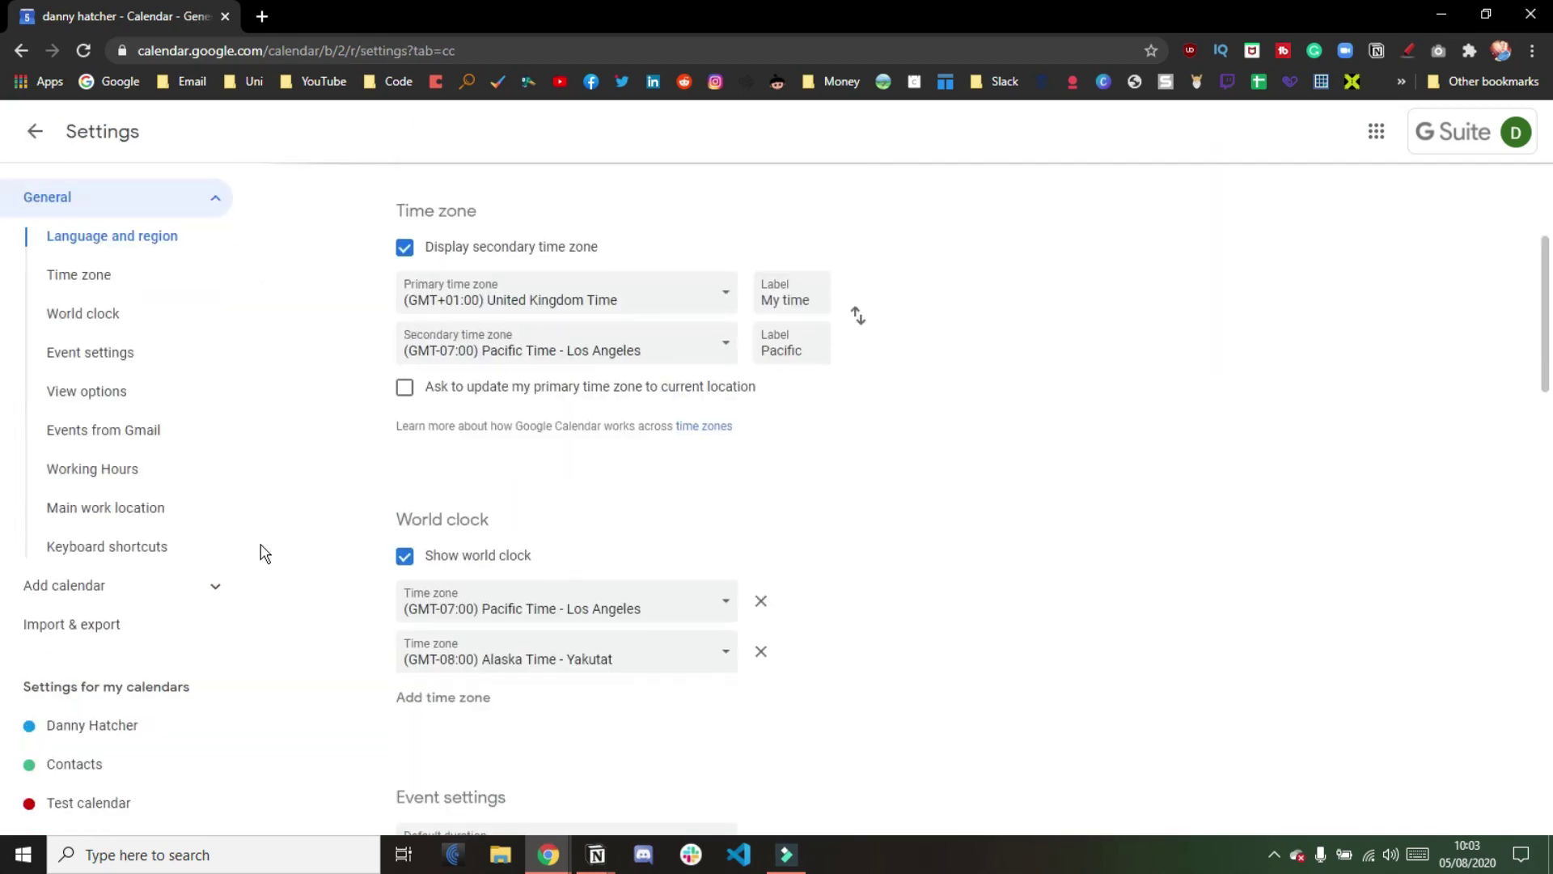
left_click(125, 589)
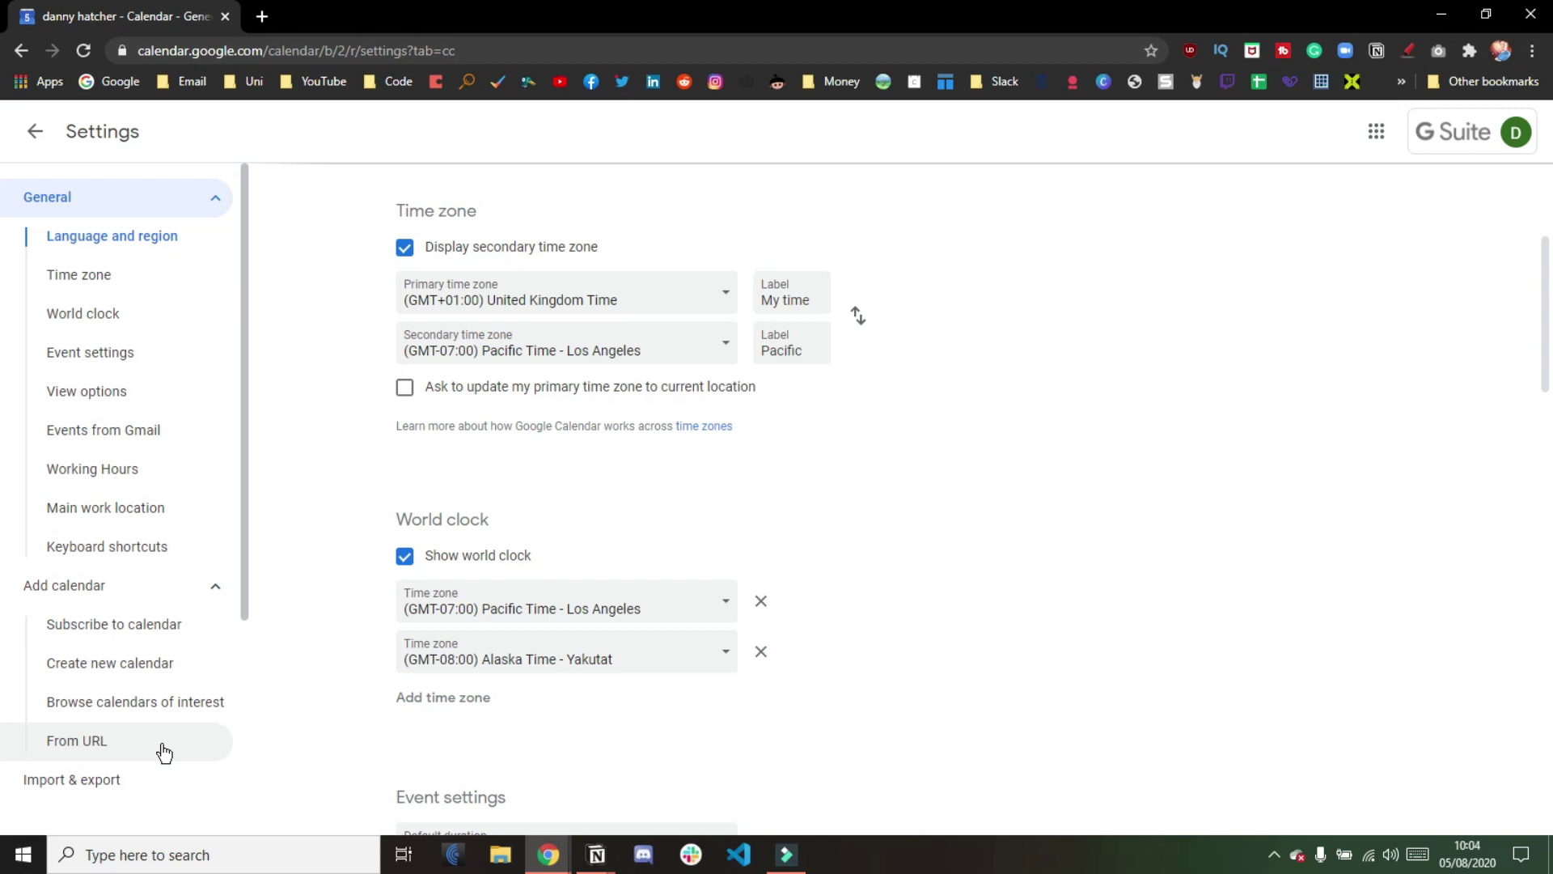
left_click(37, 136)
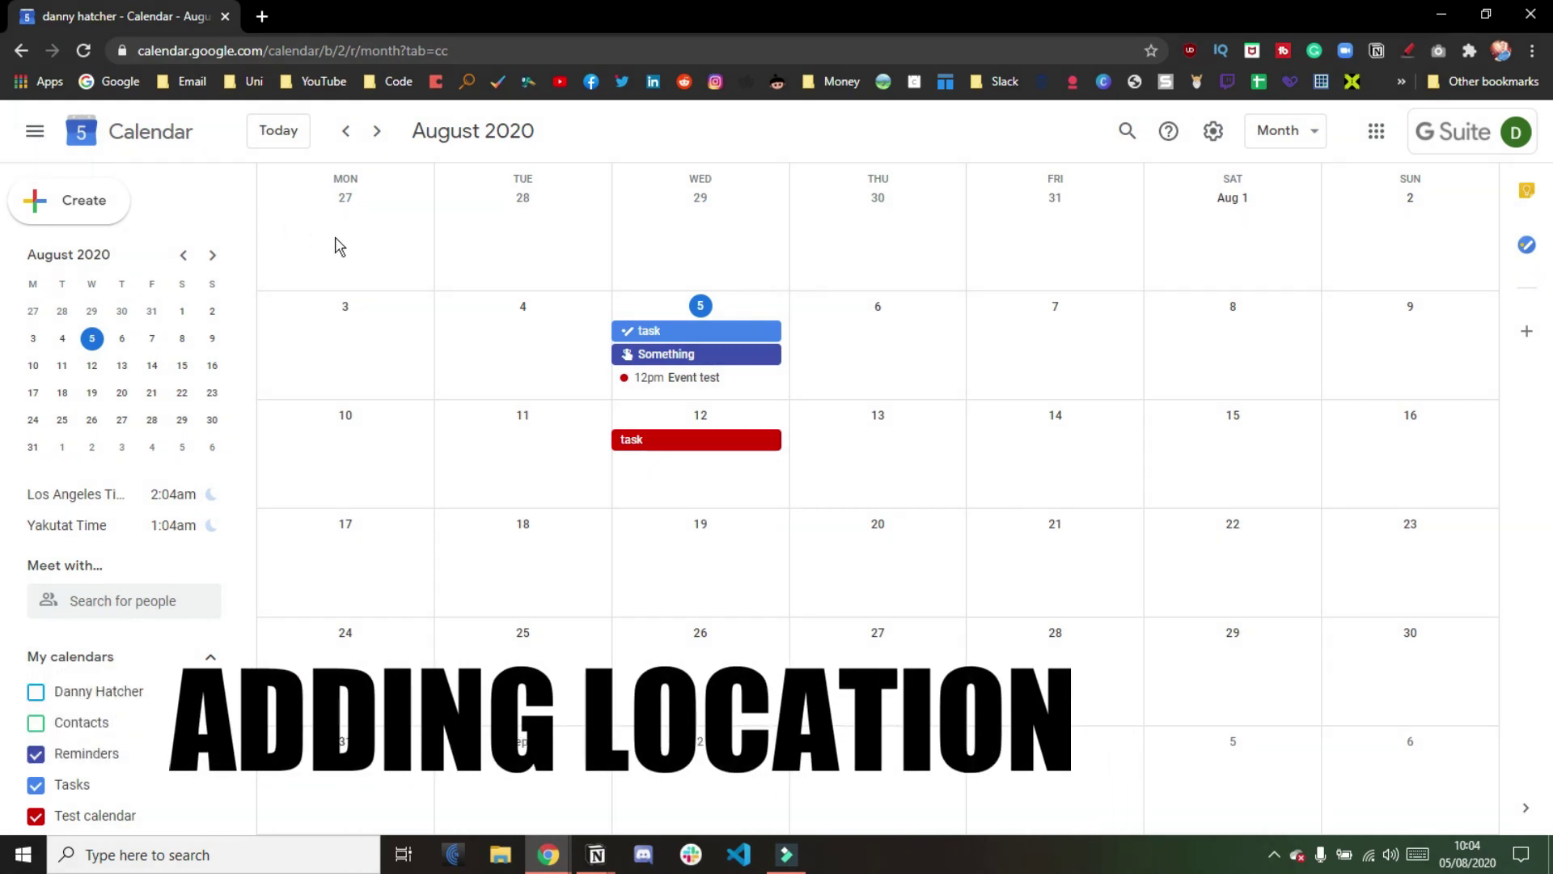
Open the August 12 task for editing and set its location to London, UK
left_click(693, 442)
left_click(414, 408)
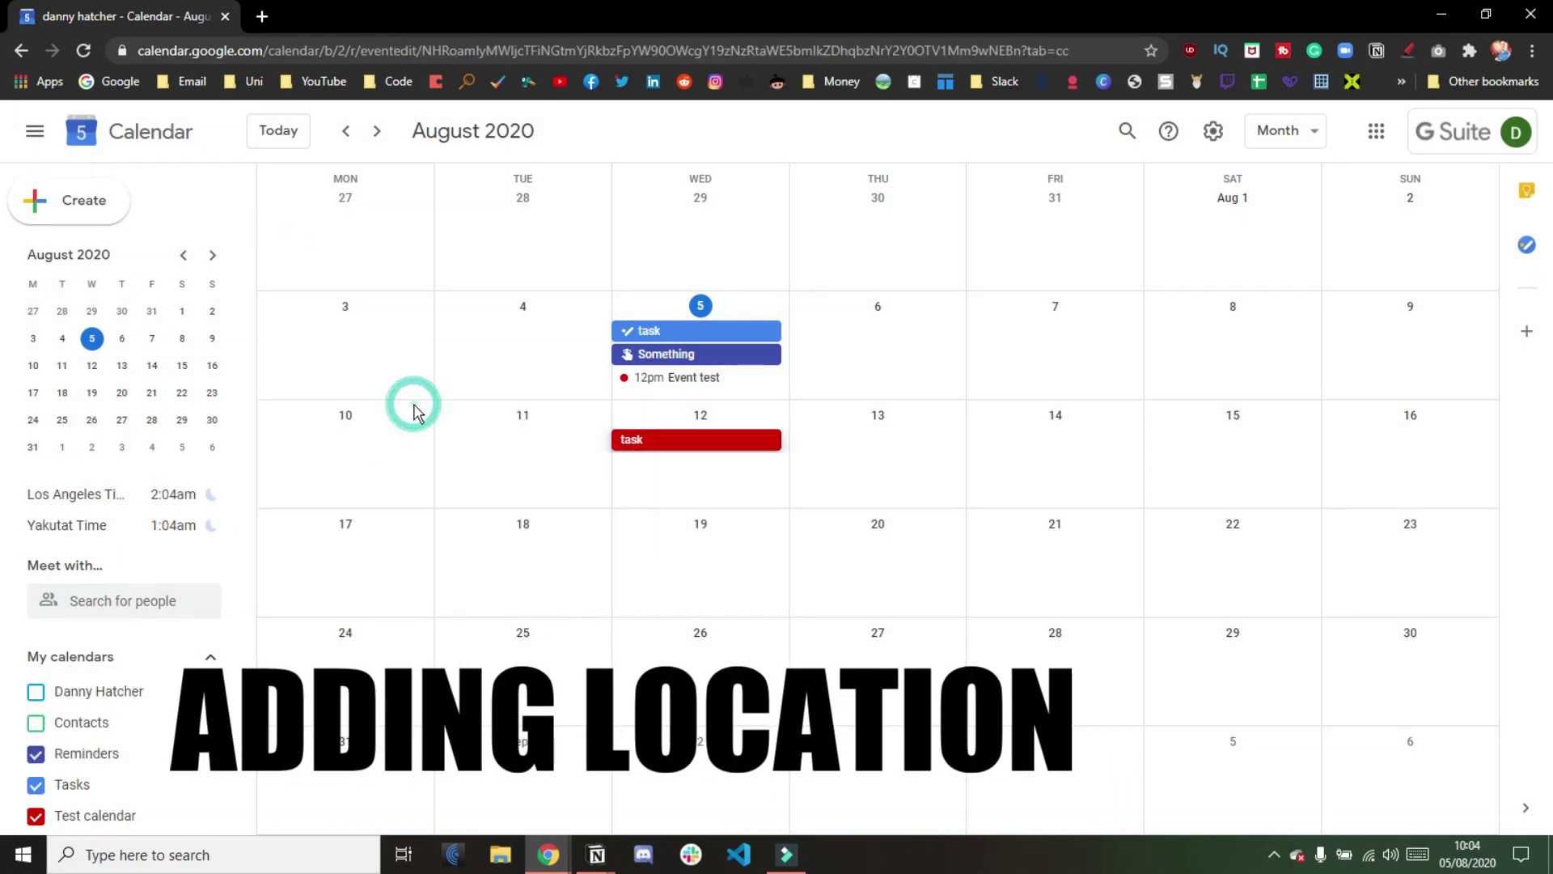
left_click(110, 438)
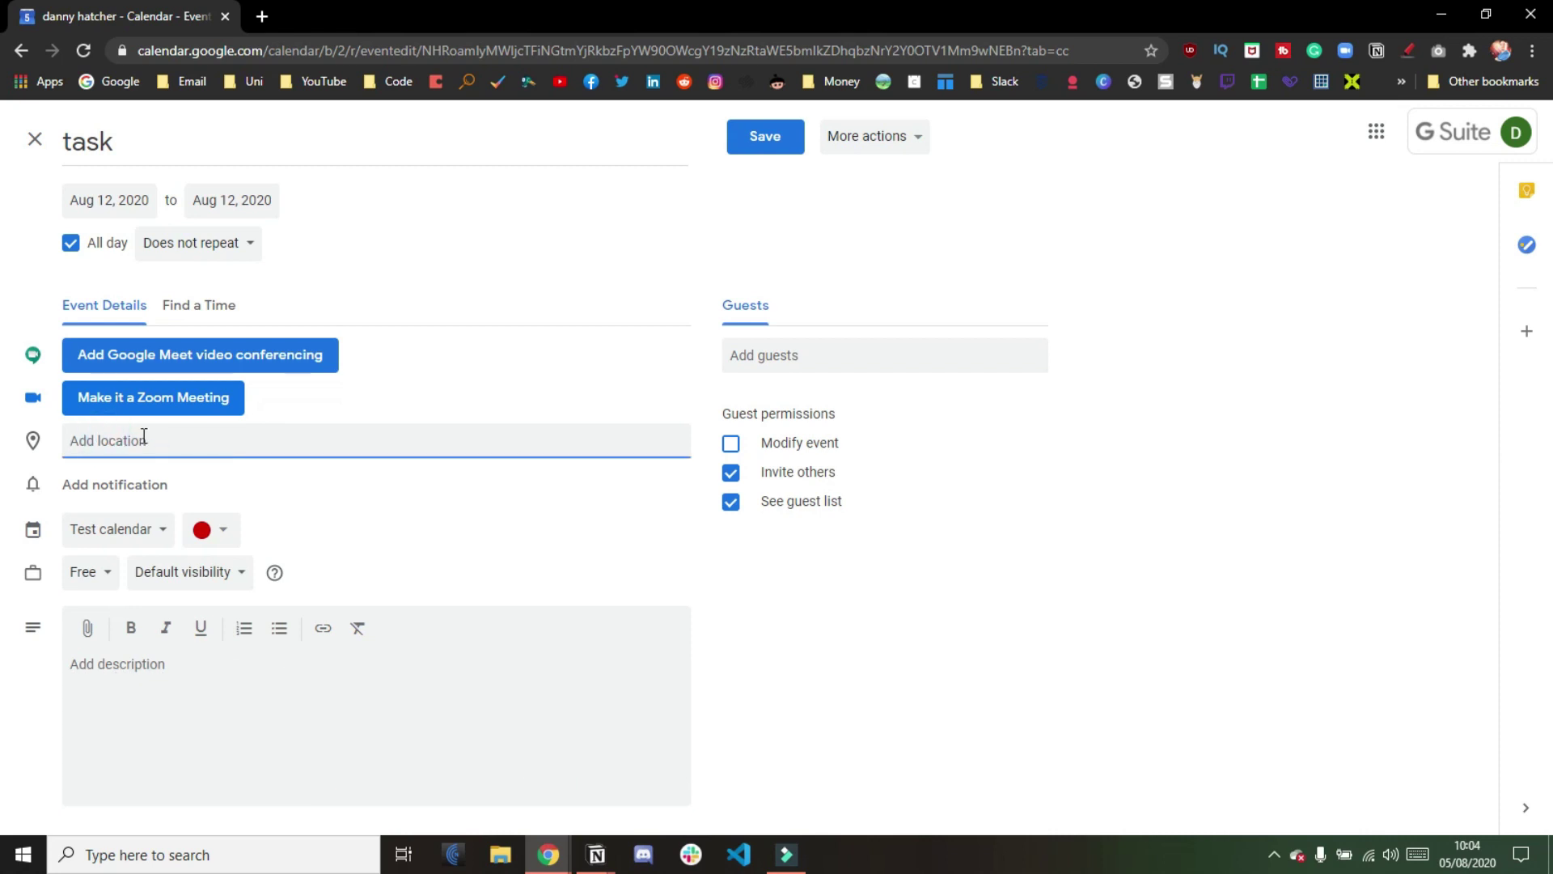
type("lond")
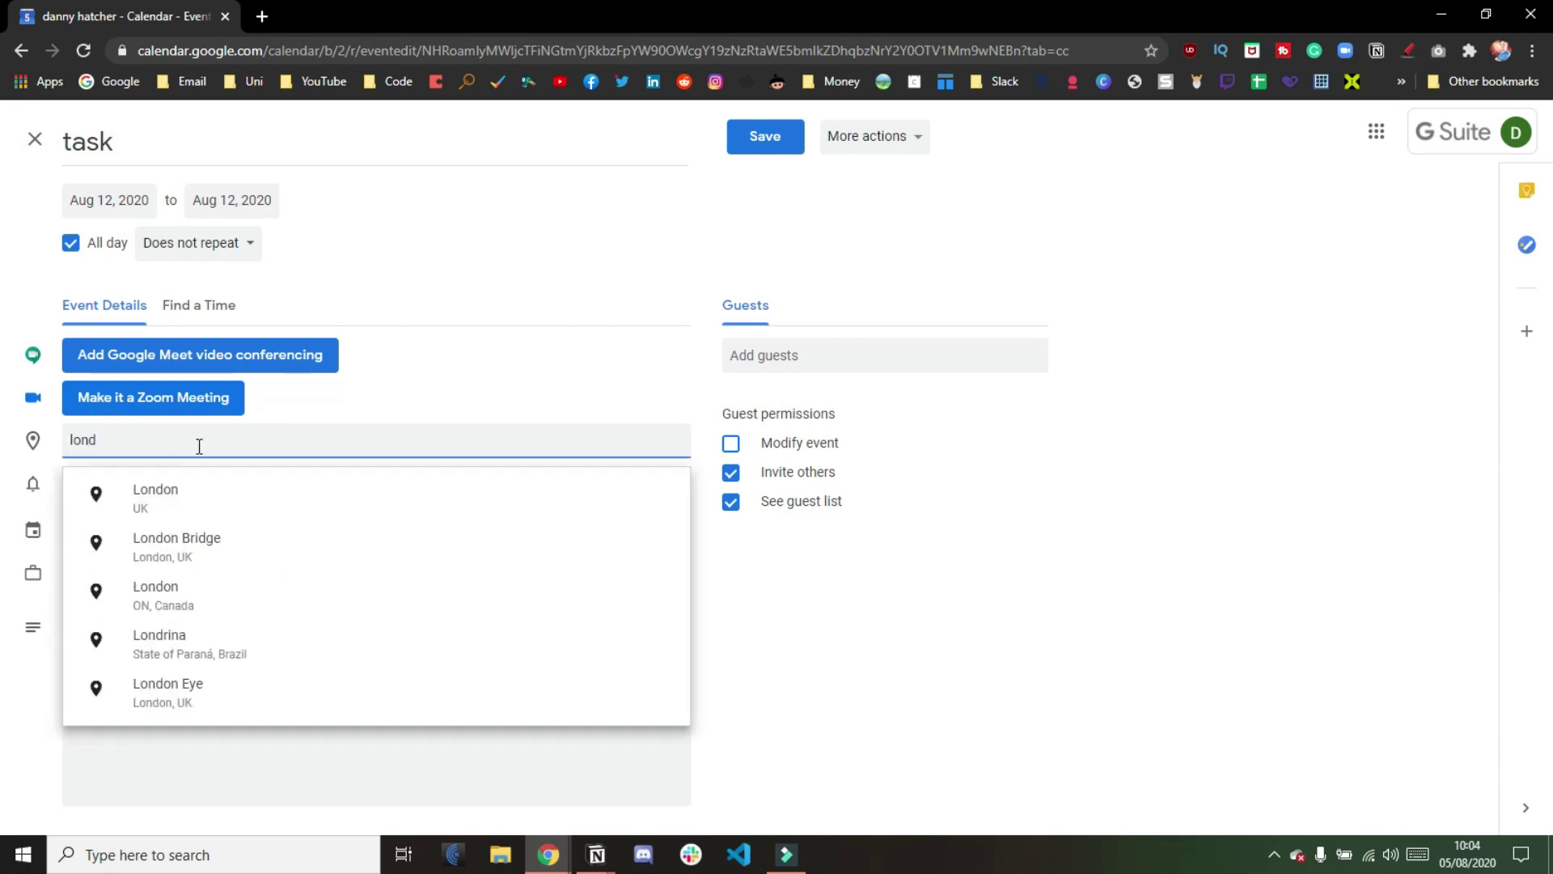
key("Return")
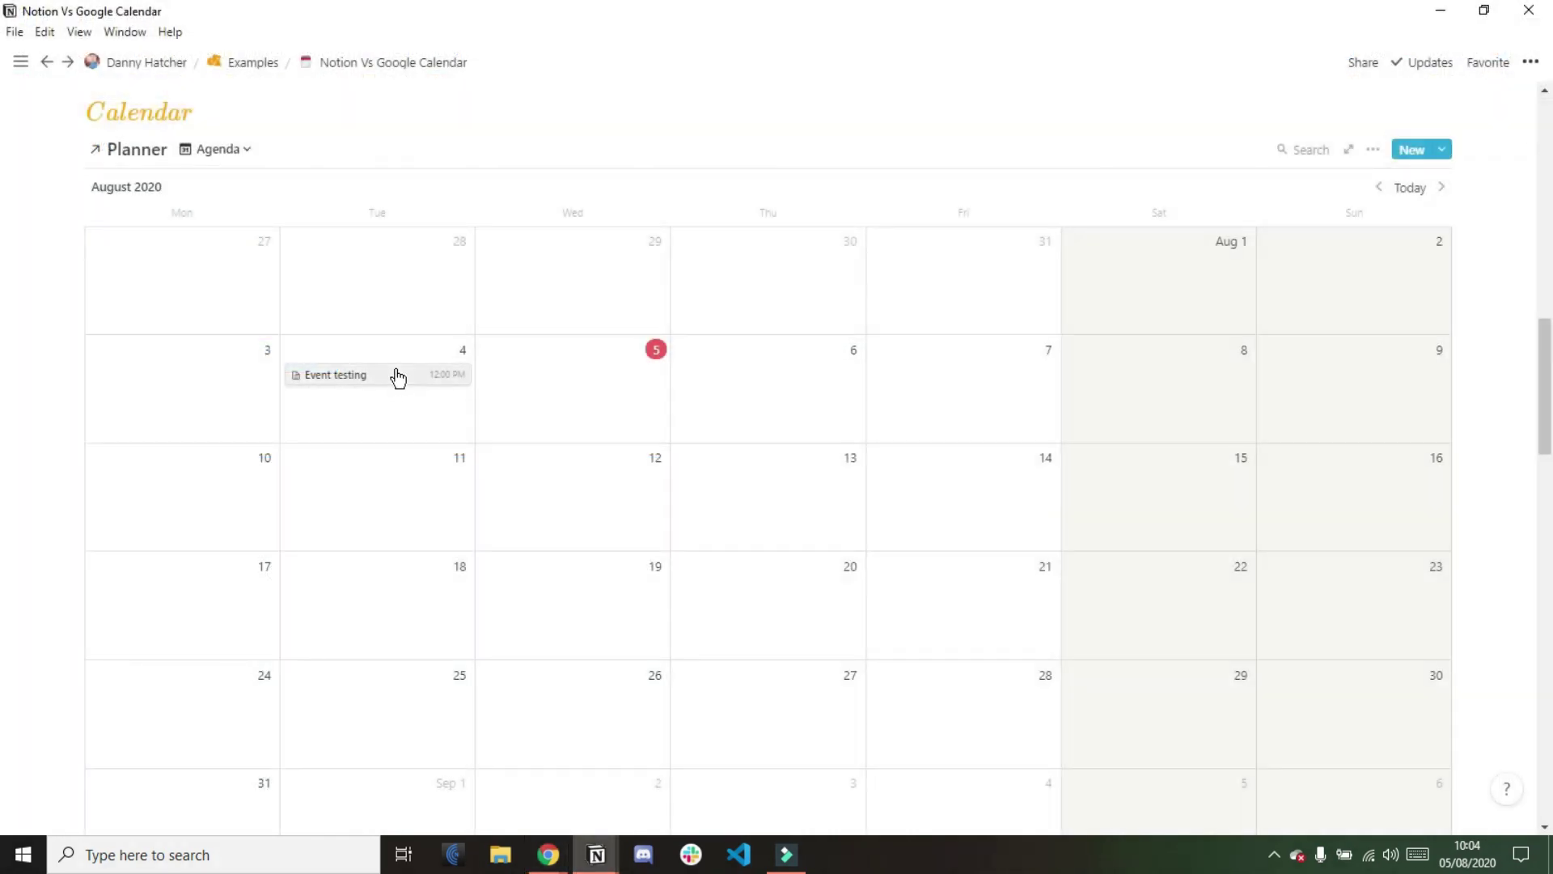
In Notion, examine the embedded London map in Event testing, and close the entry
left_click(396, 374)
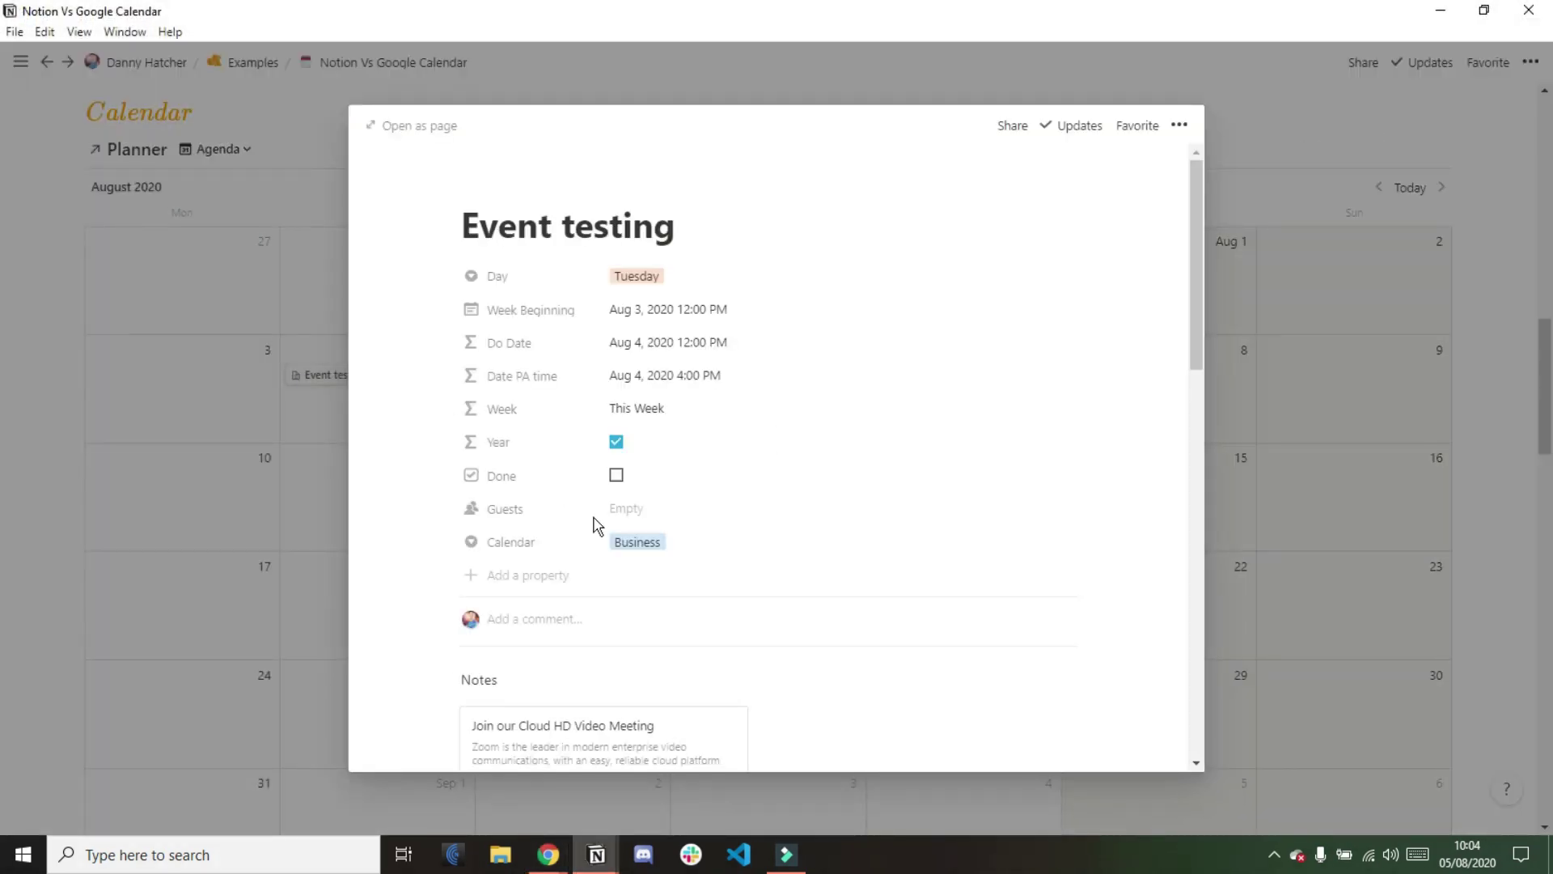
scroll(594, 525, "down", 5)
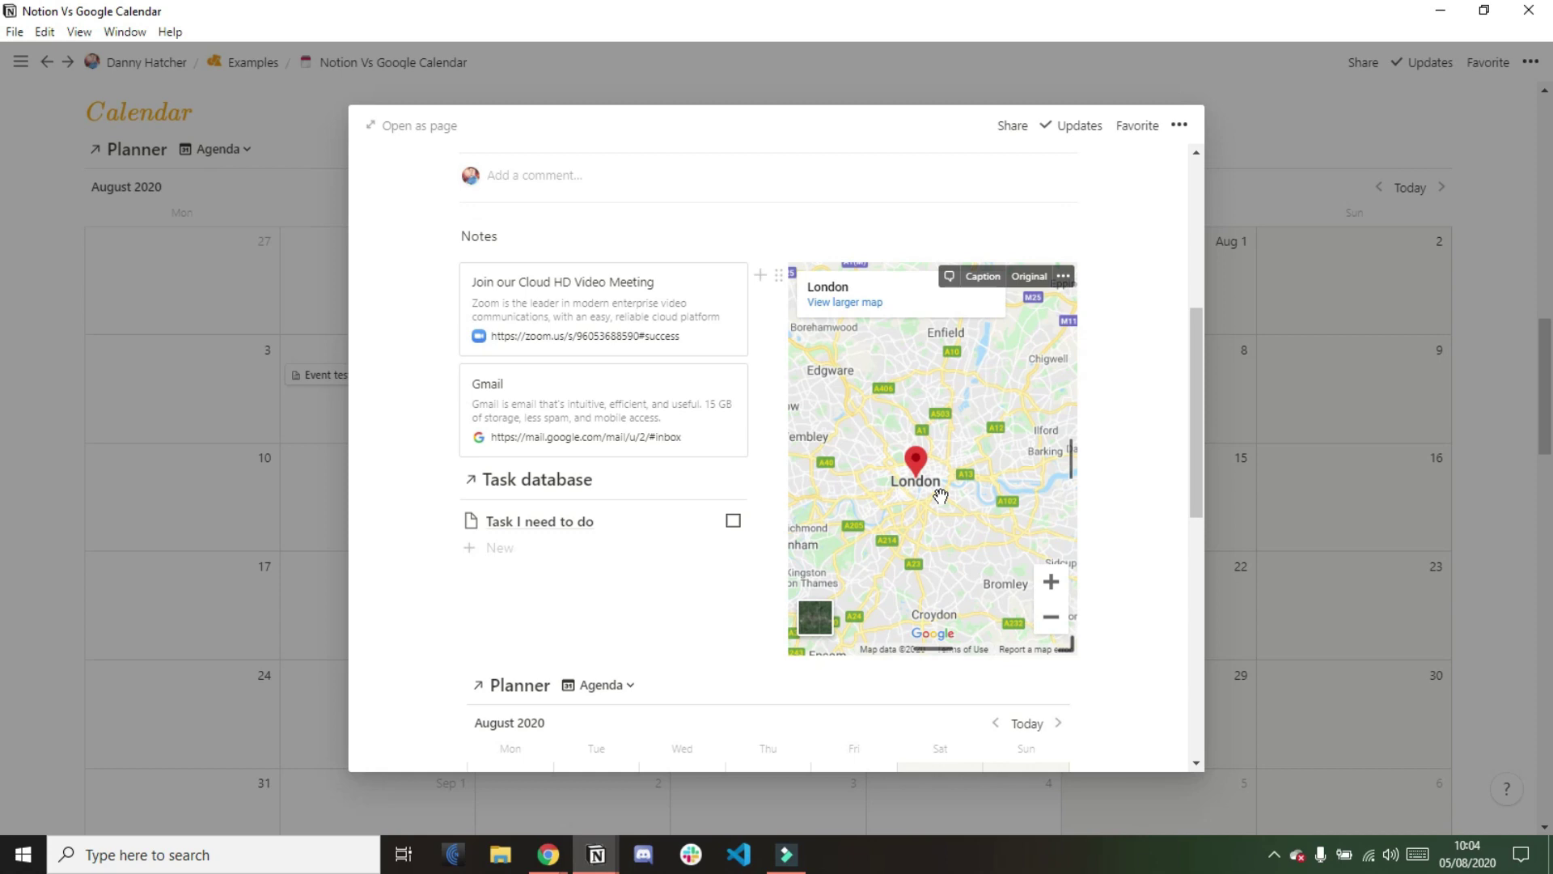
left_click(309, 487)
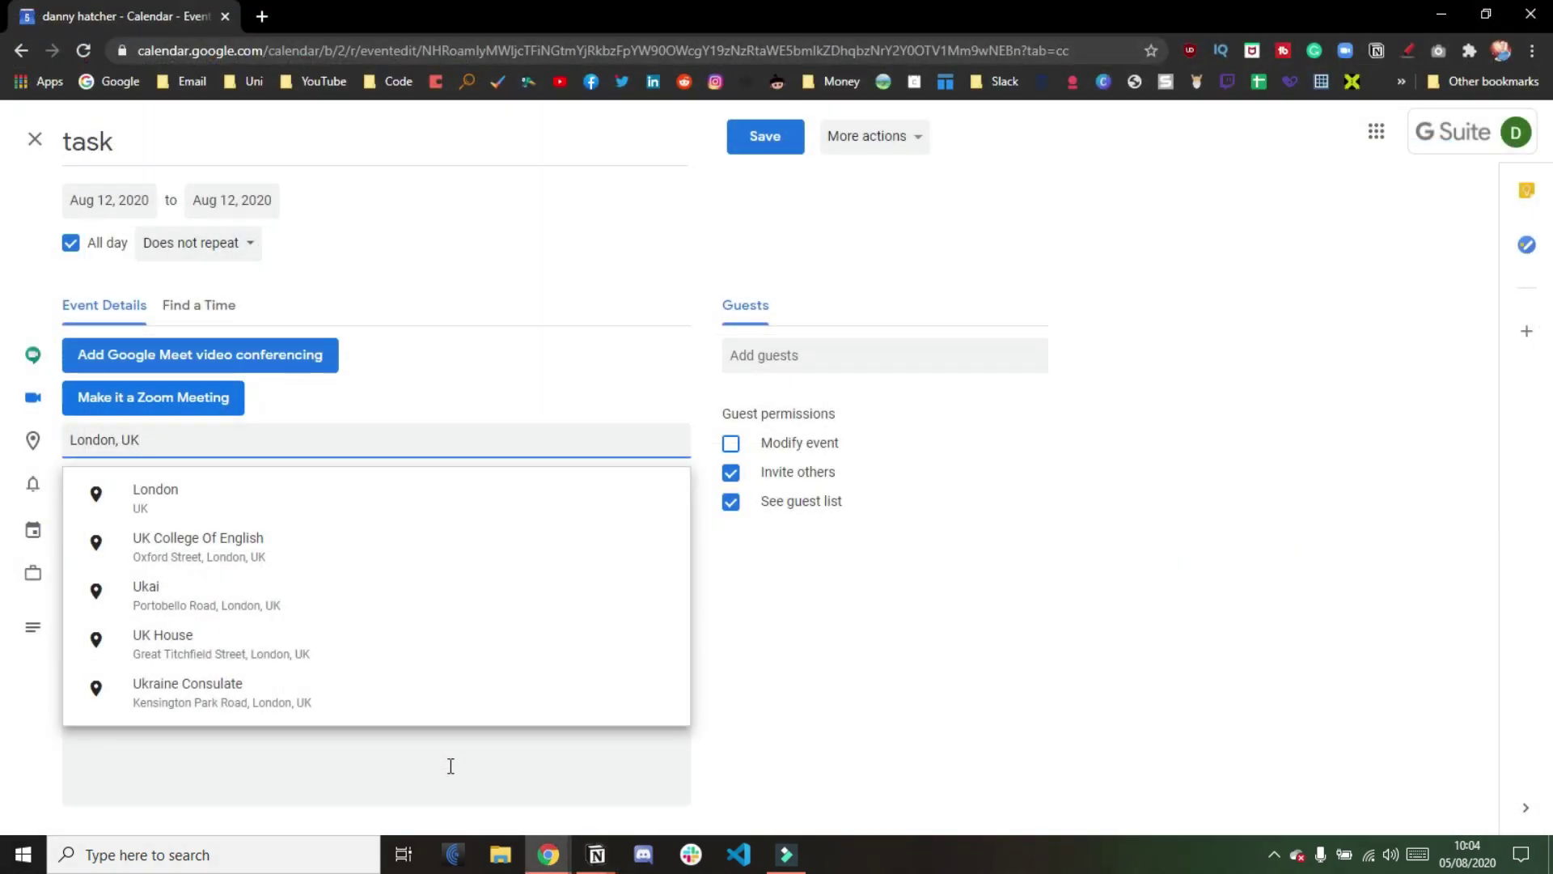
In Notion, review Event testing's date properties, meeting and mail links, task list and London map, and close the entry
left_click(761, 634)
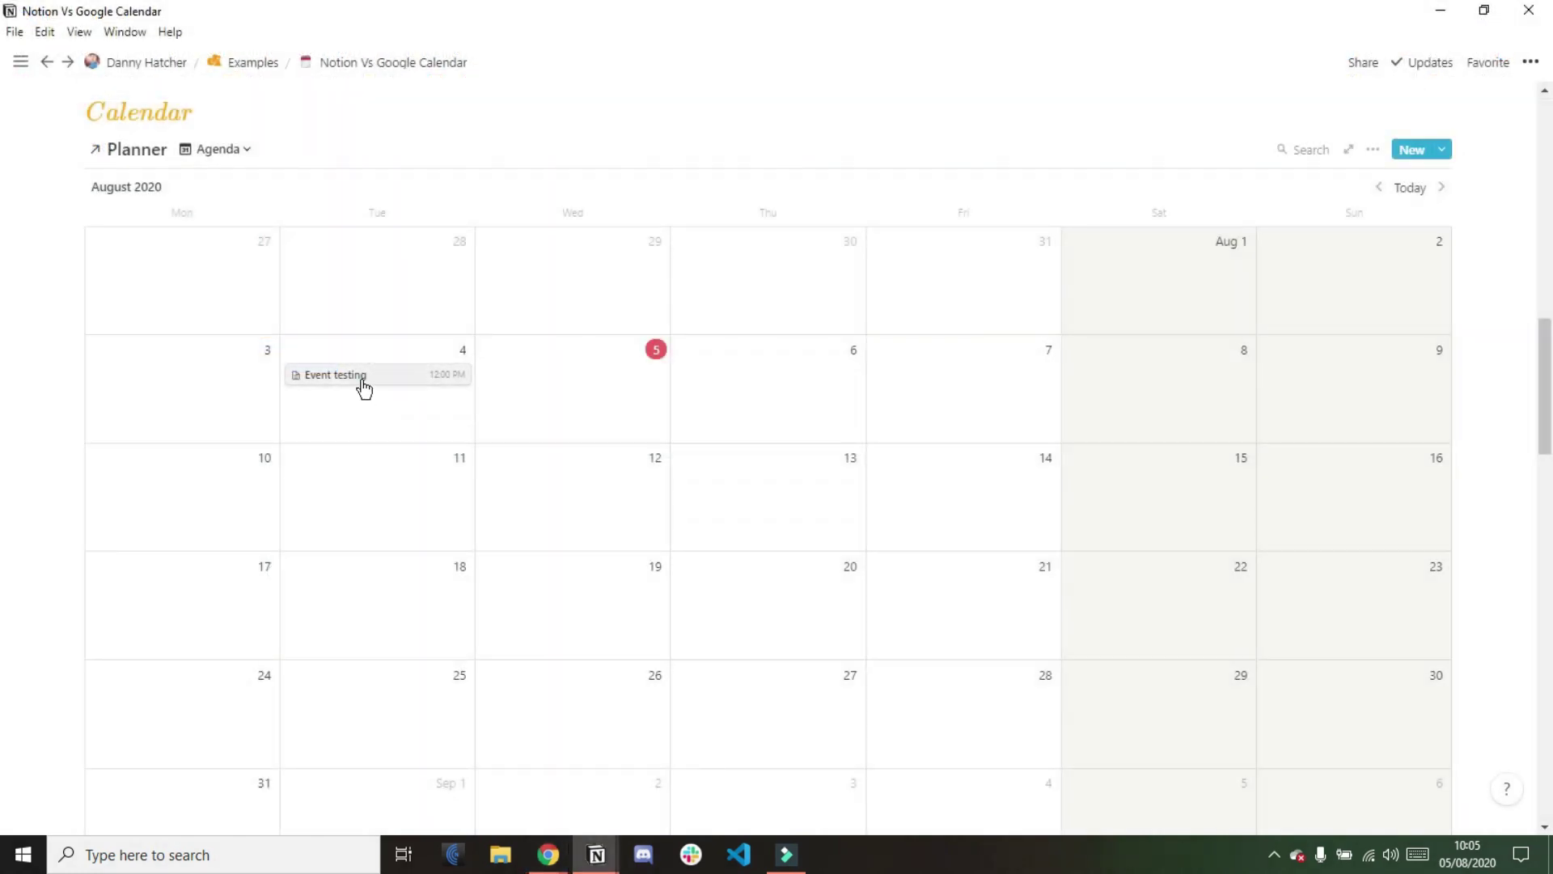
left_click(363, 379)
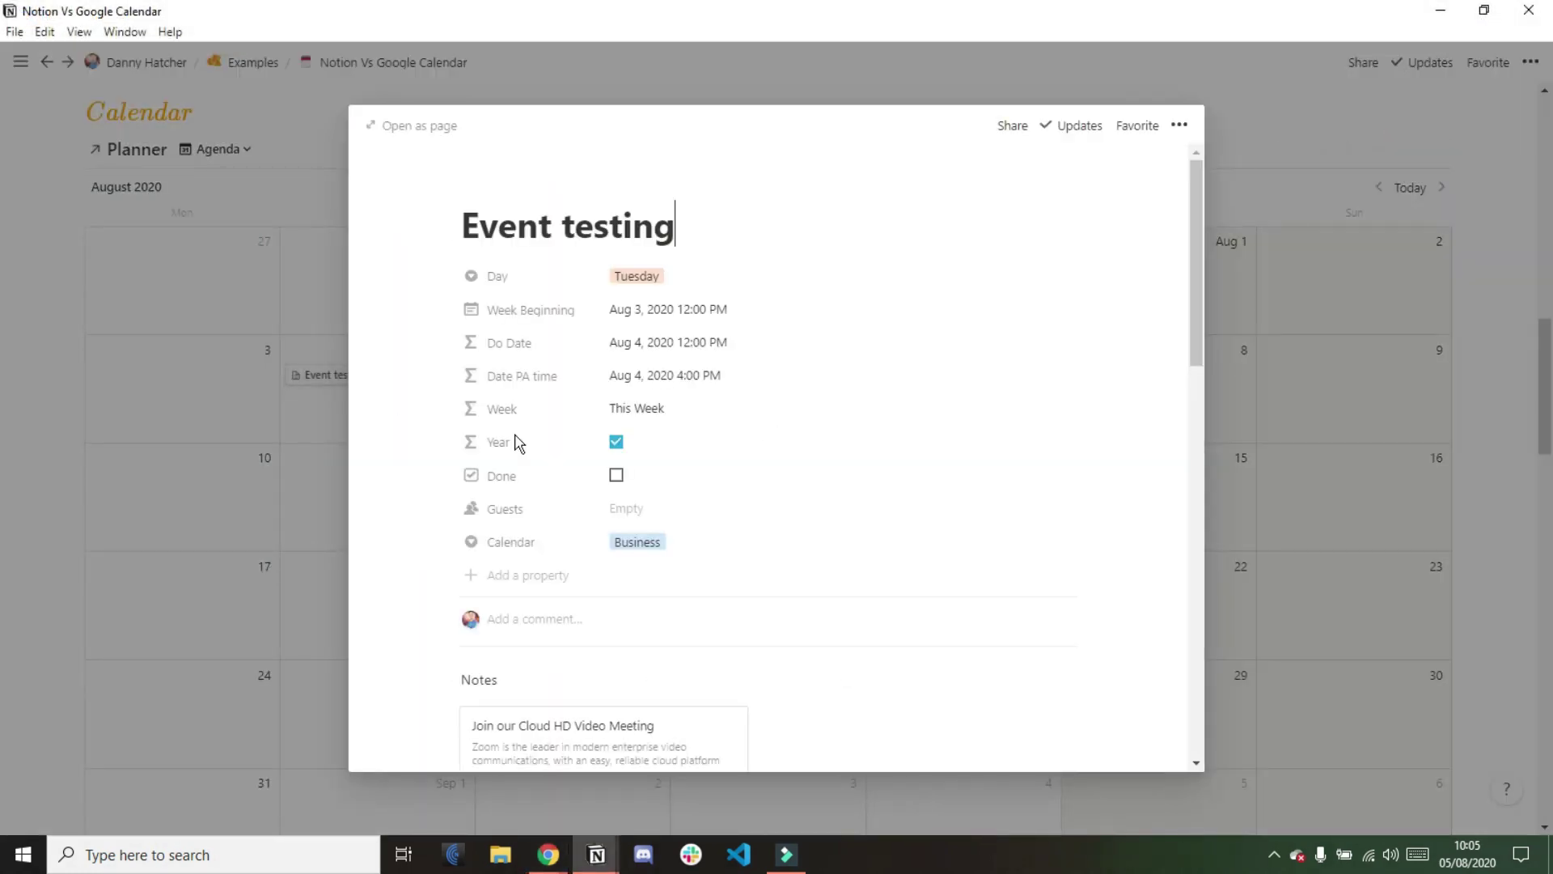
scroll(655, 516, "down", 5)
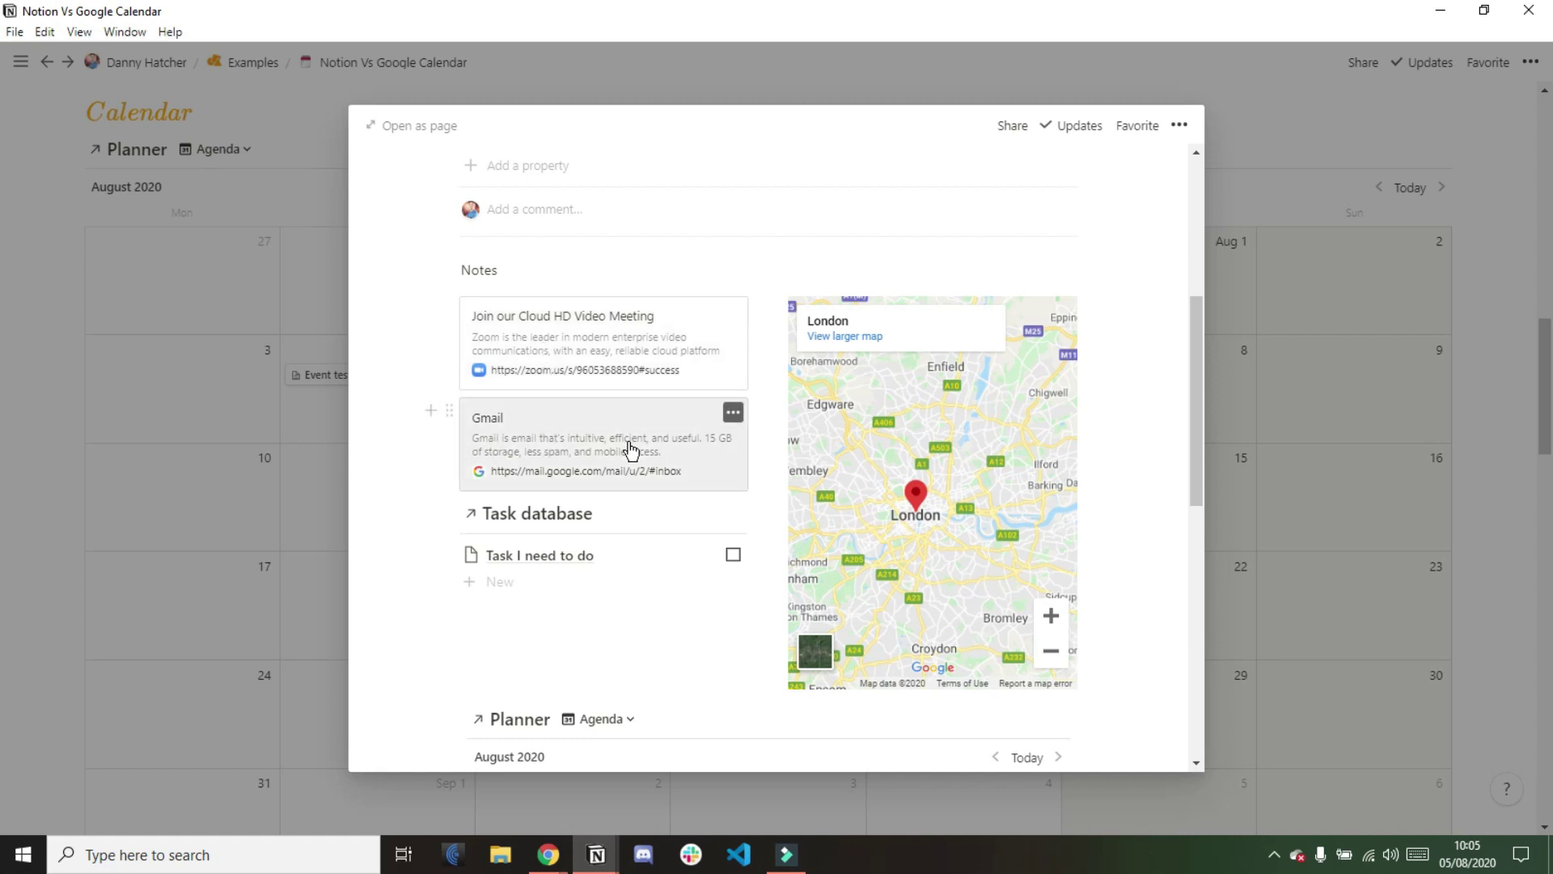
left_click(312, 424)
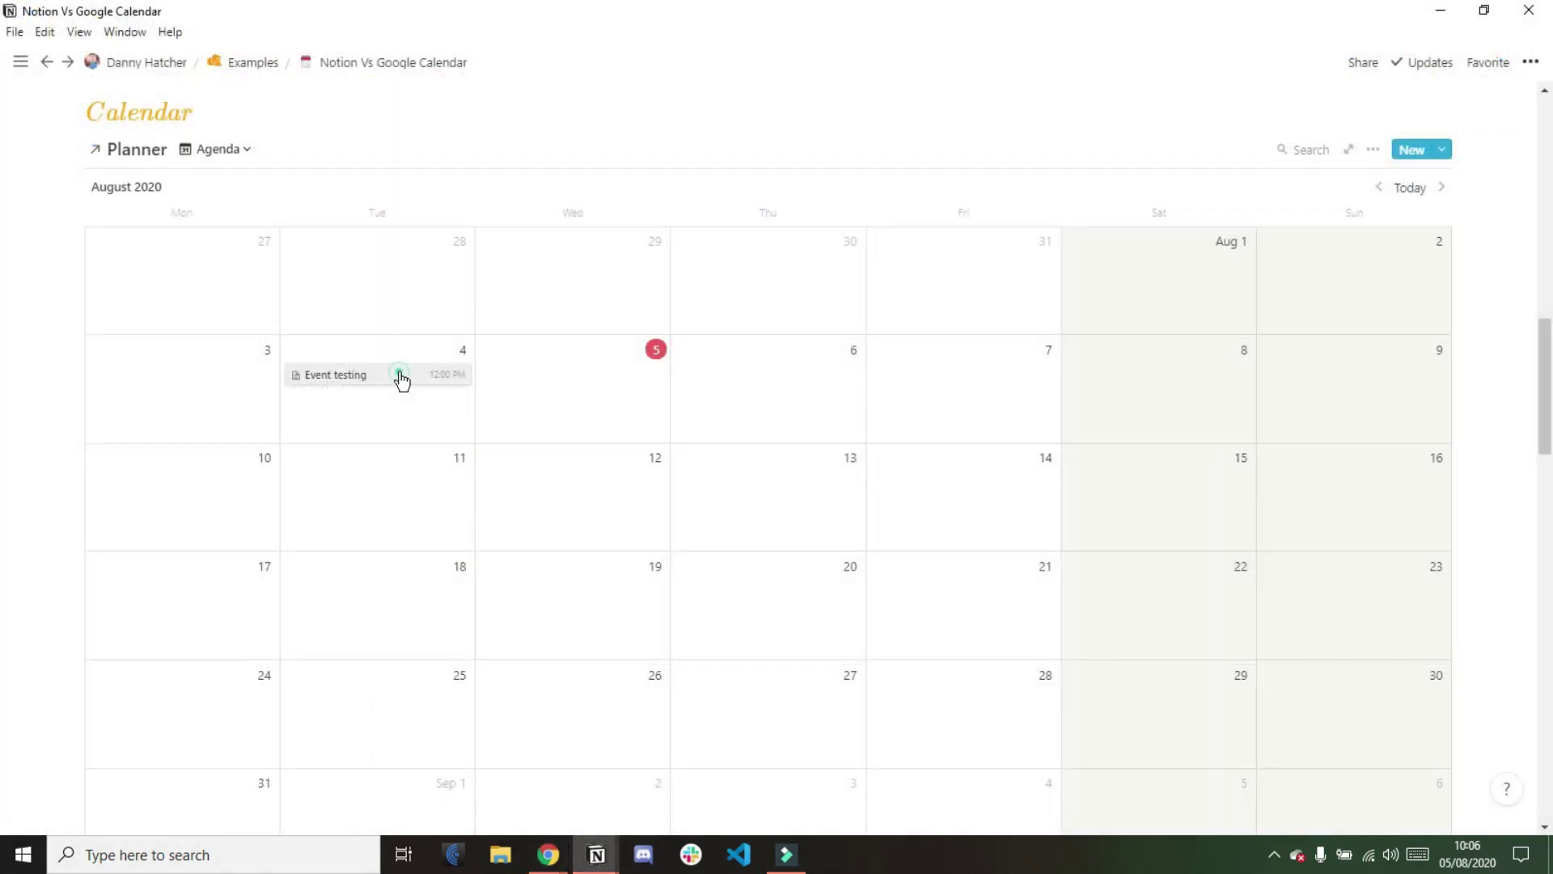
left_click(401, 377)
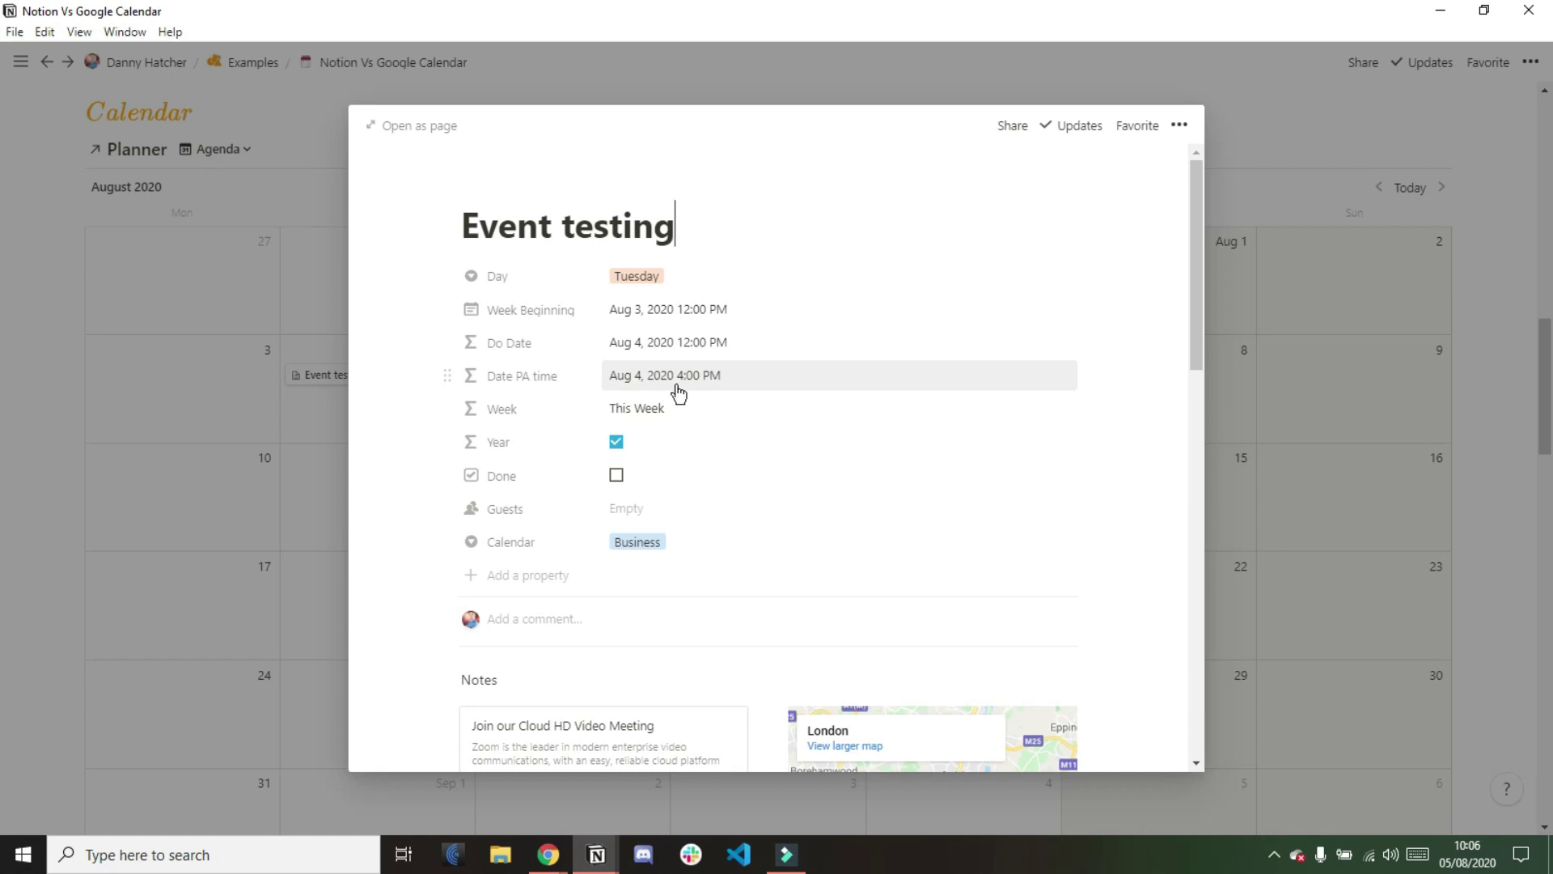
left_click(293, 398)
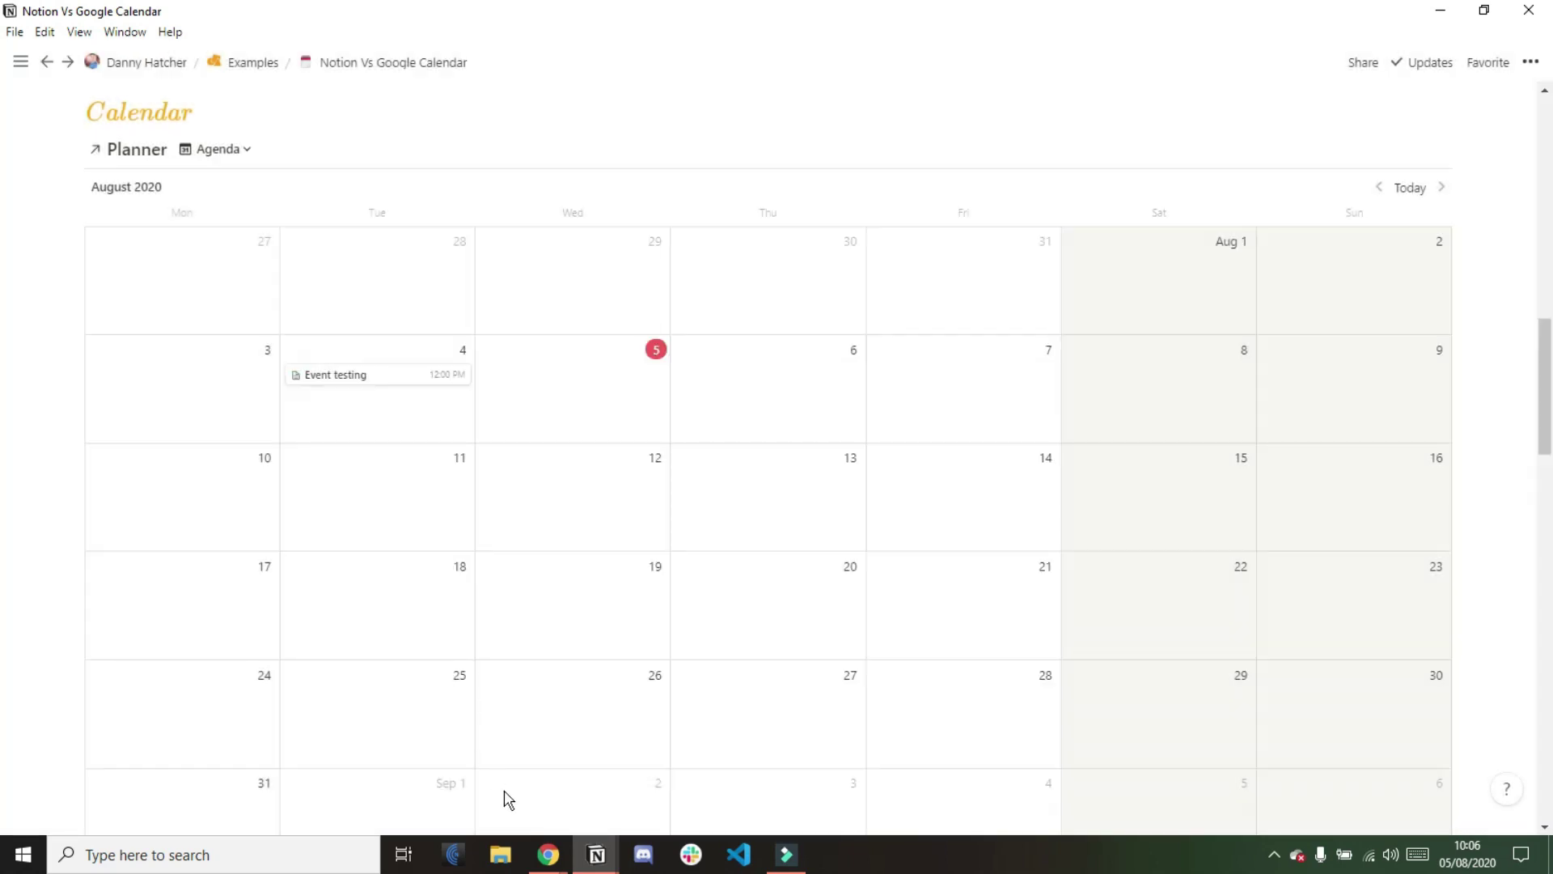
Switch to Google Calendar and look at the schedule in the Day, Week and Month views
left_click(540, 846)
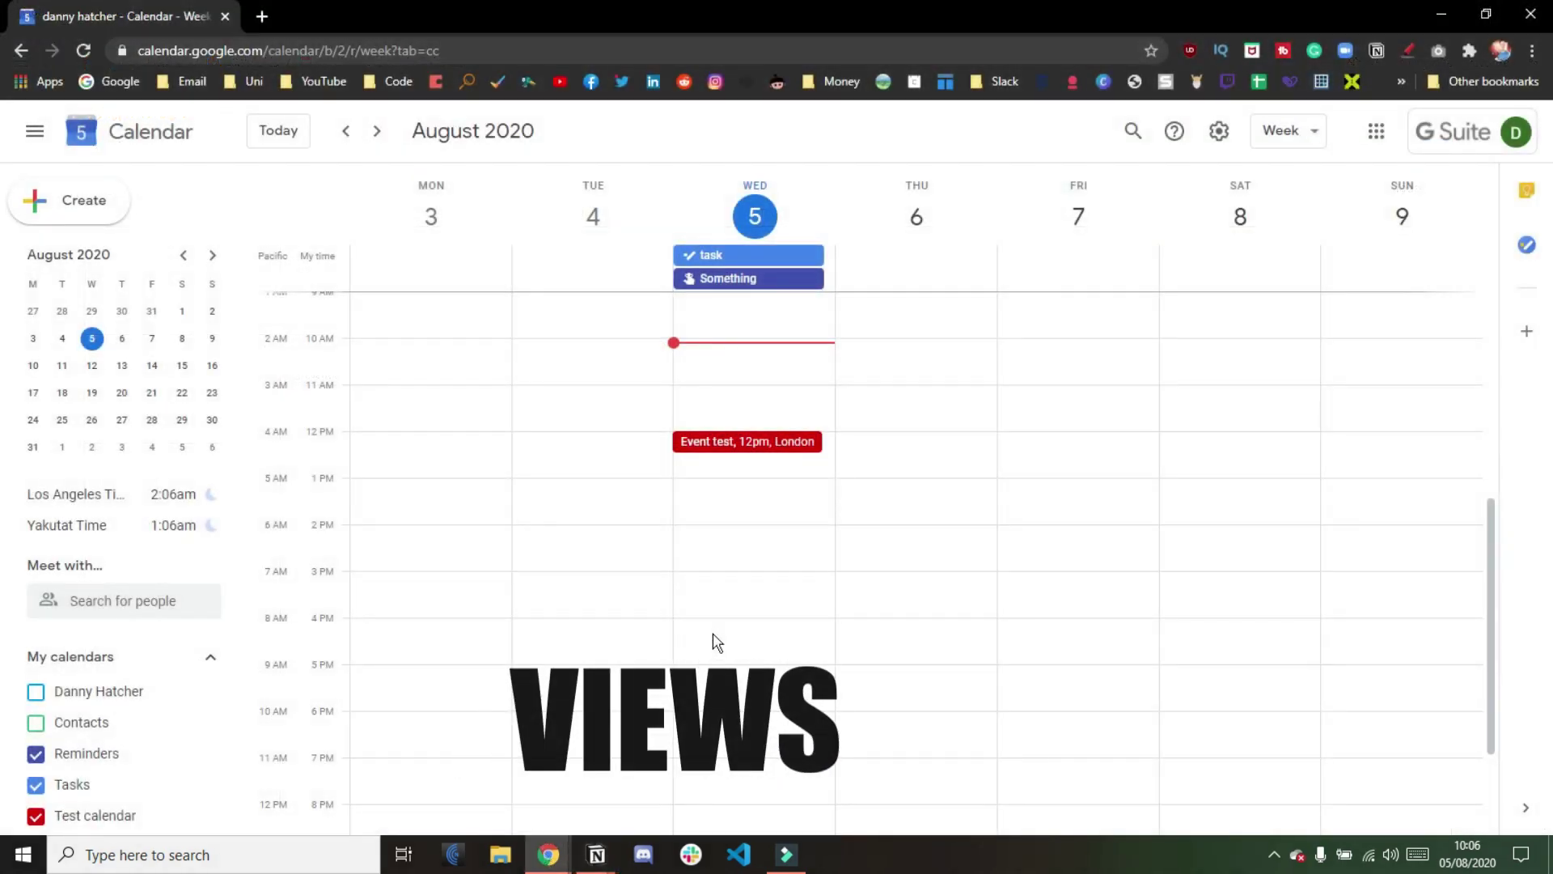
left_click(1308, 139)
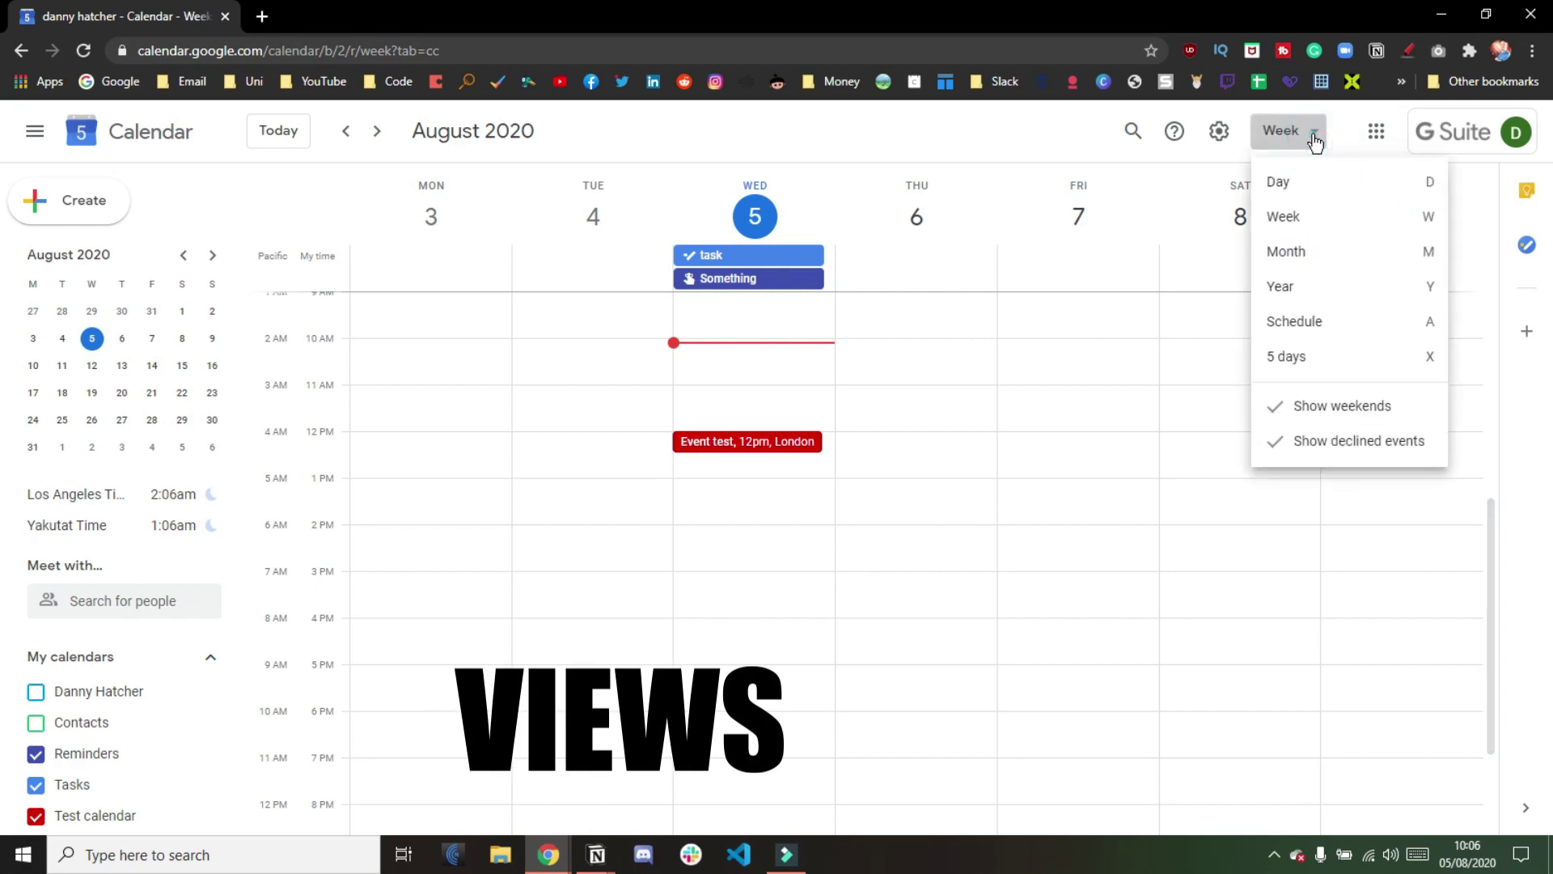
left_click(1317, 193)
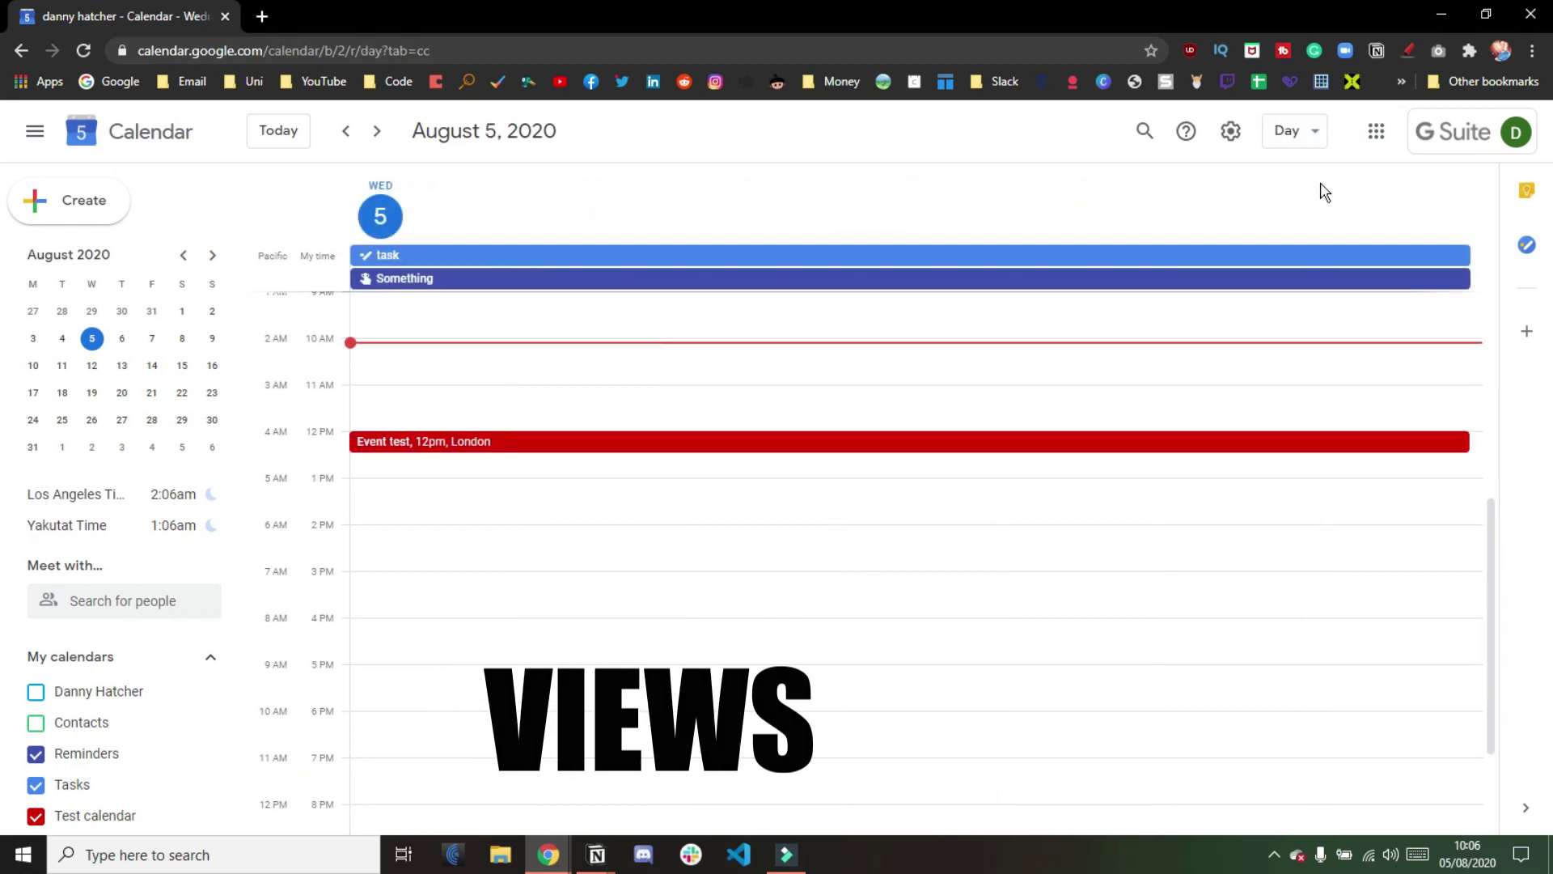
left_click(1316, 141)
left_click(1317, 219)
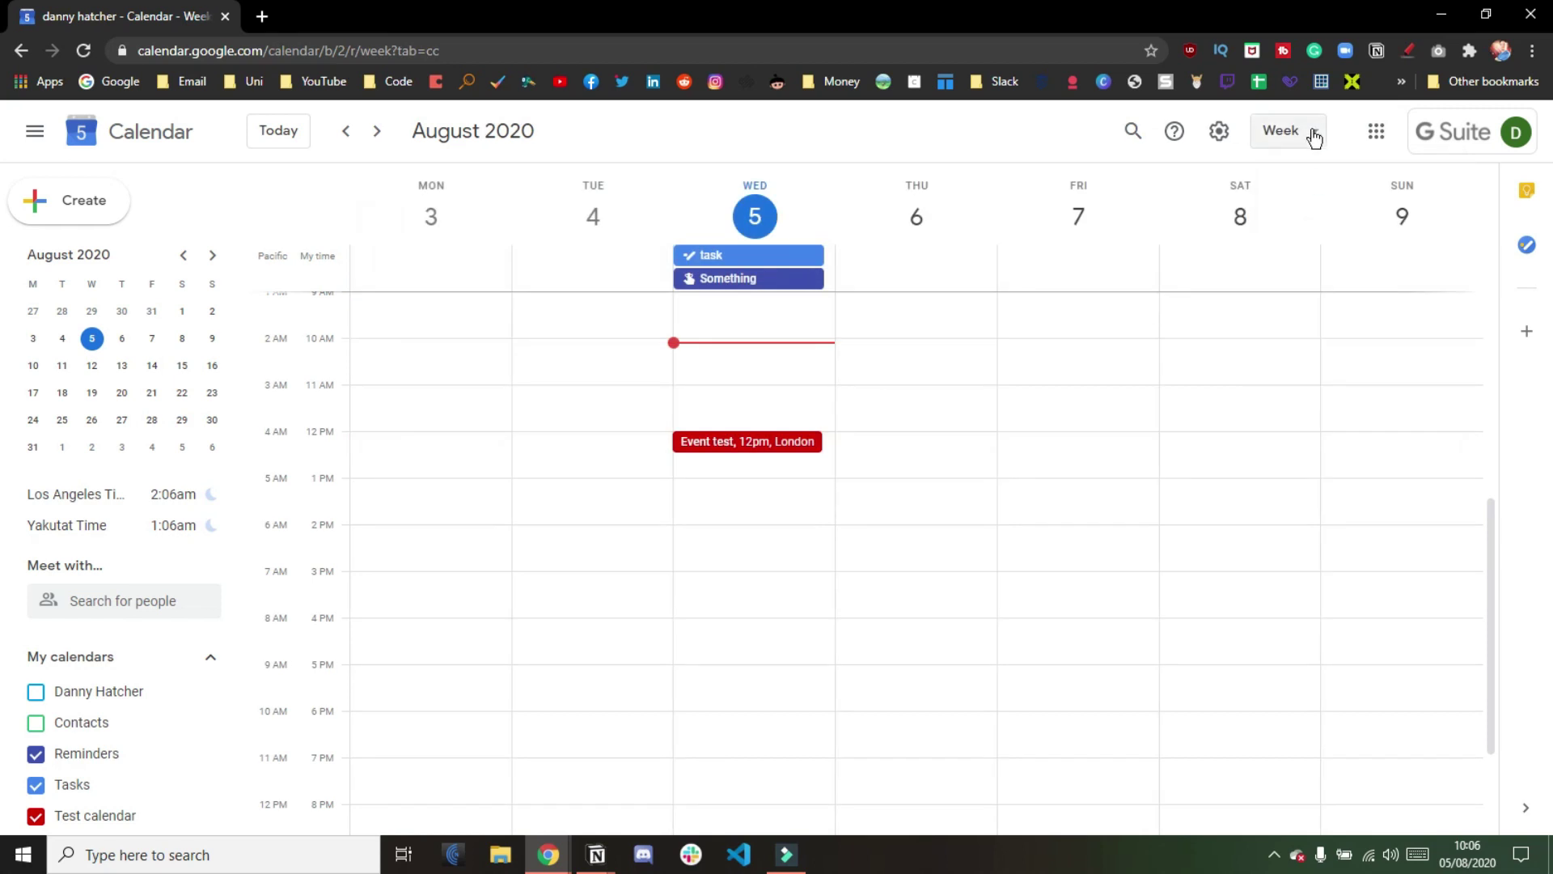
left_click(1314, 137)
left_click(1321, 253)
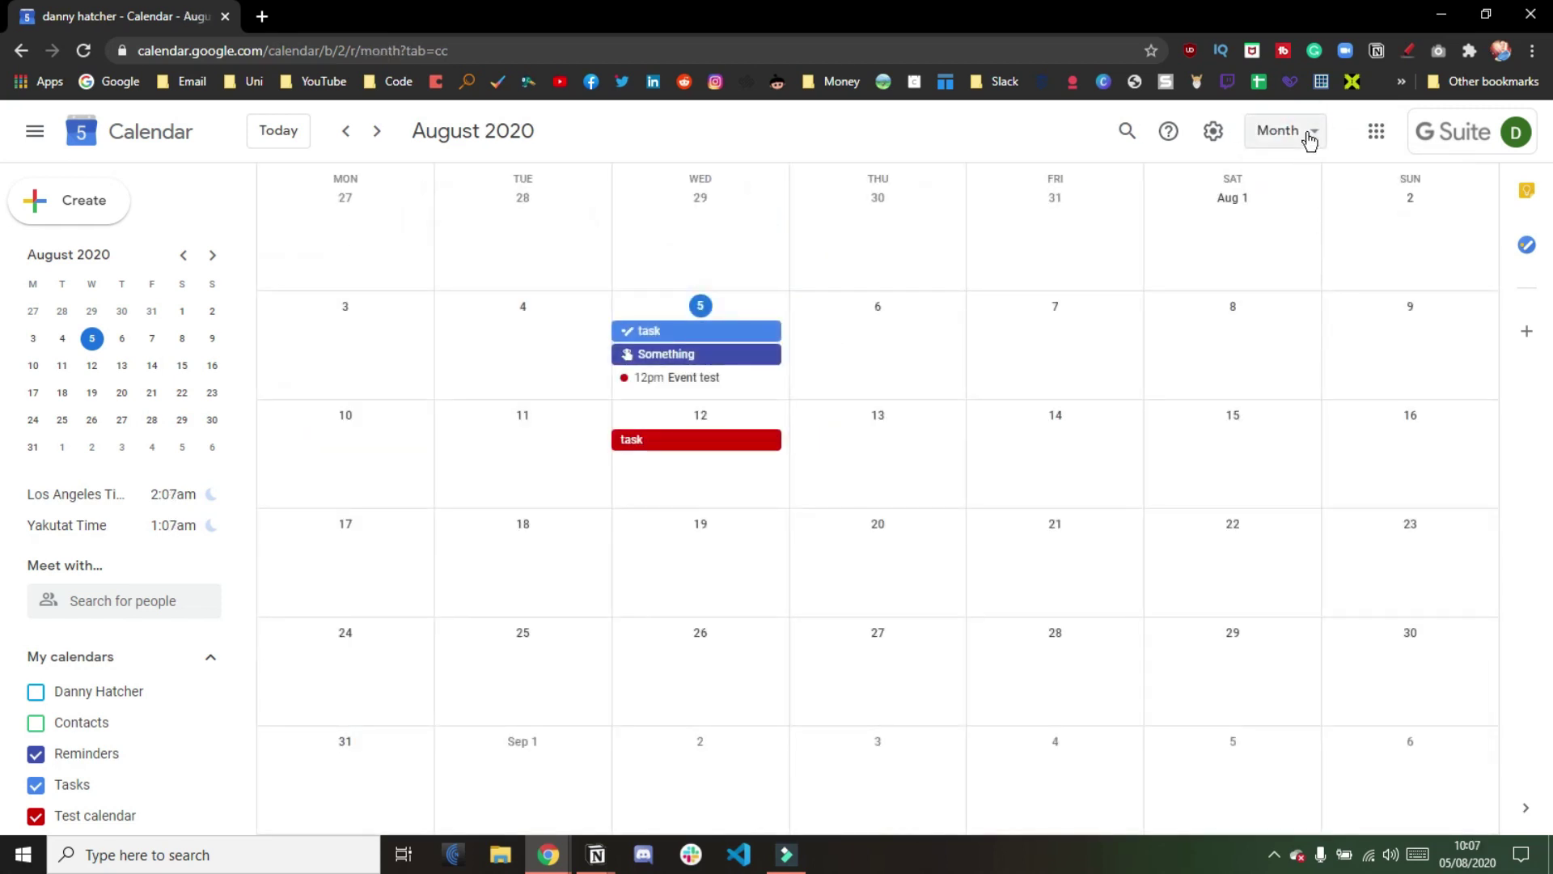
Look at the calendar in the Year, Schedule and 5 days views
left_click(1310, 139)
left_click(1312, 291)
left_click(1309, 131)
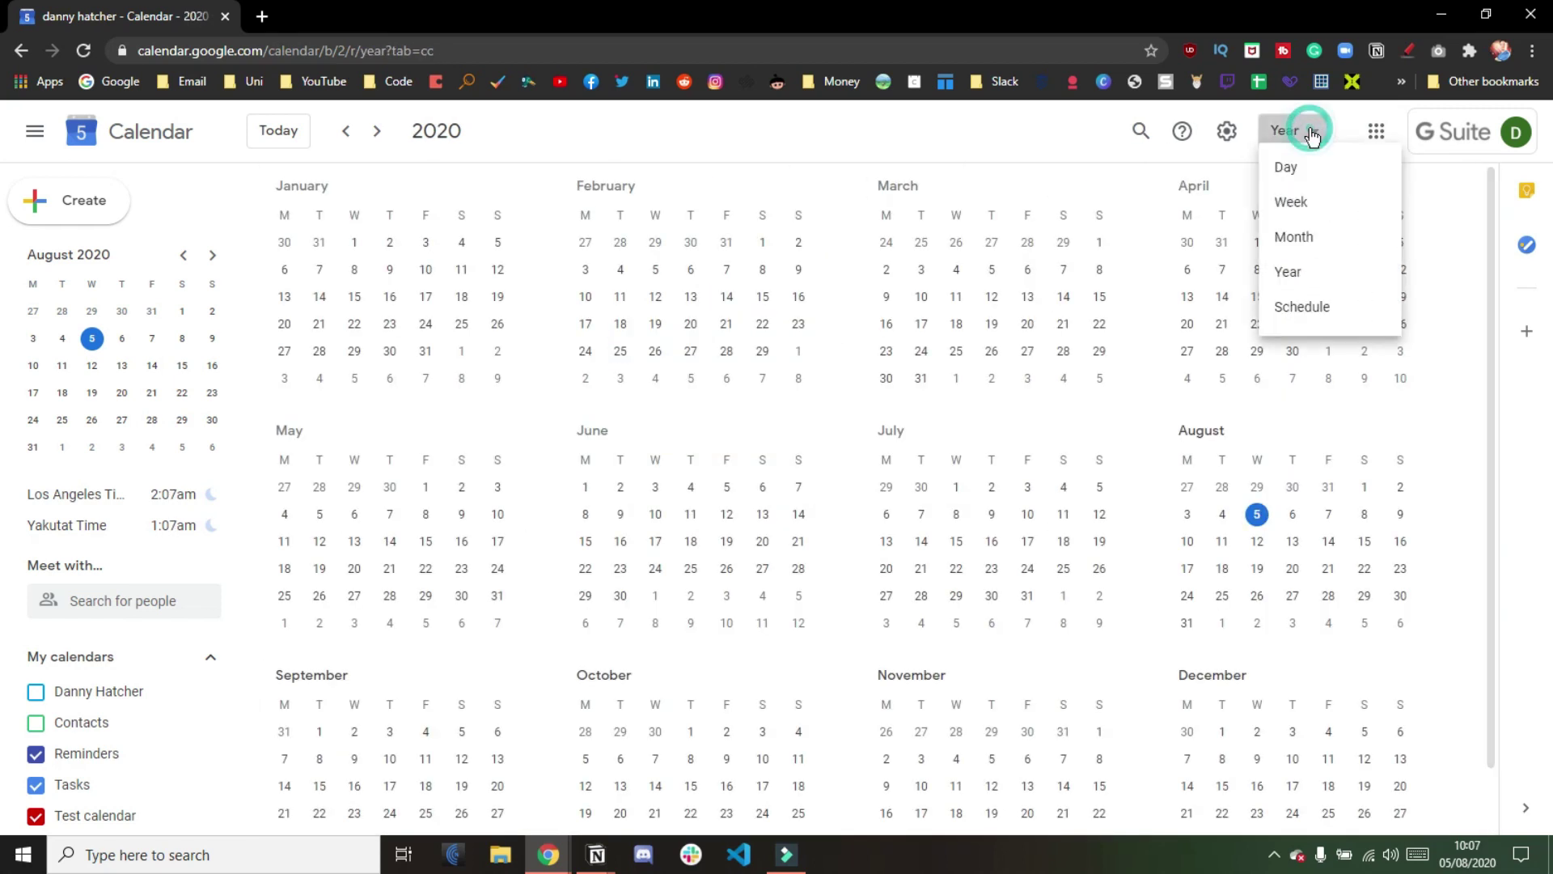
left_click(1305, 322)
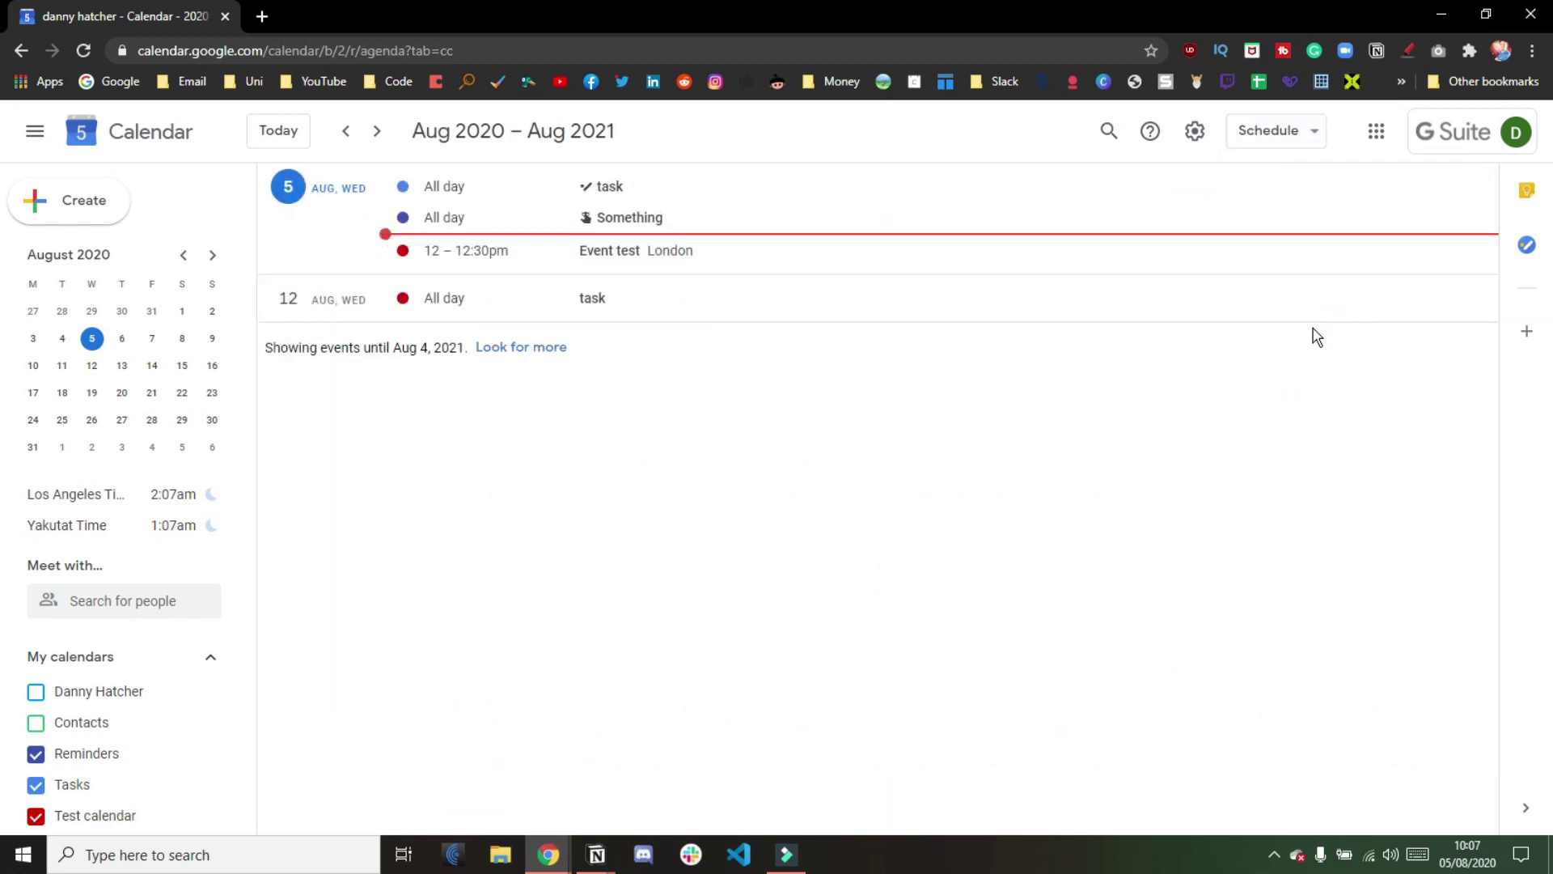
left_click(1281, 139)
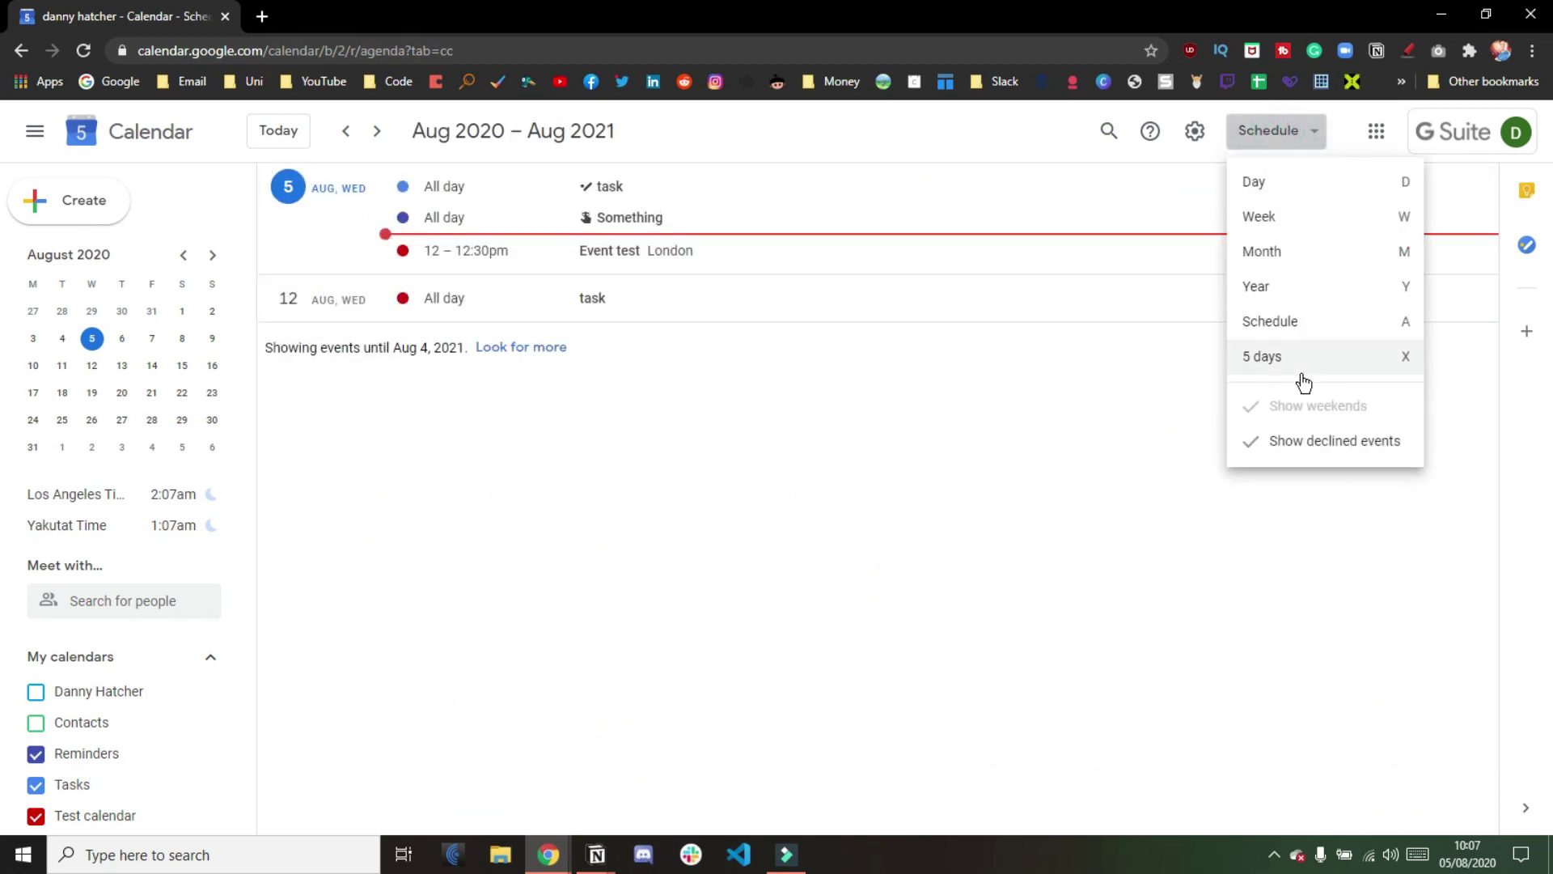
left_click(1275, 360)
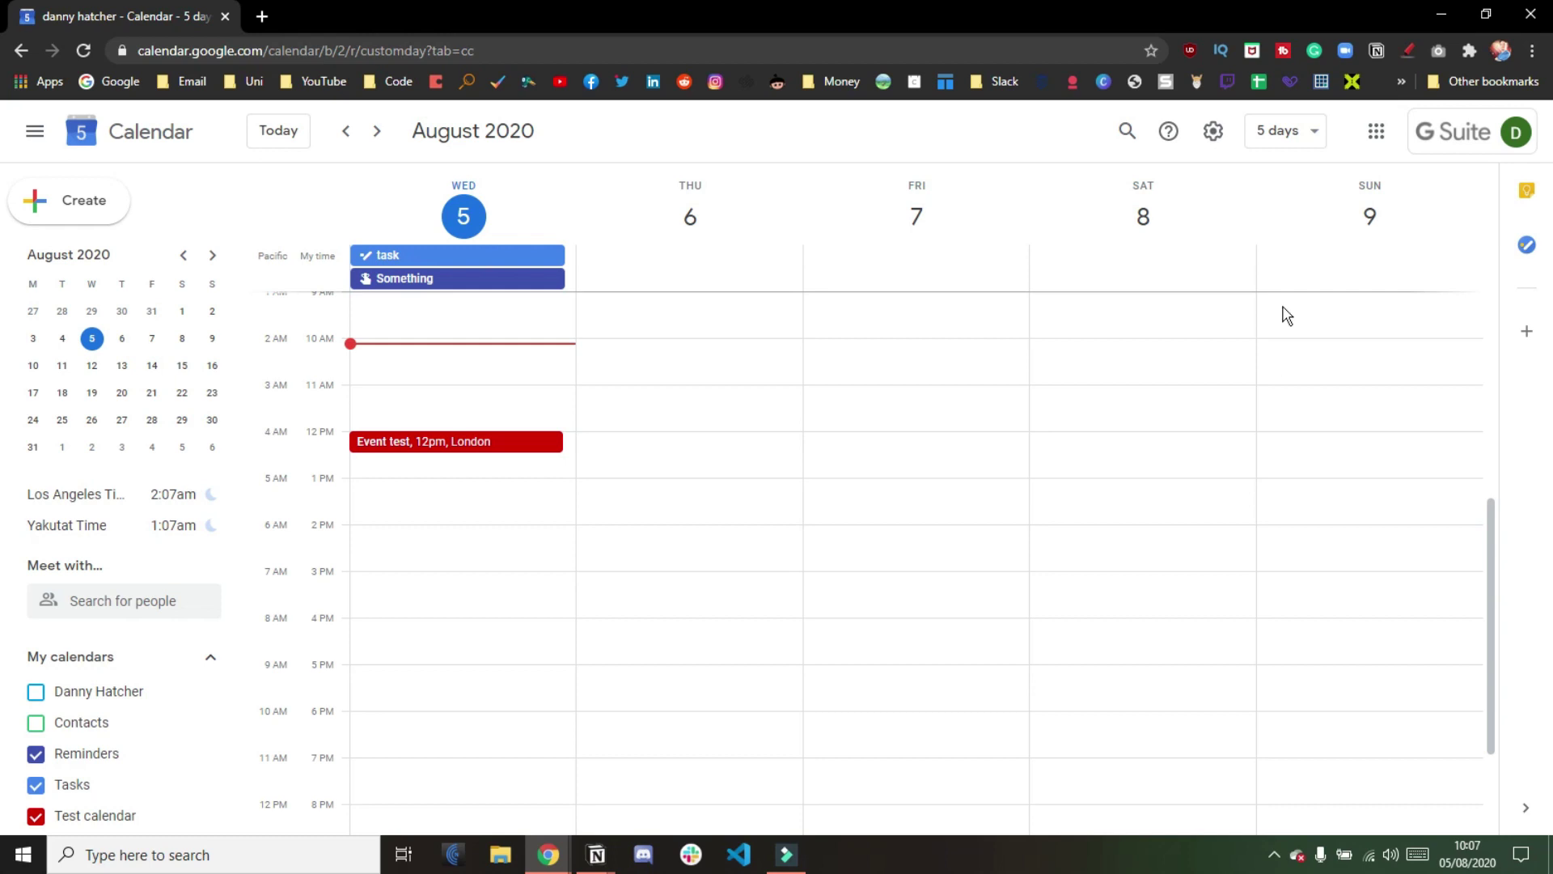
Cycle quickly through the Week, Day, Month and Schedule views, and return to the Week view
key("w")
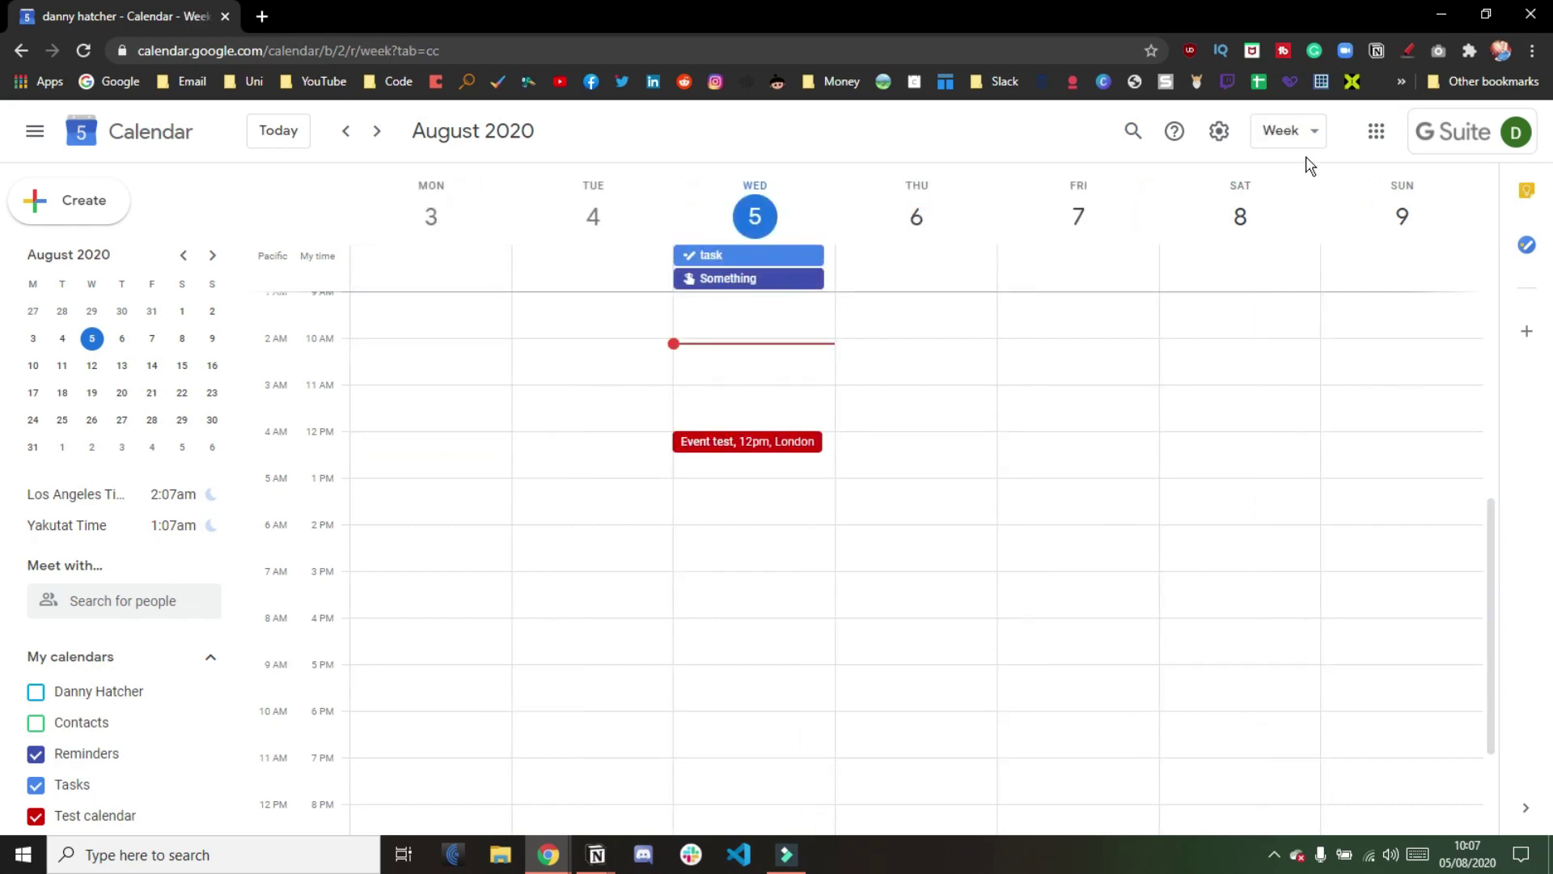
key("d")
key("m")
key("a")
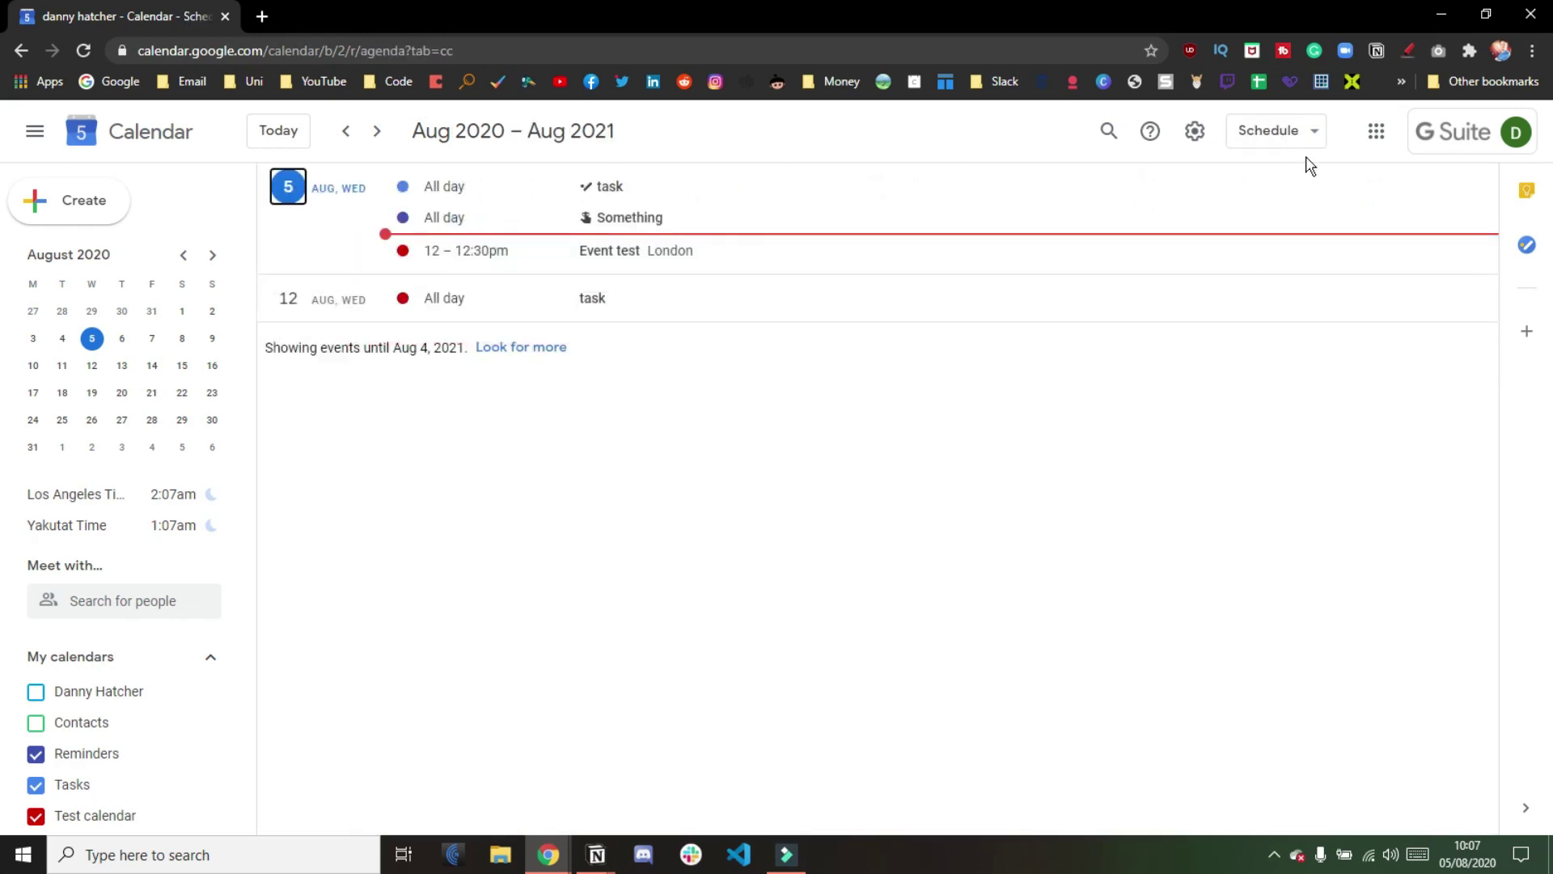
key("w")
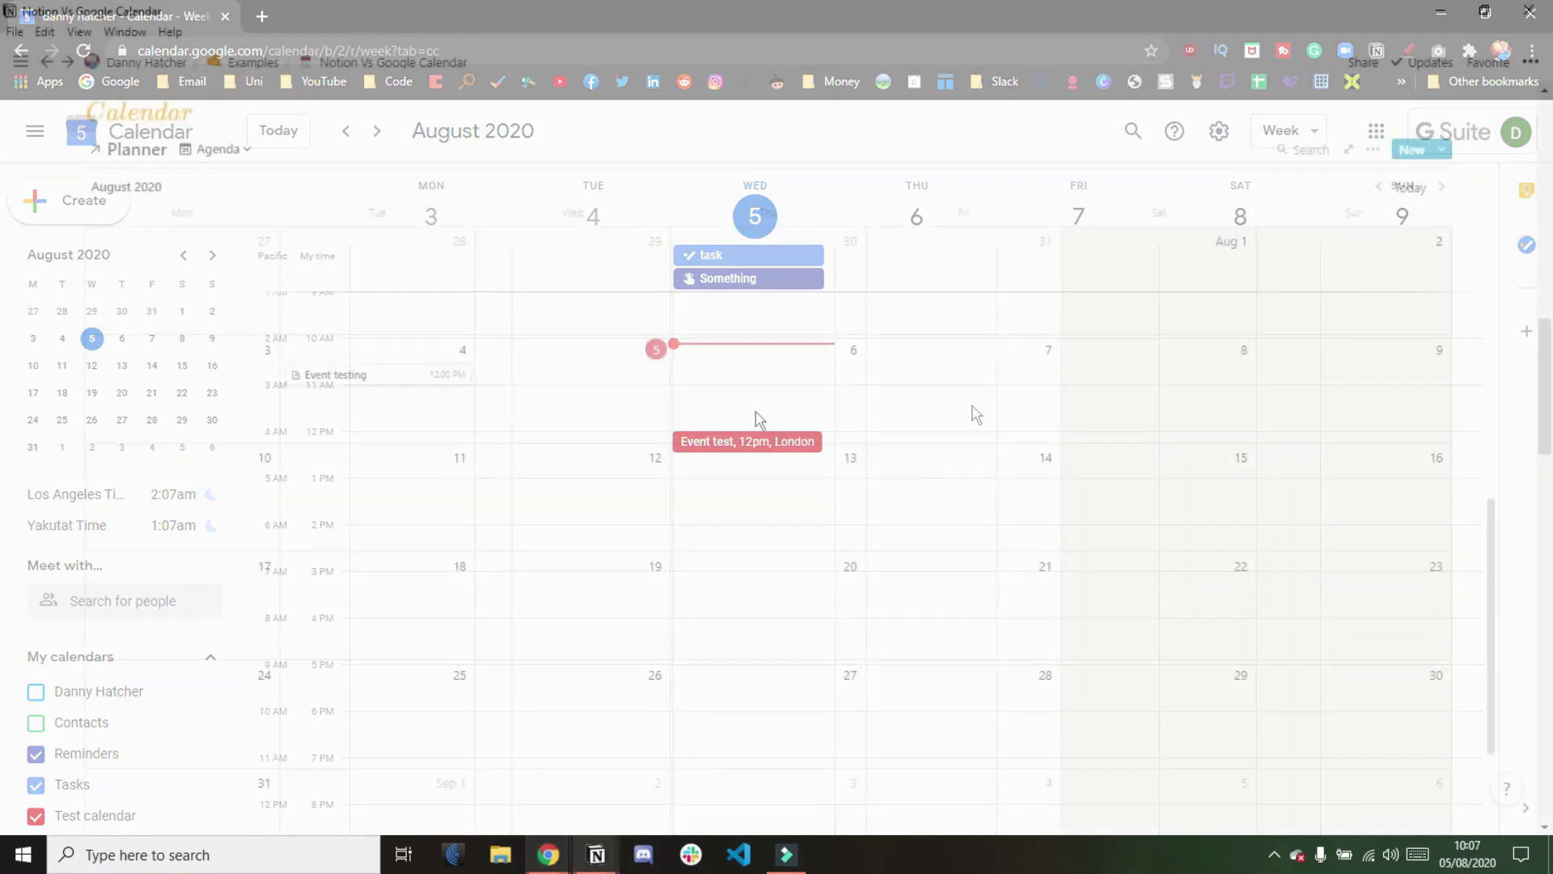
In Notion, show the Calendar section's Planner in the Week beginning view, and switch it back to Agenda
left_click(743, 388)
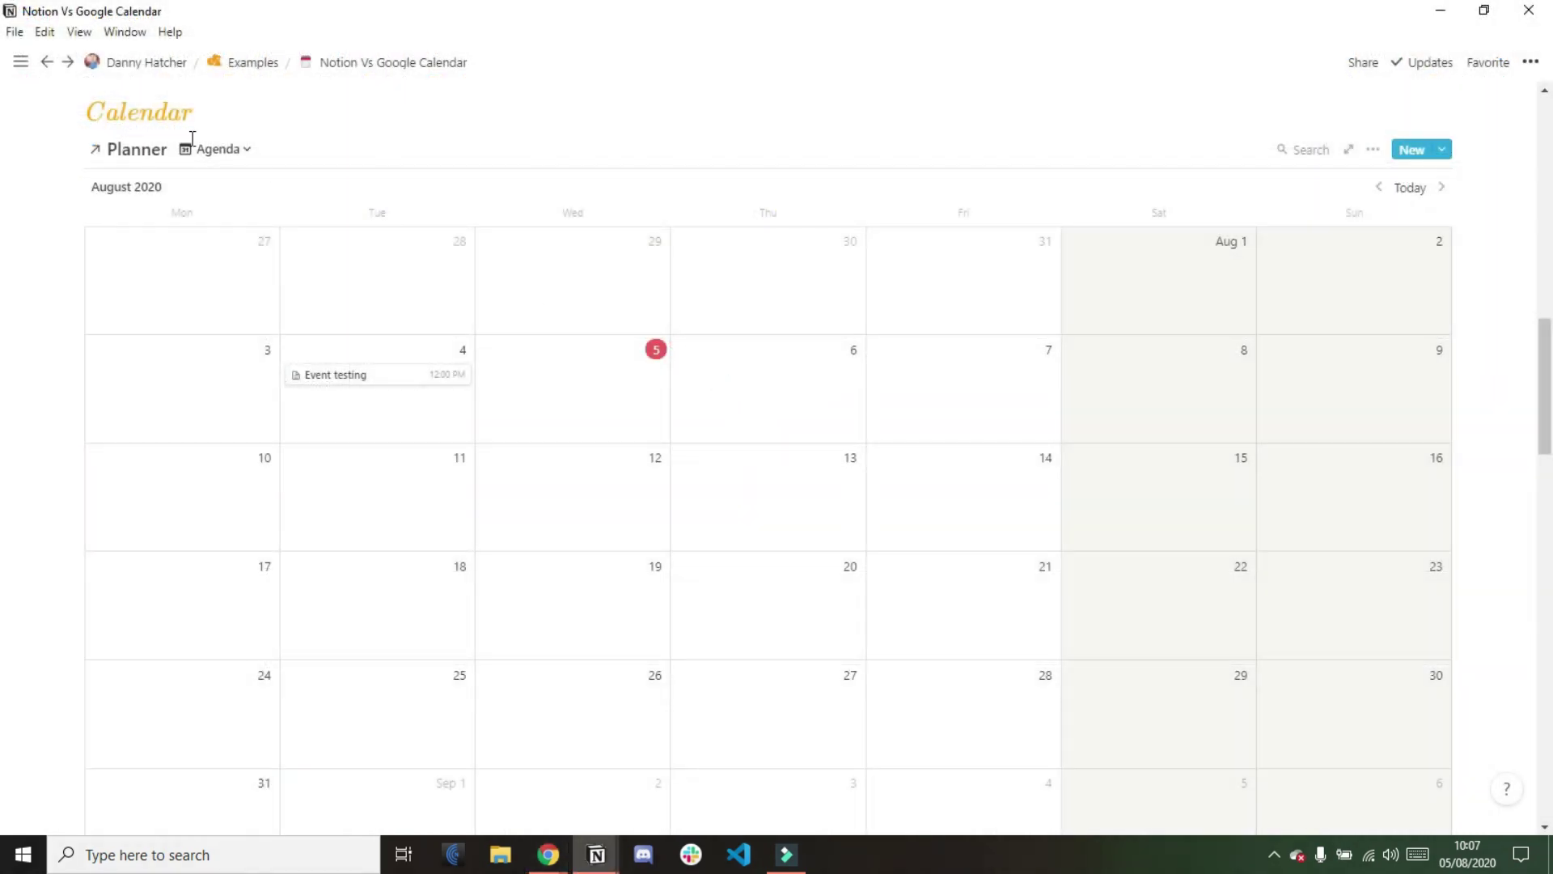
left_click(242, 150)
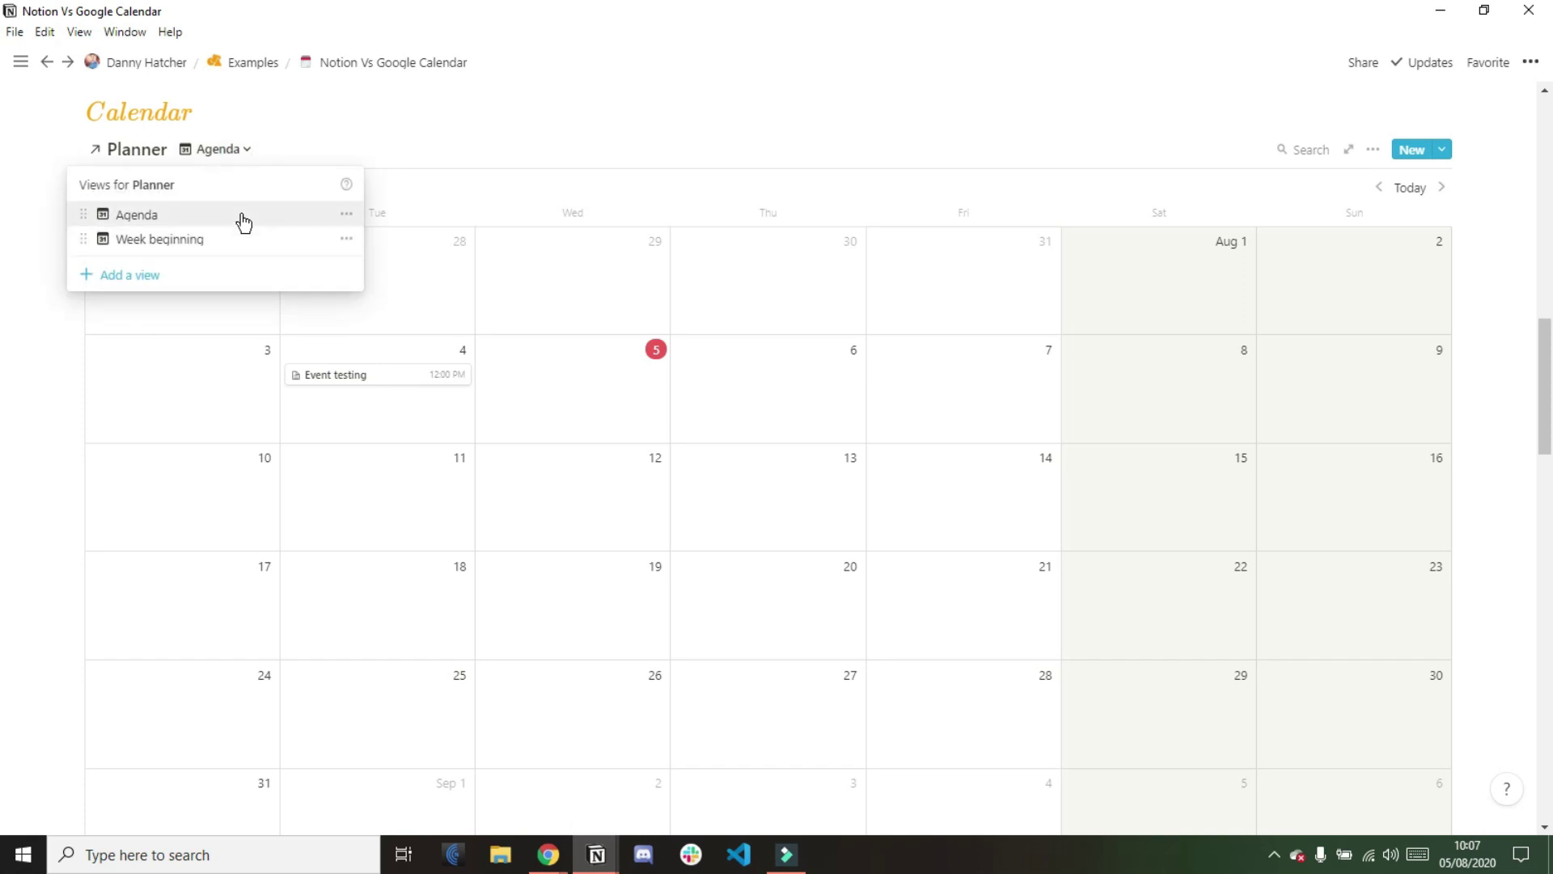
left_click(246, 242)
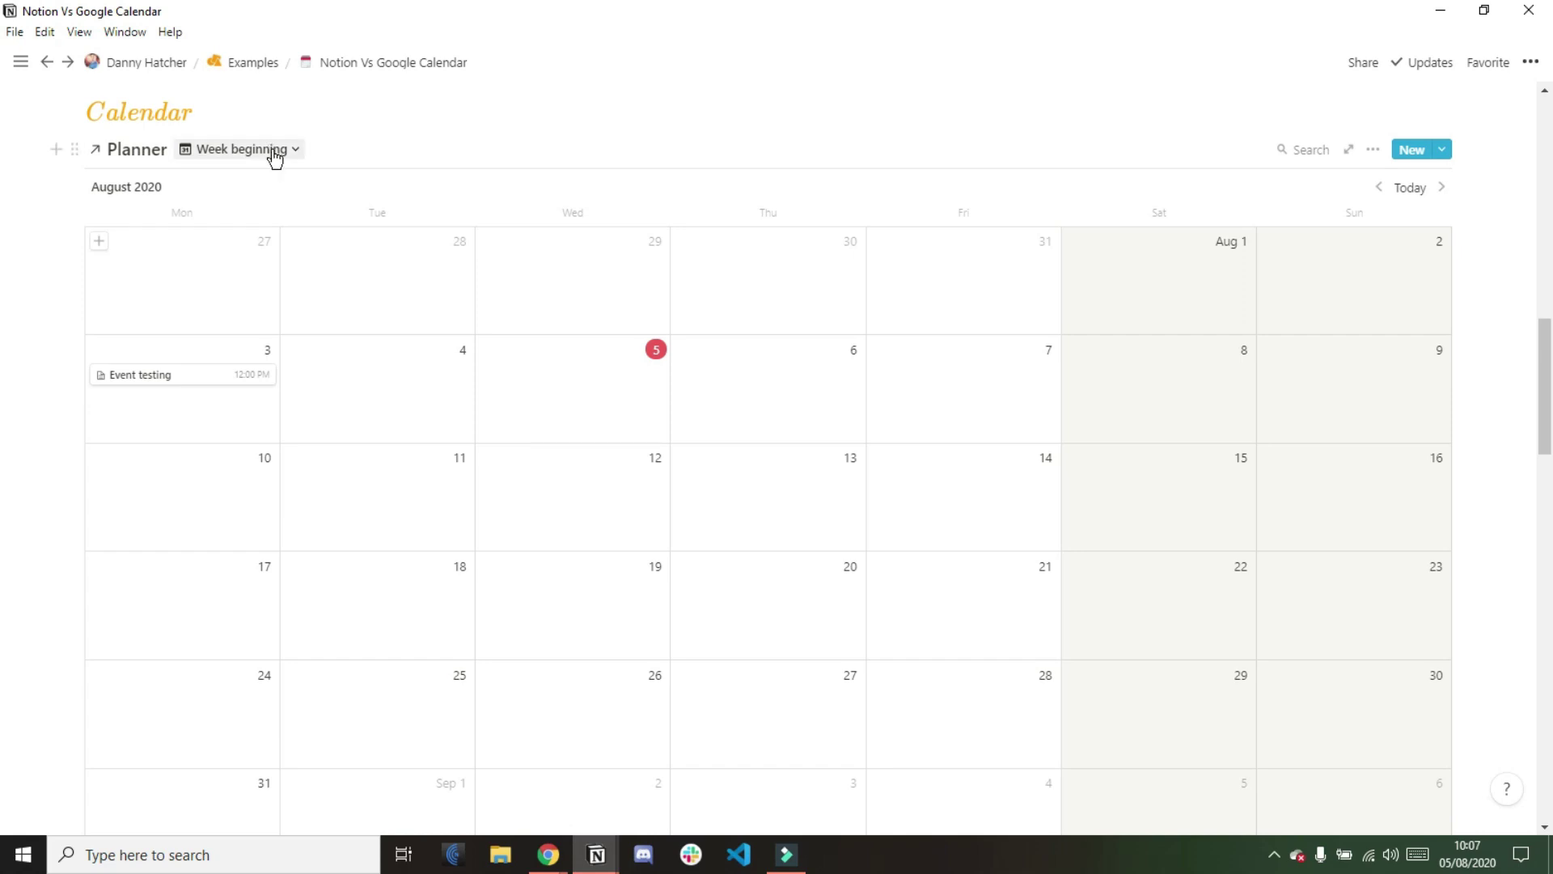
left_click(292, 150)
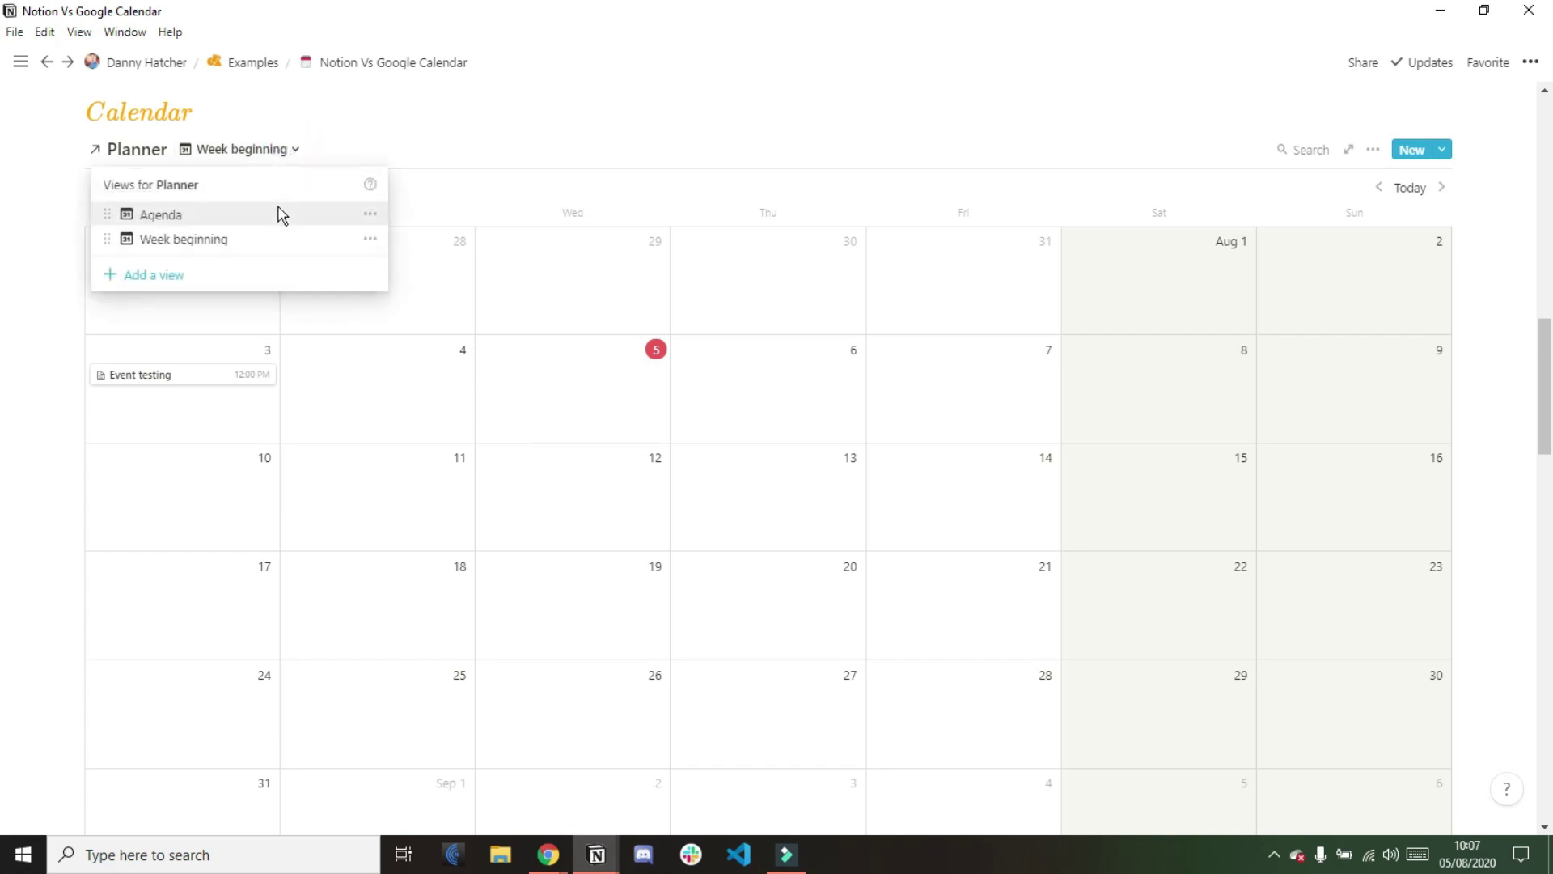
left_click(277, 218)
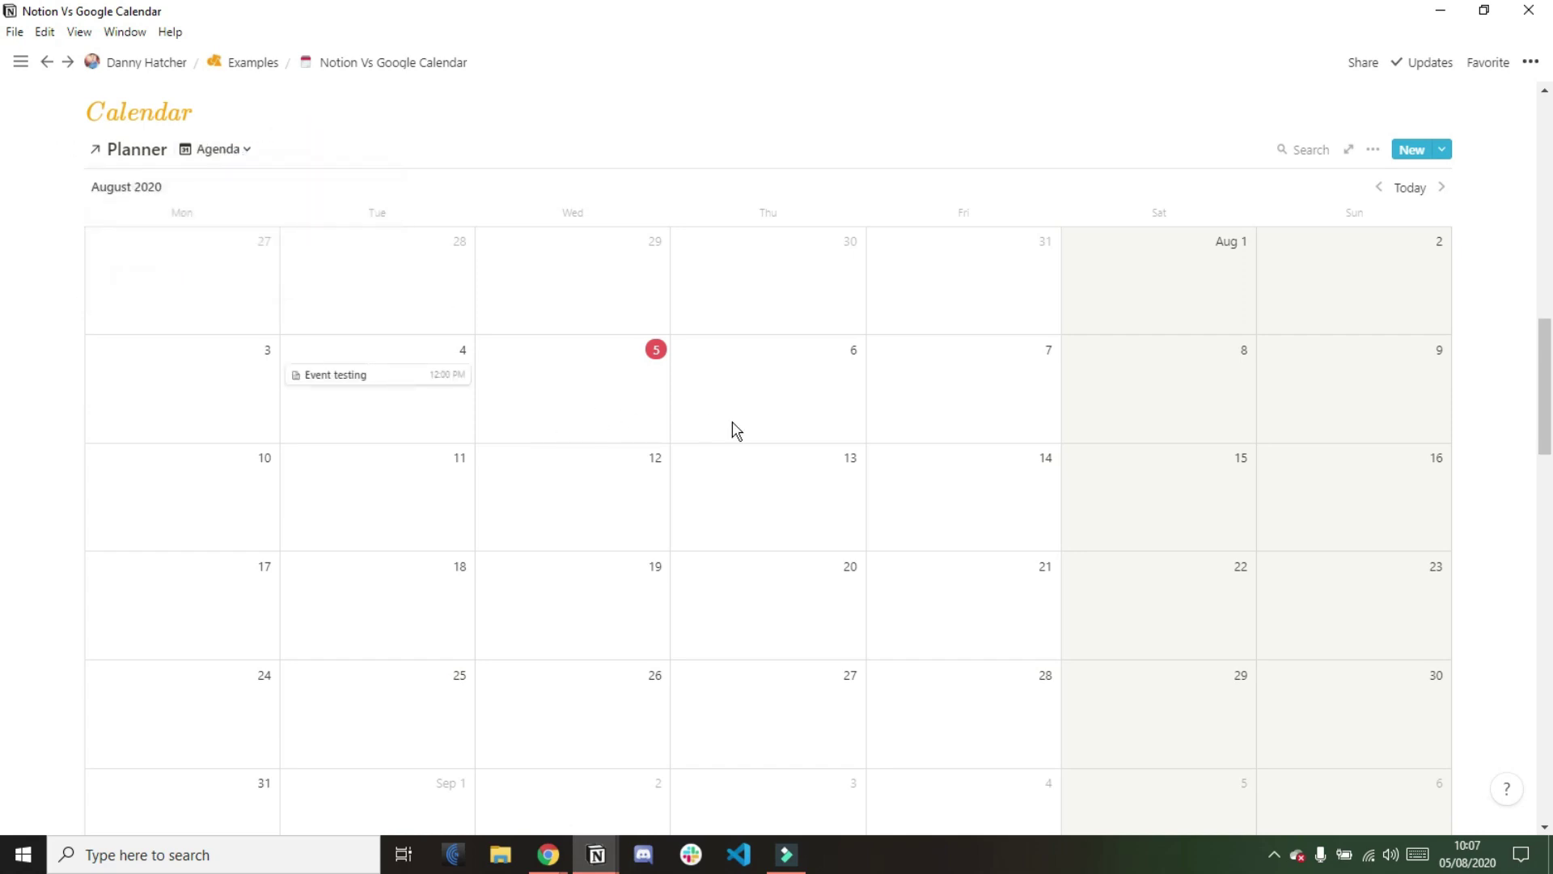
Review the weekly Planner's available views, and move Event testing from Tuesday to Wednesday on the This Week board
scroll(738, 431, "up", 3)
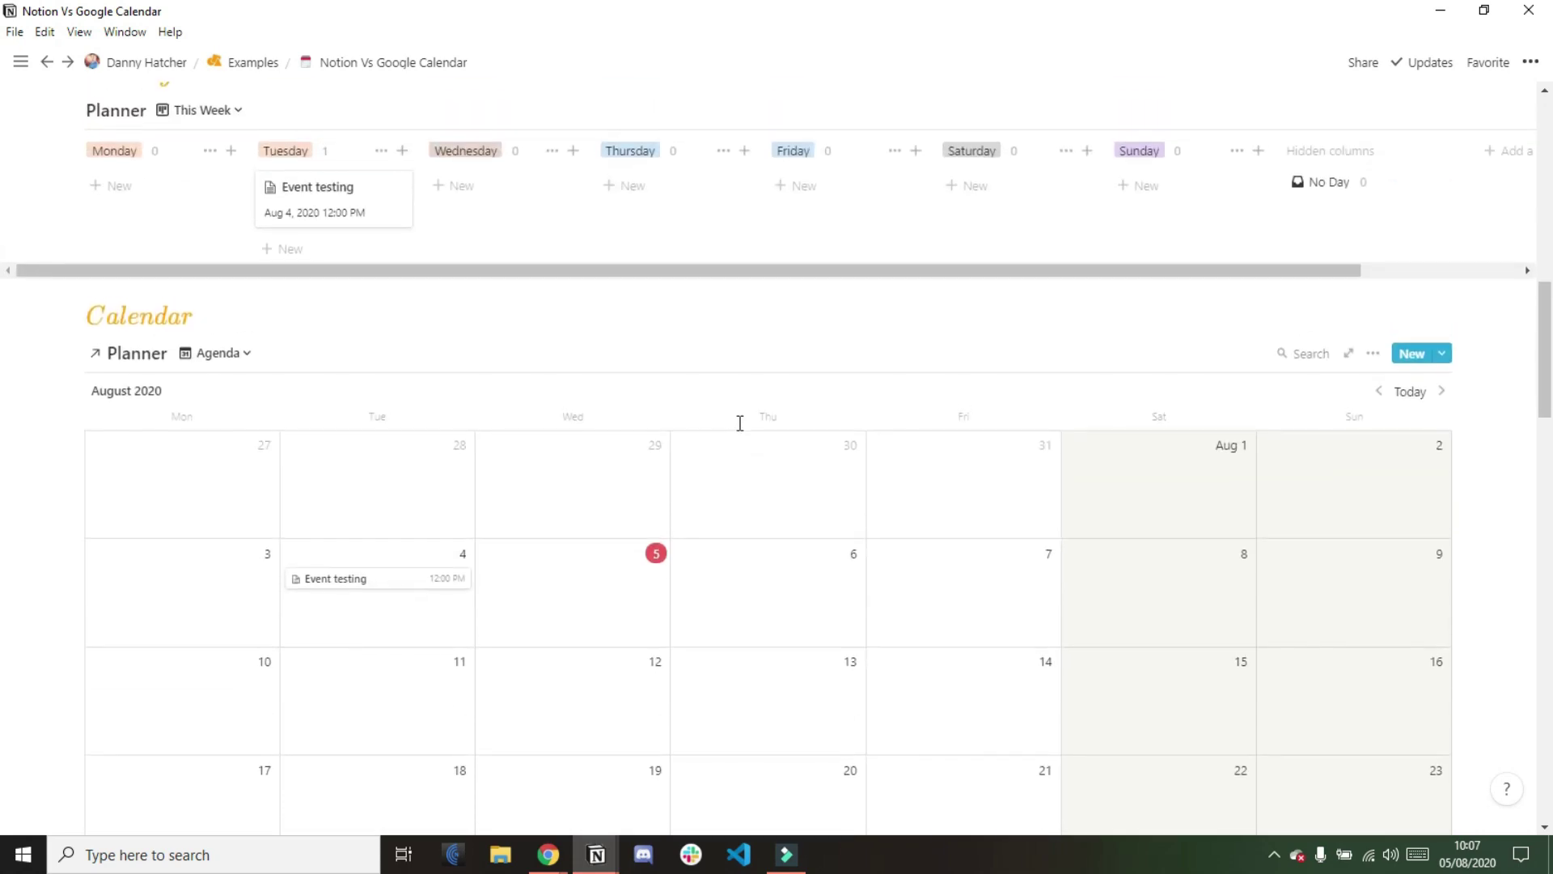
left_click(234, 110)
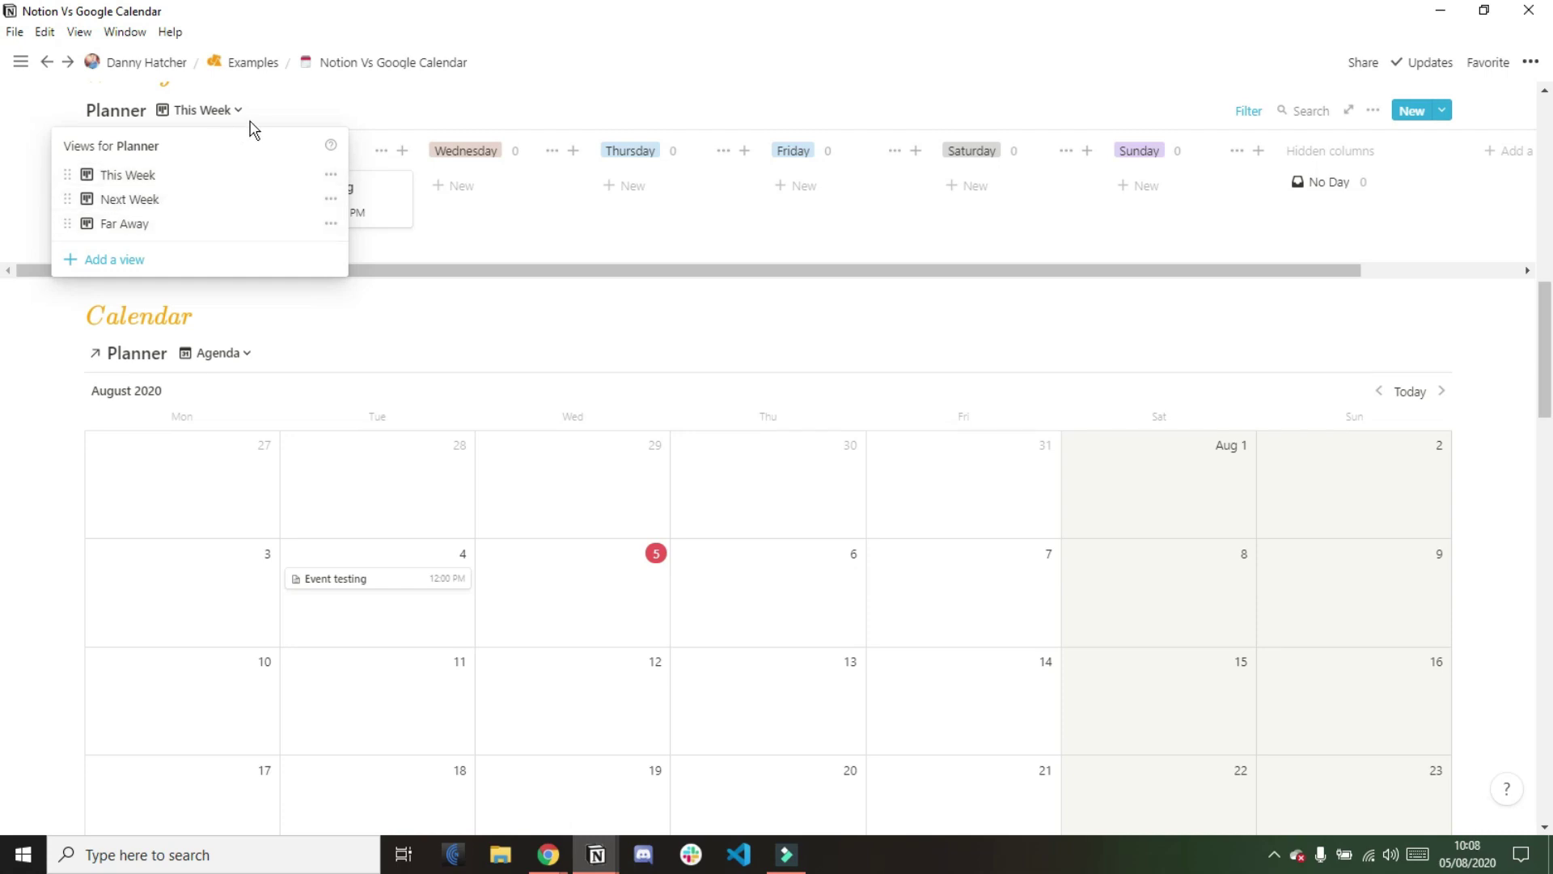
left_click(293, 117)
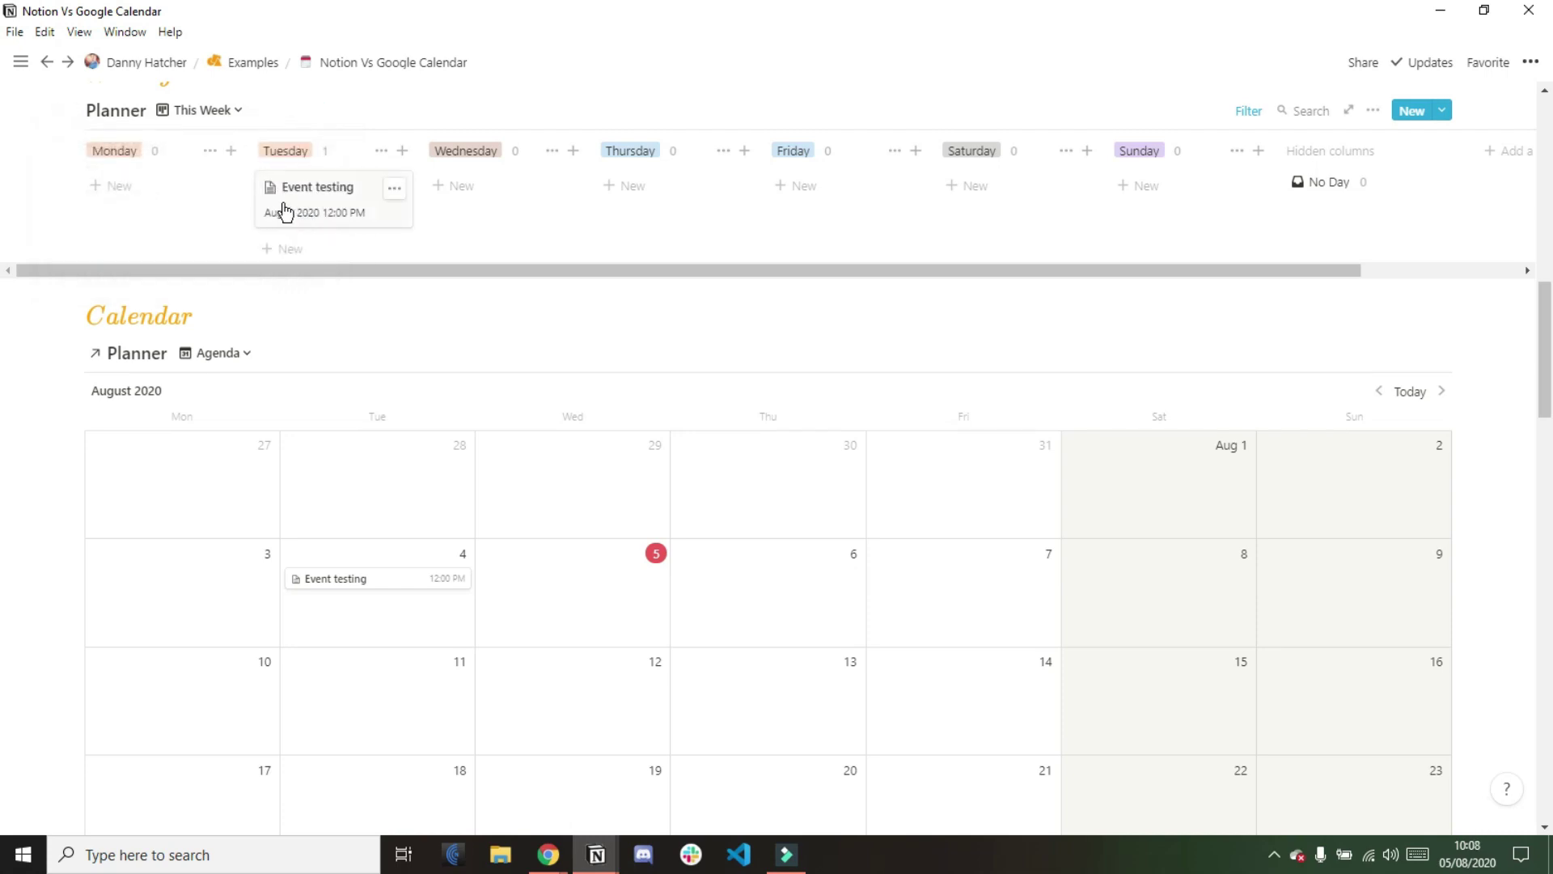
left_click_drag(327, 212, 502, 211)
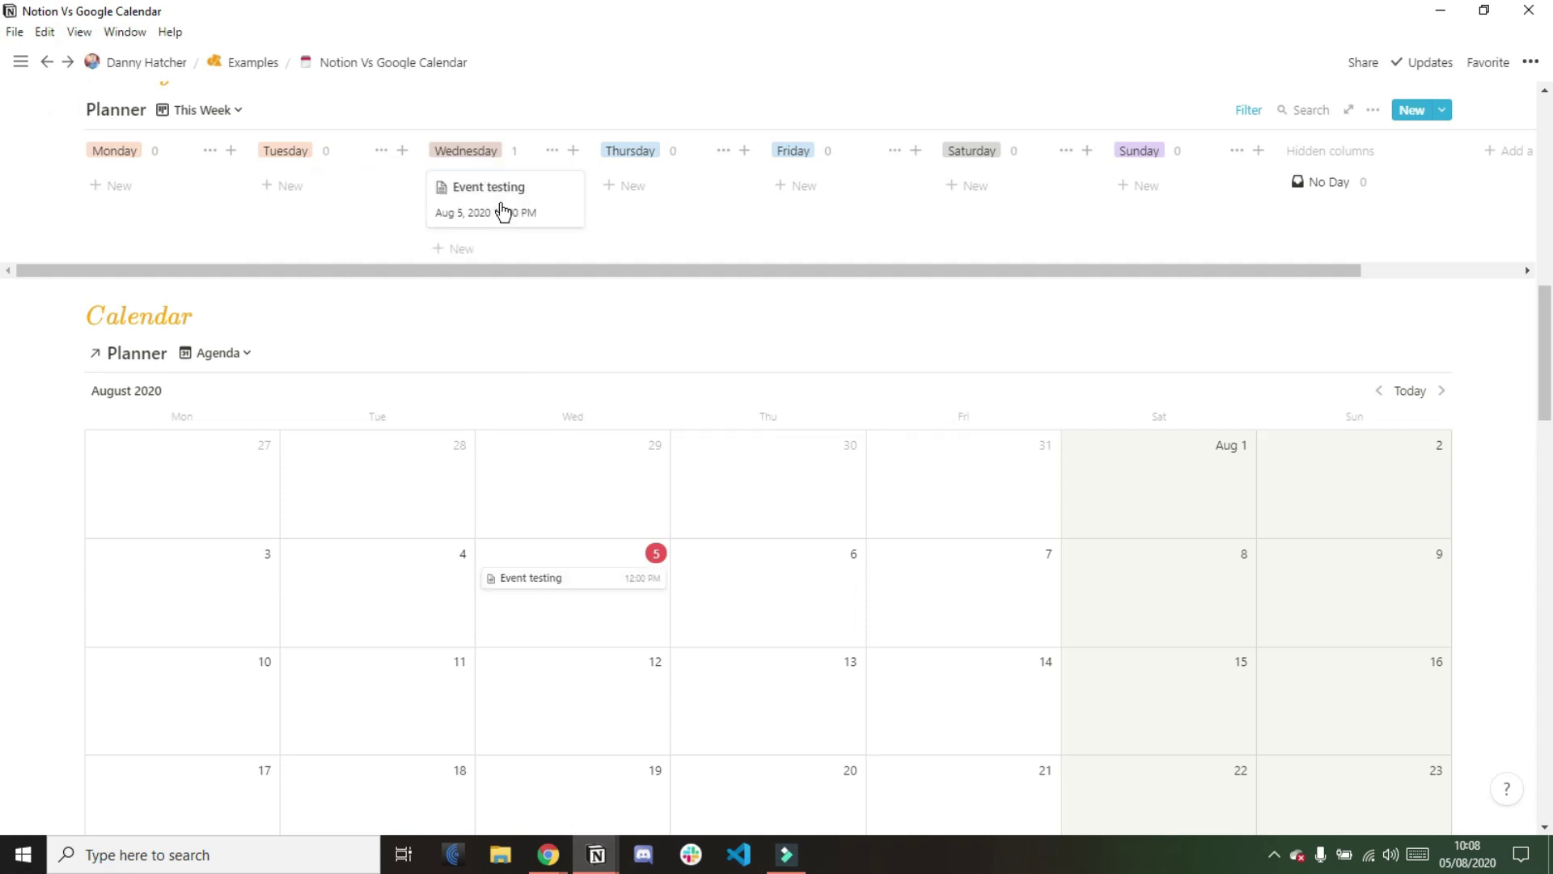
Show the weekly Planner's Next Week view, and return to the This Week view
left_click(220, 110)
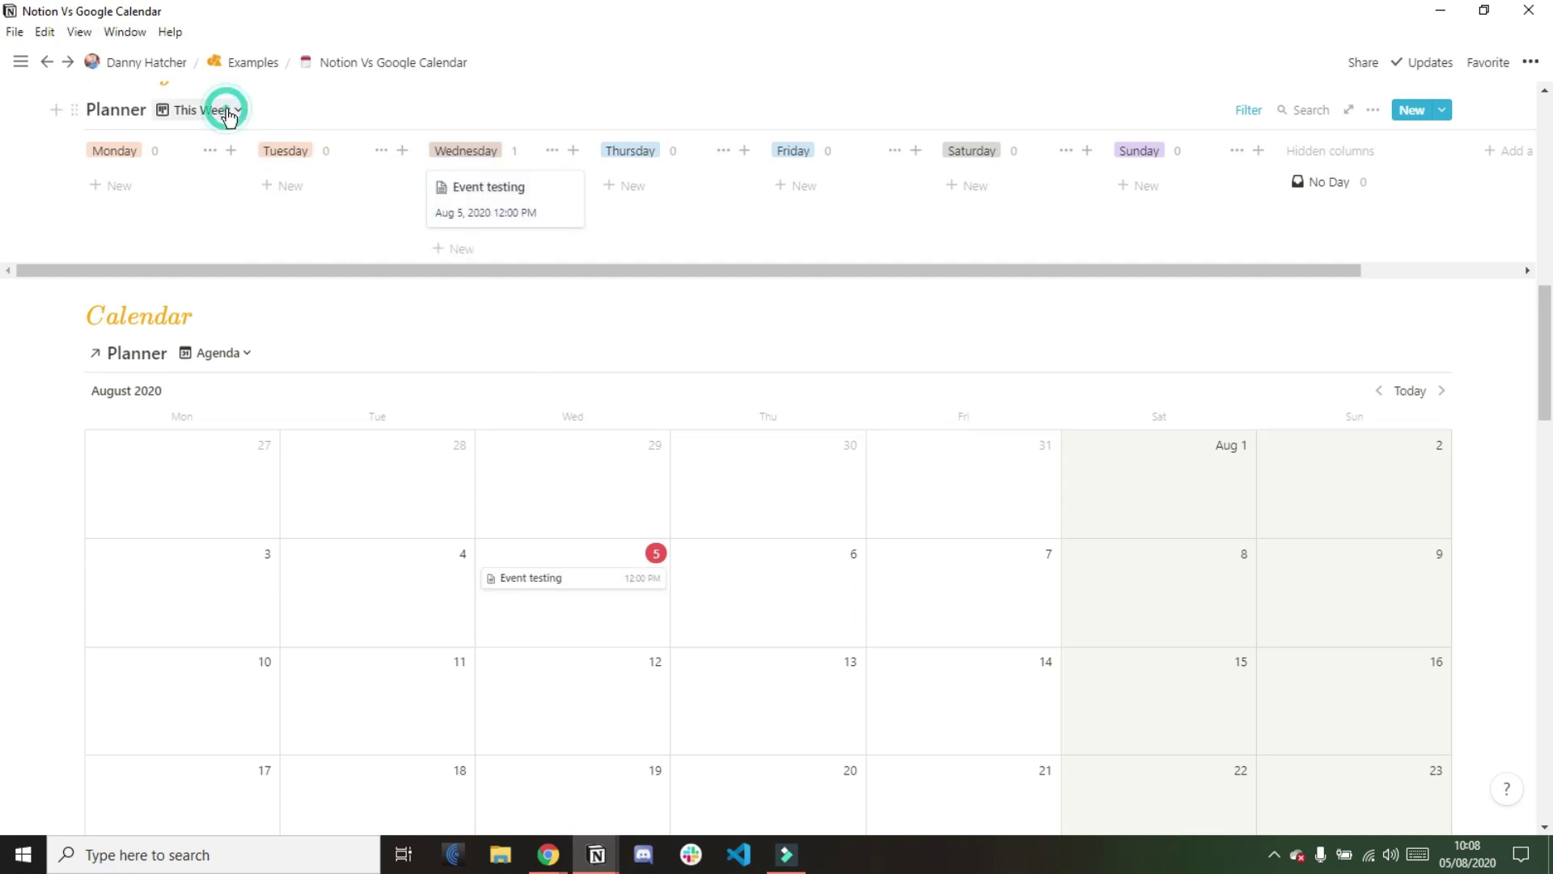
left_click(214, 200)
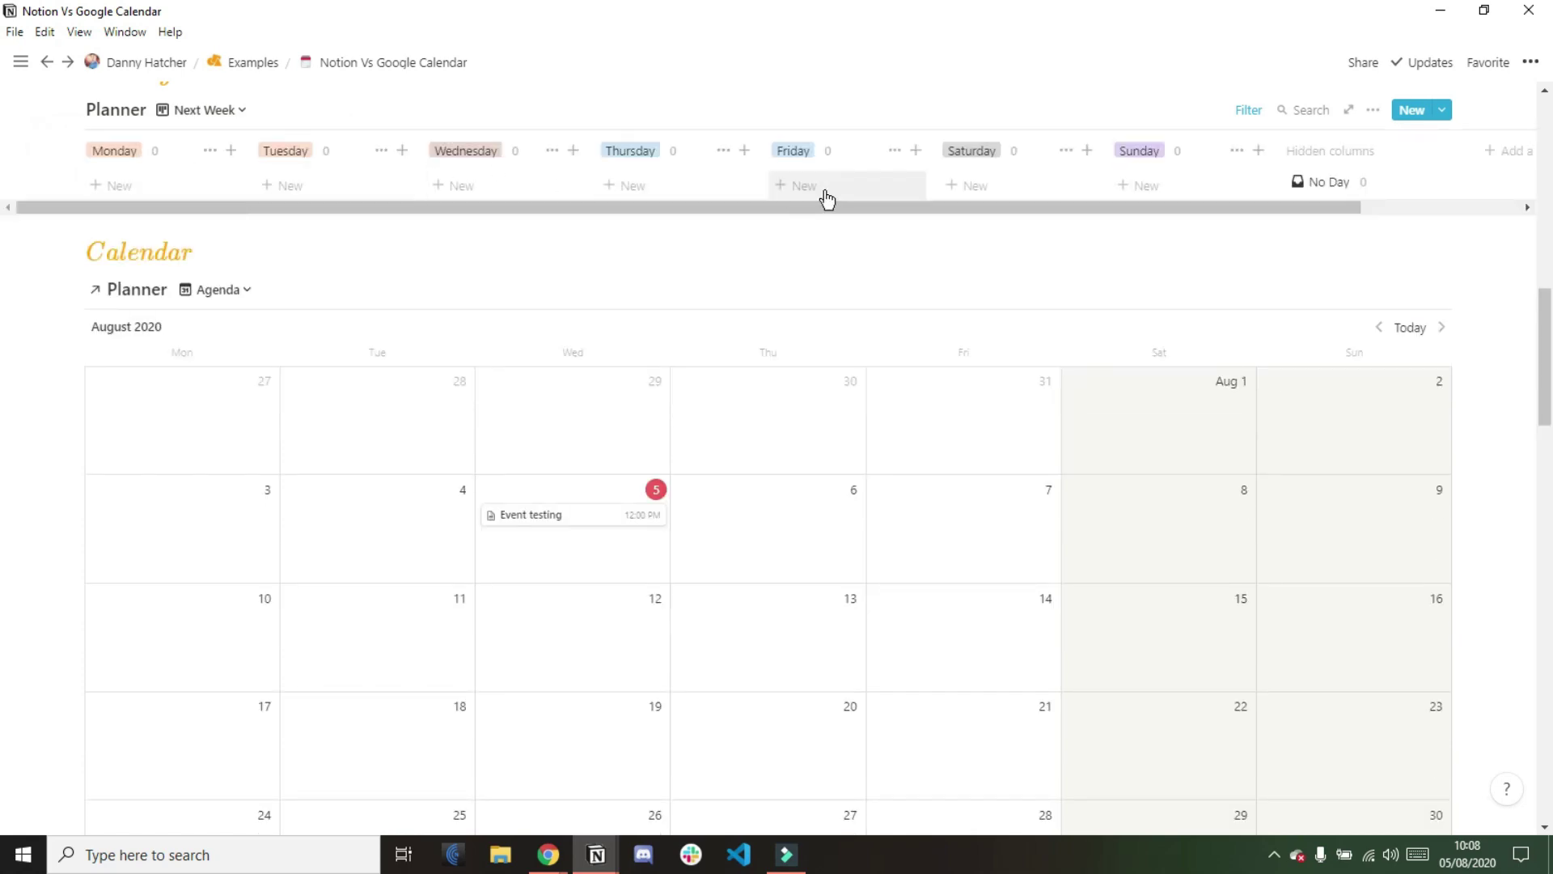
left_click(225, 112)
left_click(206, 185)
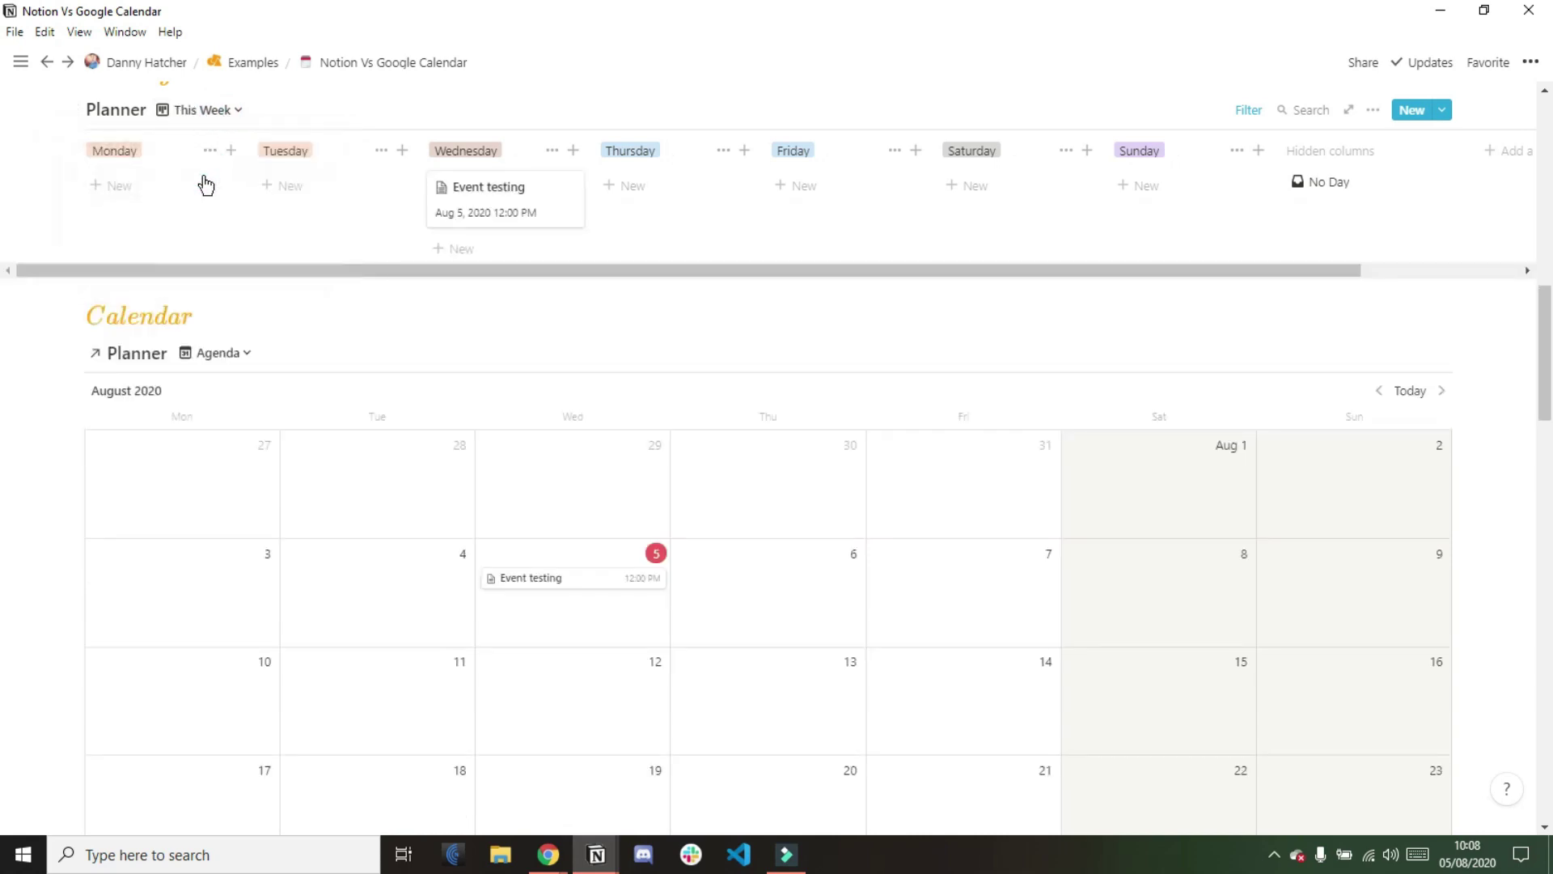
Open Event testing from the weekly board, review its notes, links and map, and close the entry
left_click(507, 209)
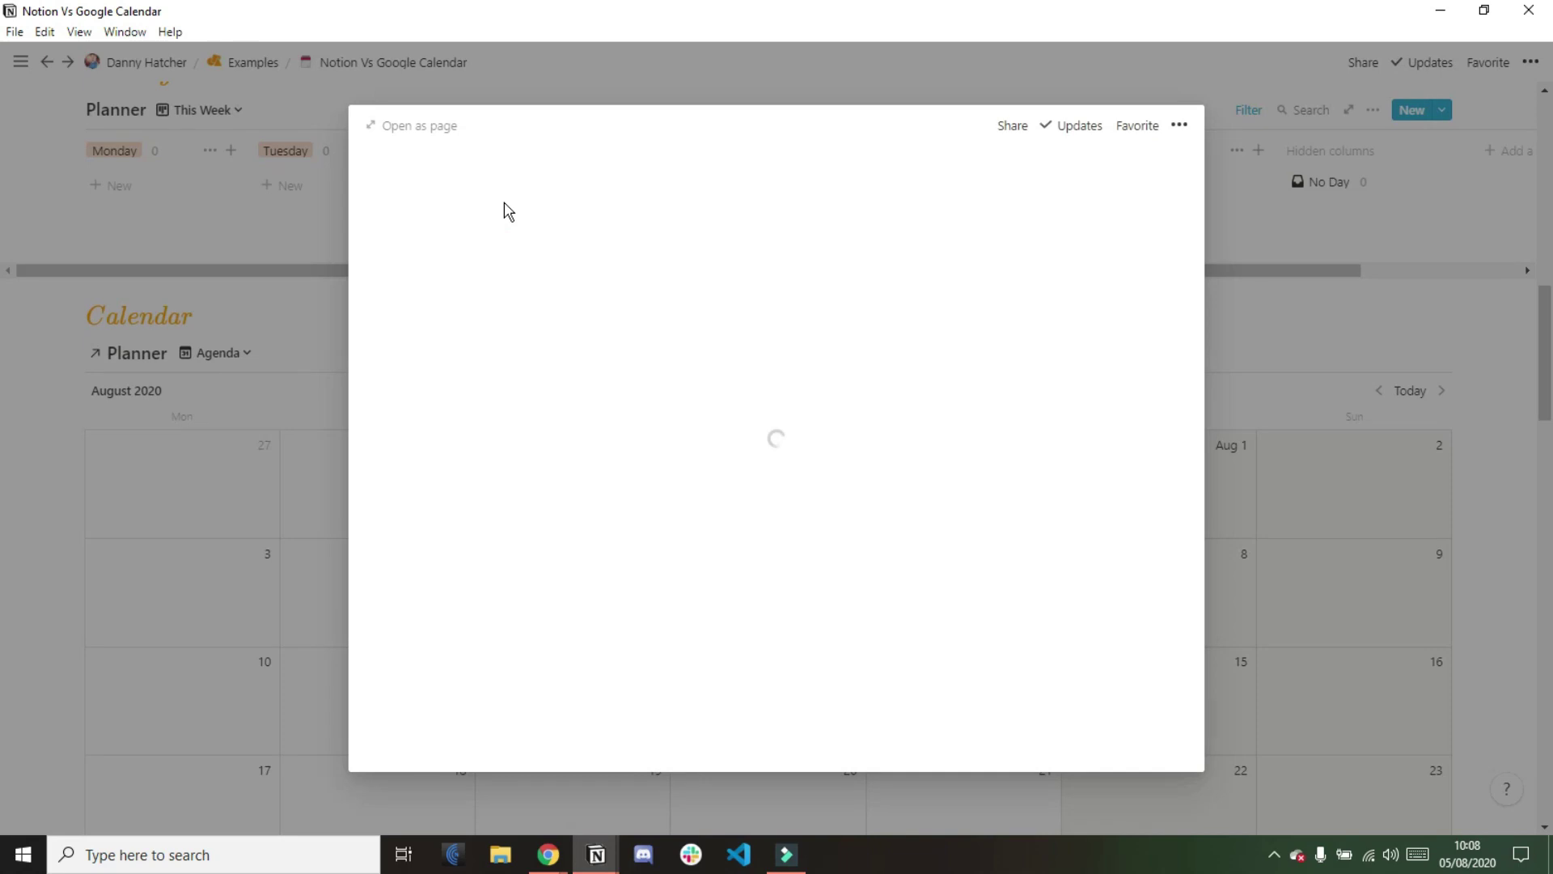
scroll(617, 461, "down", 4)
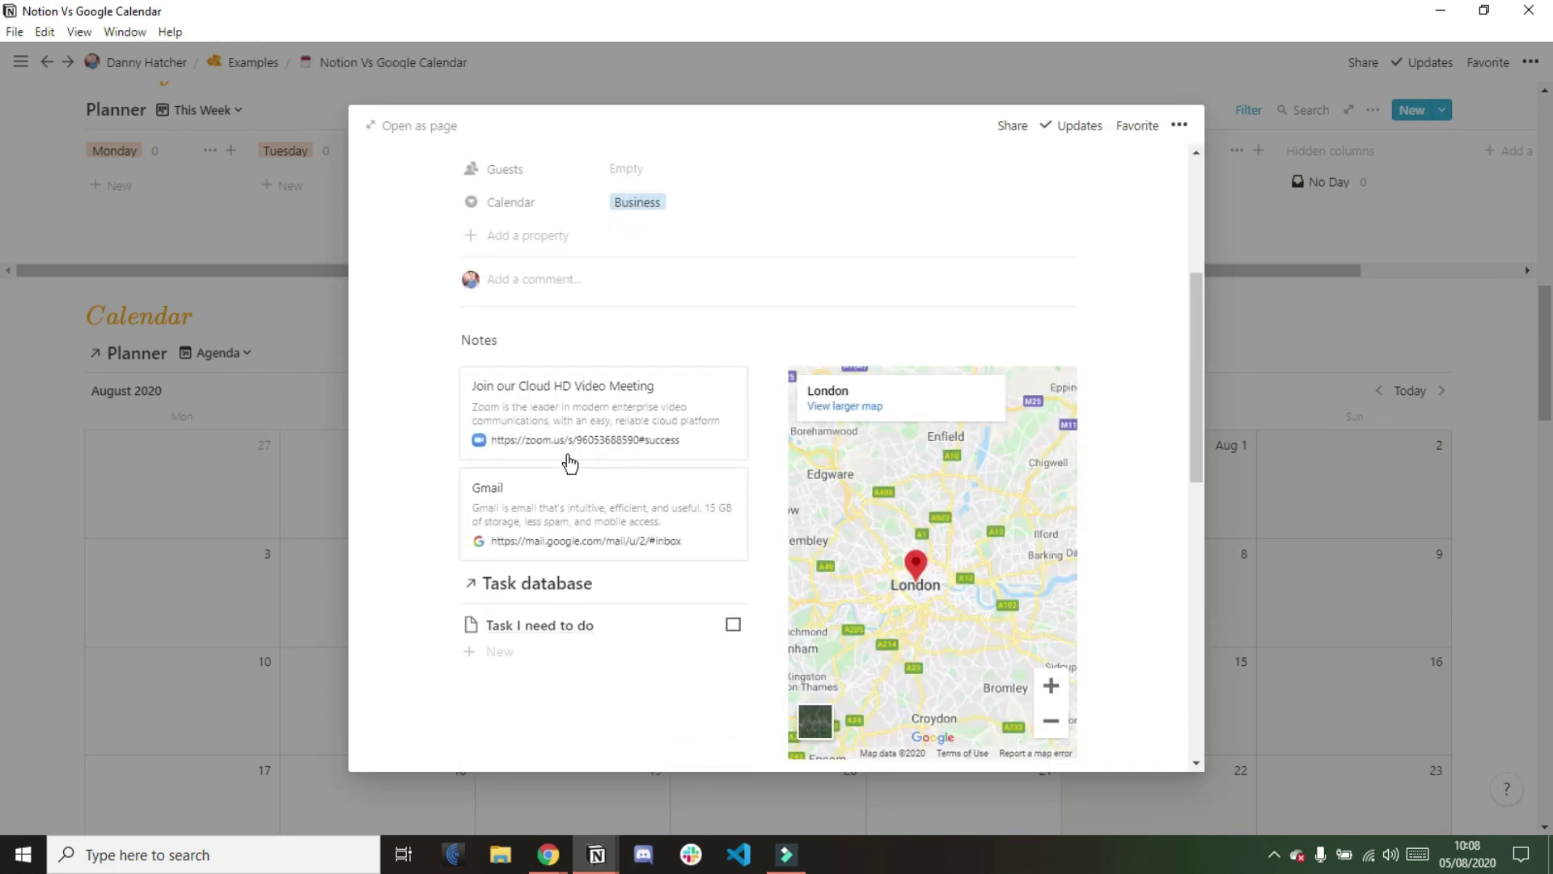
left_click(314, 501)
scroll(611, 438, "up", 3)
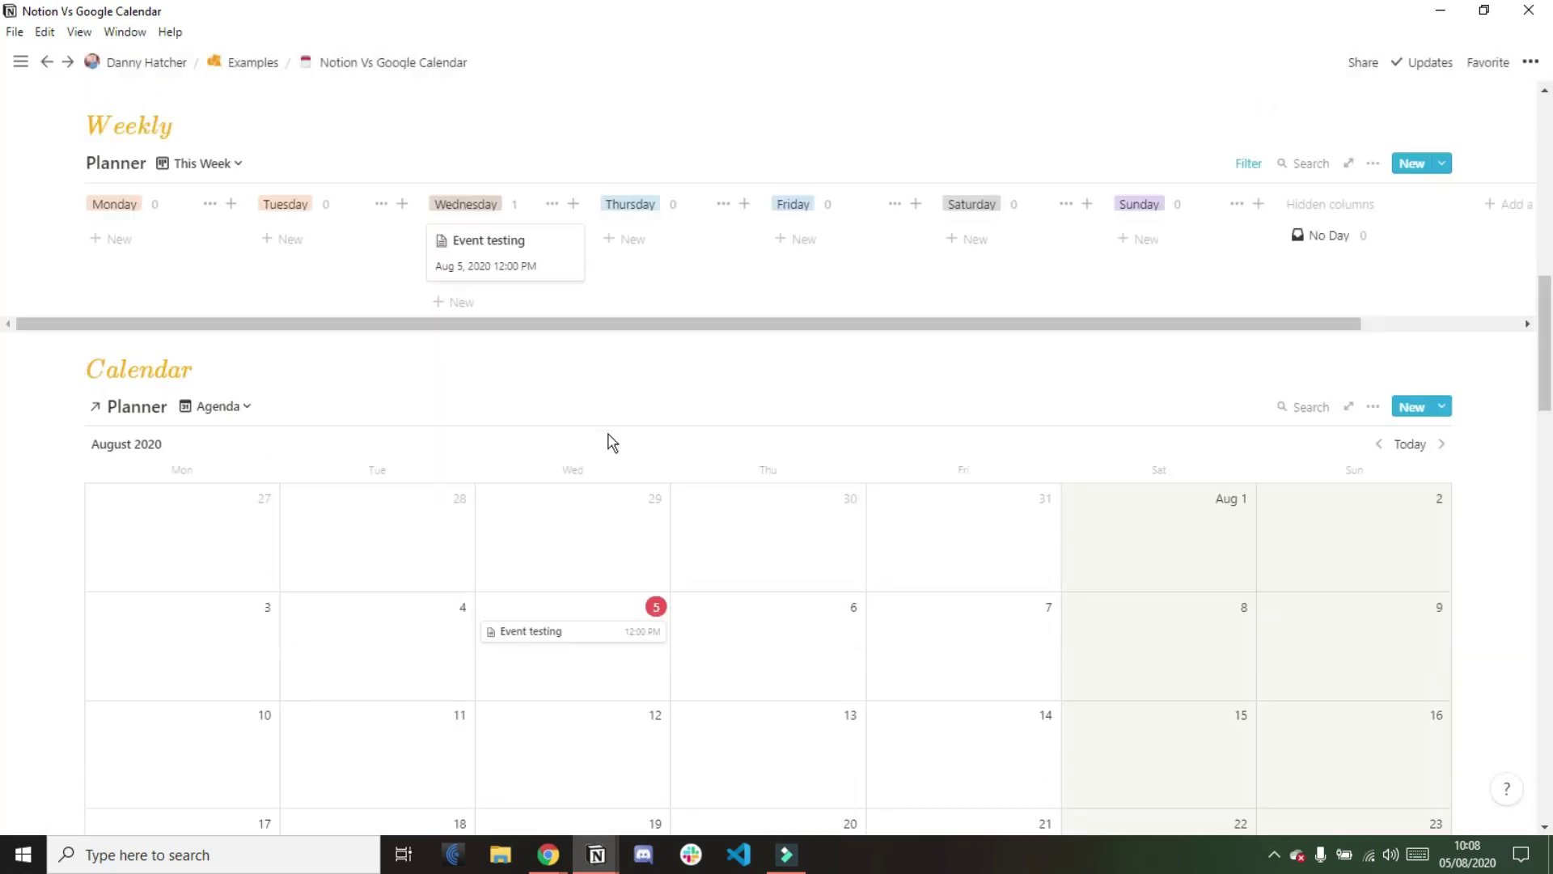
Mark Event testing as done in the Today section's Planner list, and unmark it again
scroll(610, 434, "up", 3)
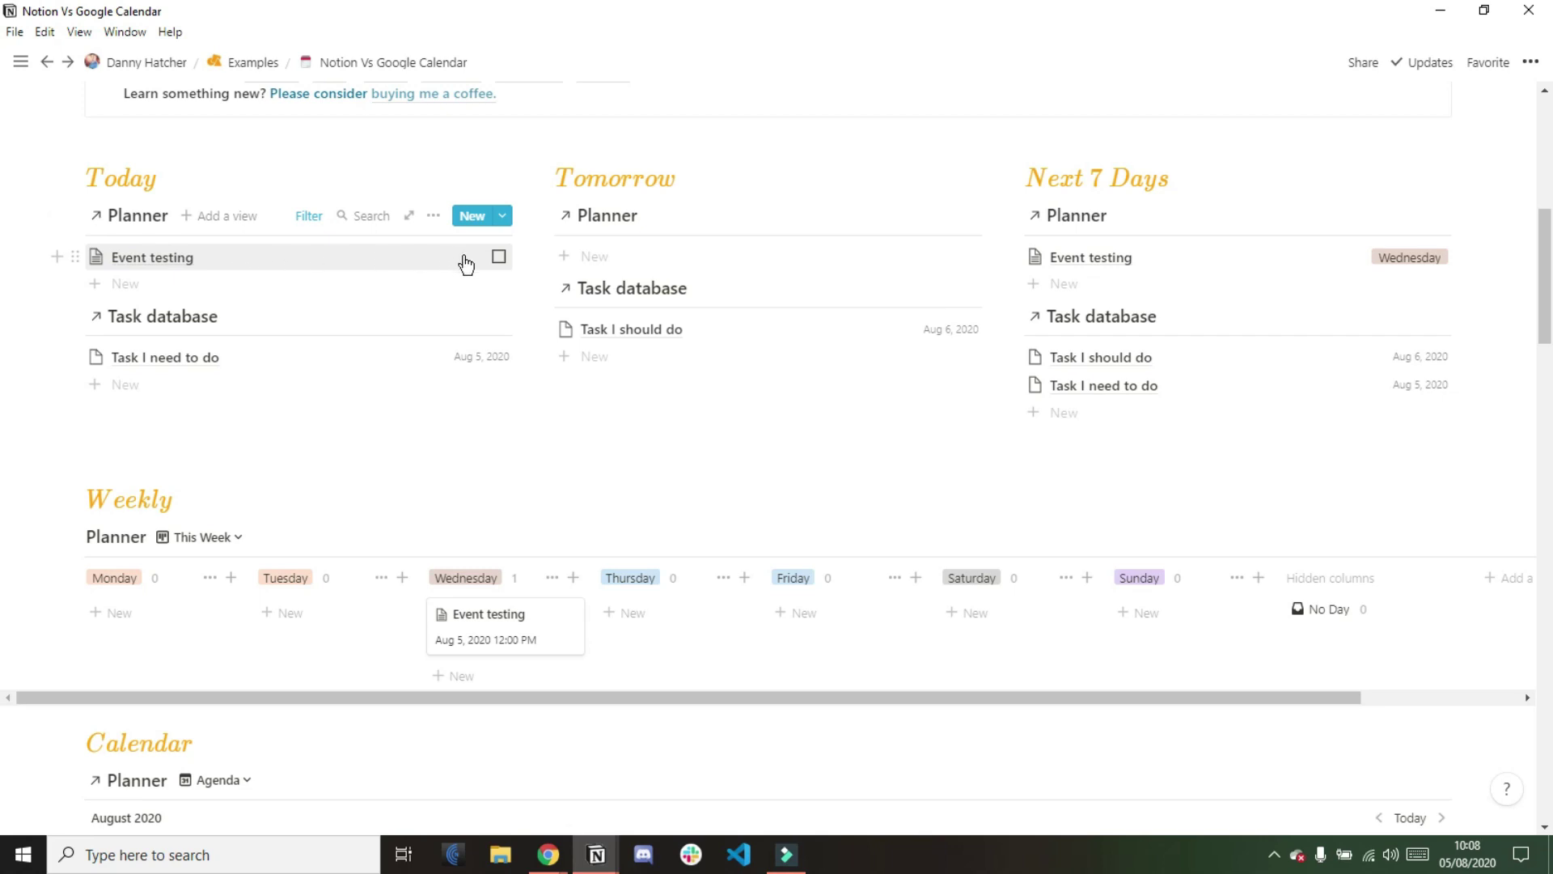
left_click(499, 259)
left_click(499, 259)
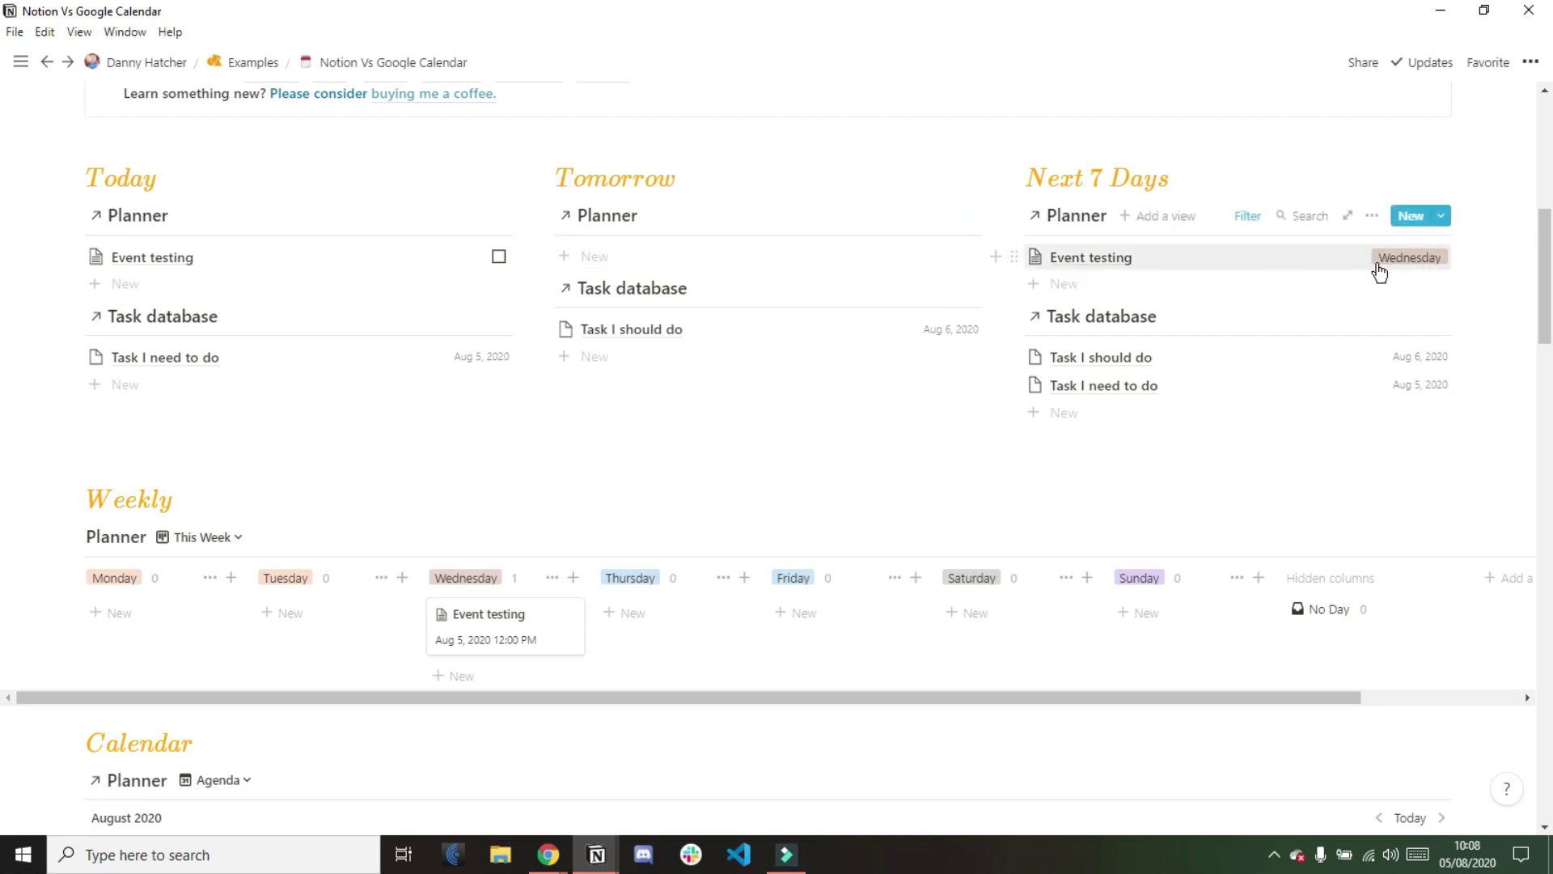
Add an entry named New event to Thursday on the weekly Planner board, with Week Beginning set to Aug 3, 2020
scroll(852, 548, "down", 4)
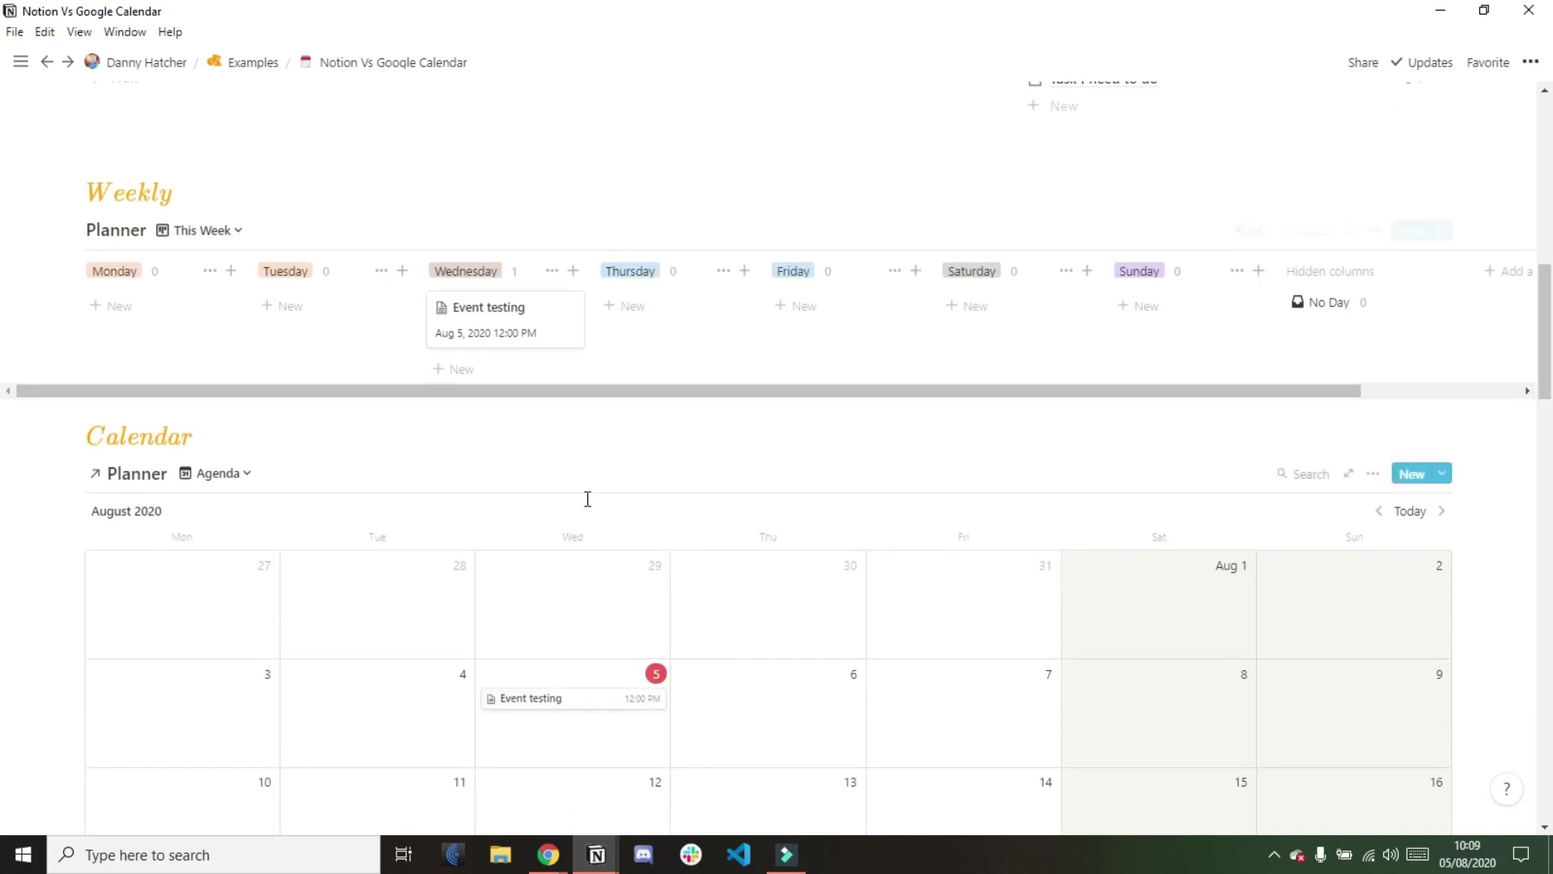
scroll(587, 498, "up", 4)
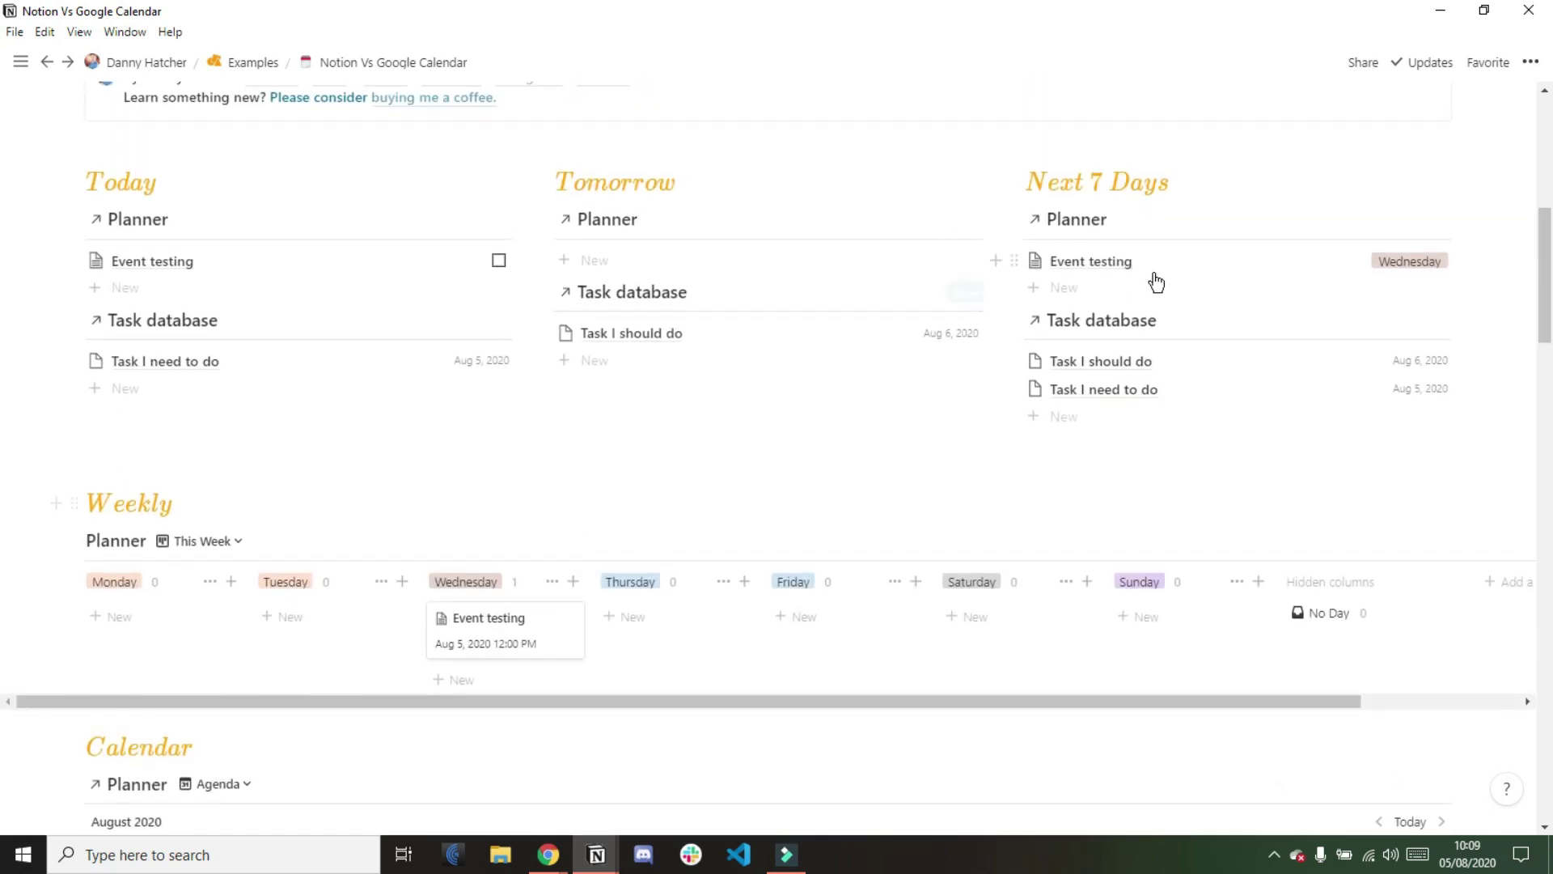
scroll(1155, 281, "down", 1)
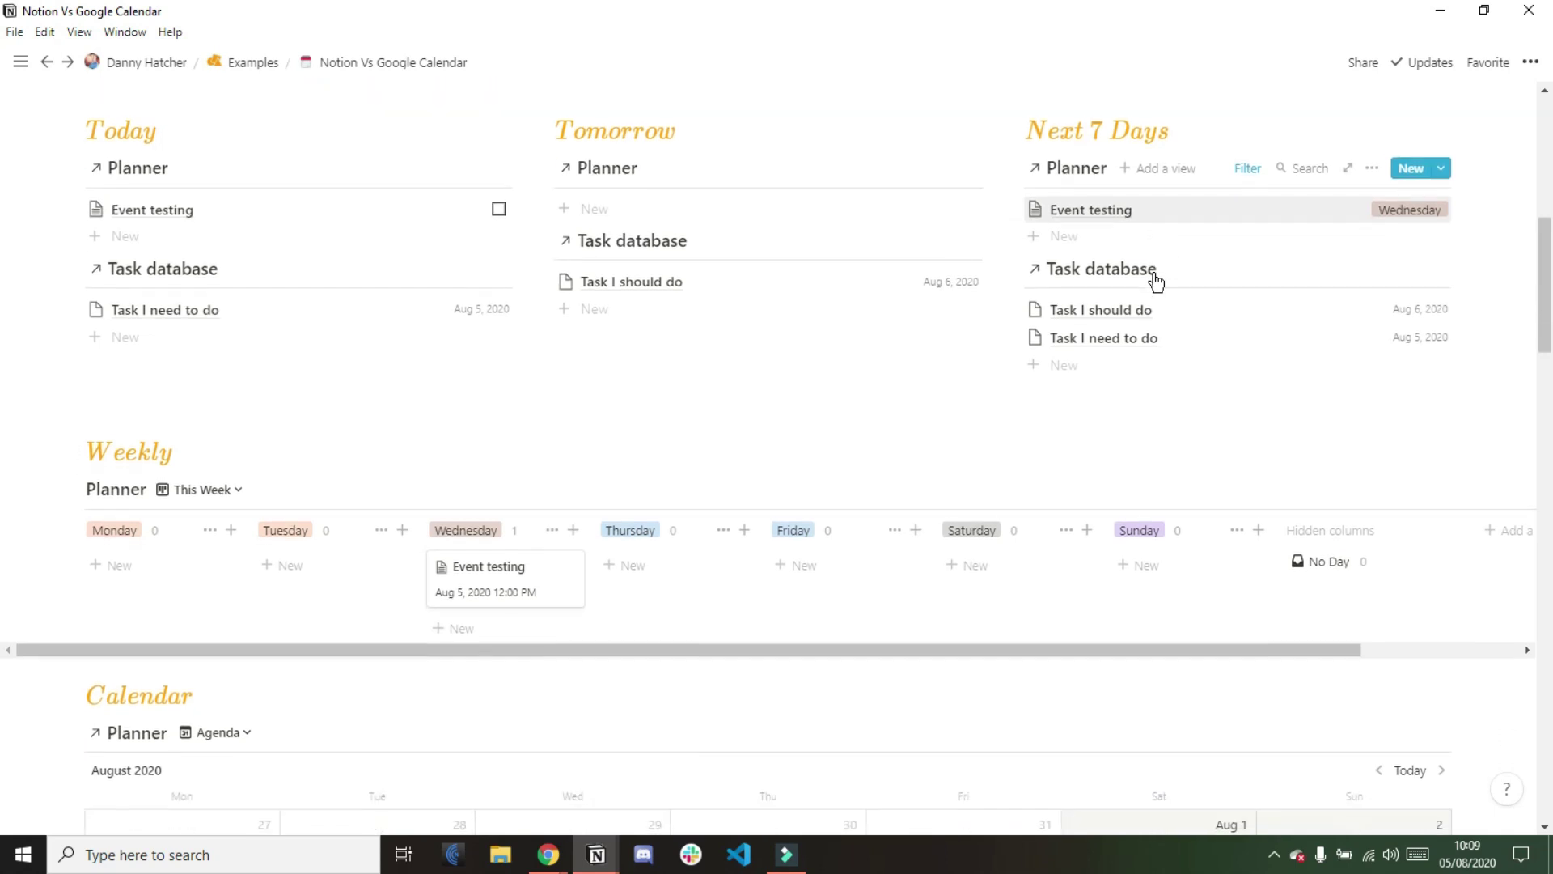
left_click(629, 566)
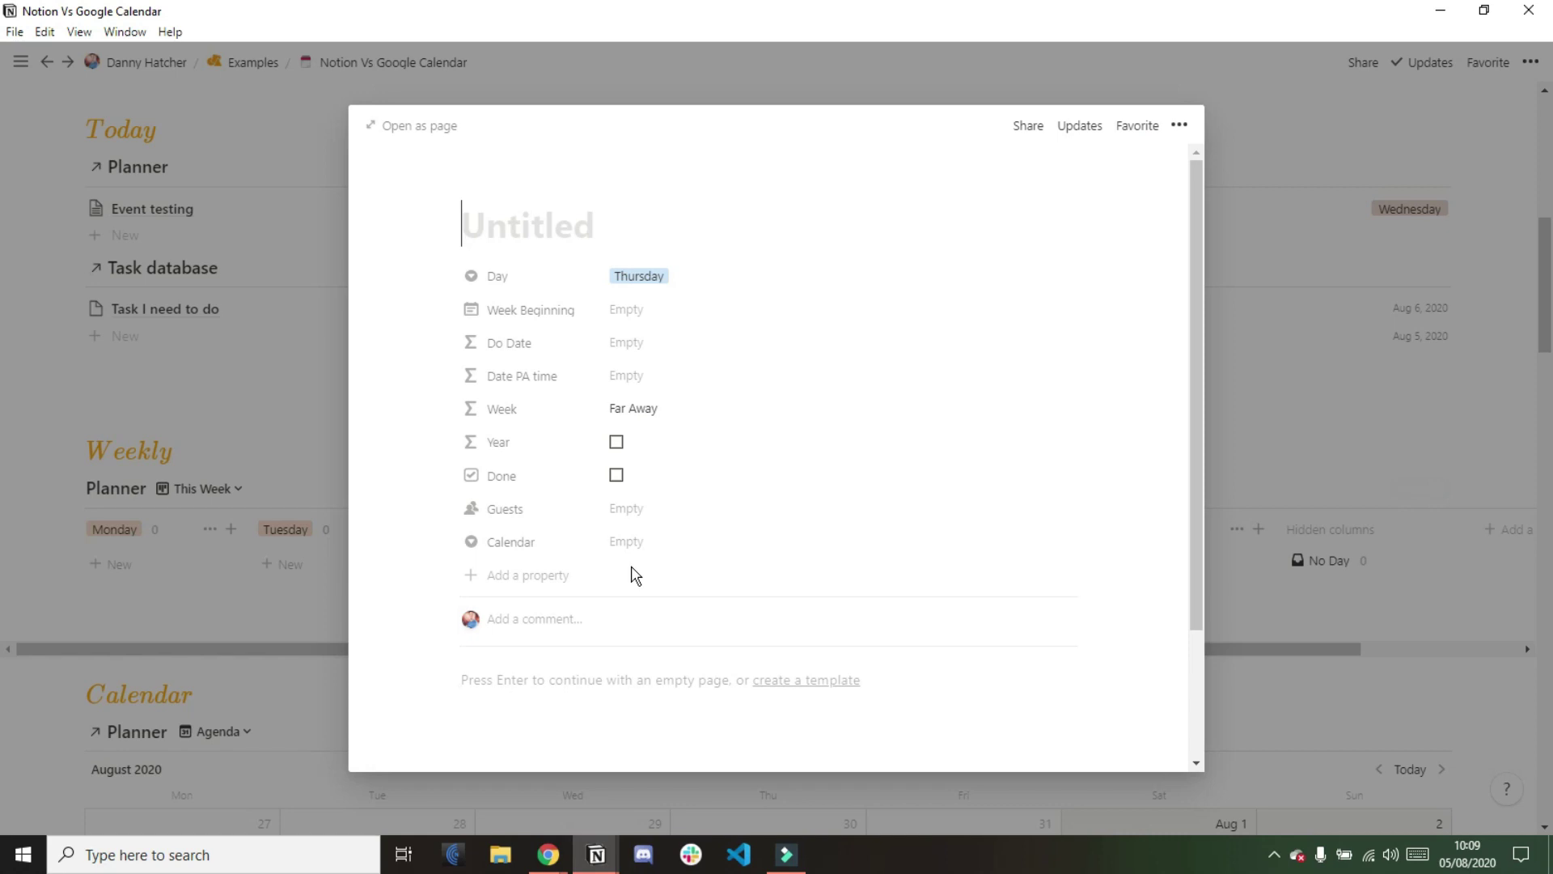
type("New event")
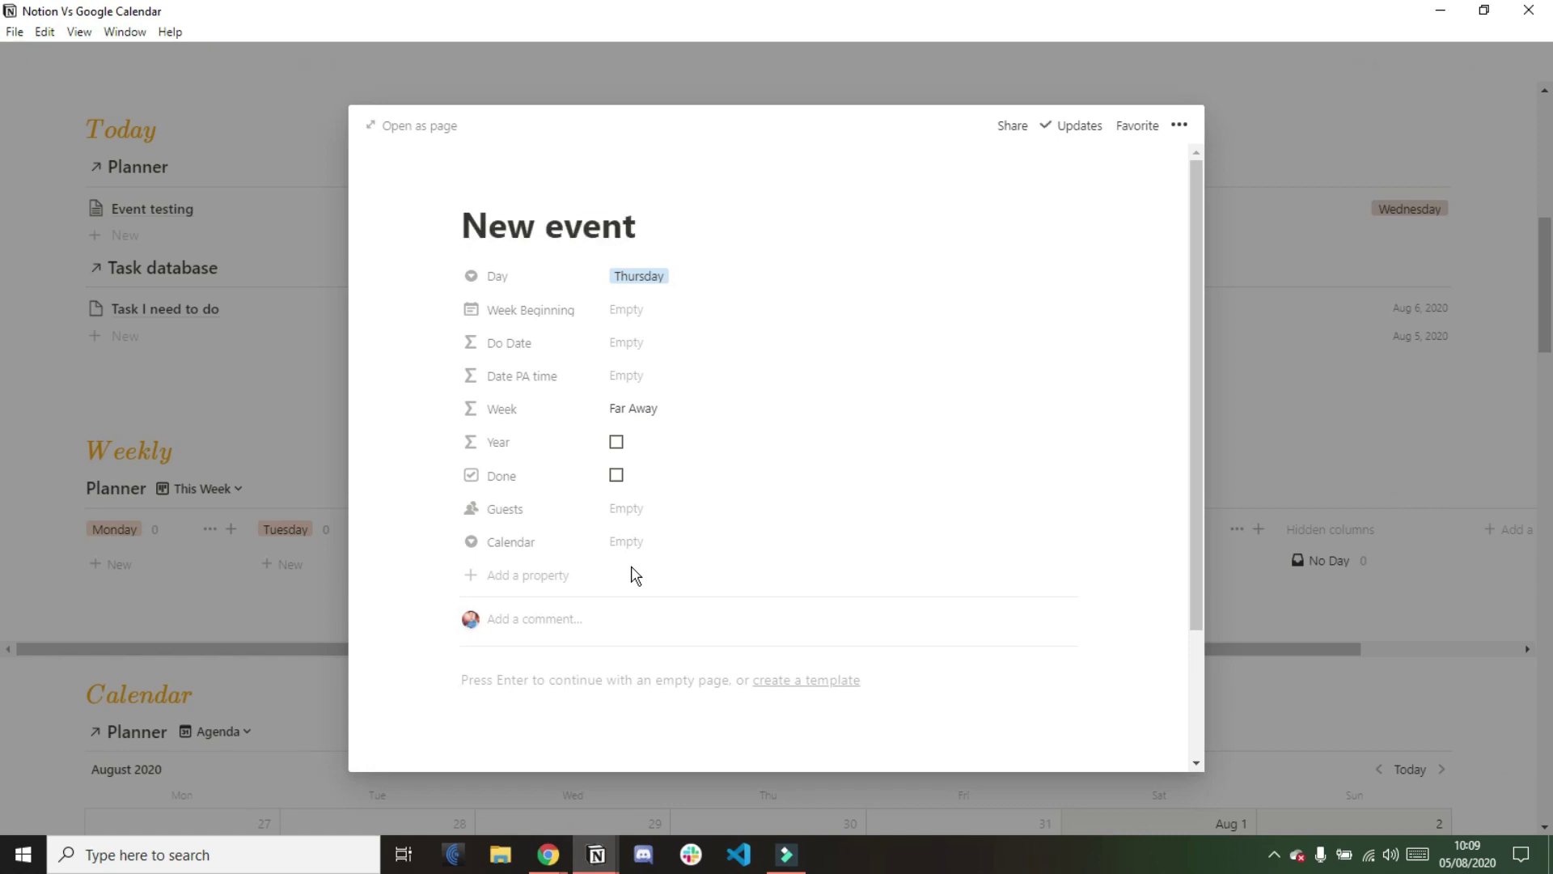
left_click(633, 315)
left_click(626, 461)
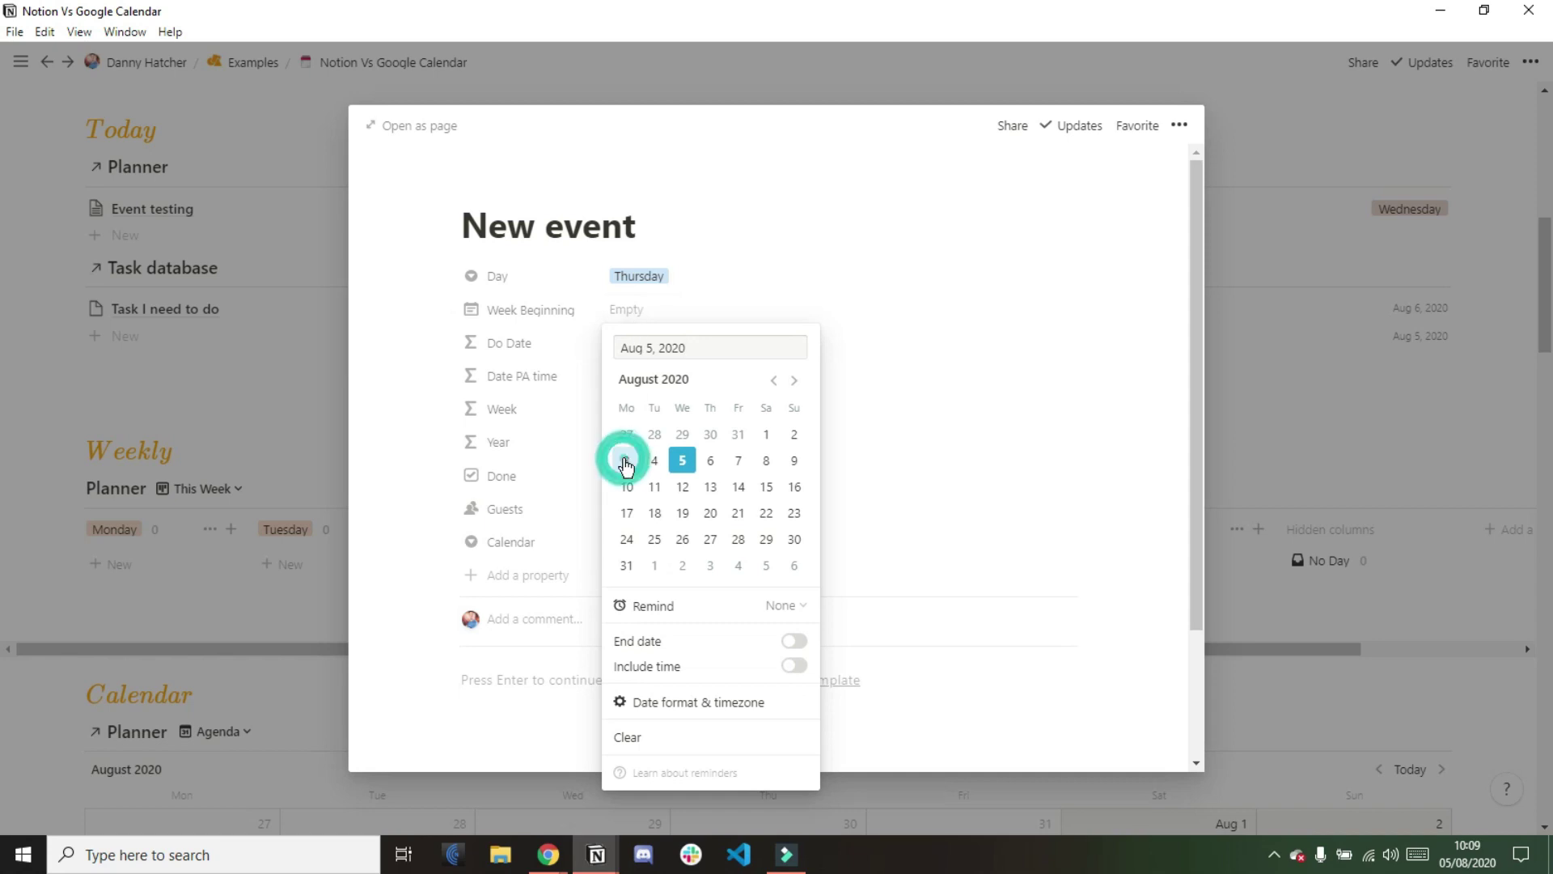
left_click(1264, 434)
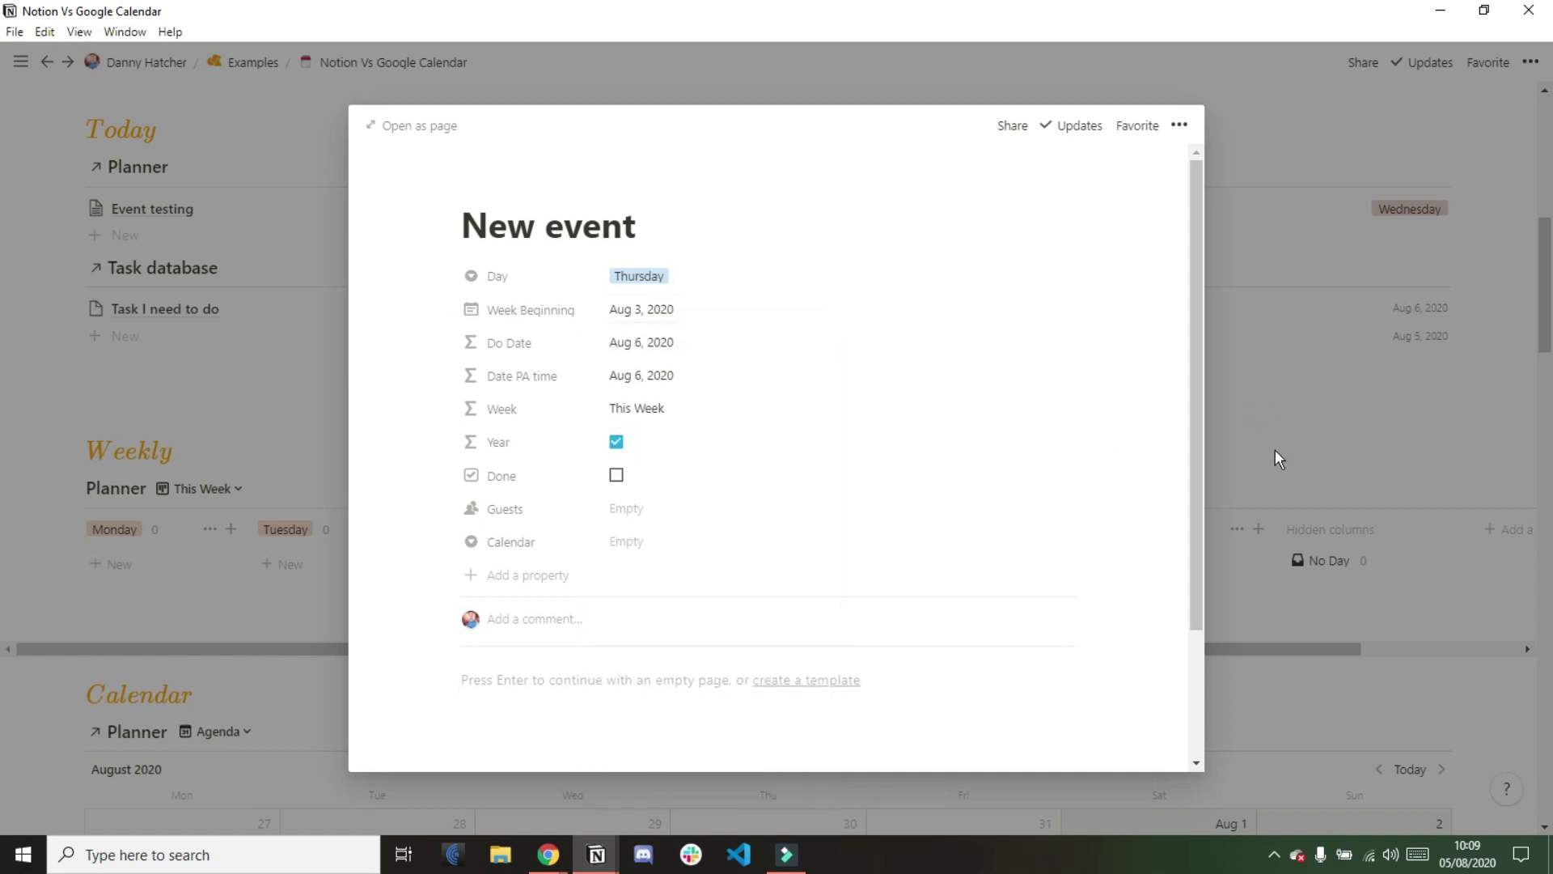
left_click(1275, 451)
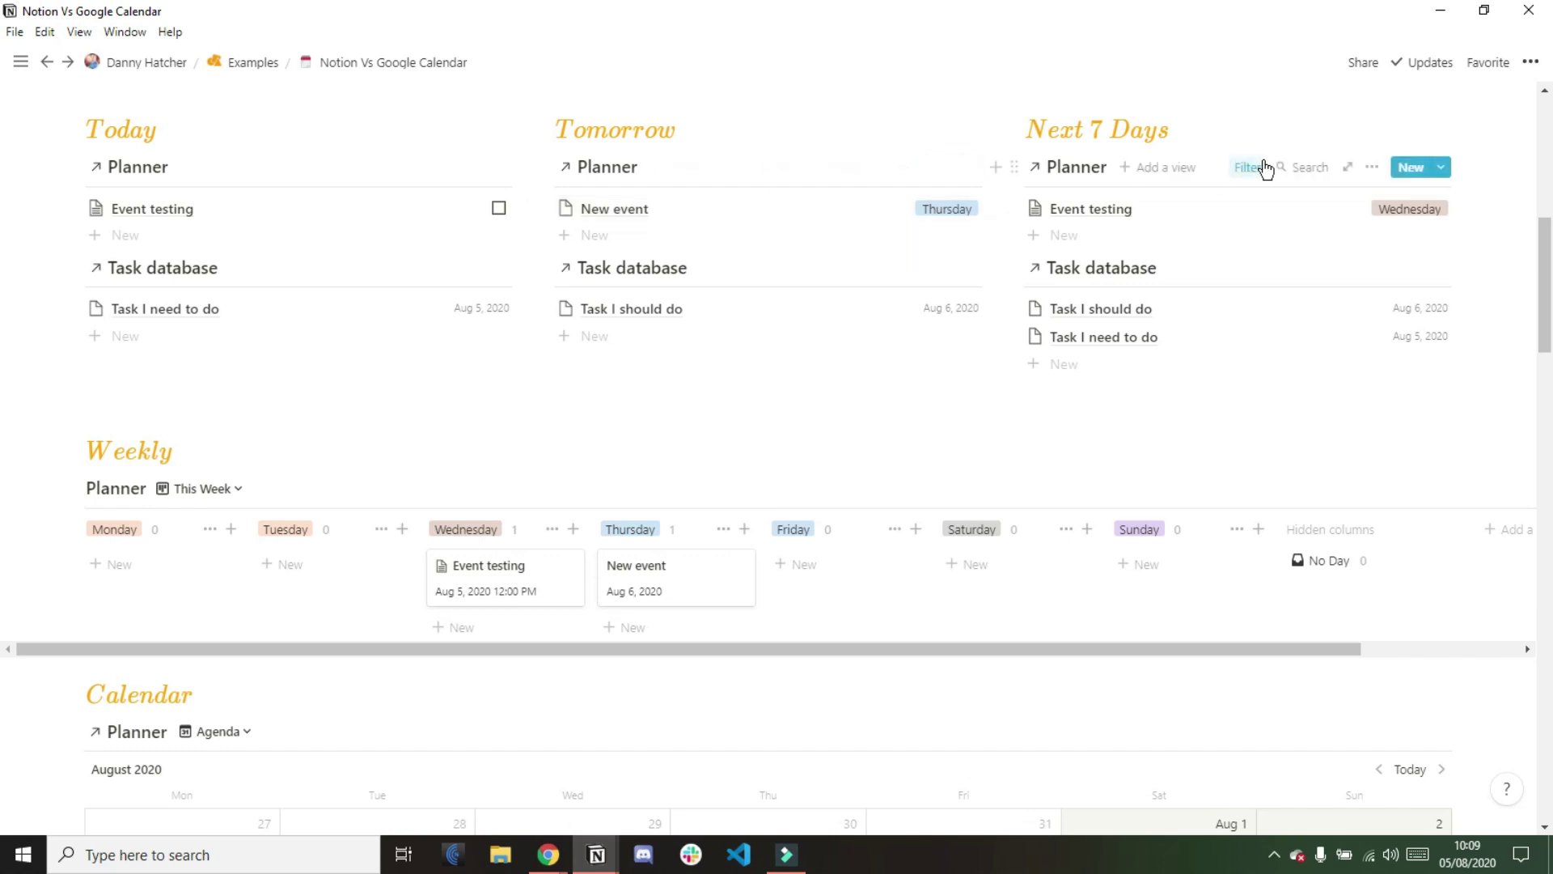
Change the Next 7 Days Planner filter to combine its two Do Date conditions with Or
left_click(1263, 171)
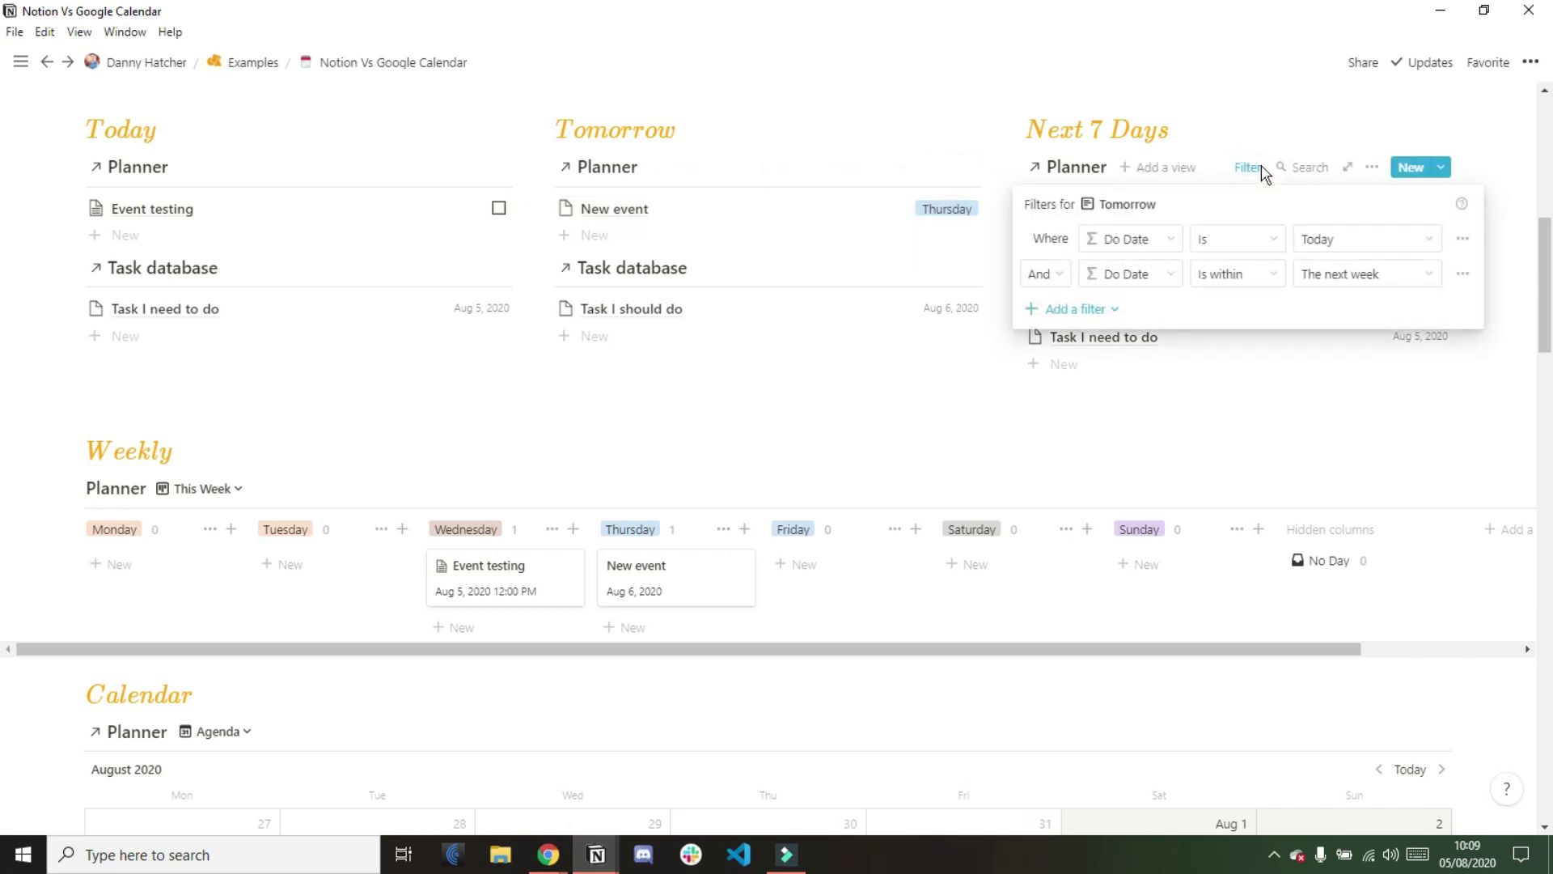
left_click(1060, 282)
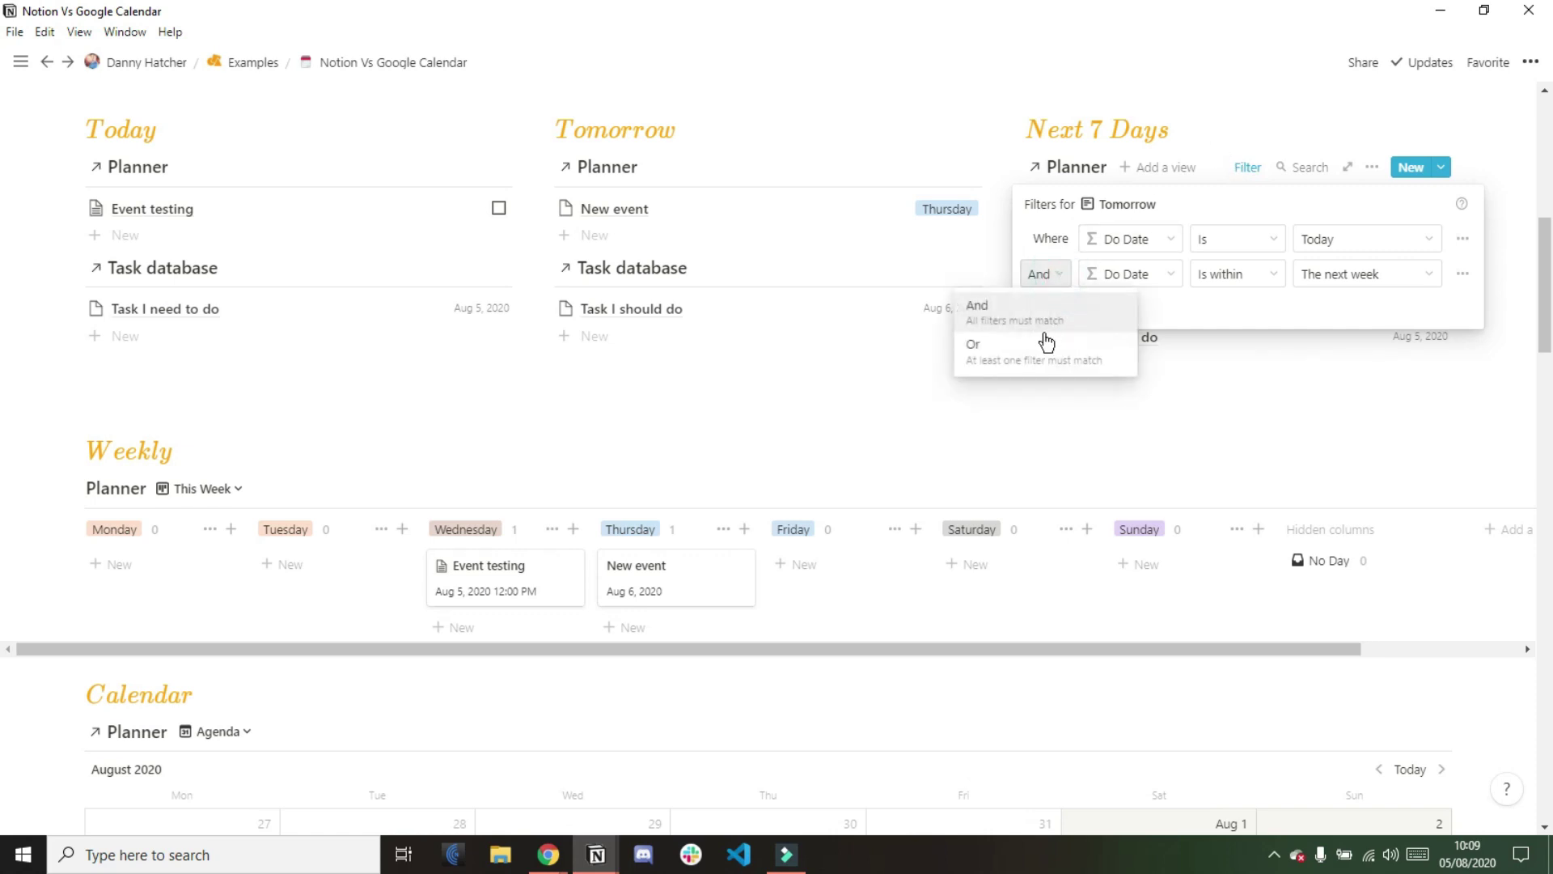
left_click(1043, 346)
left_click(1184, 116)
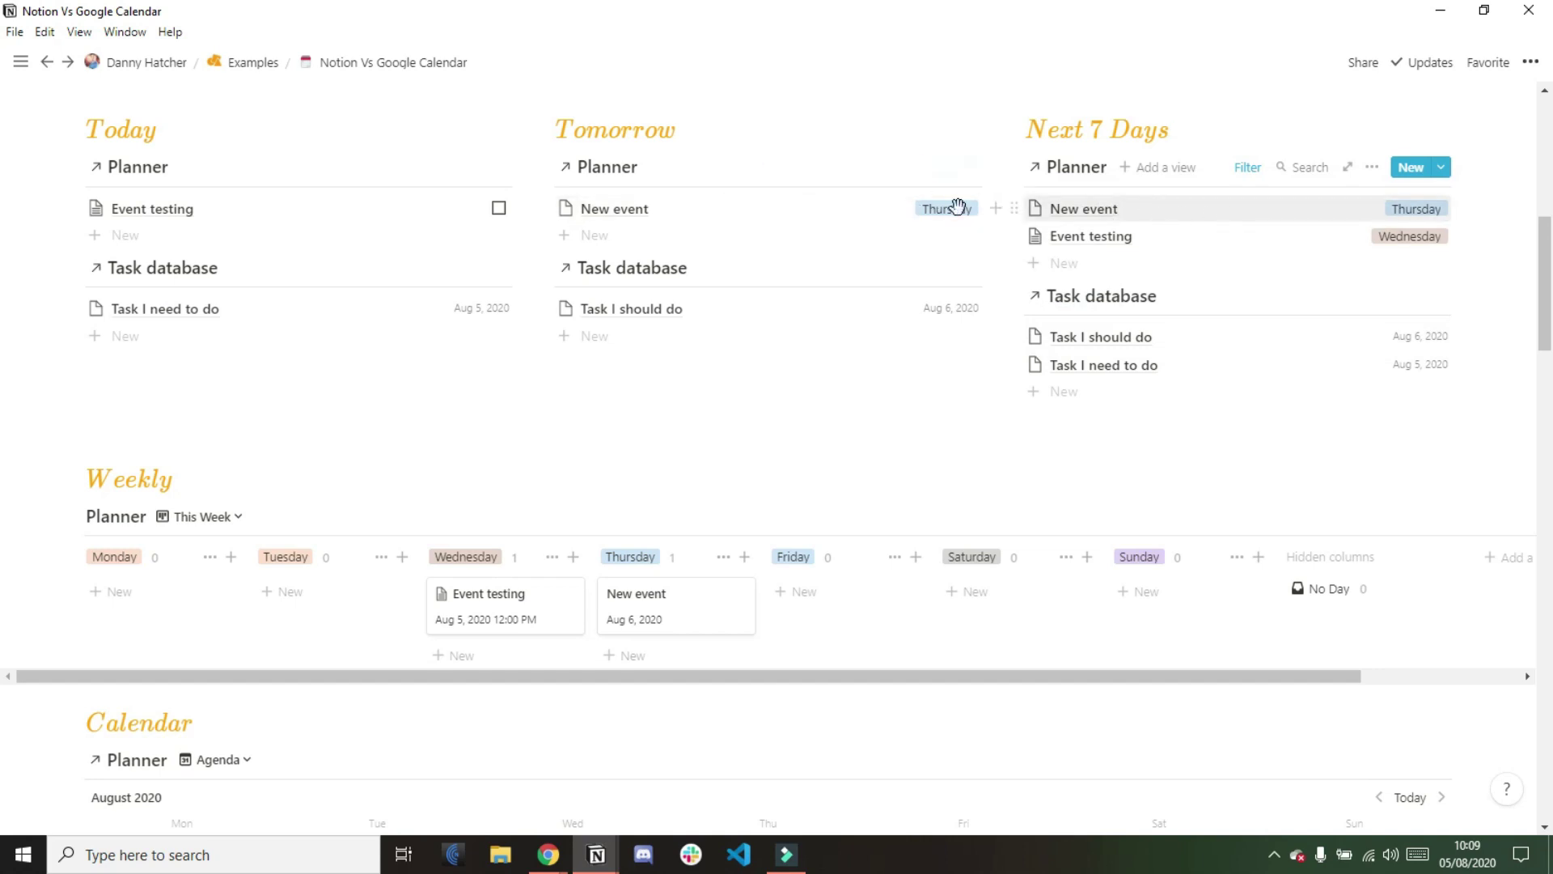
Move New event from Thursday to Friday on the weekly Planner board
left_click(683, 603)
left_click_drag(727, 610, 840, 603)
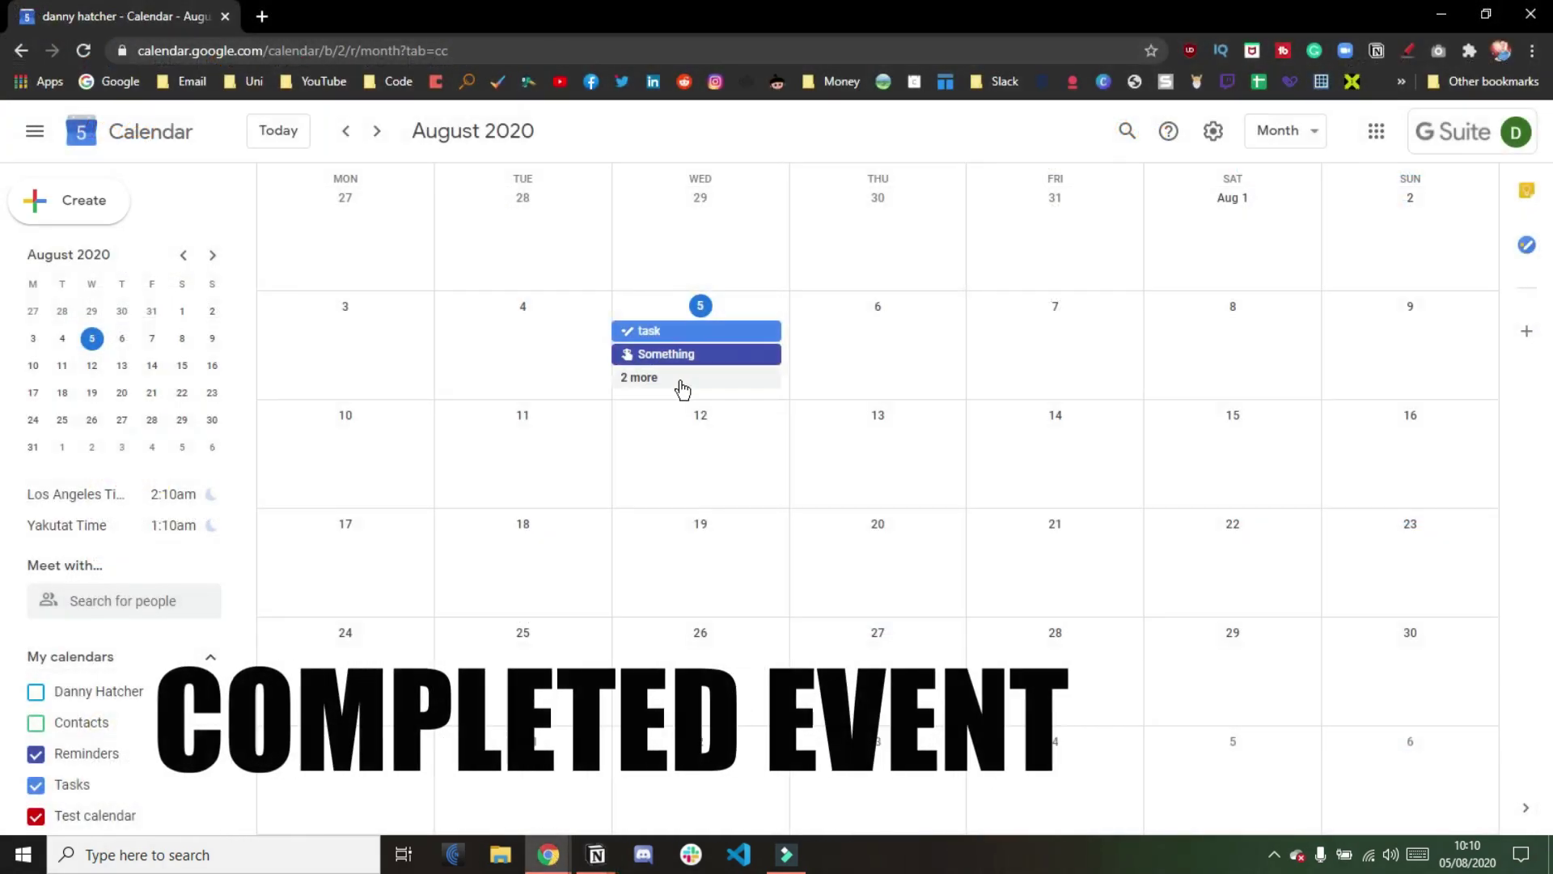
Switch to Google Calendar and move Event test and the red all-day task from August 5 to August 4
left_click(682, 386)
left_click_drag(682, 386, 555, 388)
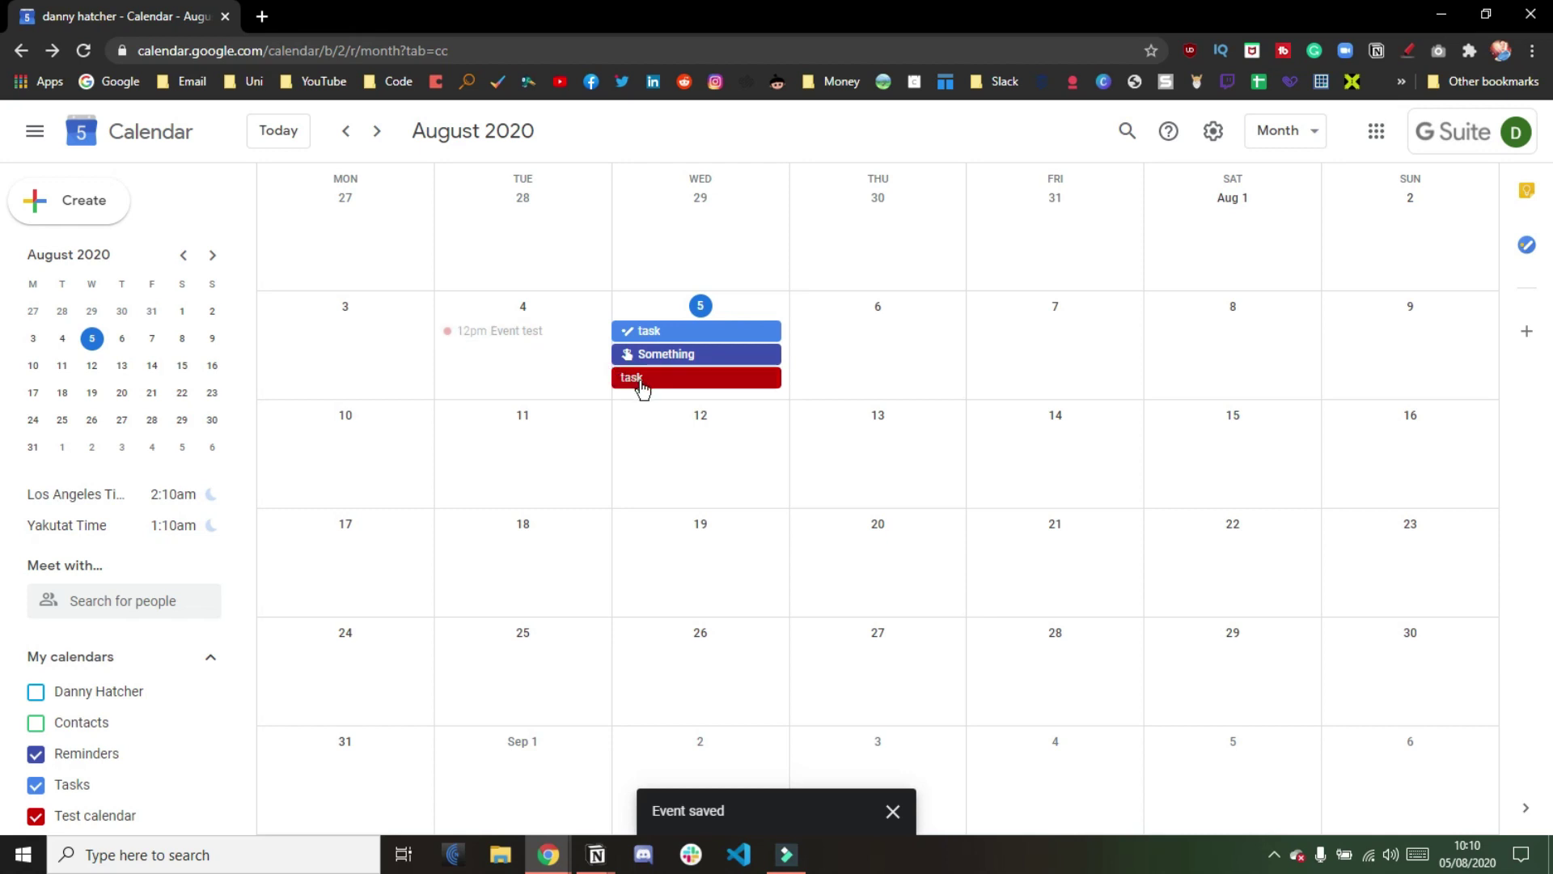
left_click_drag(647, 386, 506, 361)
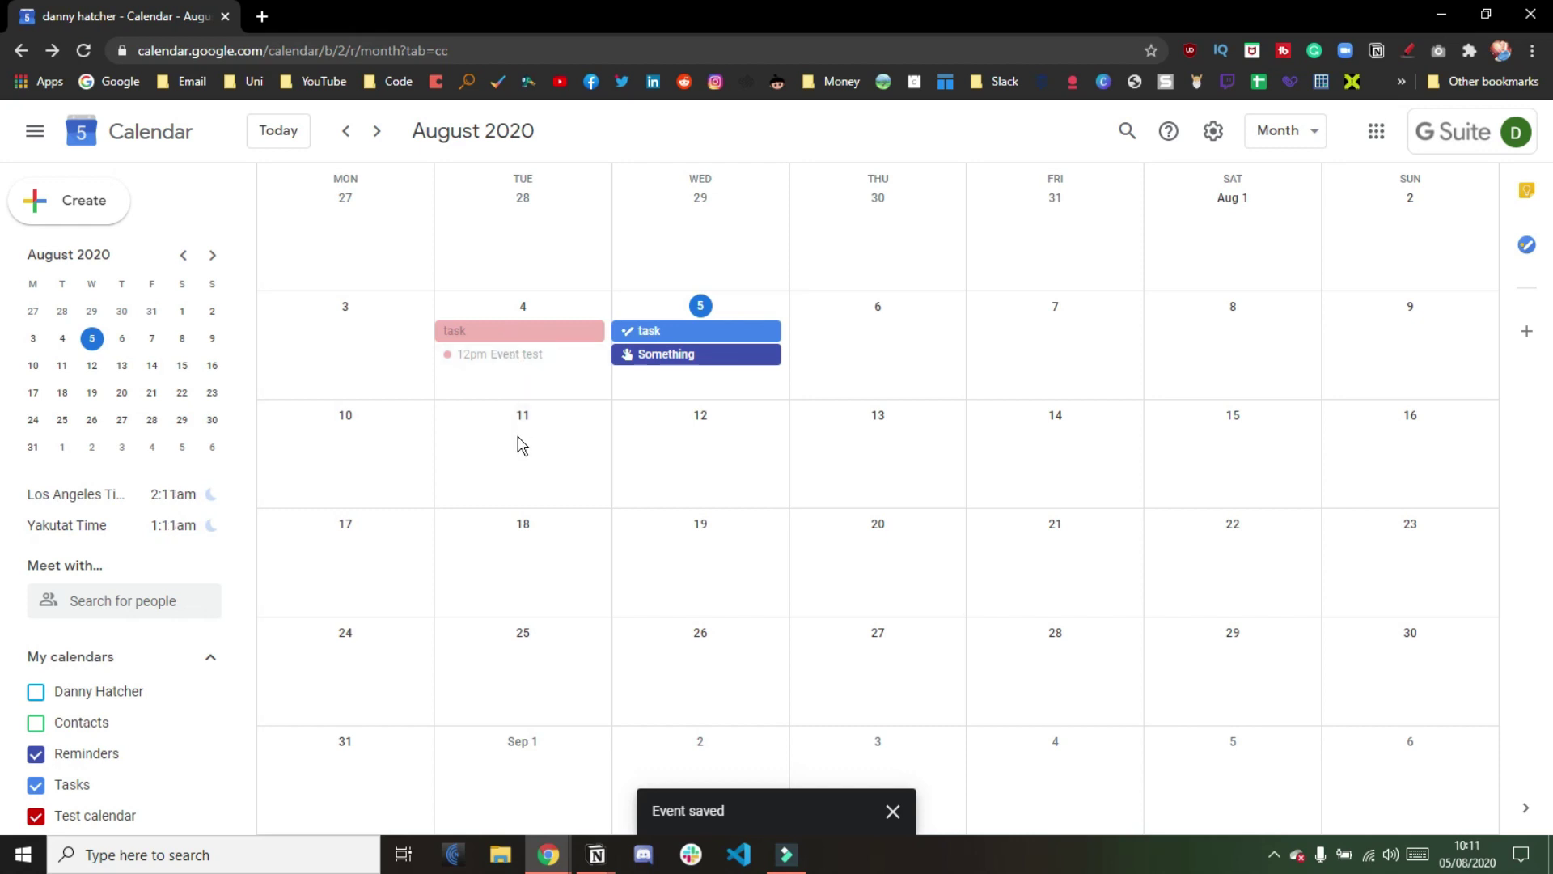
Switch to Notion and add a filter to the Today section's Planner list showing only entries where Done is unchecked
left_click(595, 851)
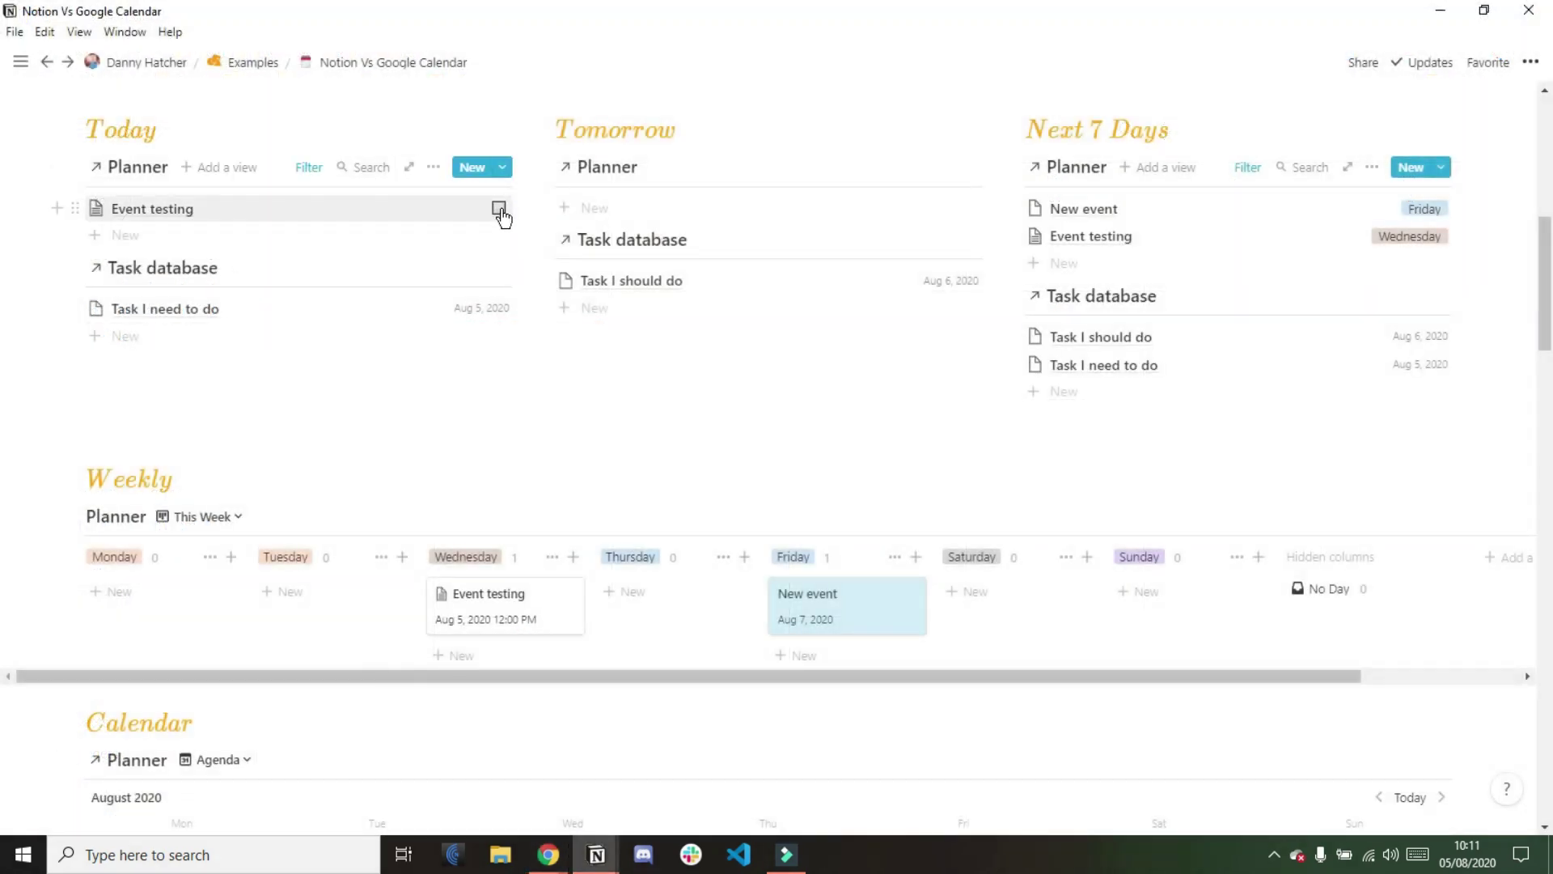
left_click(310, 169)
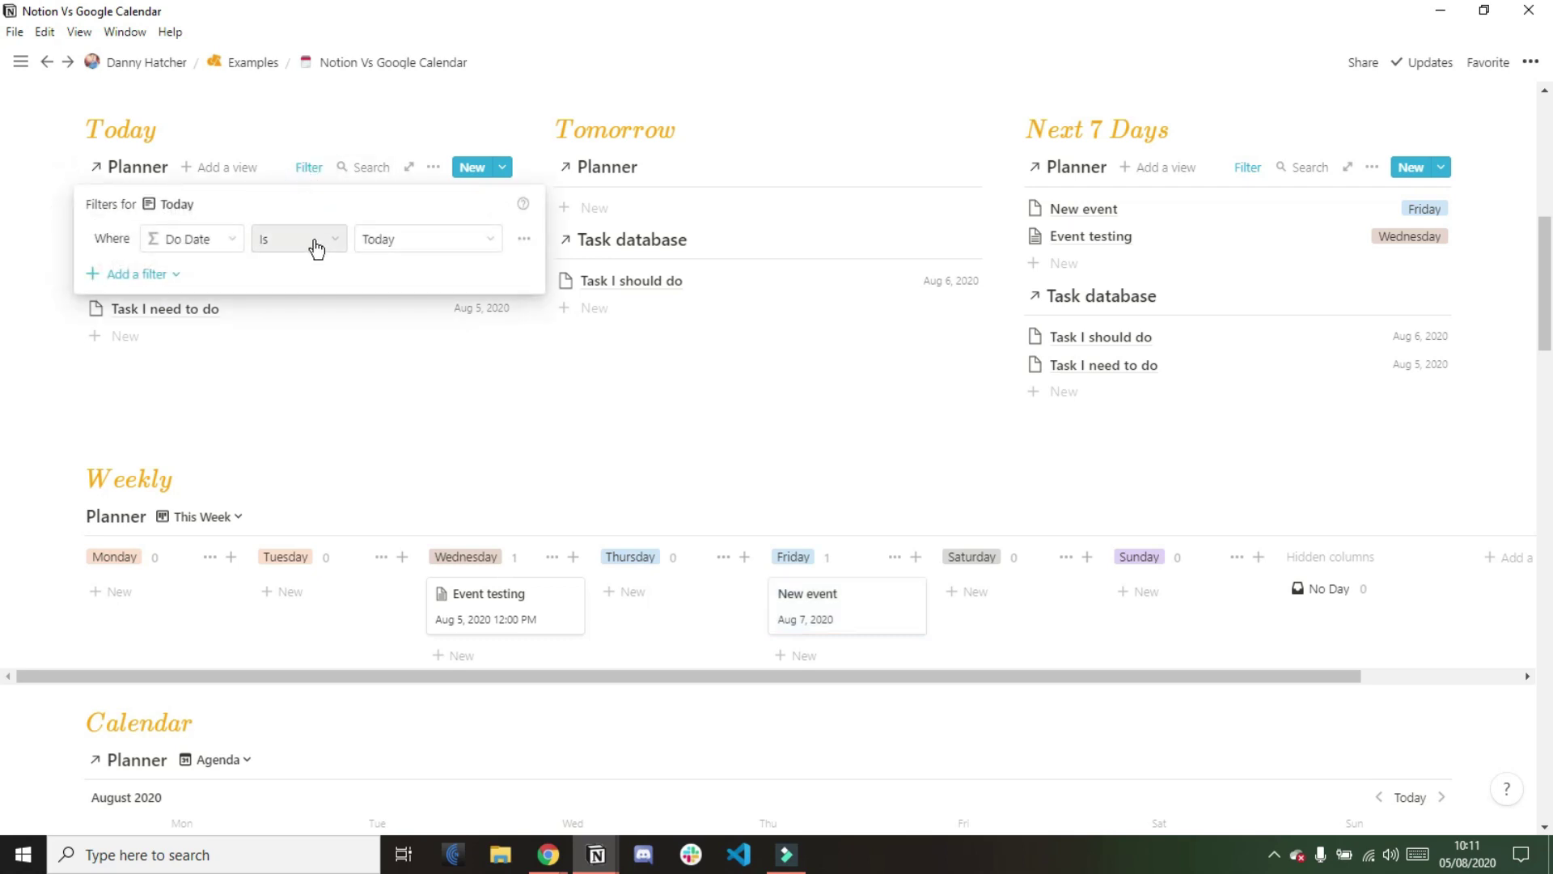
left_click(182, 277)
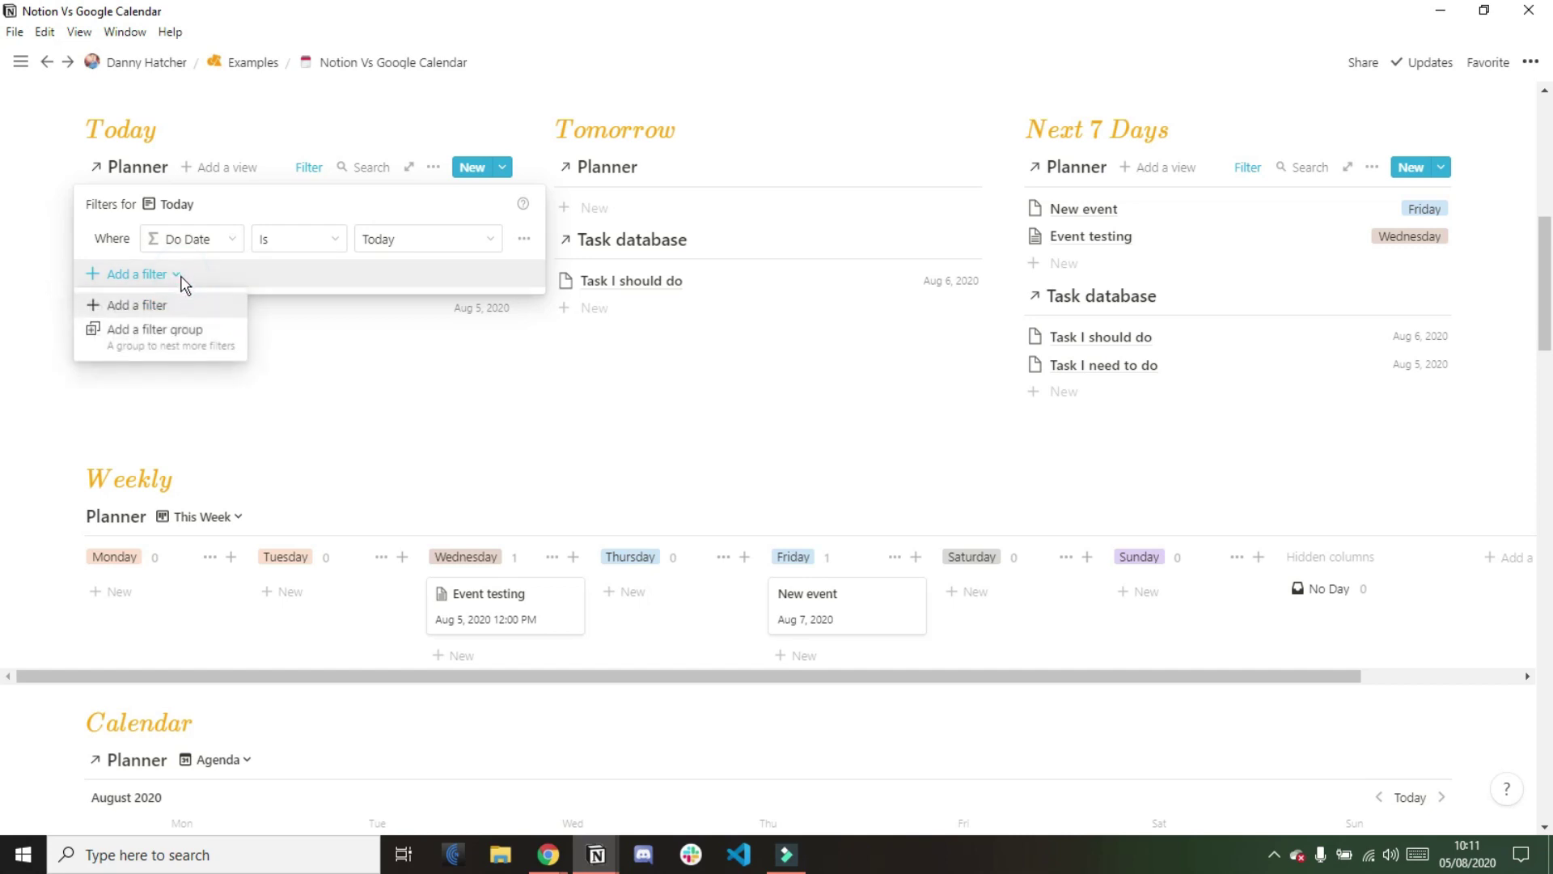
left_click(180, 305)
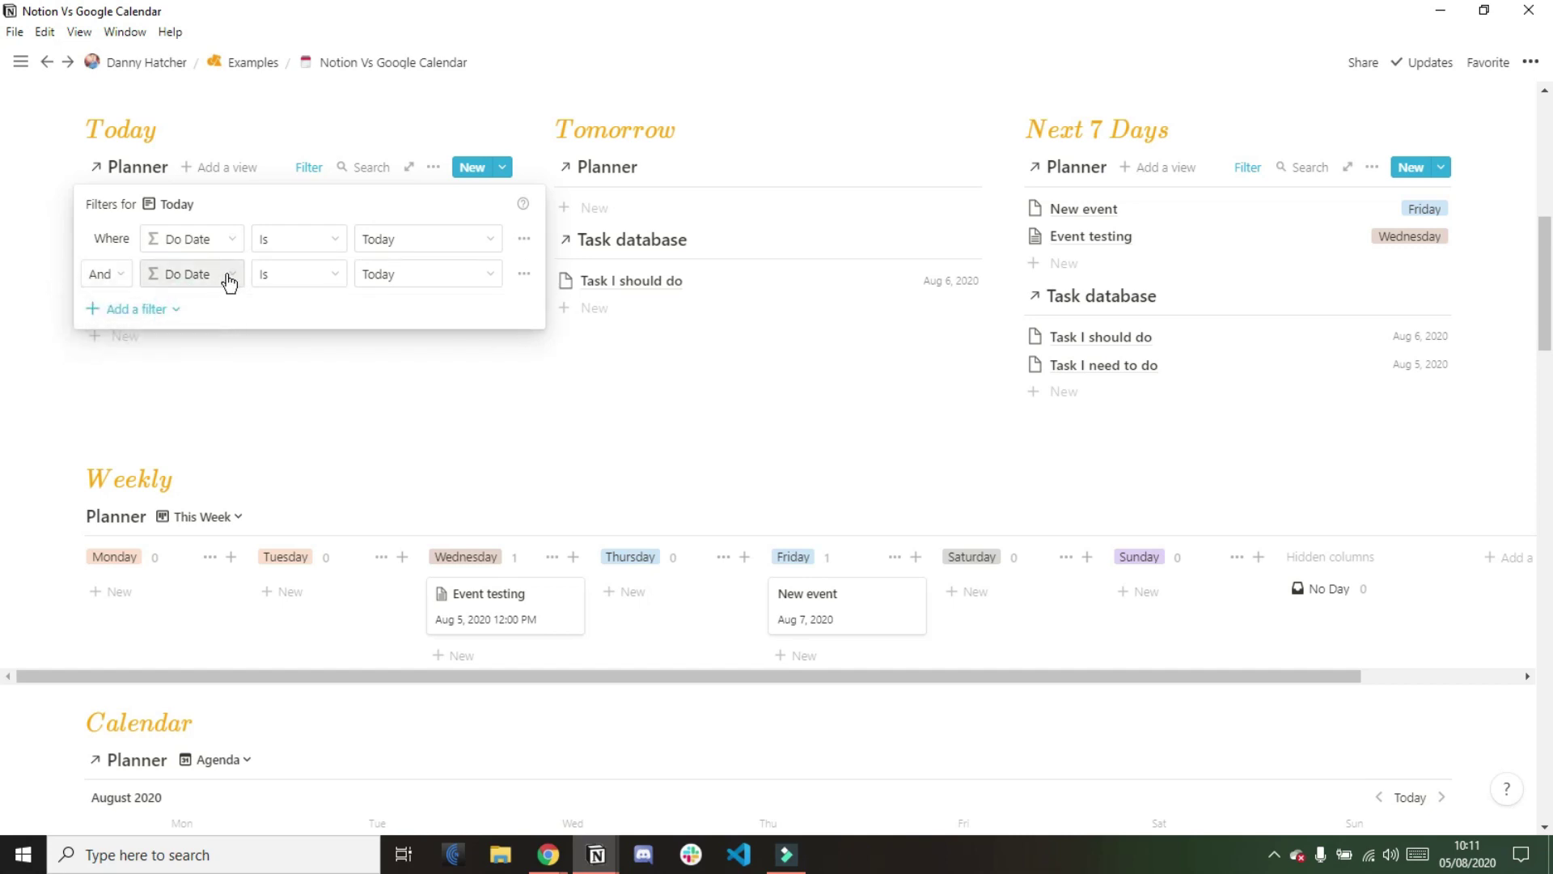
left_click(213, 279)
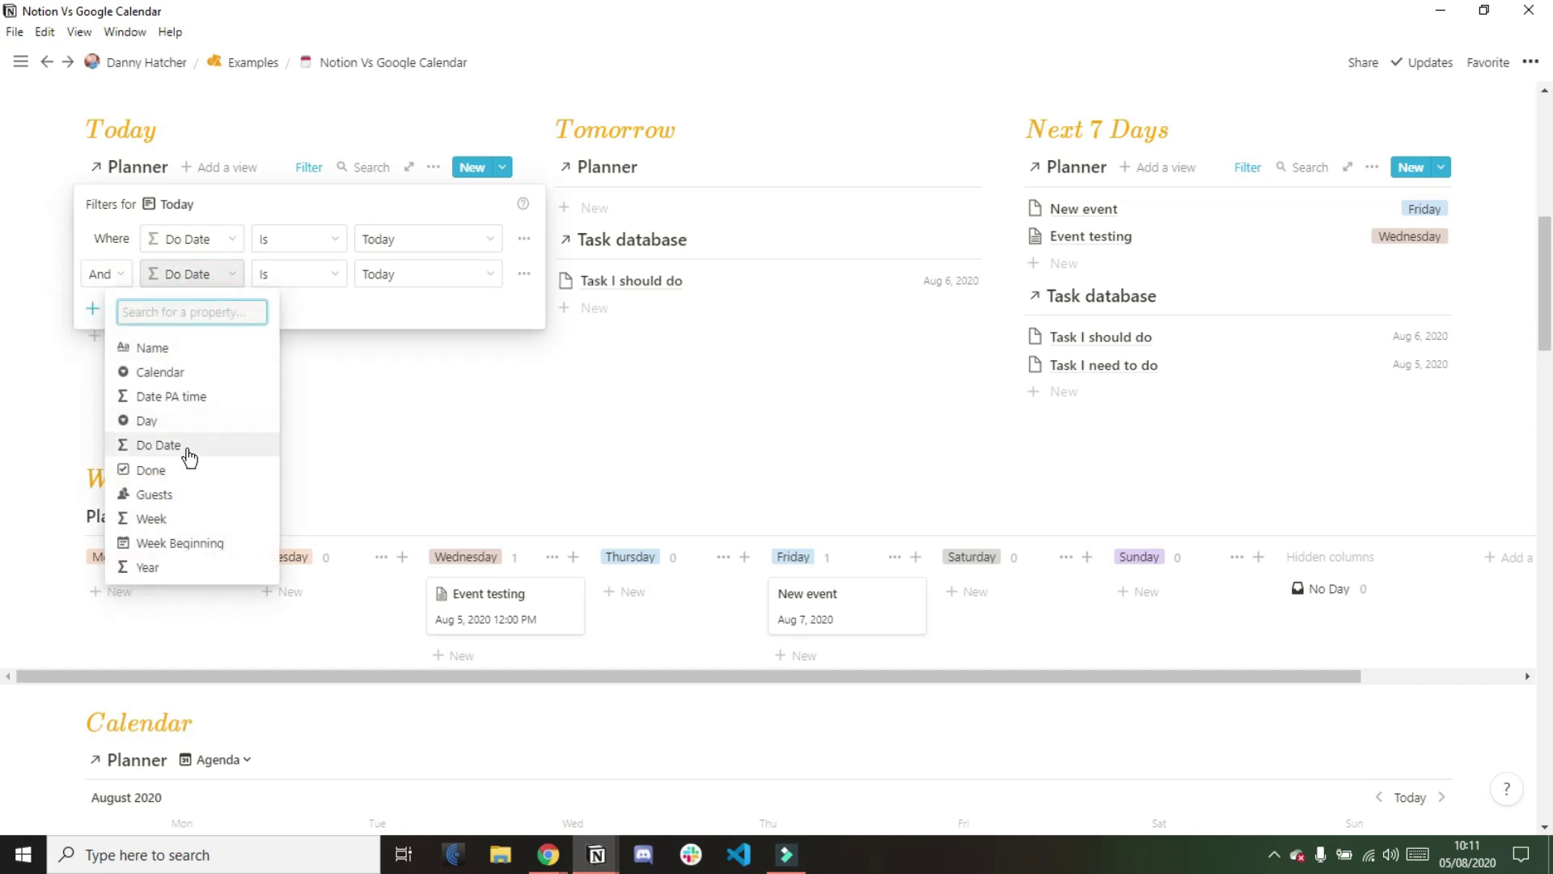
left_click(150, 469)
left_click(370, 290)
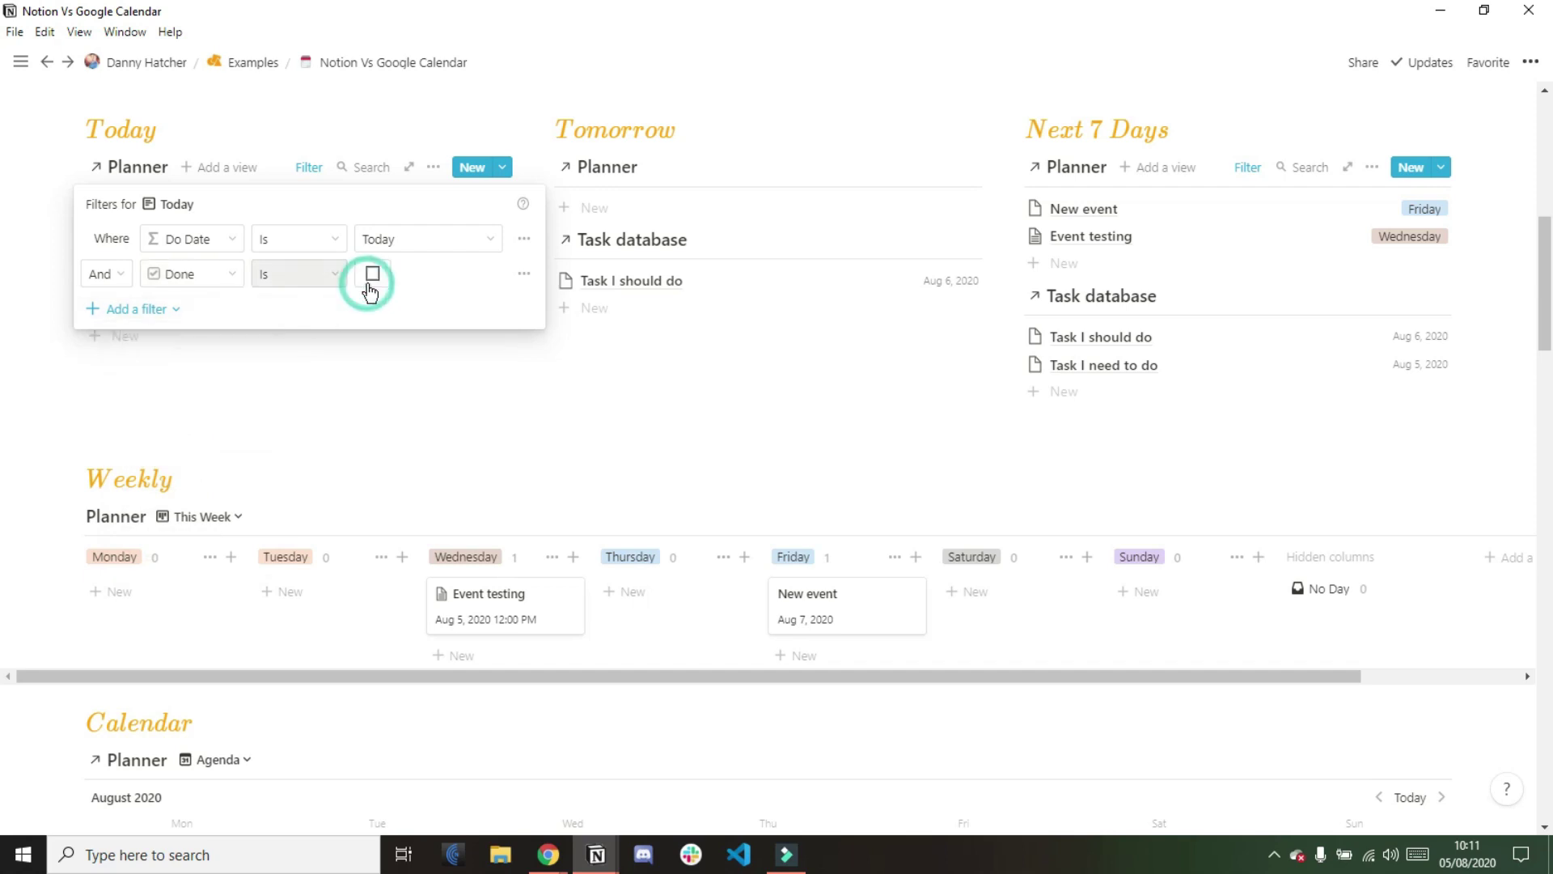
left_click(396, 126)
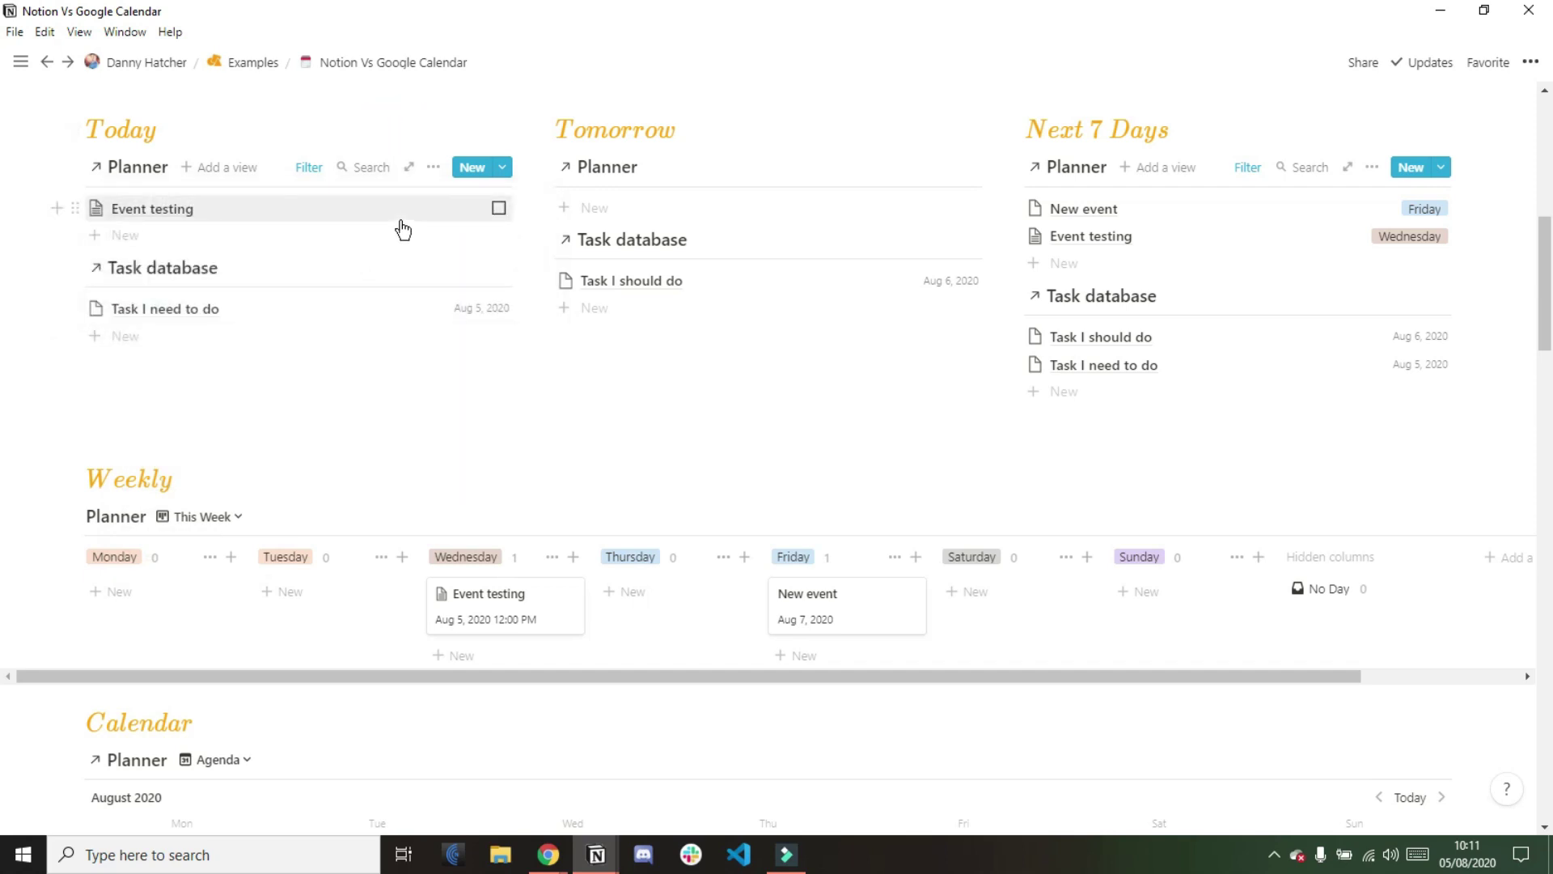
Mark Event testing as done in the Today section's Planner list, and unmark it in its entry opened from the Calendar section
left_click(499, 209)
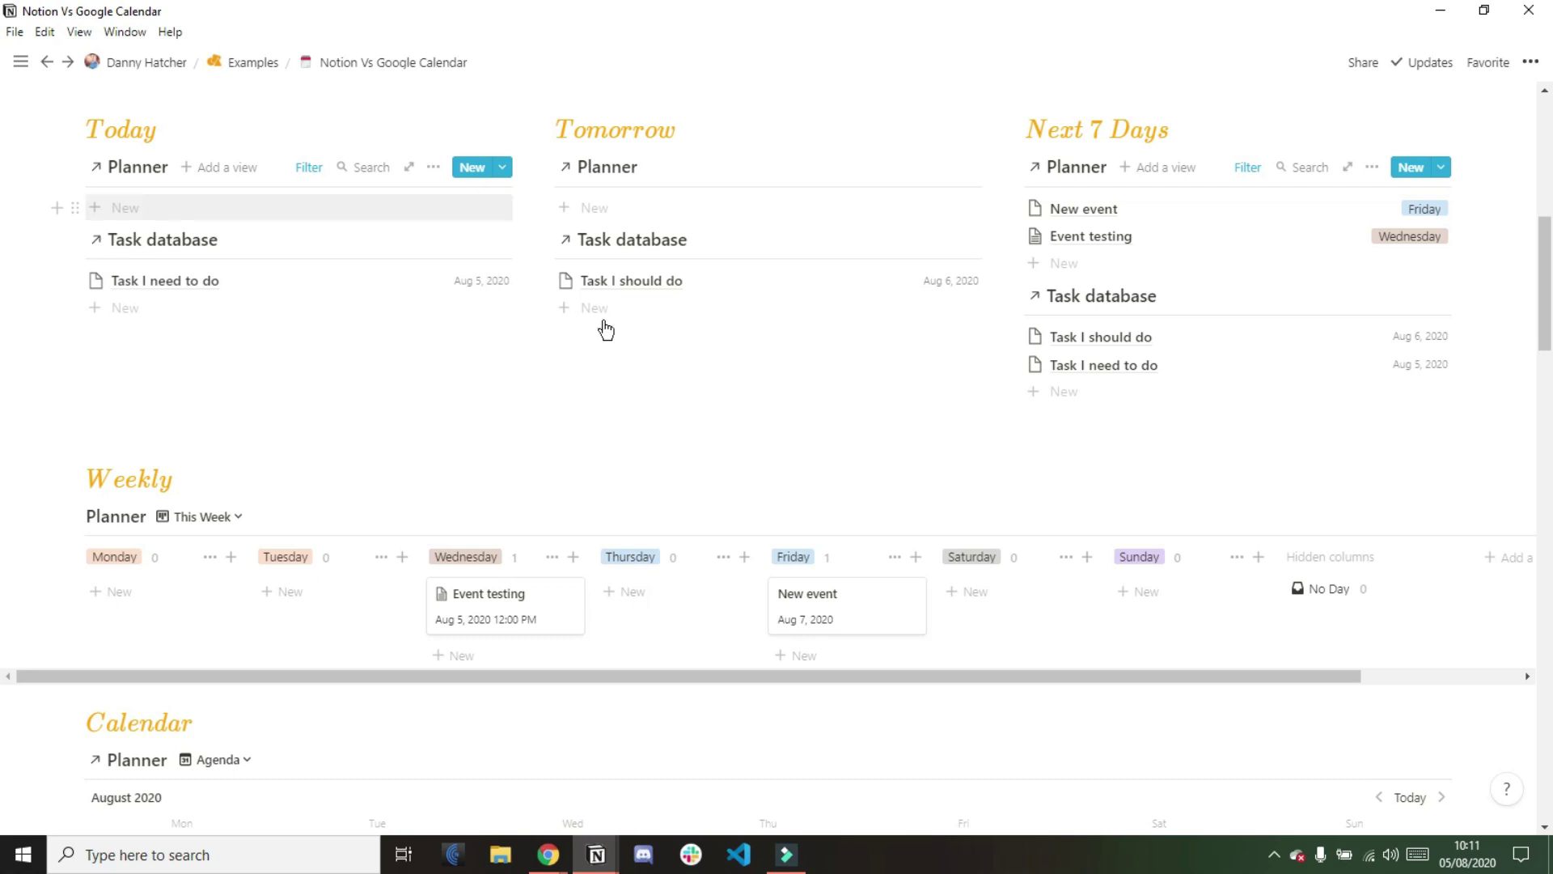
scroll(716, 416, "down", 5)
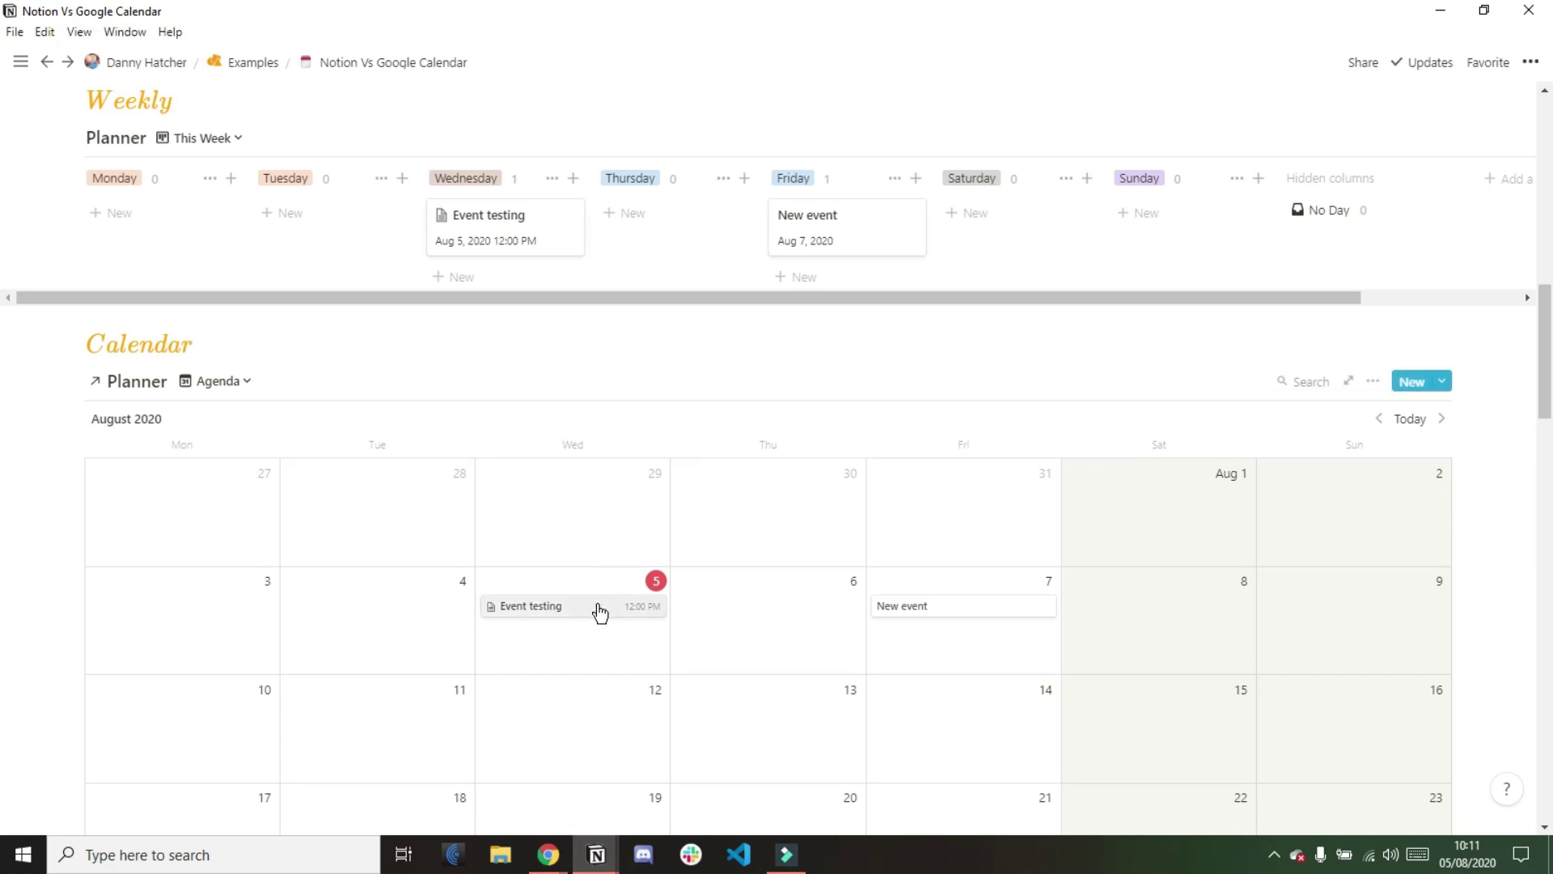
left_click(599, 607)
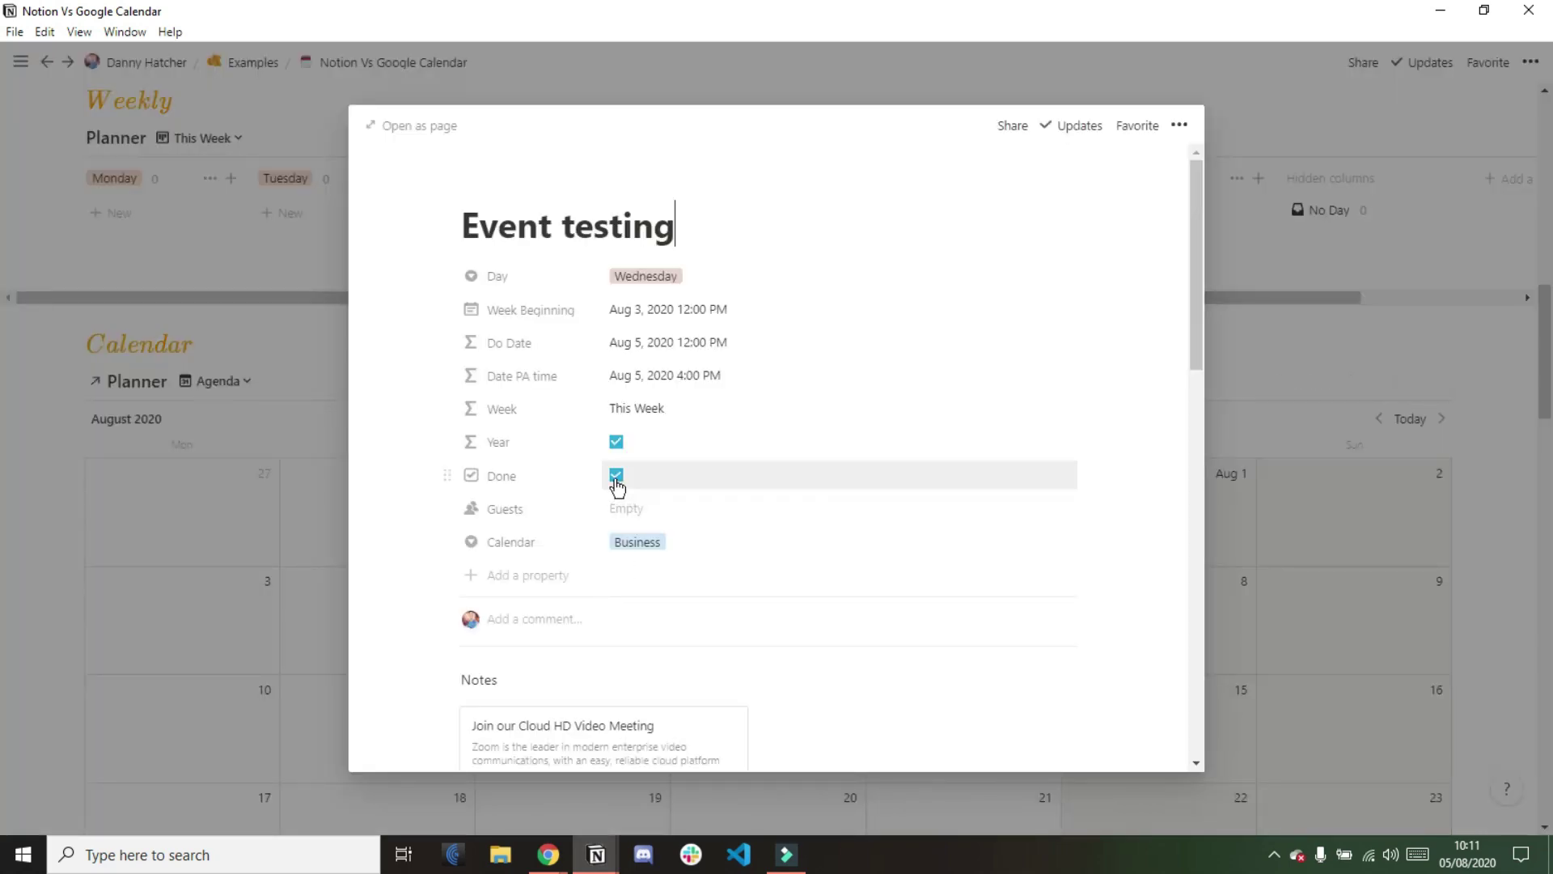
left_click(617, 479)
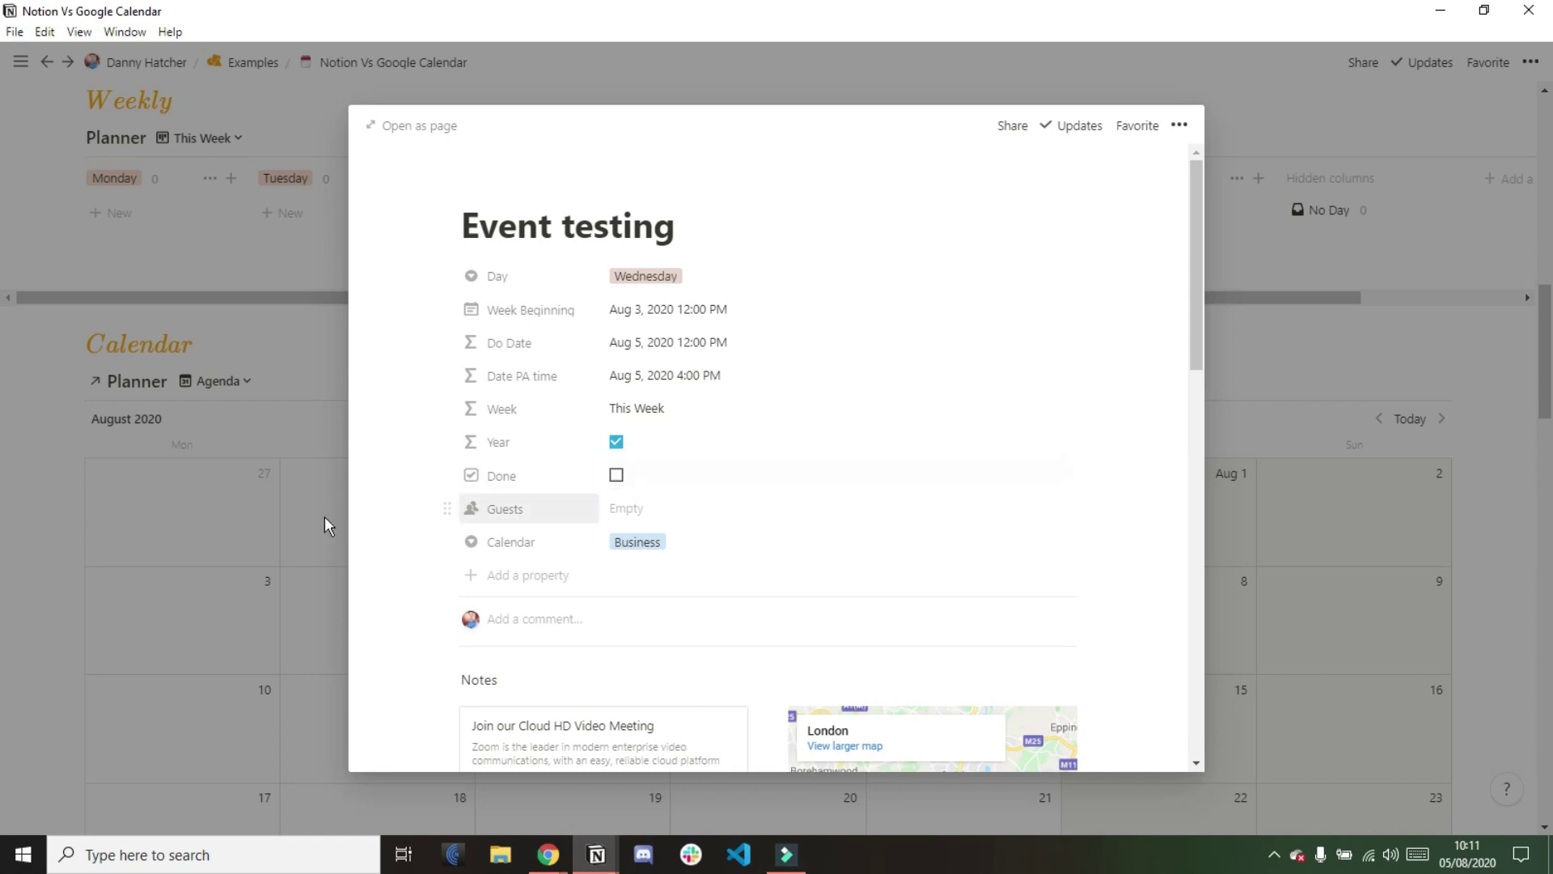
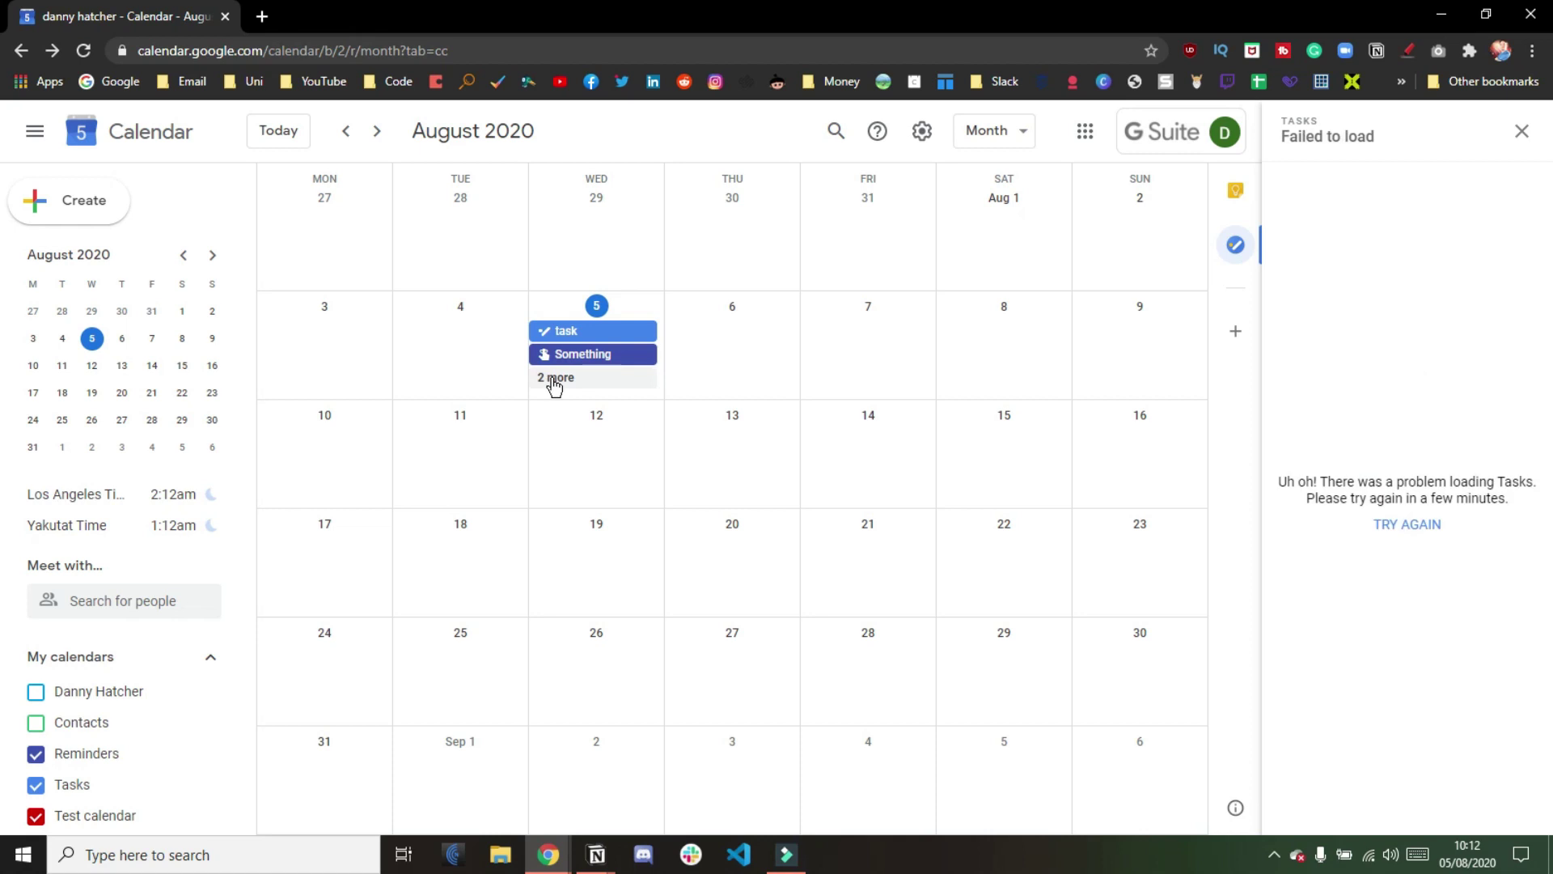
Switch to Google Calendar, reload the Tasks list, and set the date of sub task to Wednesday, August 5
left_click(1379, 524)
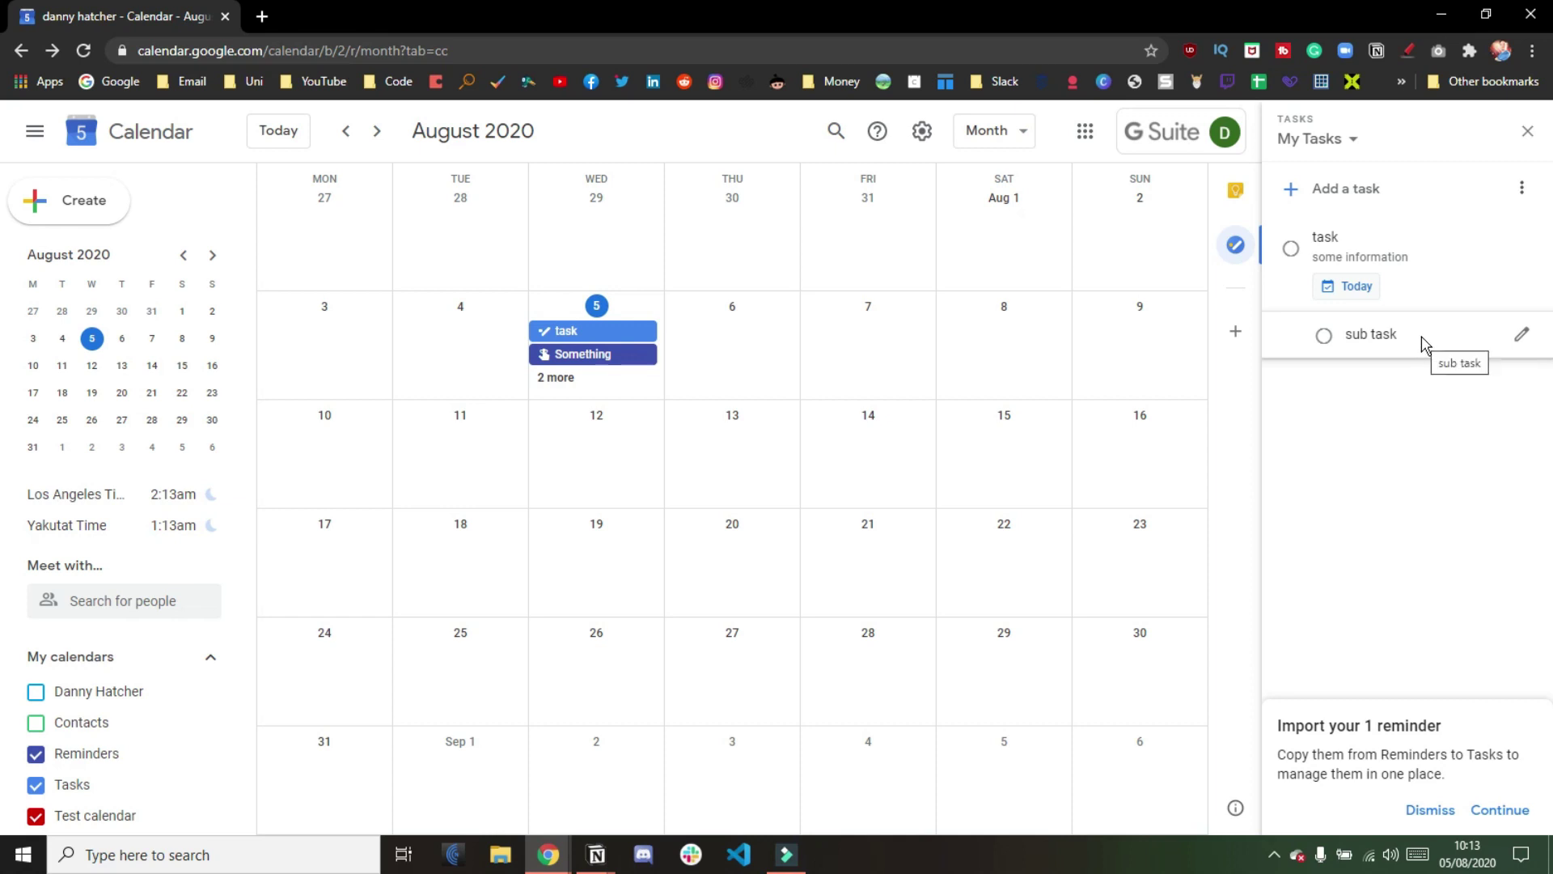
left_click(1522, 335)
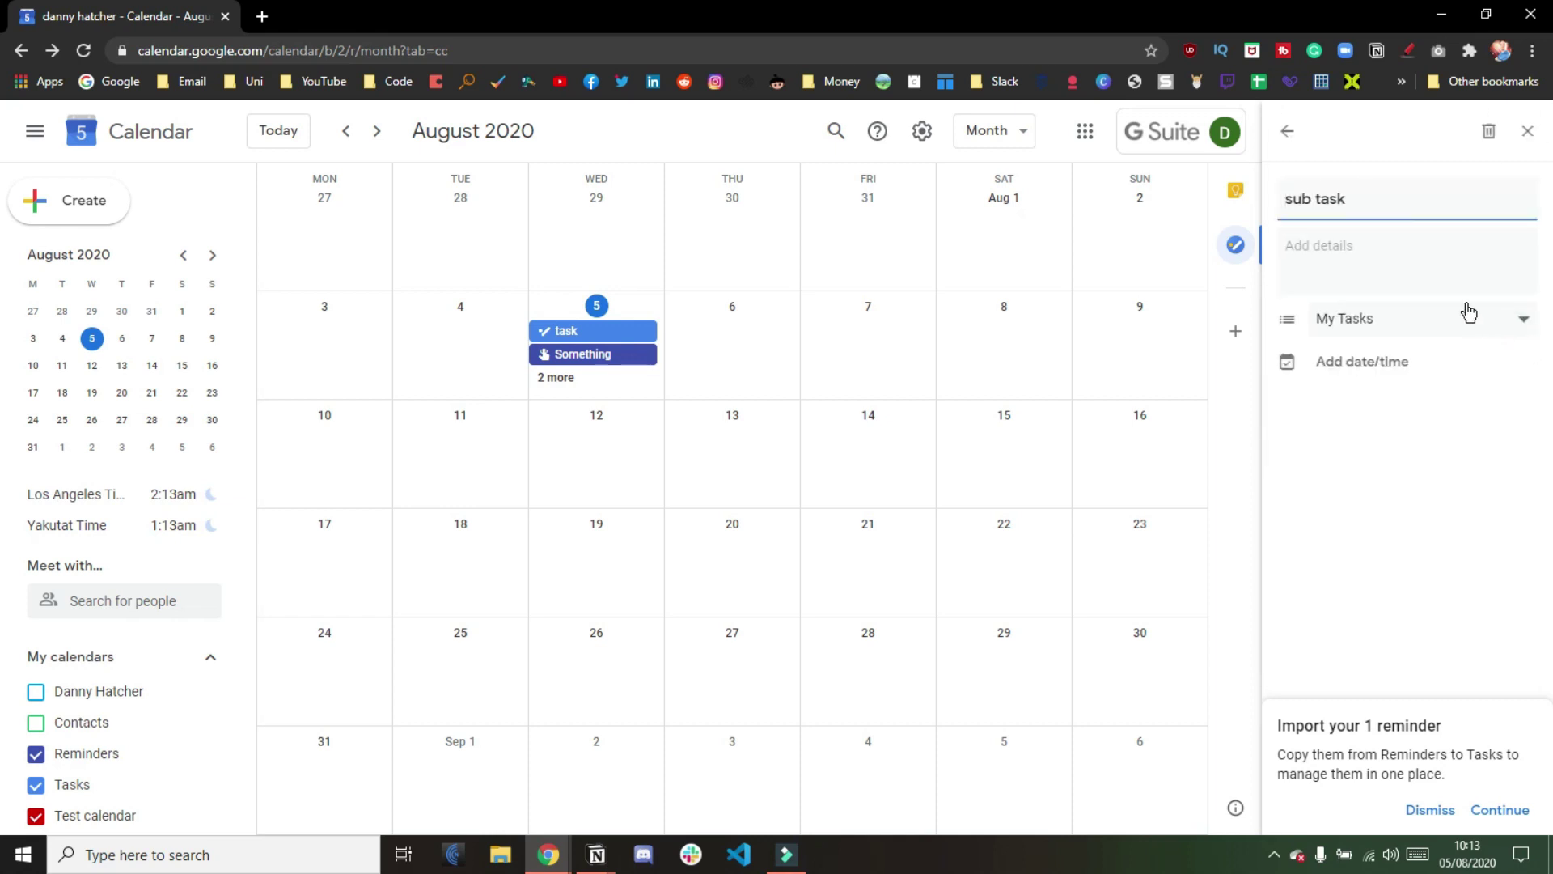
left_click(1352, 365)
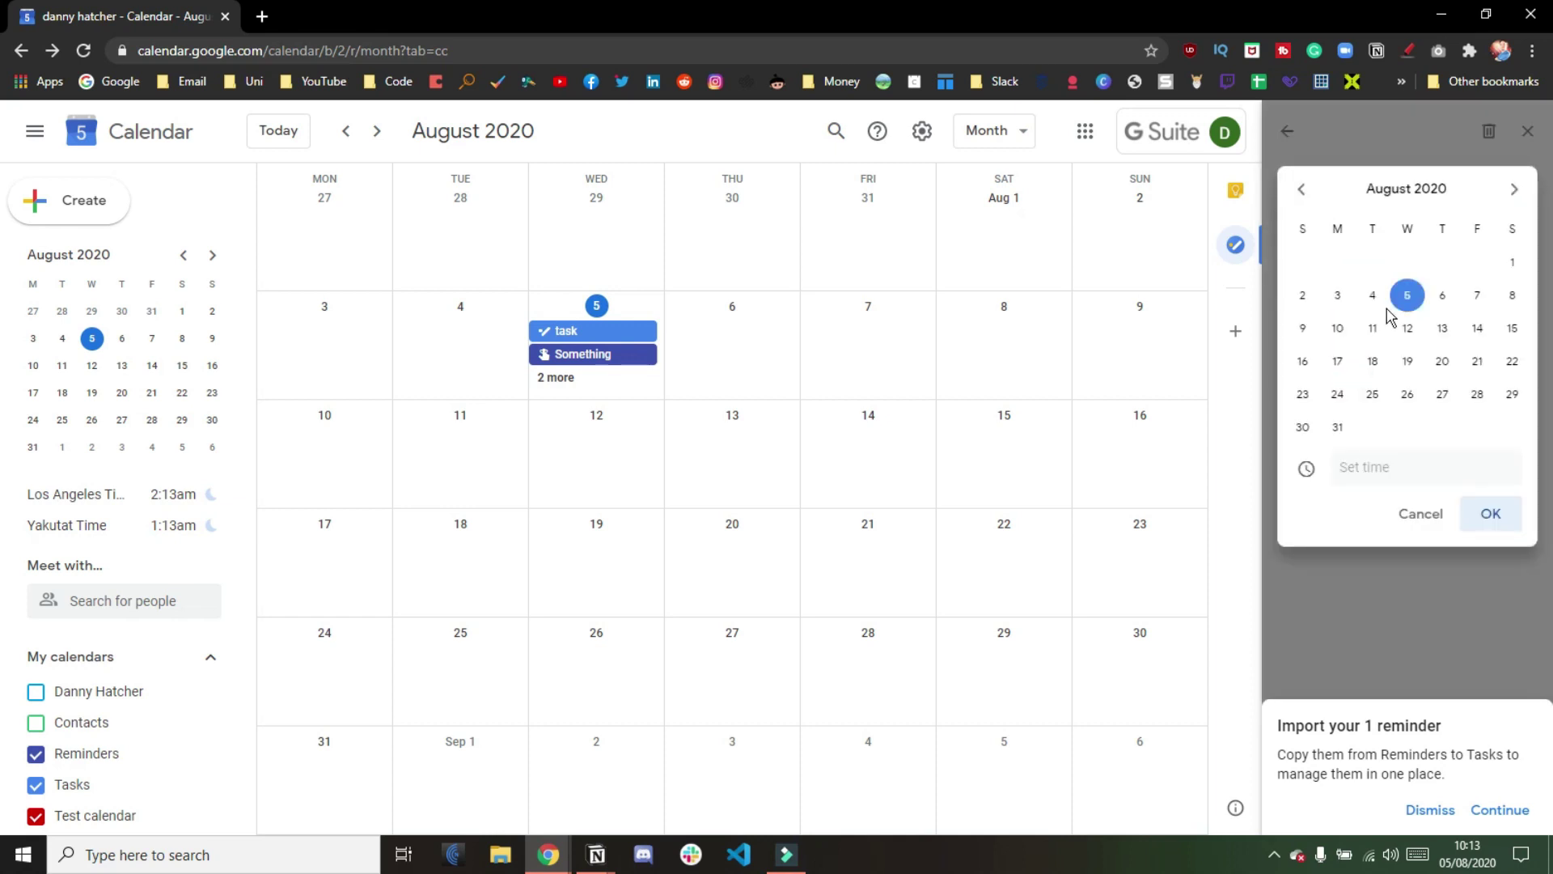
left_click(1409, 296)
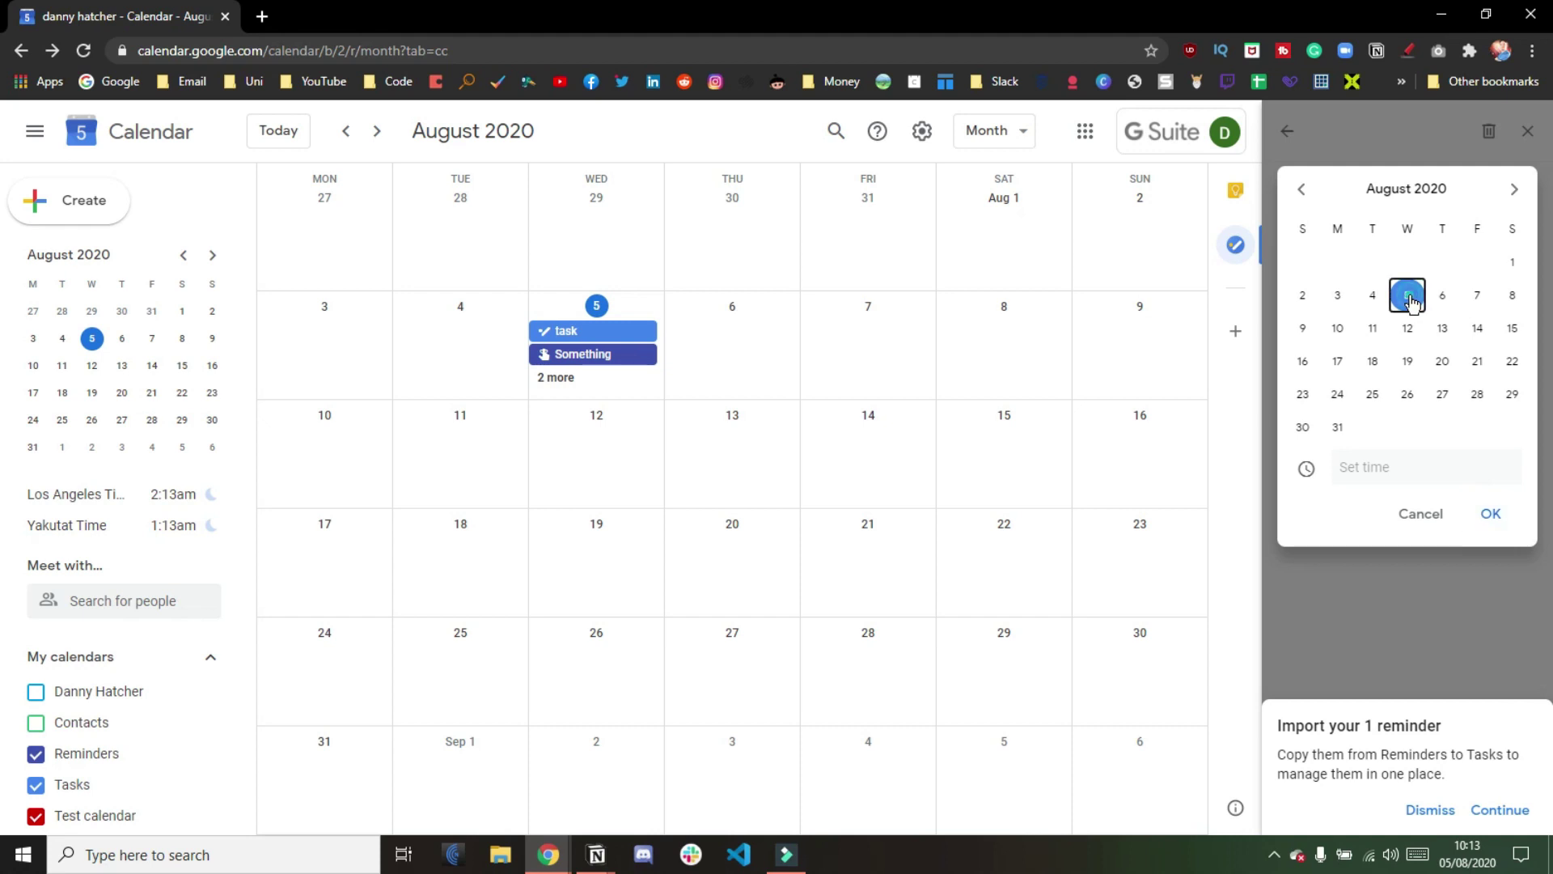
left_click(1491, 514)
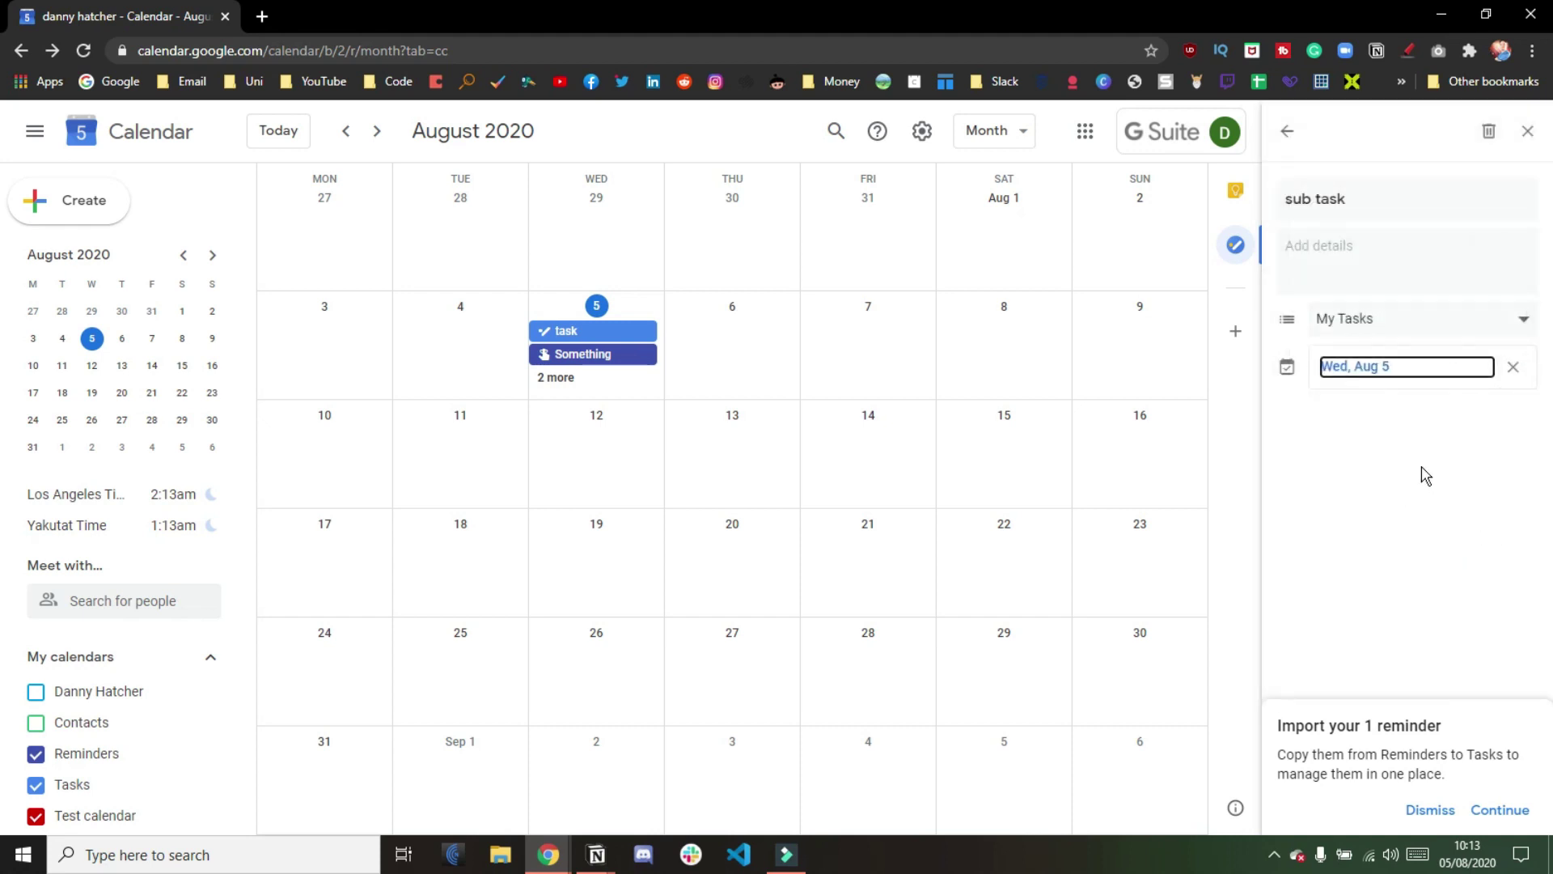
left_click(1287, 132)
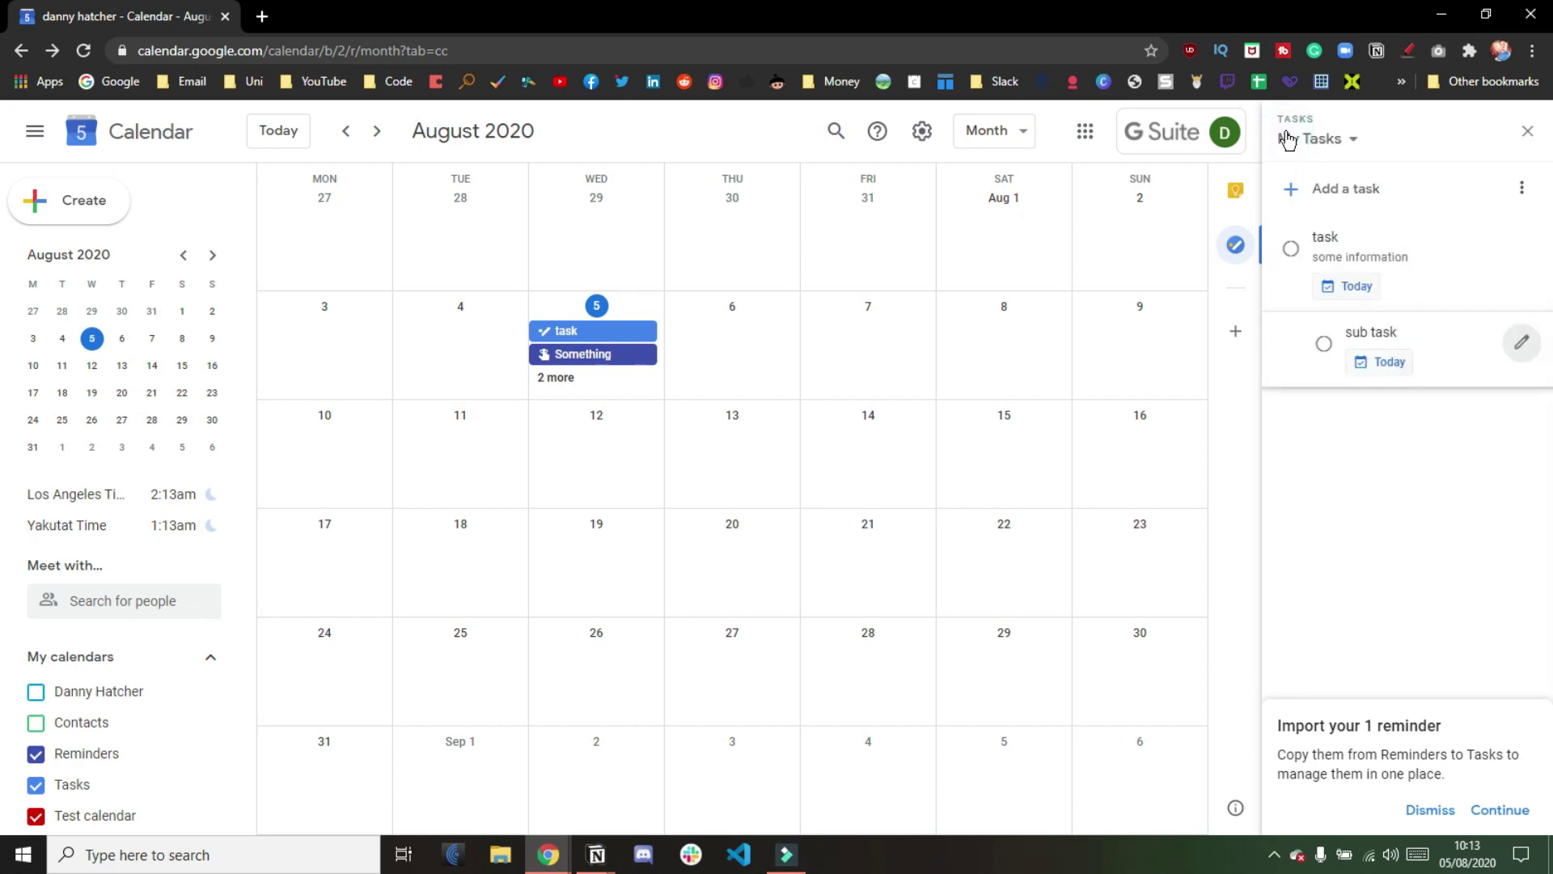
View the full list of August 5 items in the month calendar, close it, and show it again
left_click(567, 379)
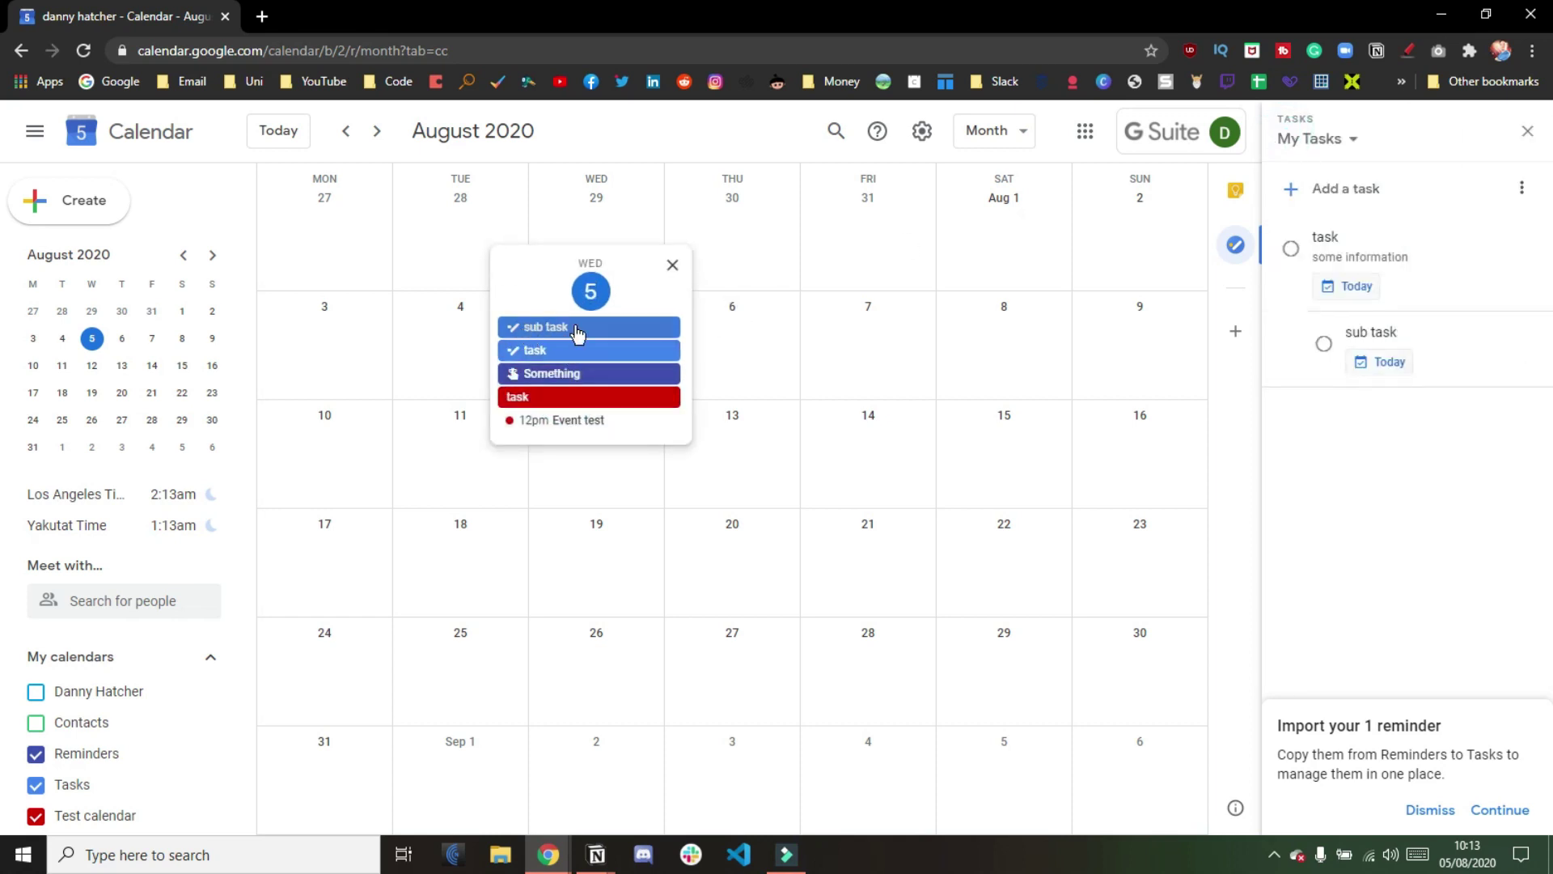
left_click(753, 368)
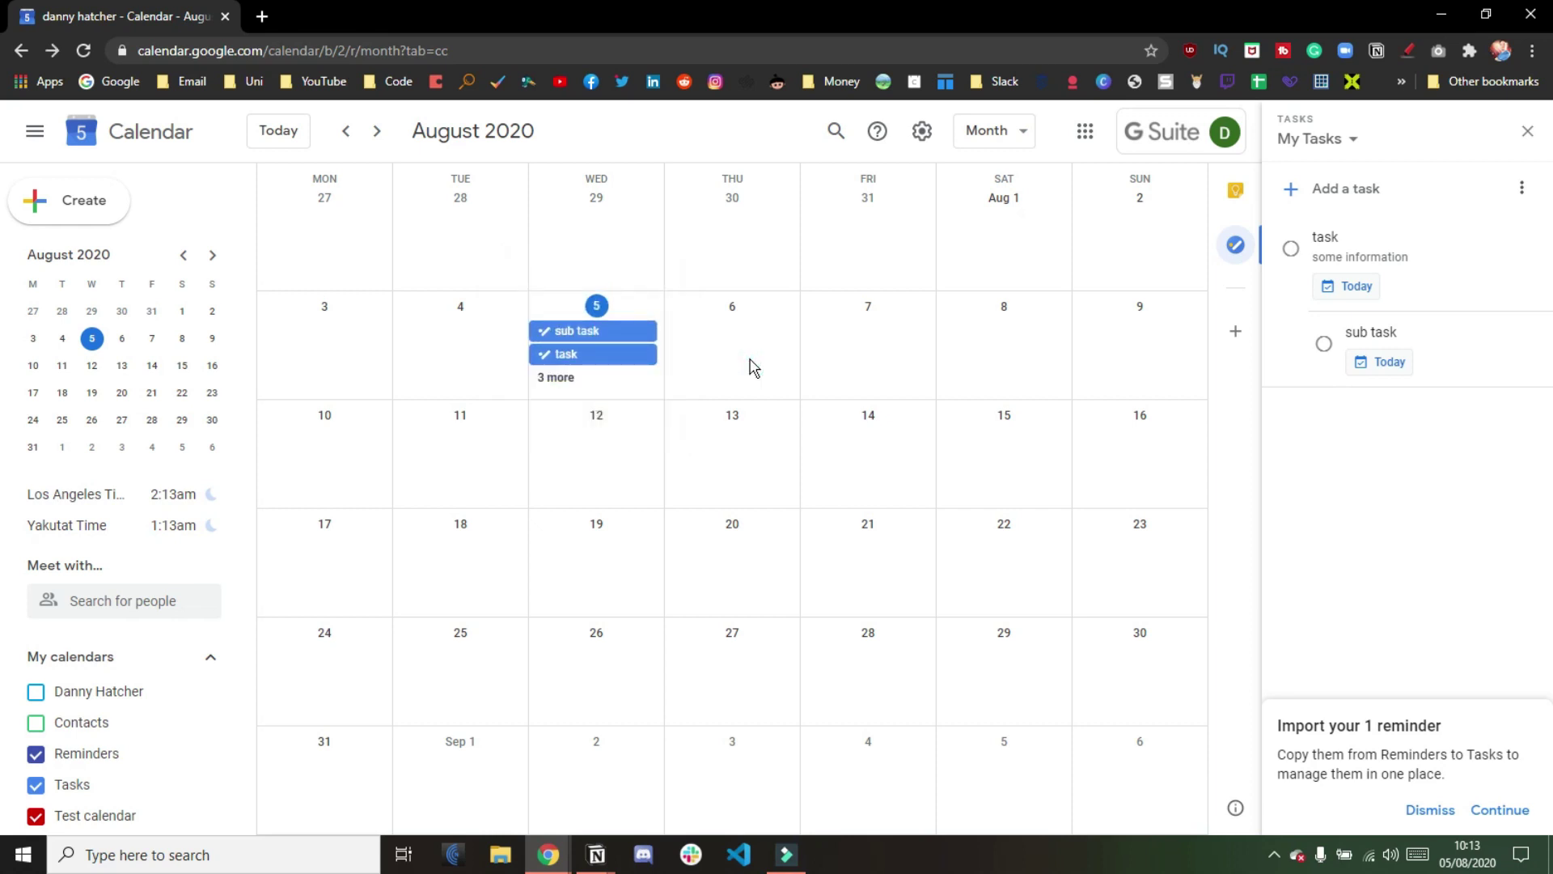
left_click(596, 387)
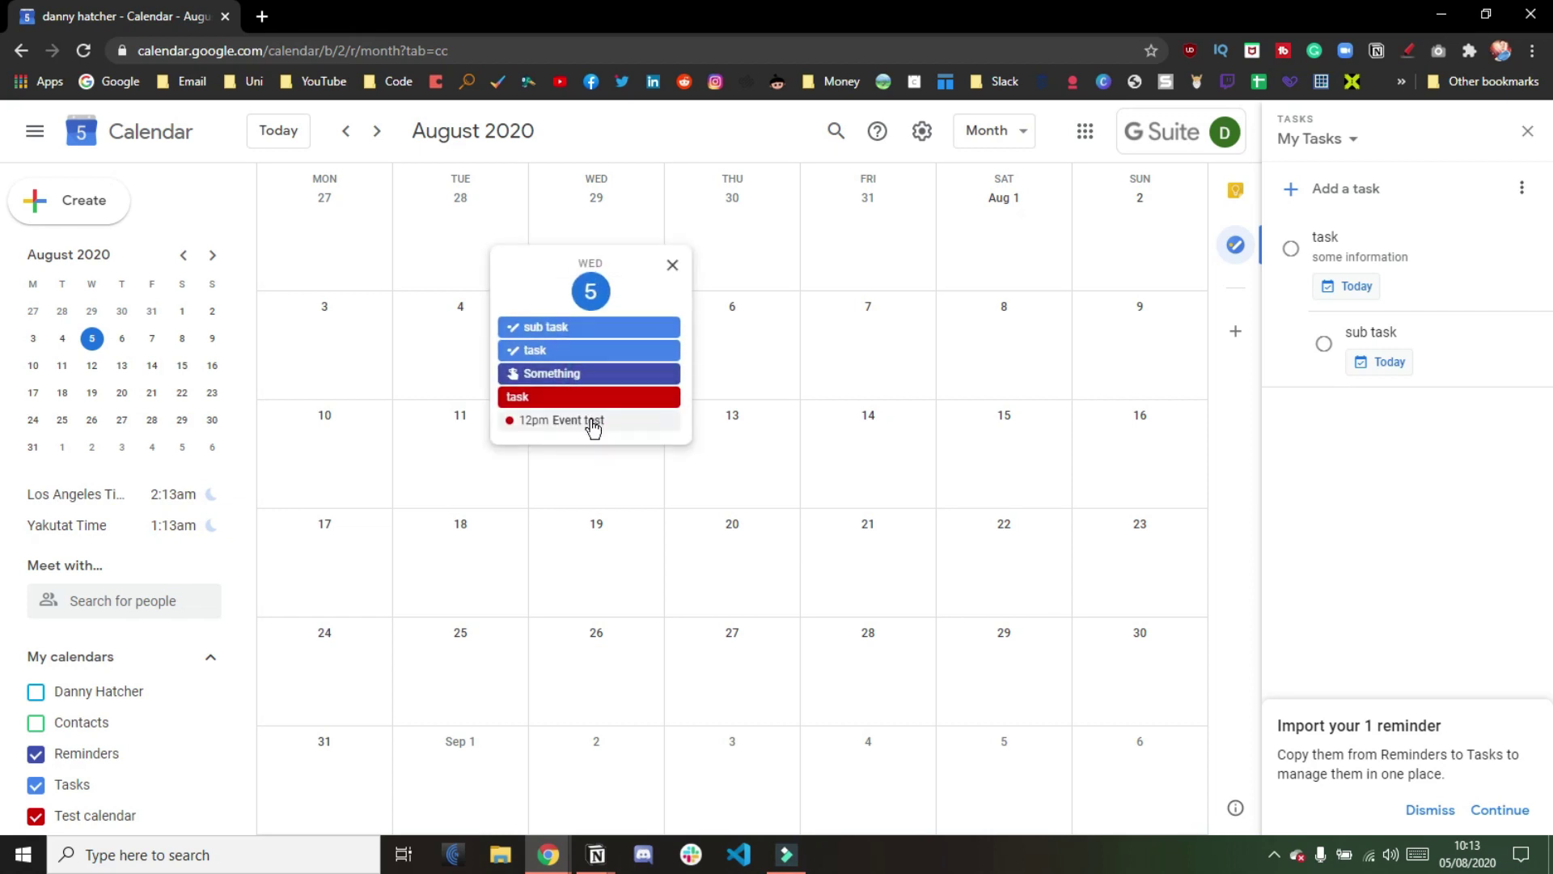
Hide the Tasks calendar and move the red task event from August 5 to August 4
left_click(450, 434)
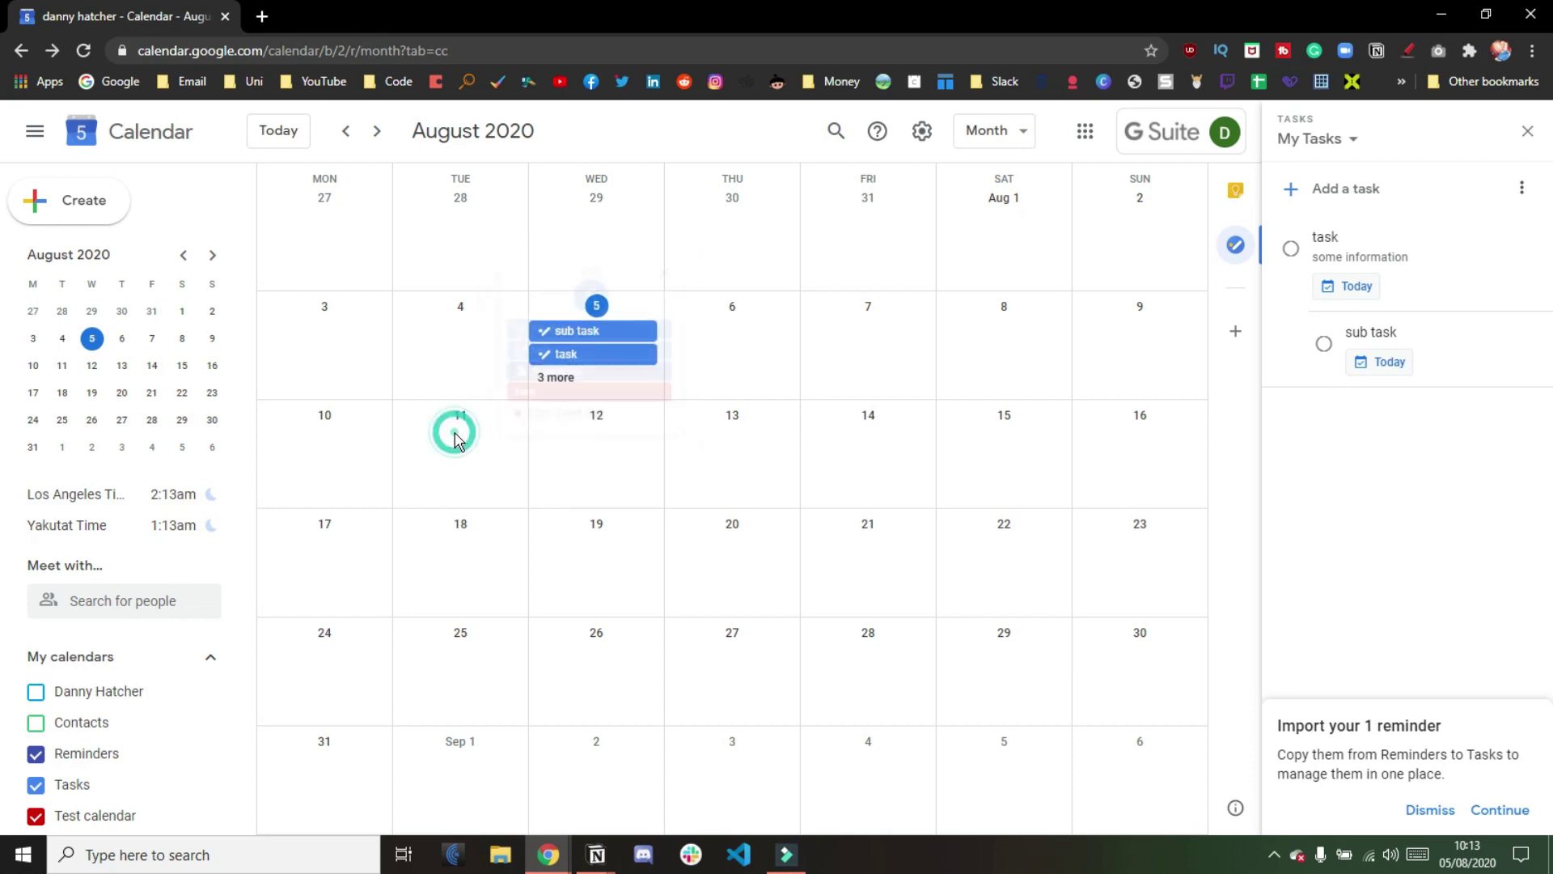
left_click(36, 785)
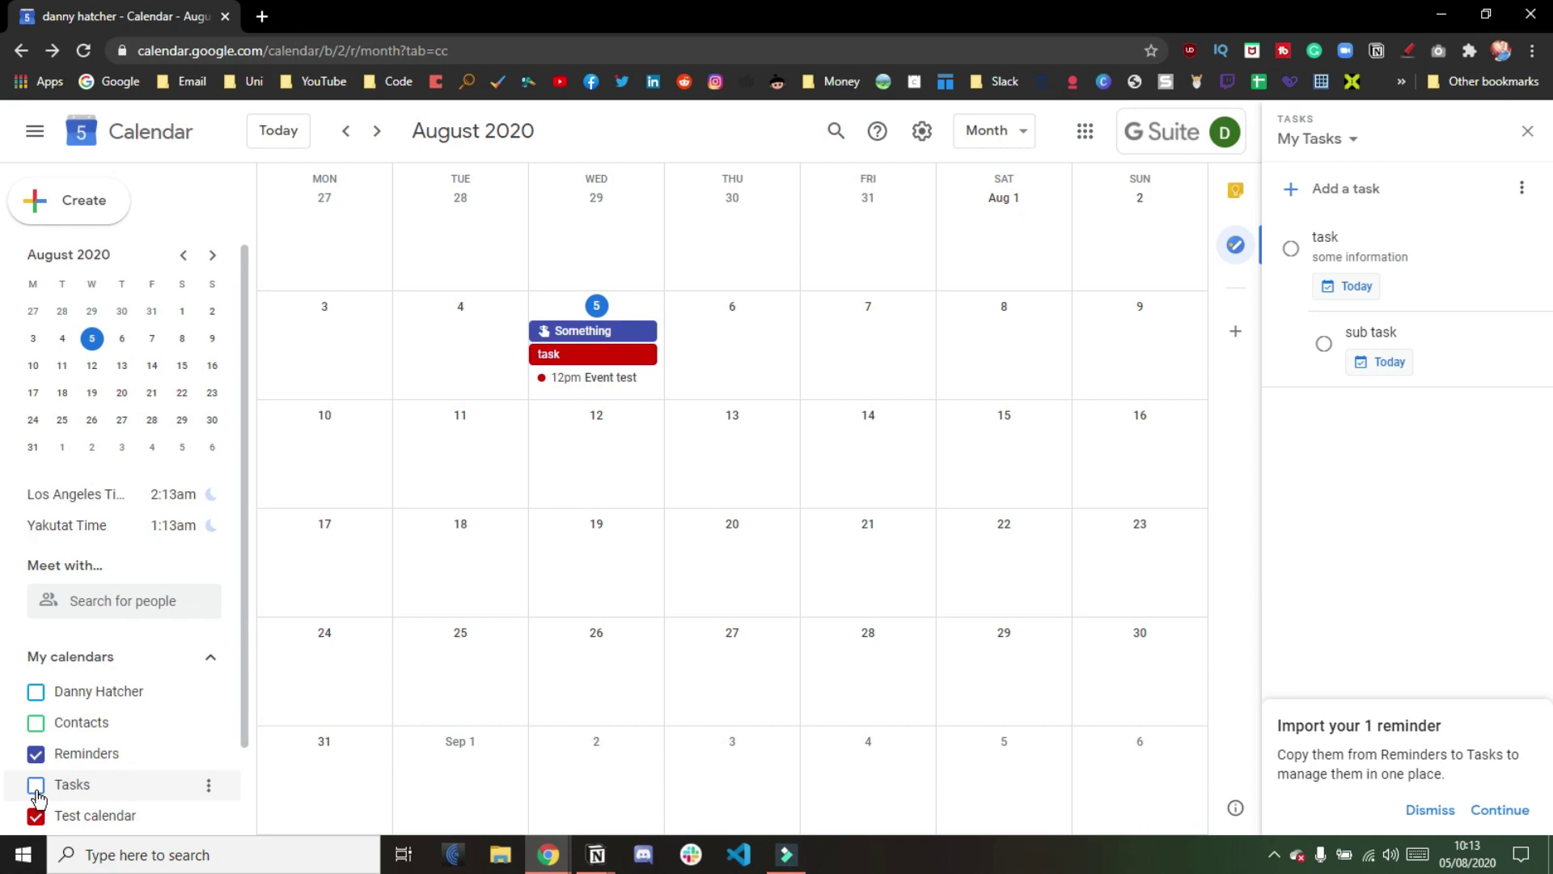
left_click(36, 784)
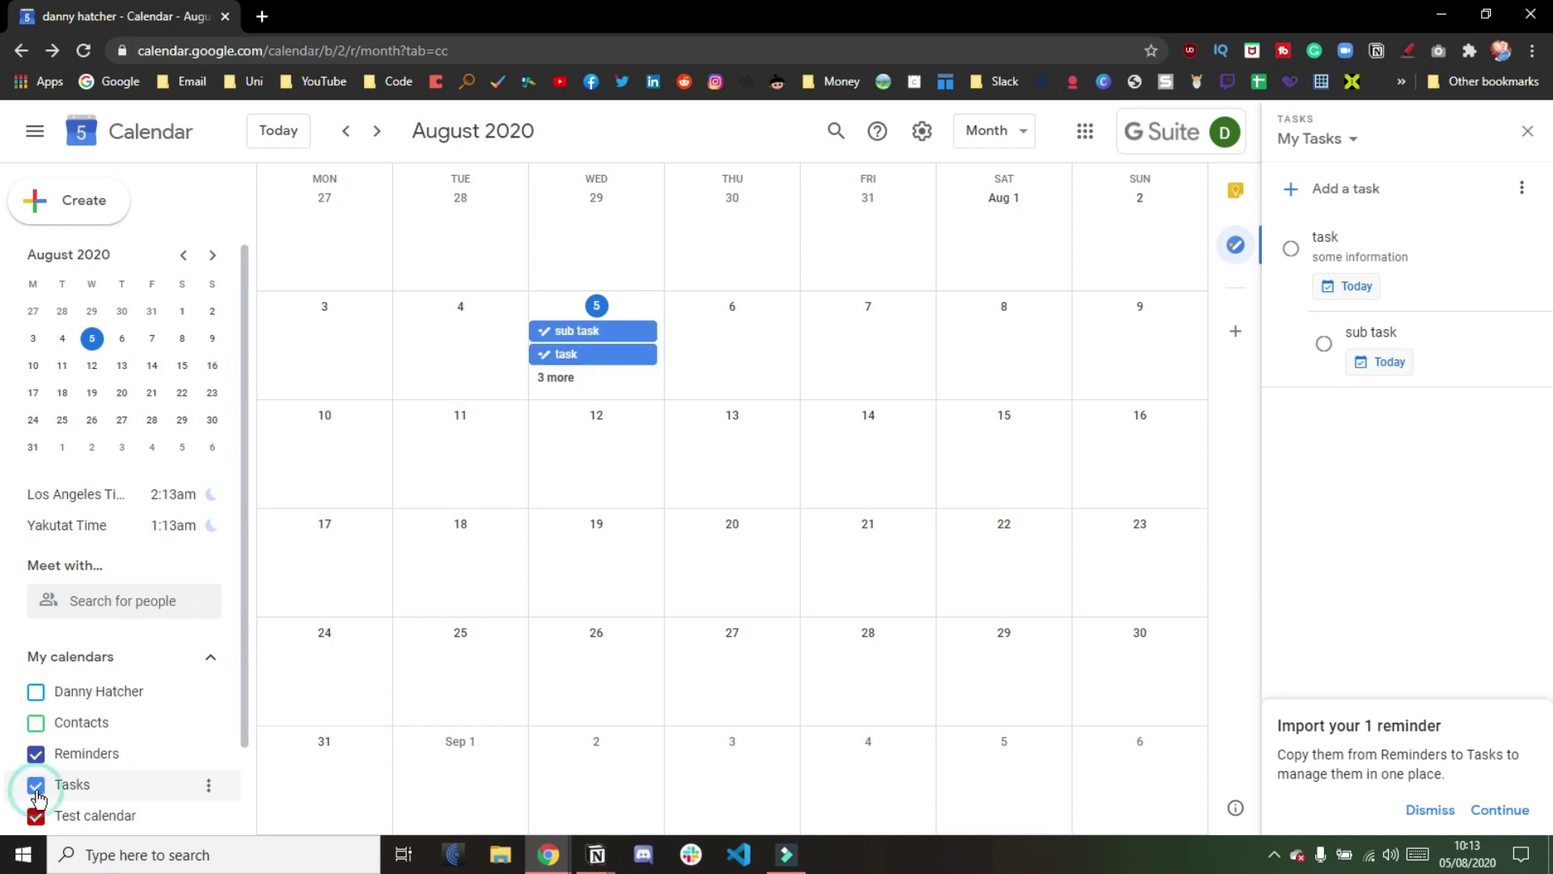
left_click(36, 784)
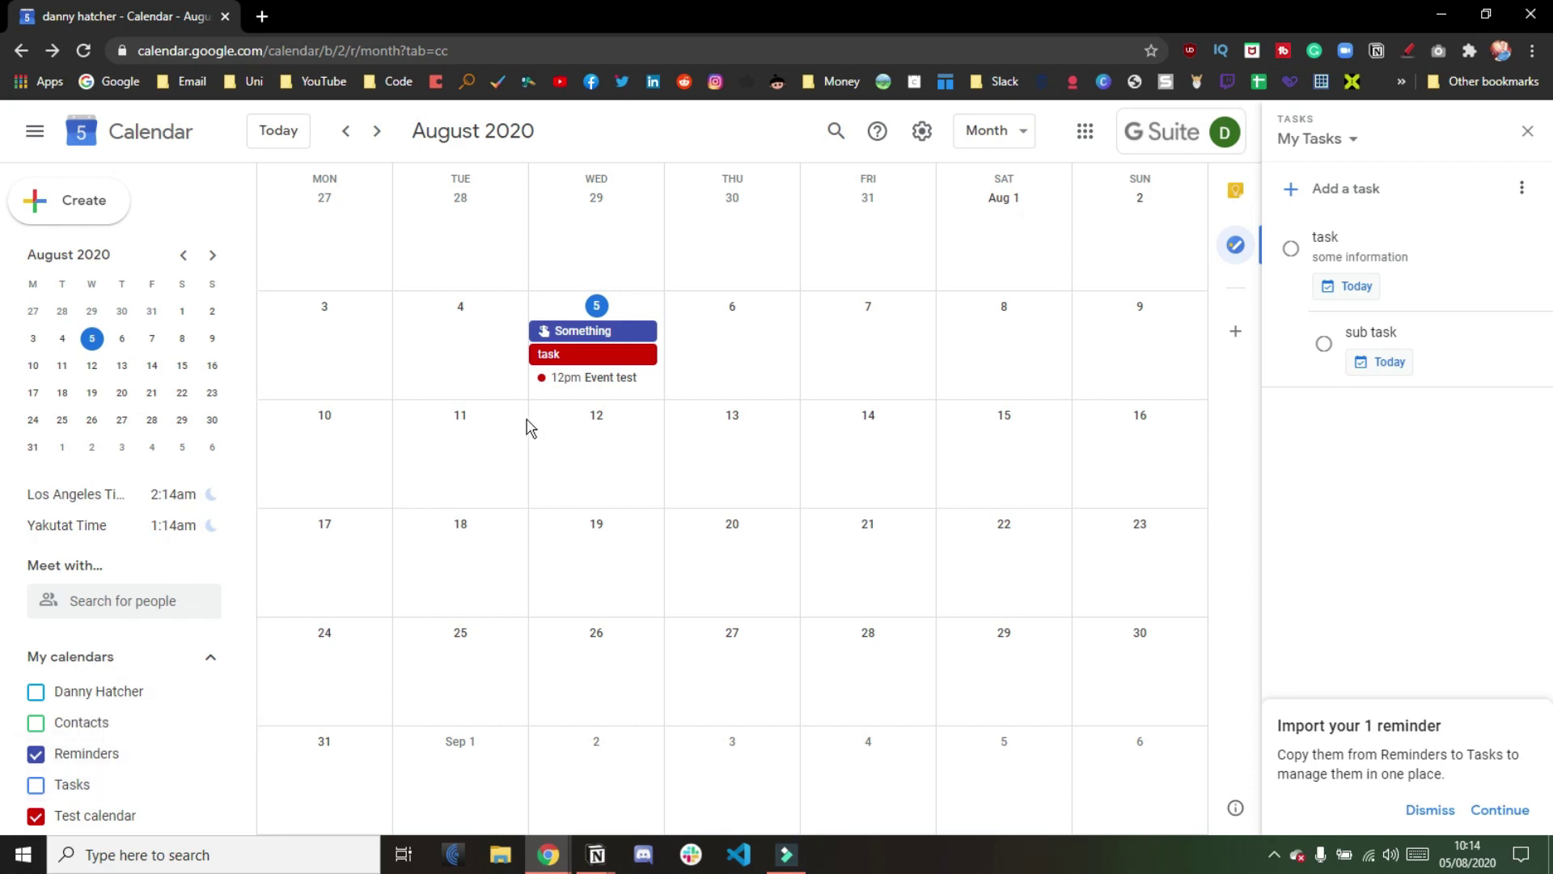
left_click_drag(614, 368, 461, 329)
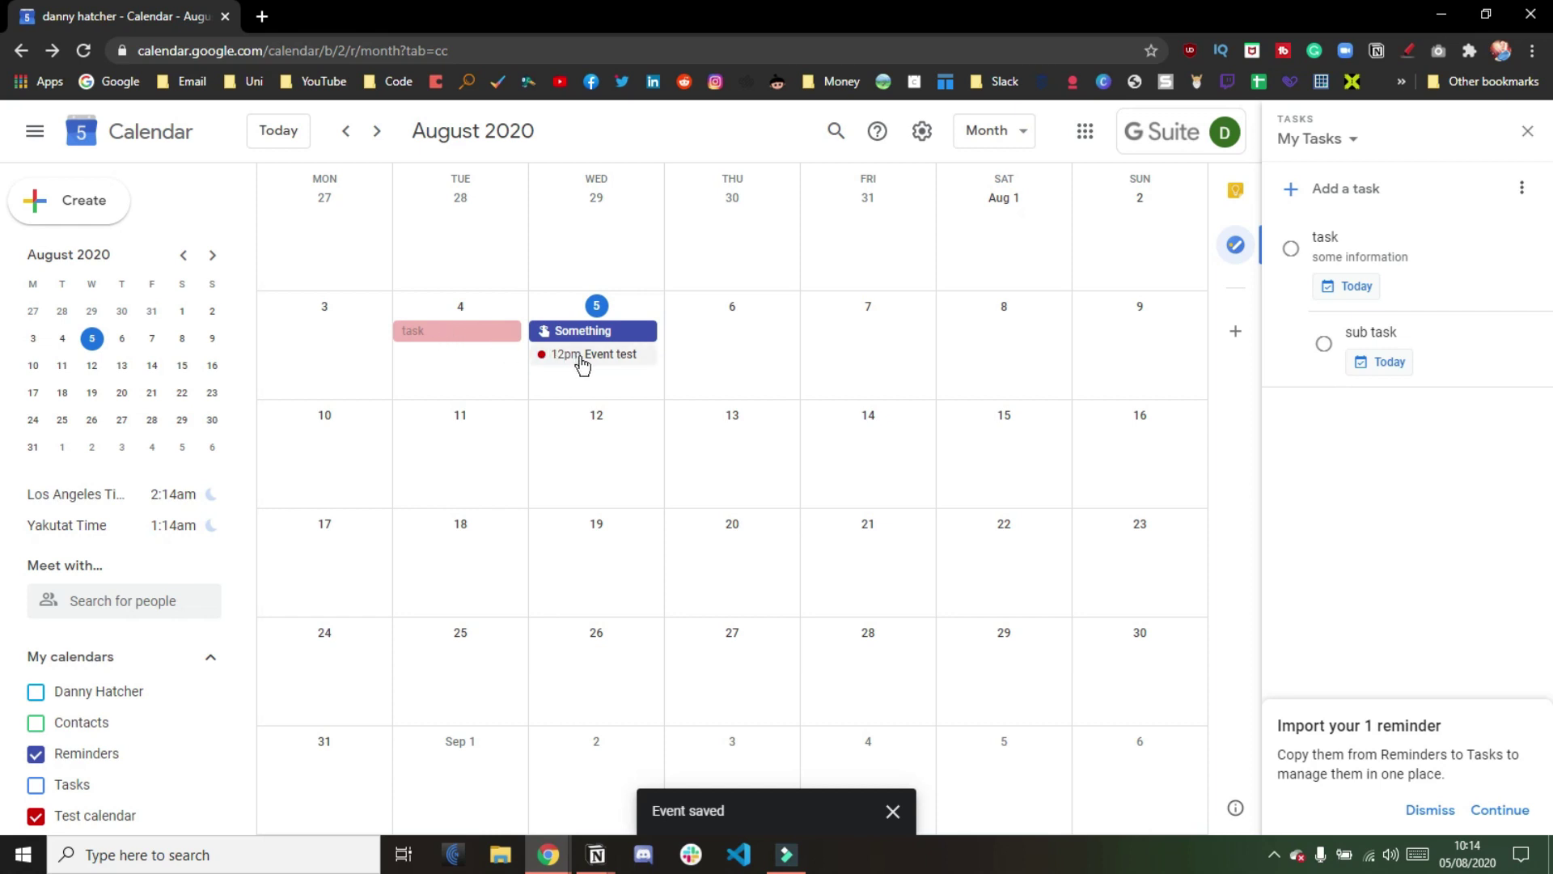
Show the Tasks calendar, move its task to August 4, and try to move the Something reminder to the same day
left_click(37, 784)
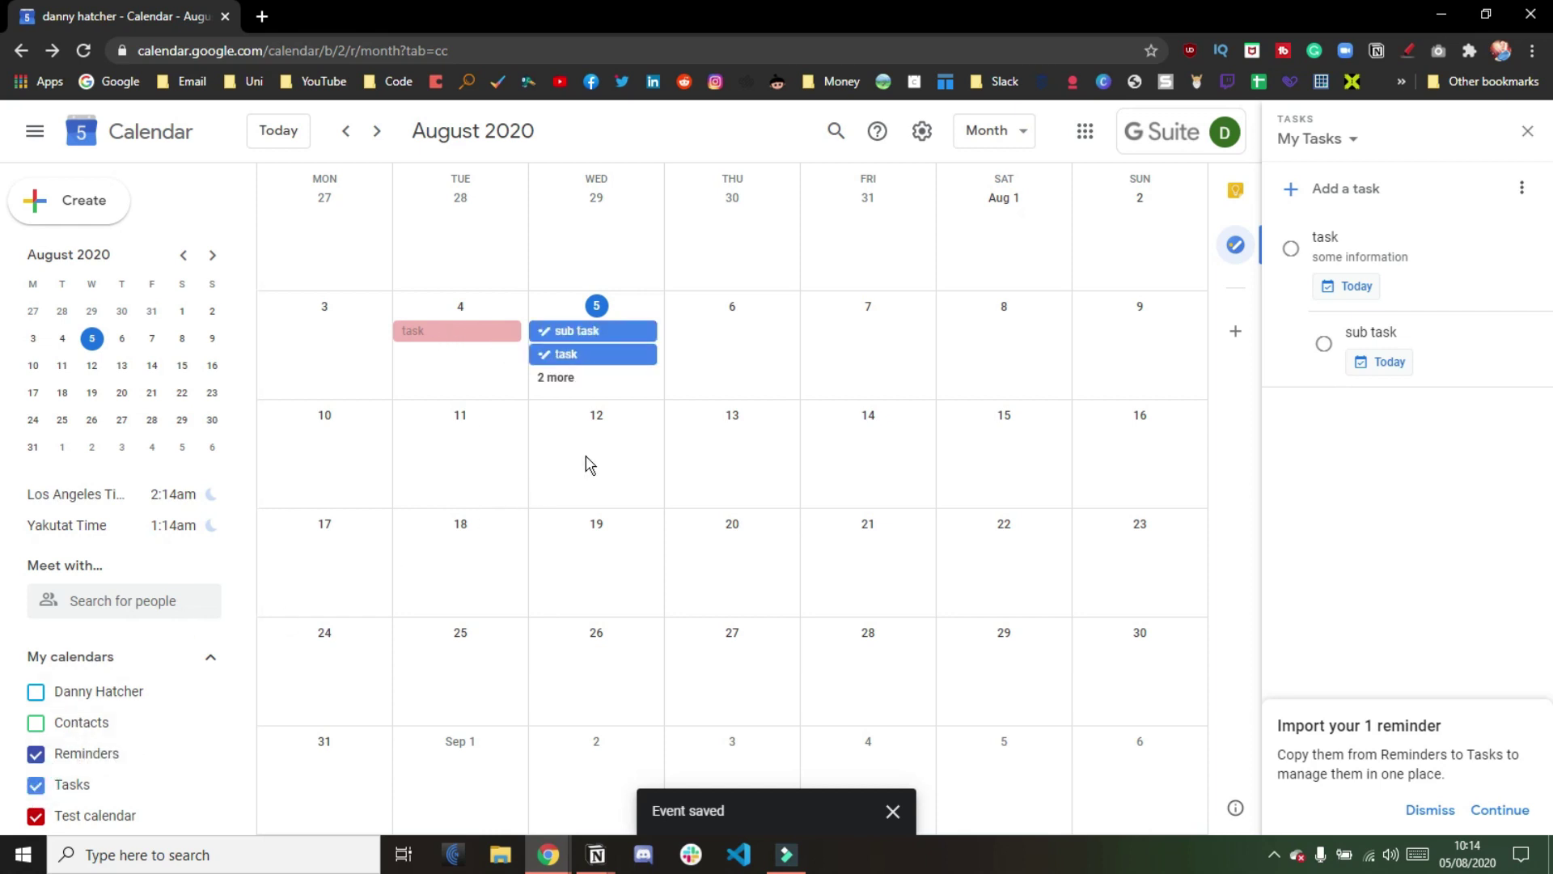
left_click_drag(588, 357, 475, 360)
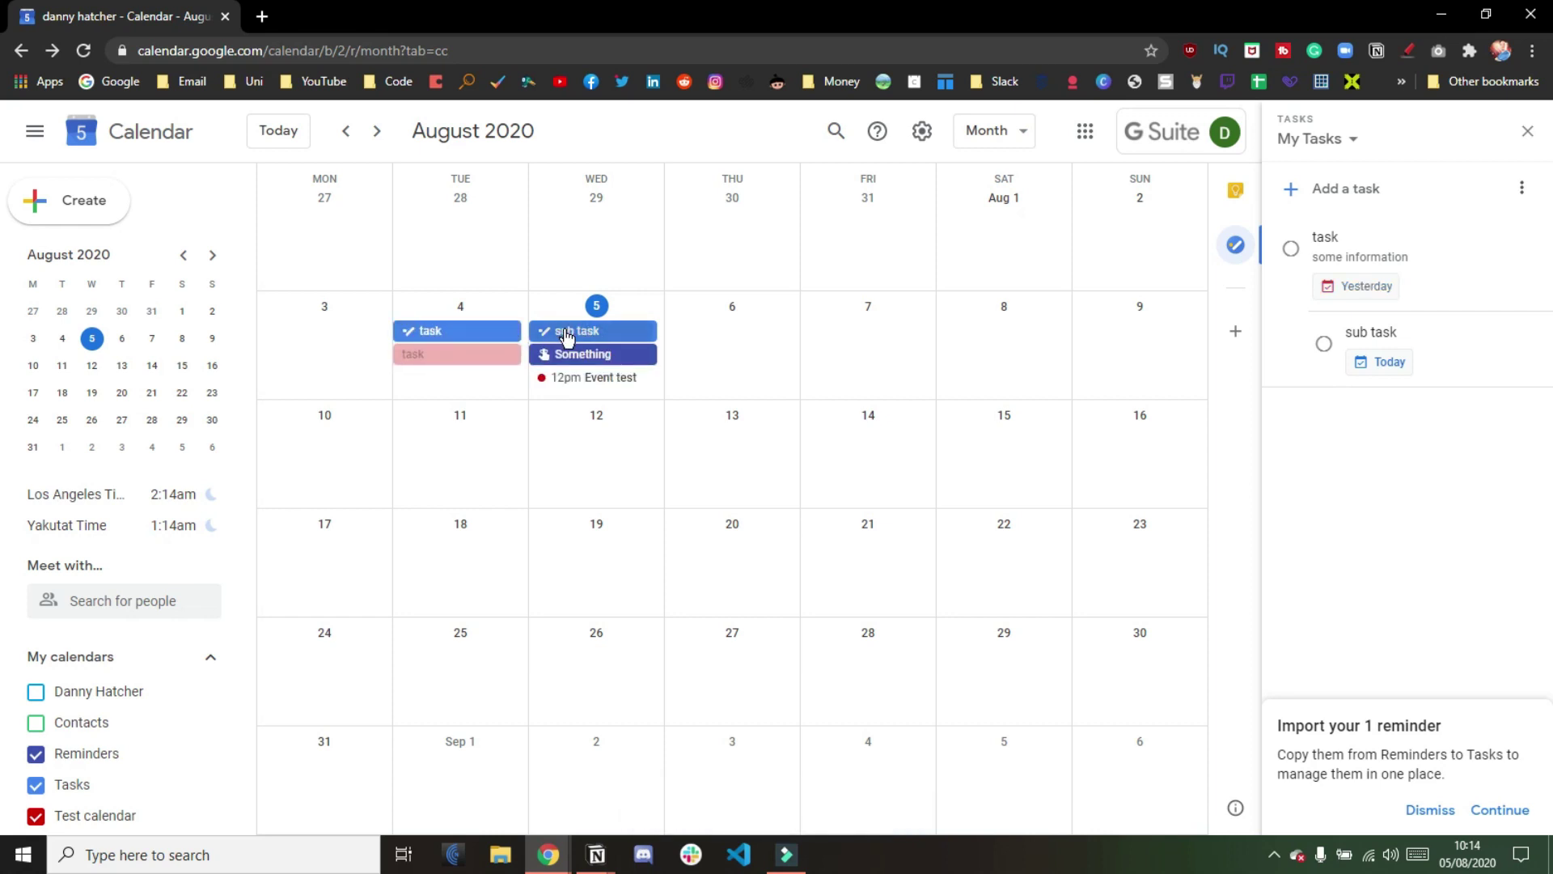
left_click_drag(589, 354, 451, 361)
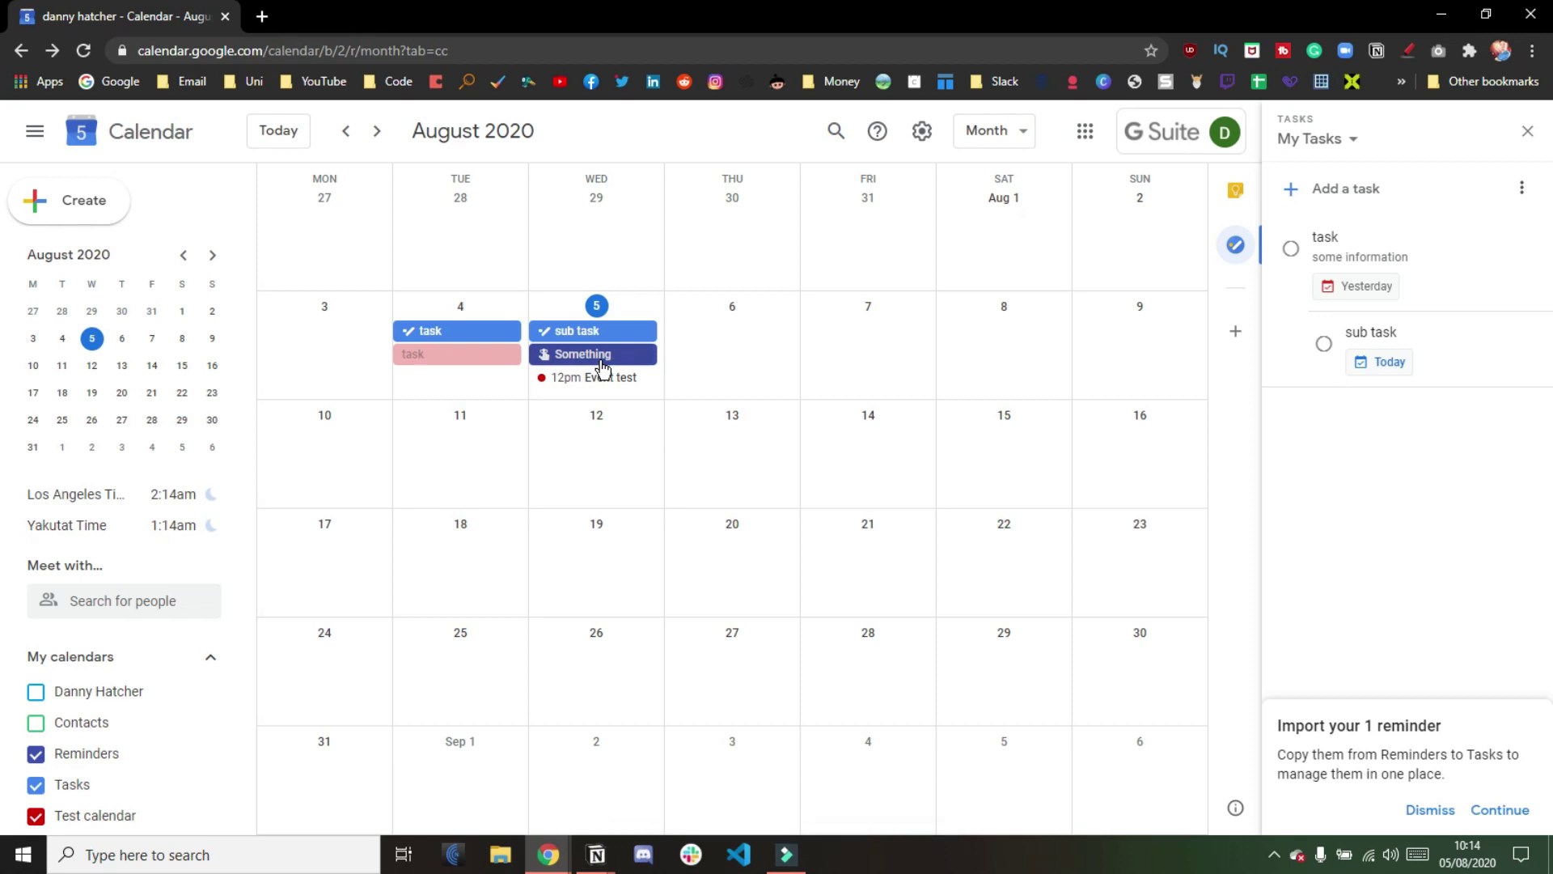
Set the red task event on August 4 to repeat daily as an all-day event and save it
left_click(468, 369)
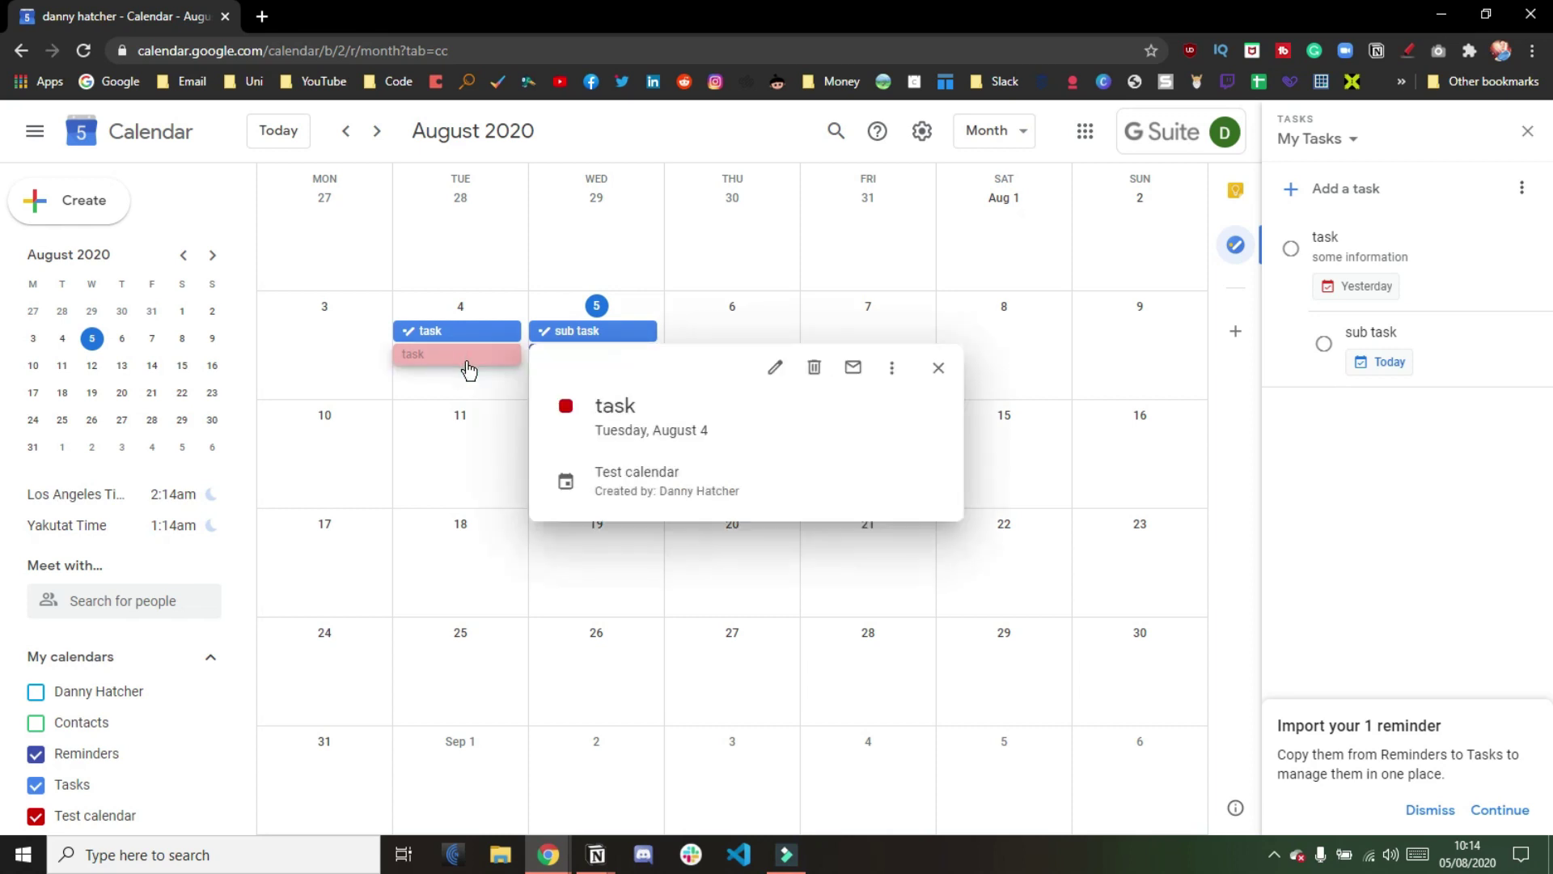
left_click(776, 369)
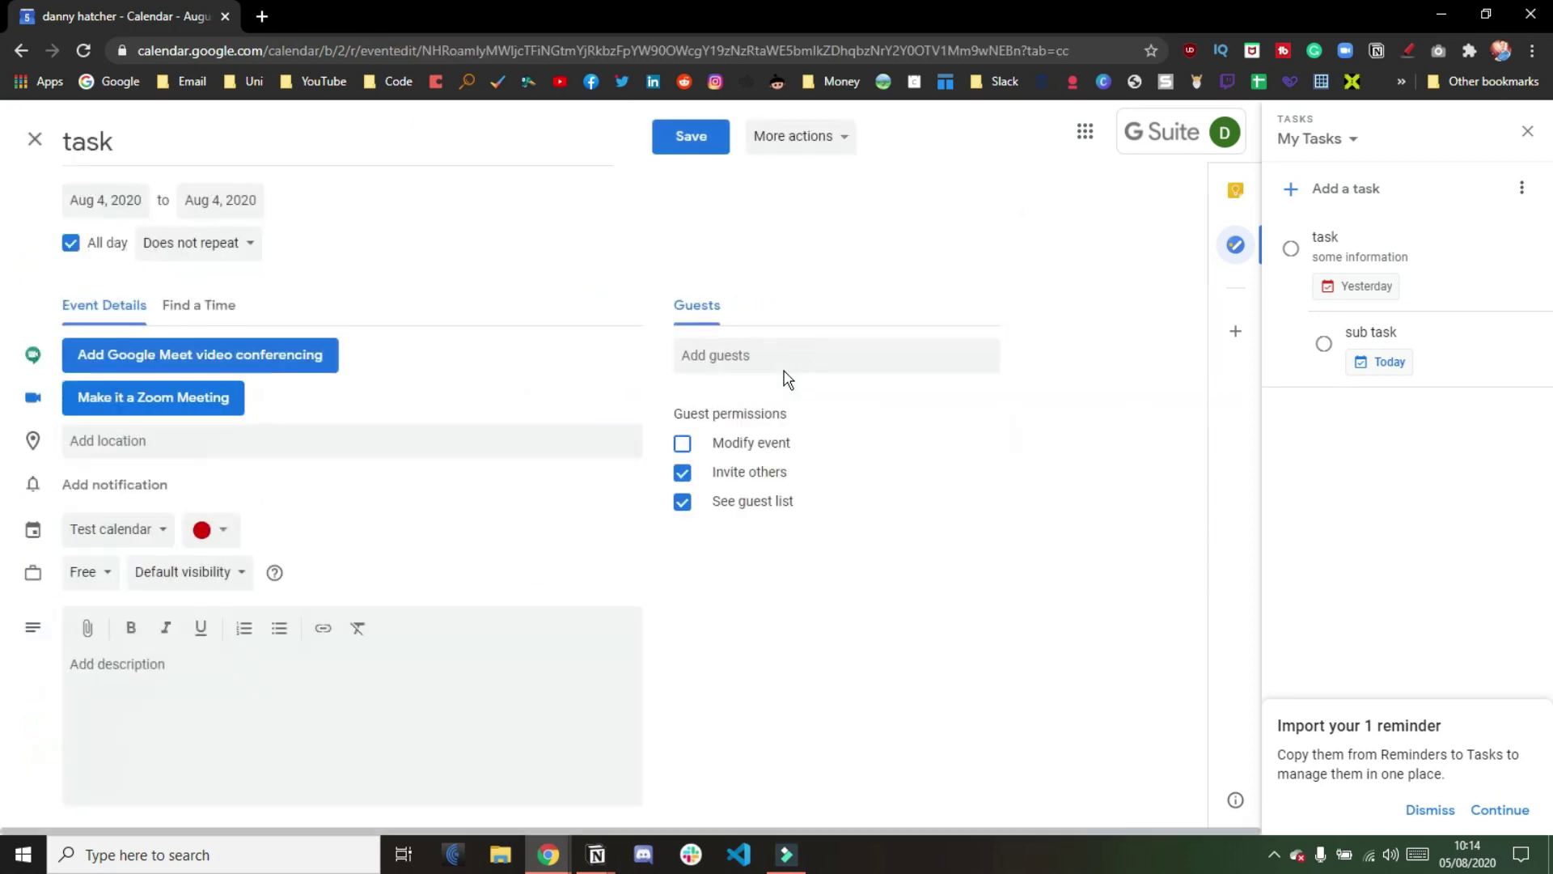
left_click(71, 244)
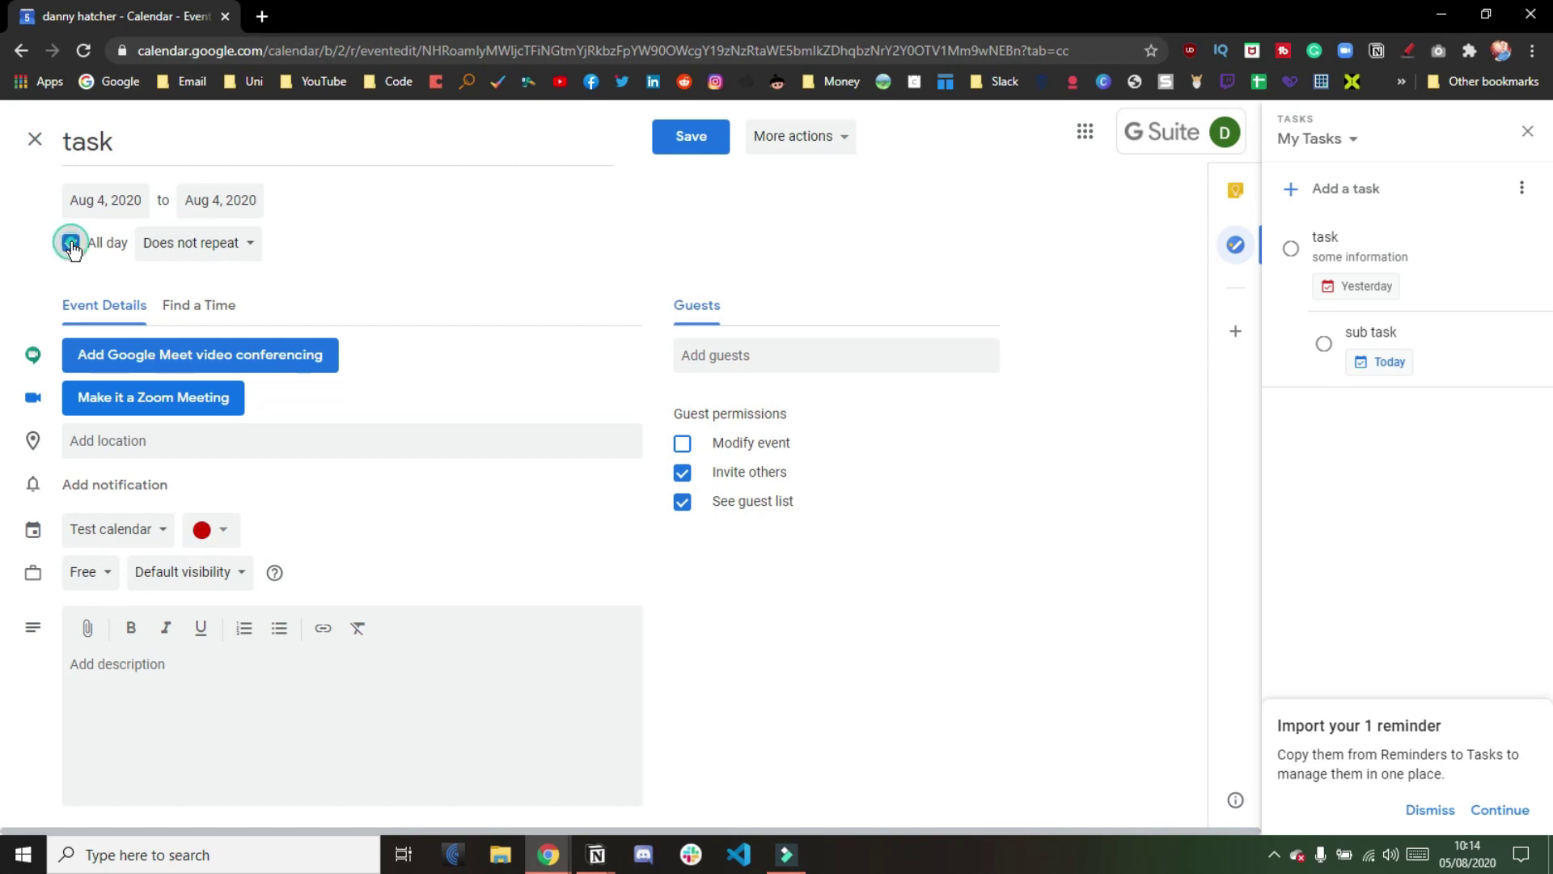
left_click(251, 246)
left_click(252, 283)
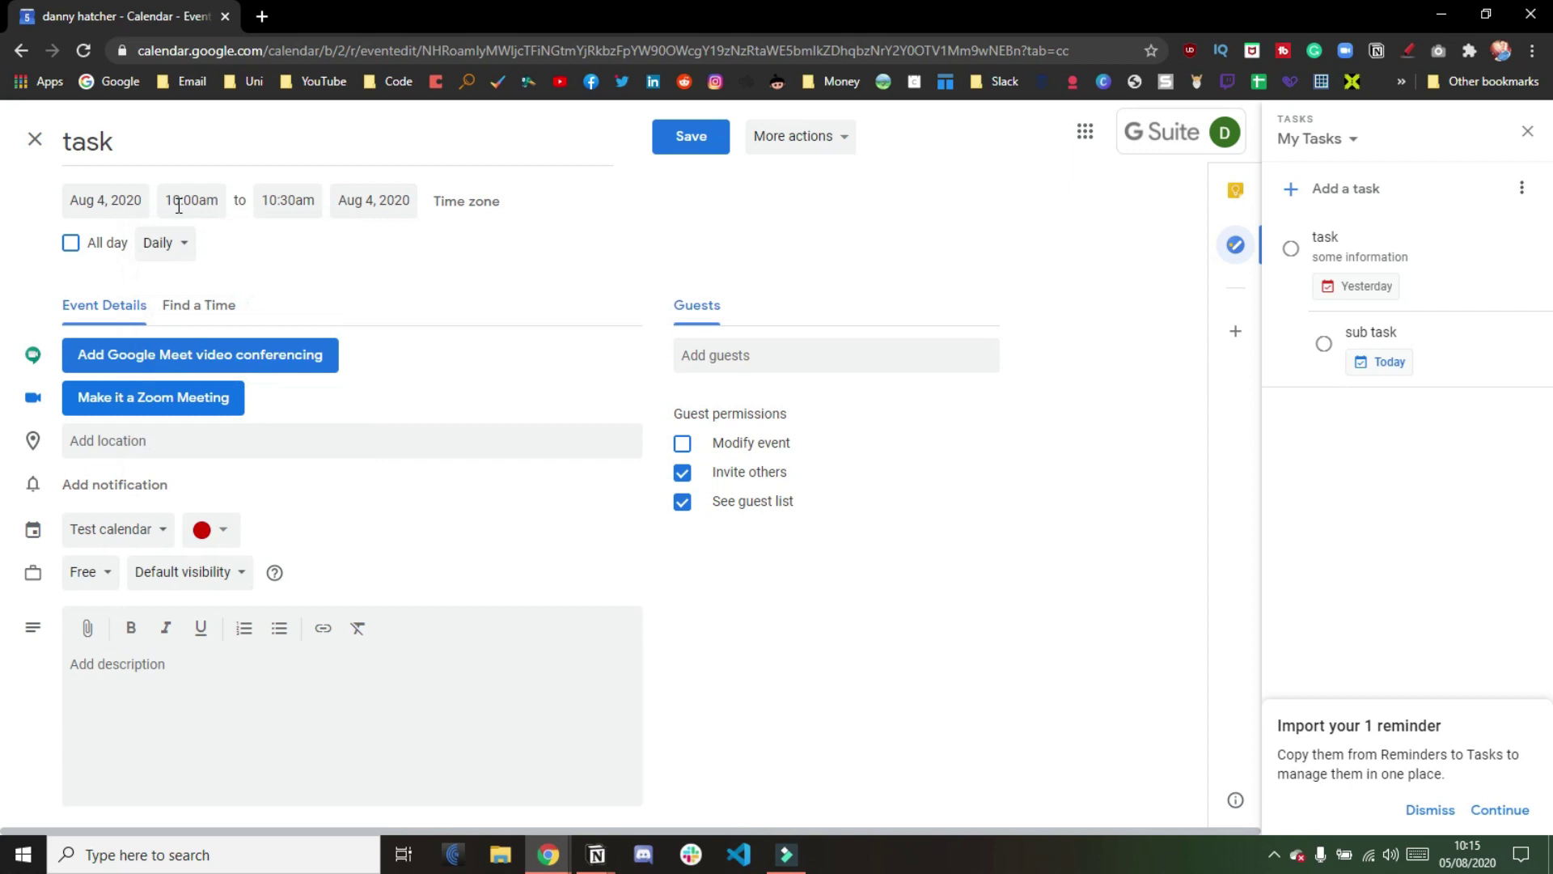
left_click(71, 243)
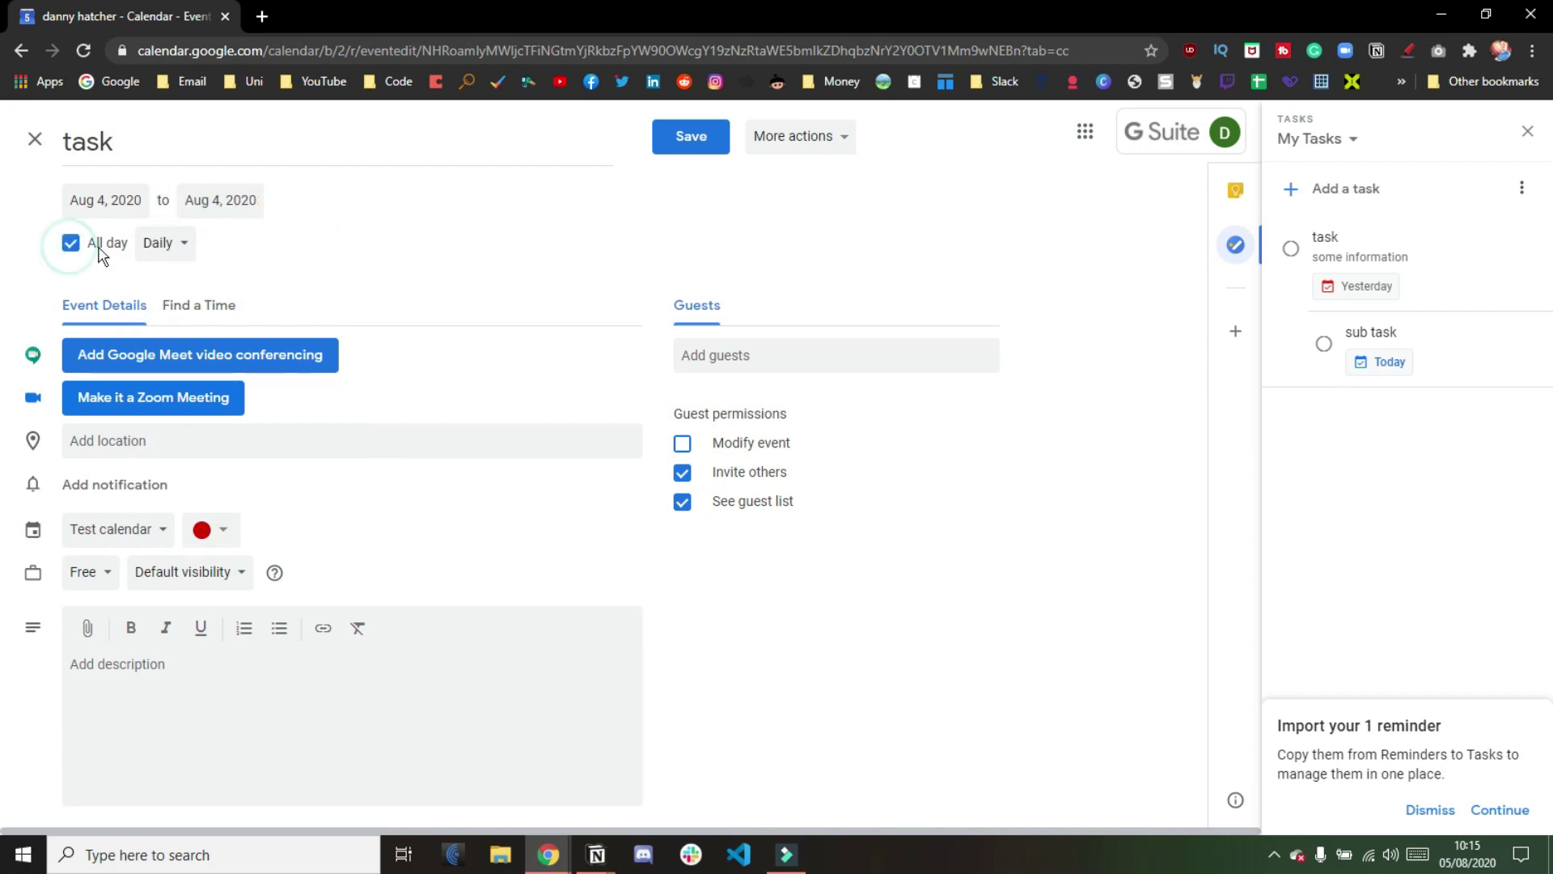
left_click(689, 137)
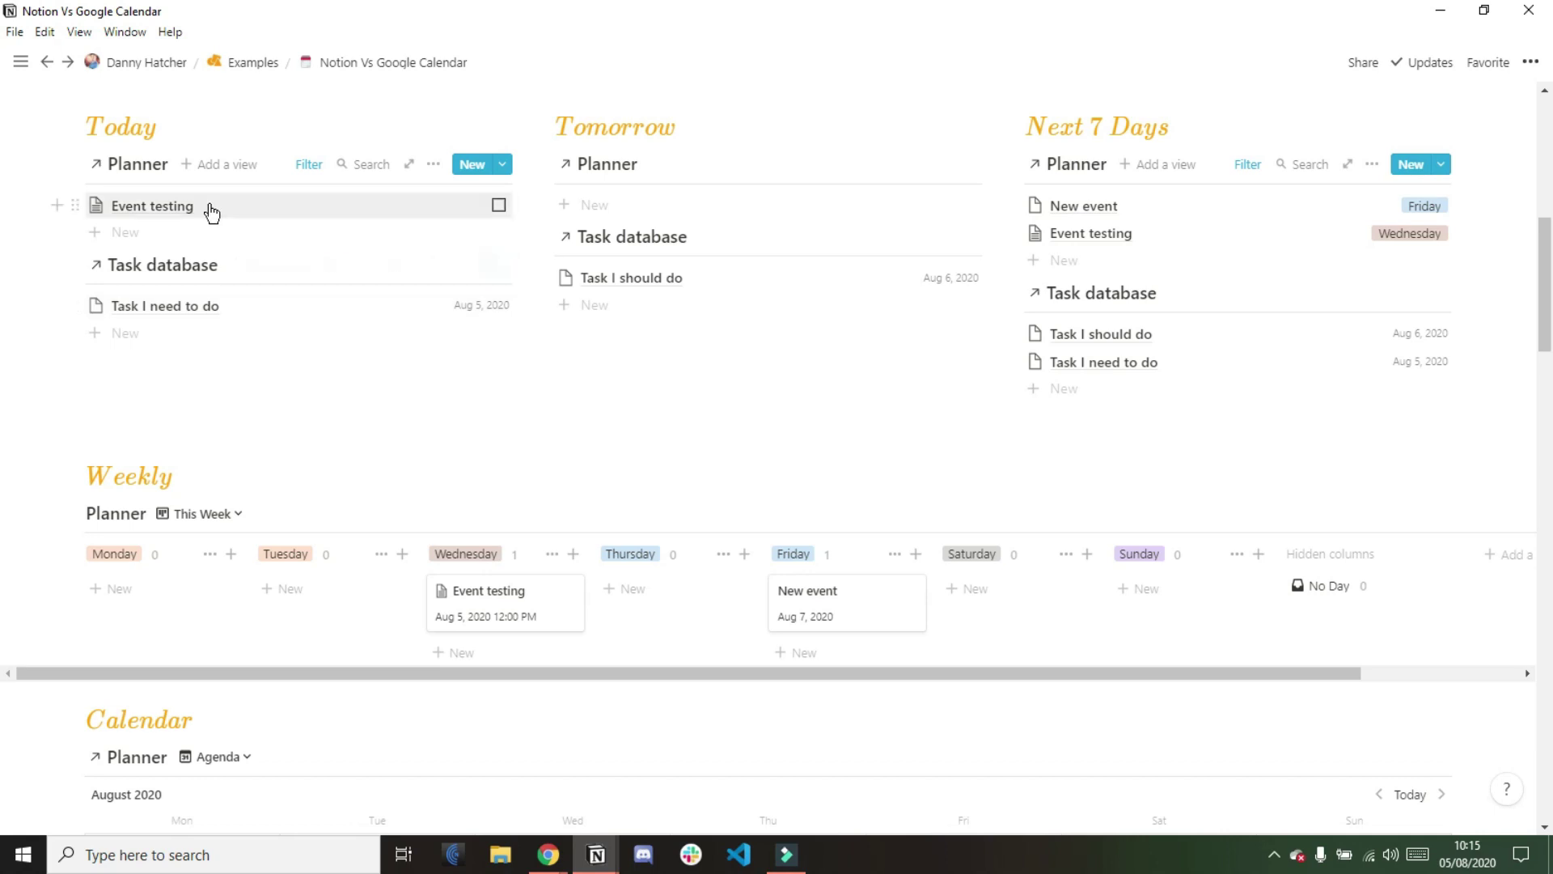
Switch to Notion, review the Planner entries across the daily, Weekly and Calendar sections, and view Task I need to do
scroll(431, 442, "down", 4)
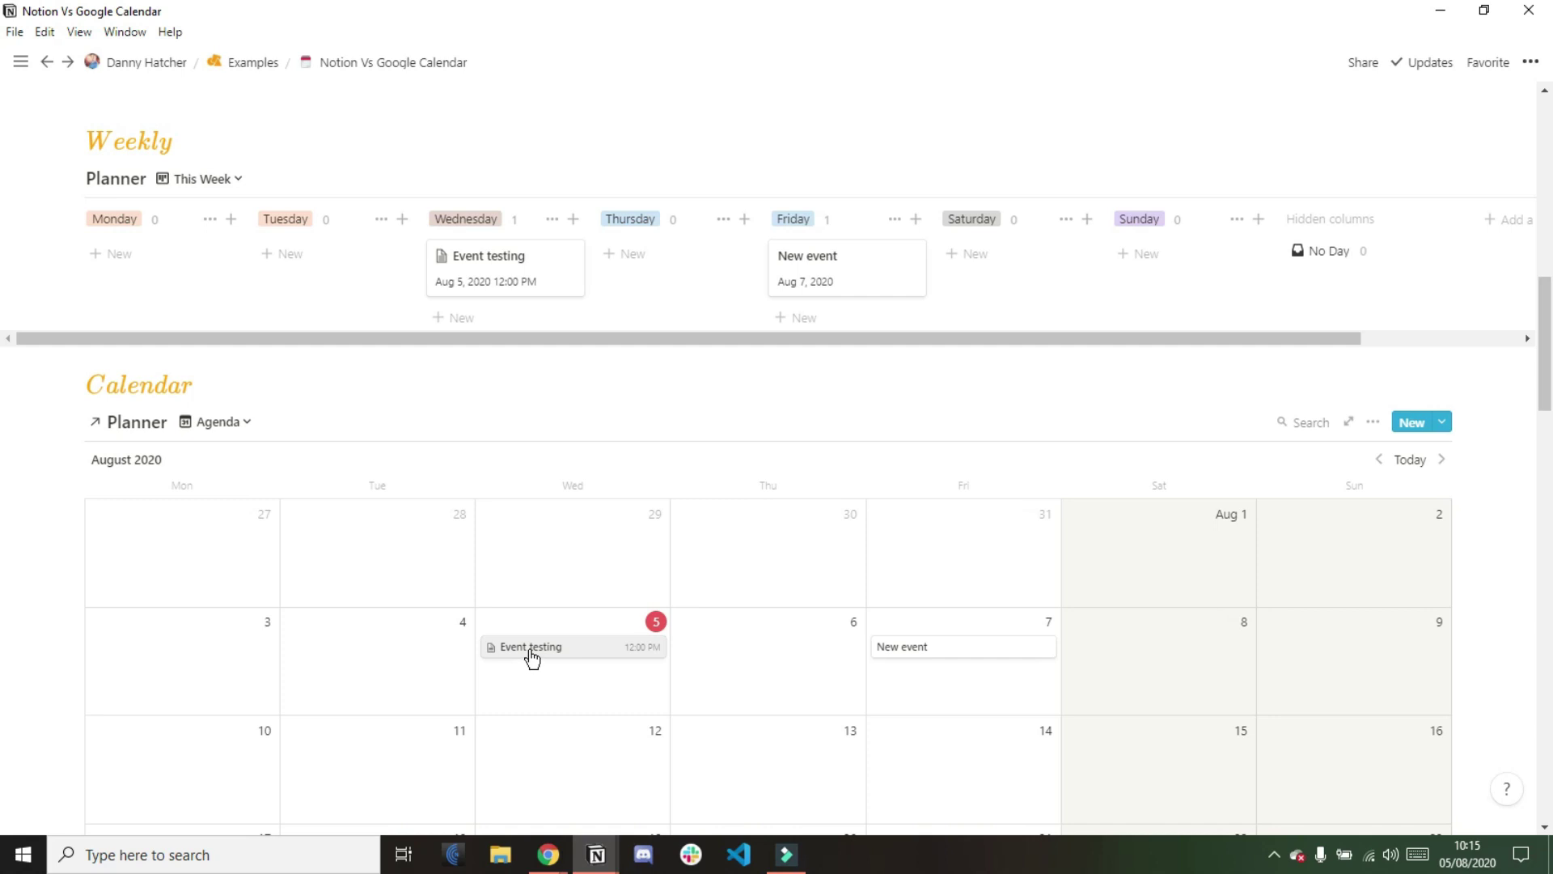
scroll(531, 655, "up", 3)
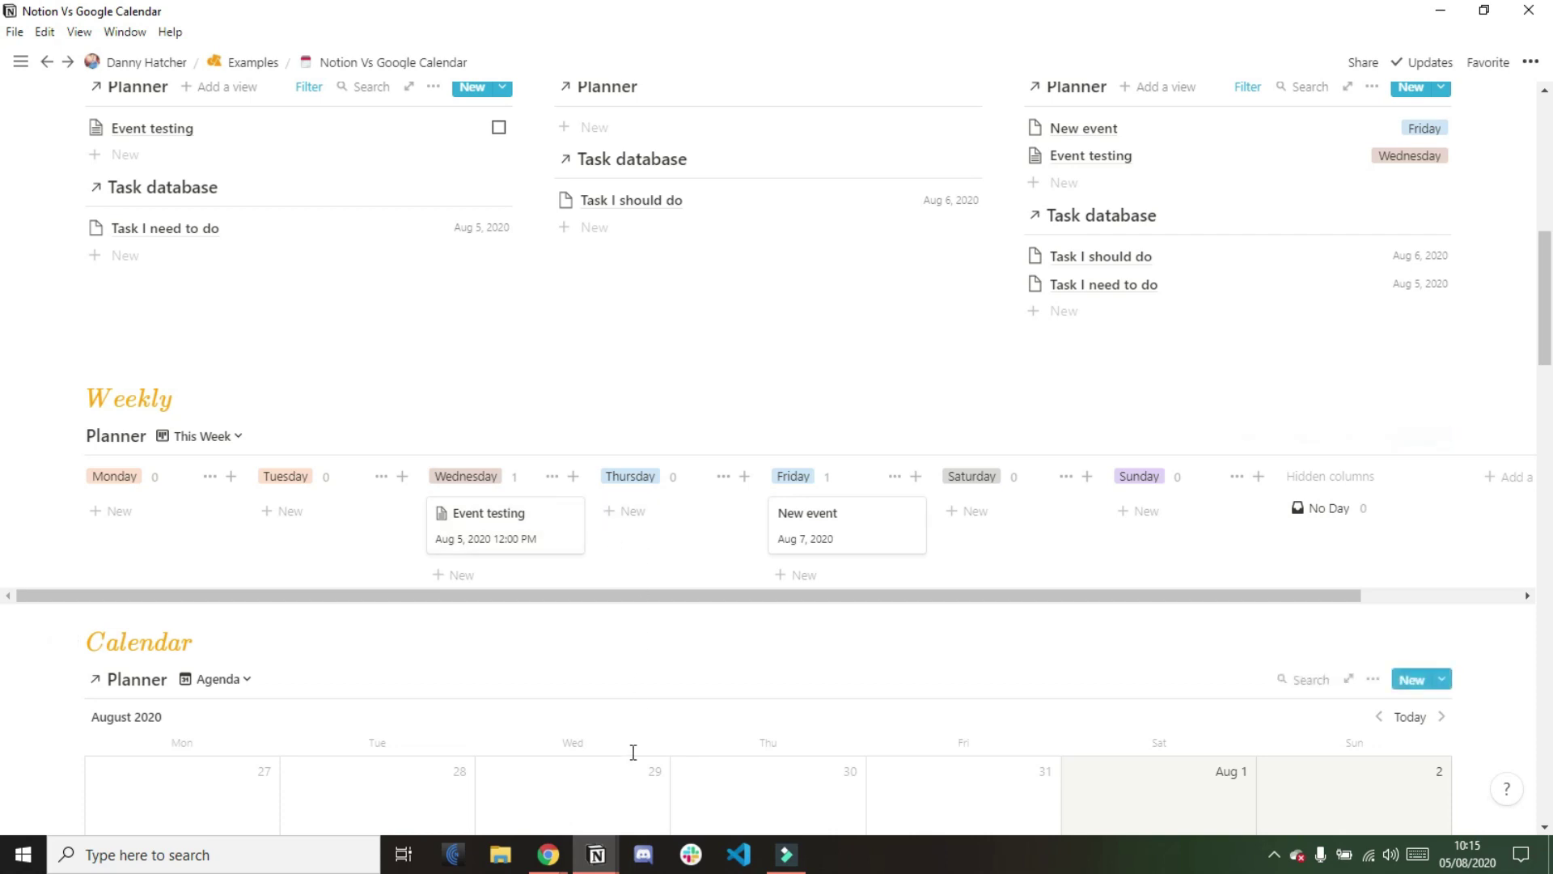
scroll(599, 342, "up", 1)
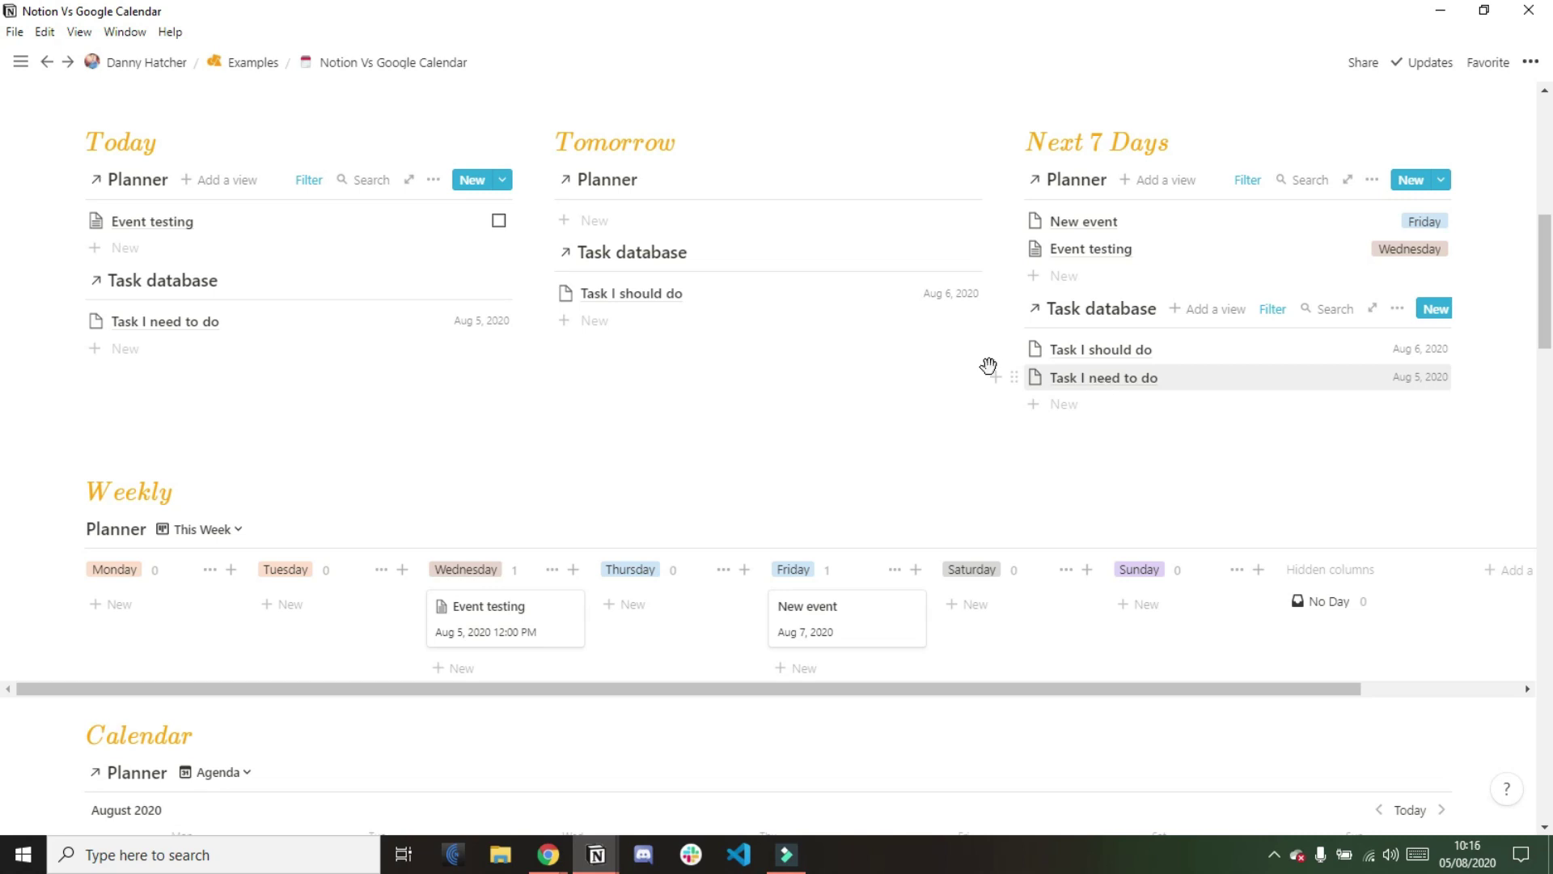
left_click(379, 323)
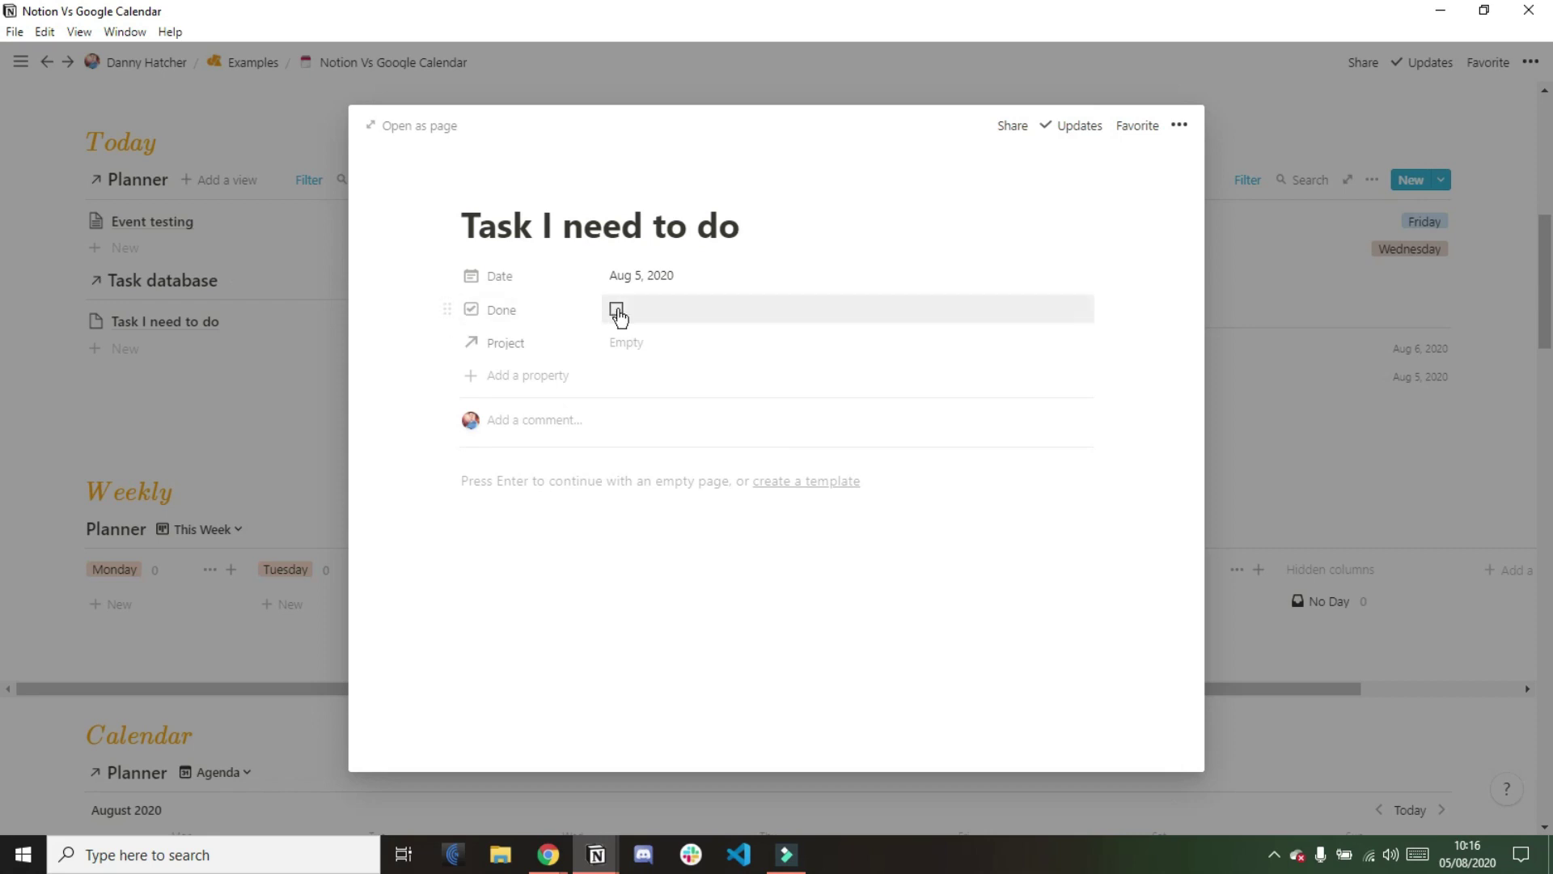
left_click(289, 390)
Show Done instead of Date in the Today section's Task database list and mark Task I need to do as done
left_click(459, 280)
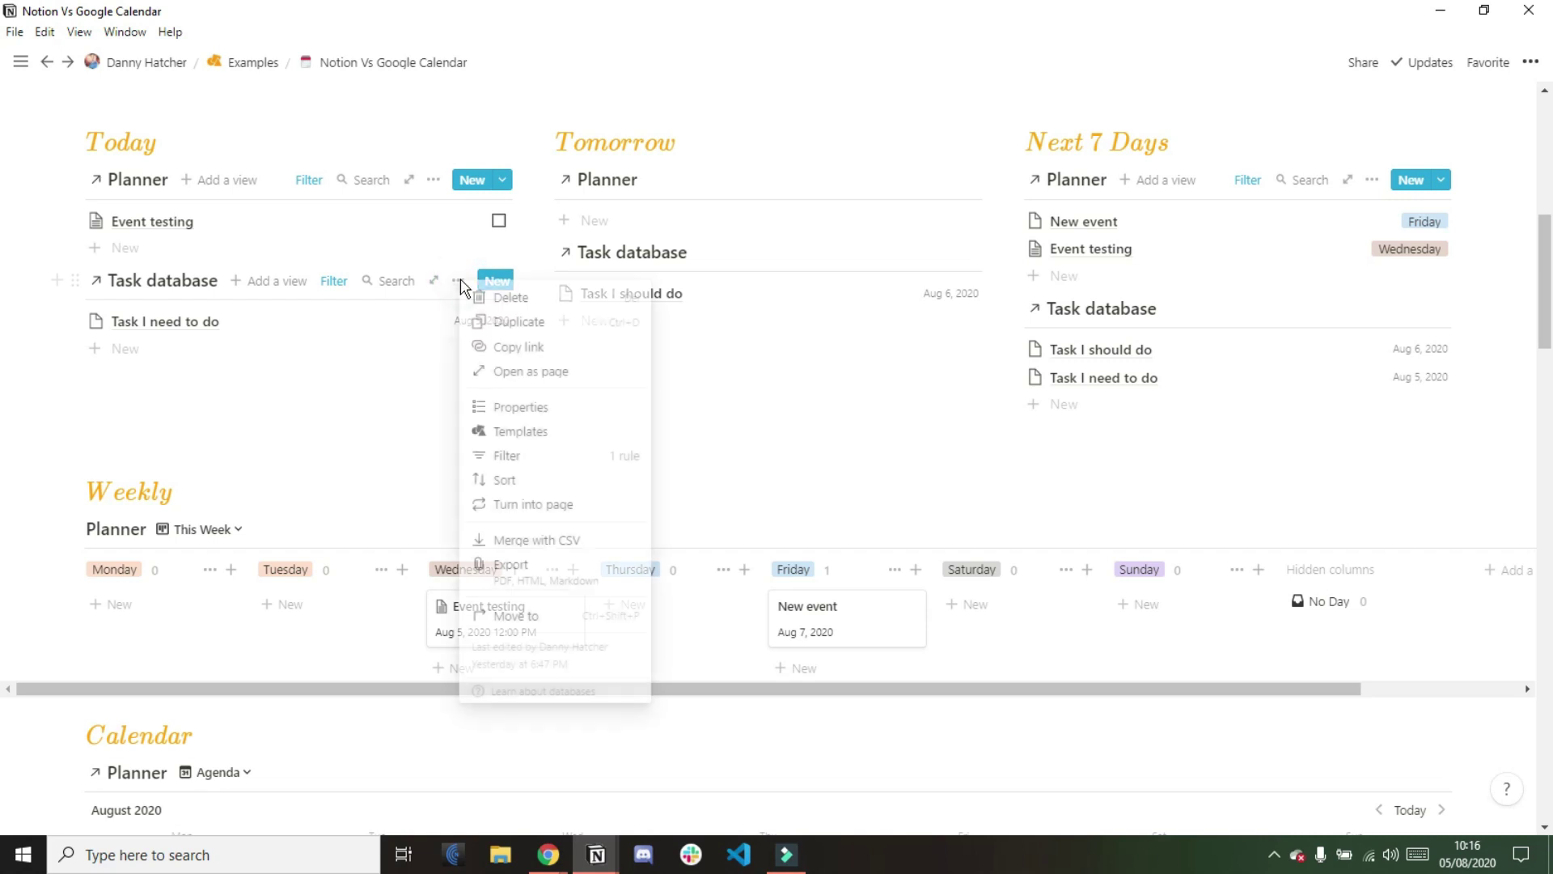
left_click(518, 408)
left_click(493, 372)
left_click(596, 360)
left_click(498, 322)
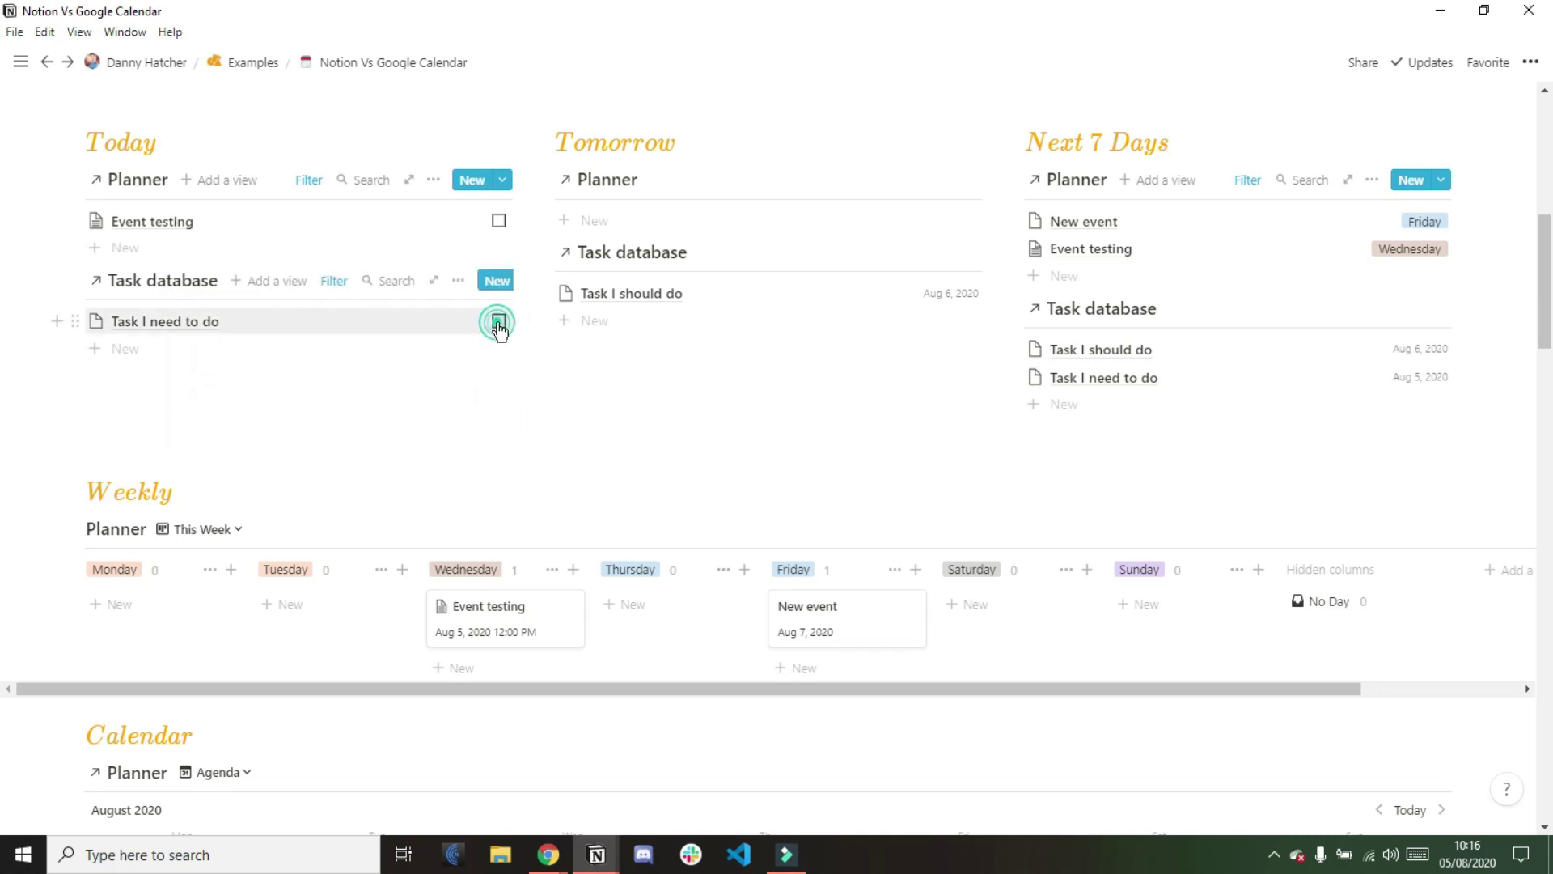
Add a filter to the Today section's Task database list showing only tasks where Done is unchecked
left_click(334, 284)
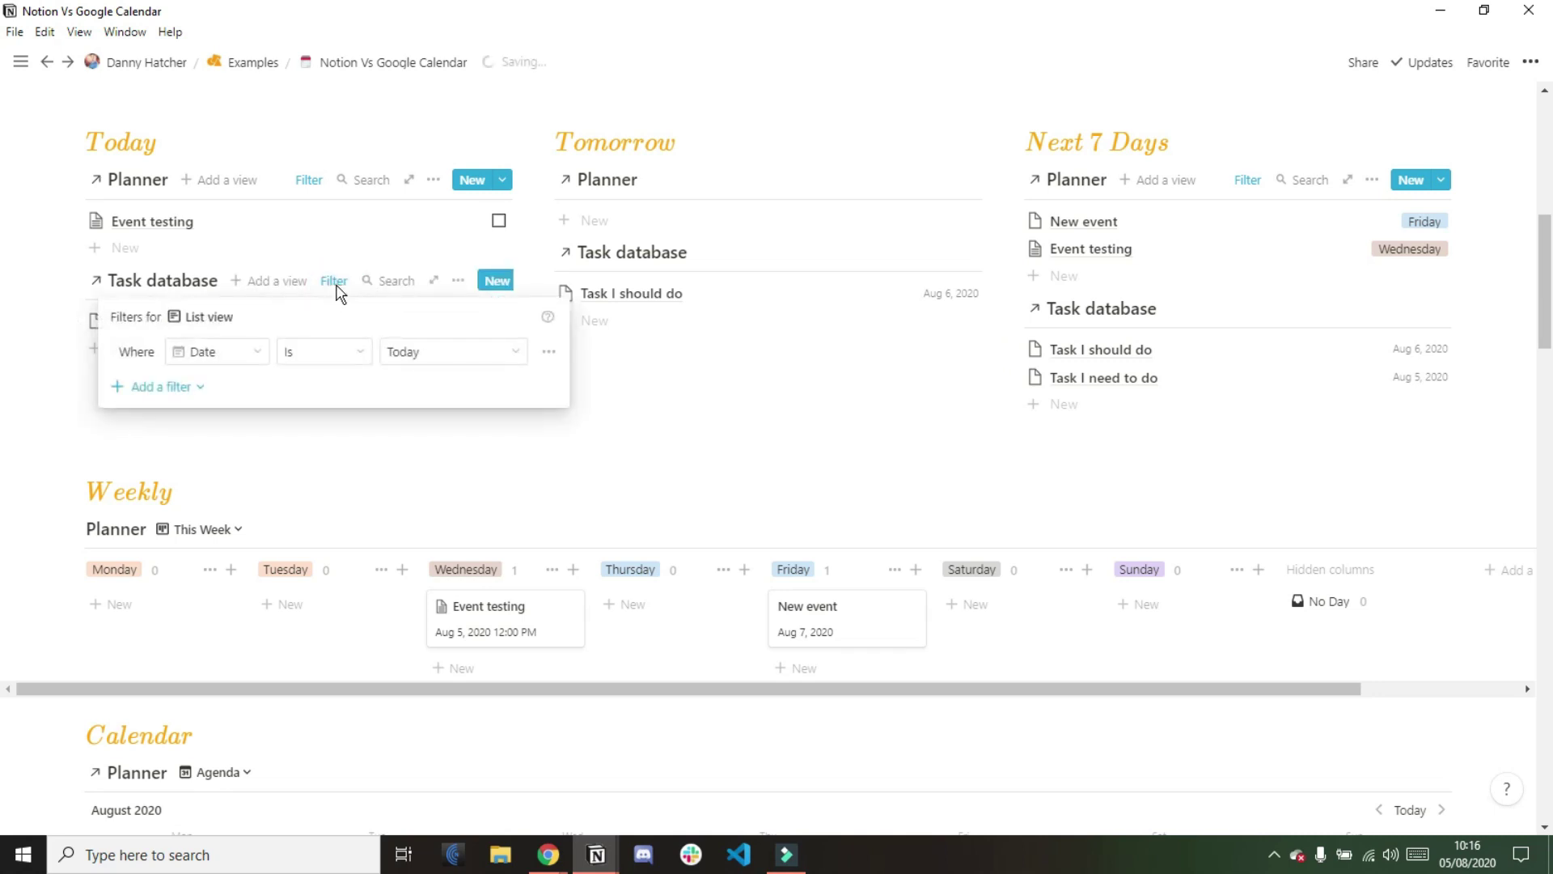
left_click(214, 386)
left_click(222, 421)
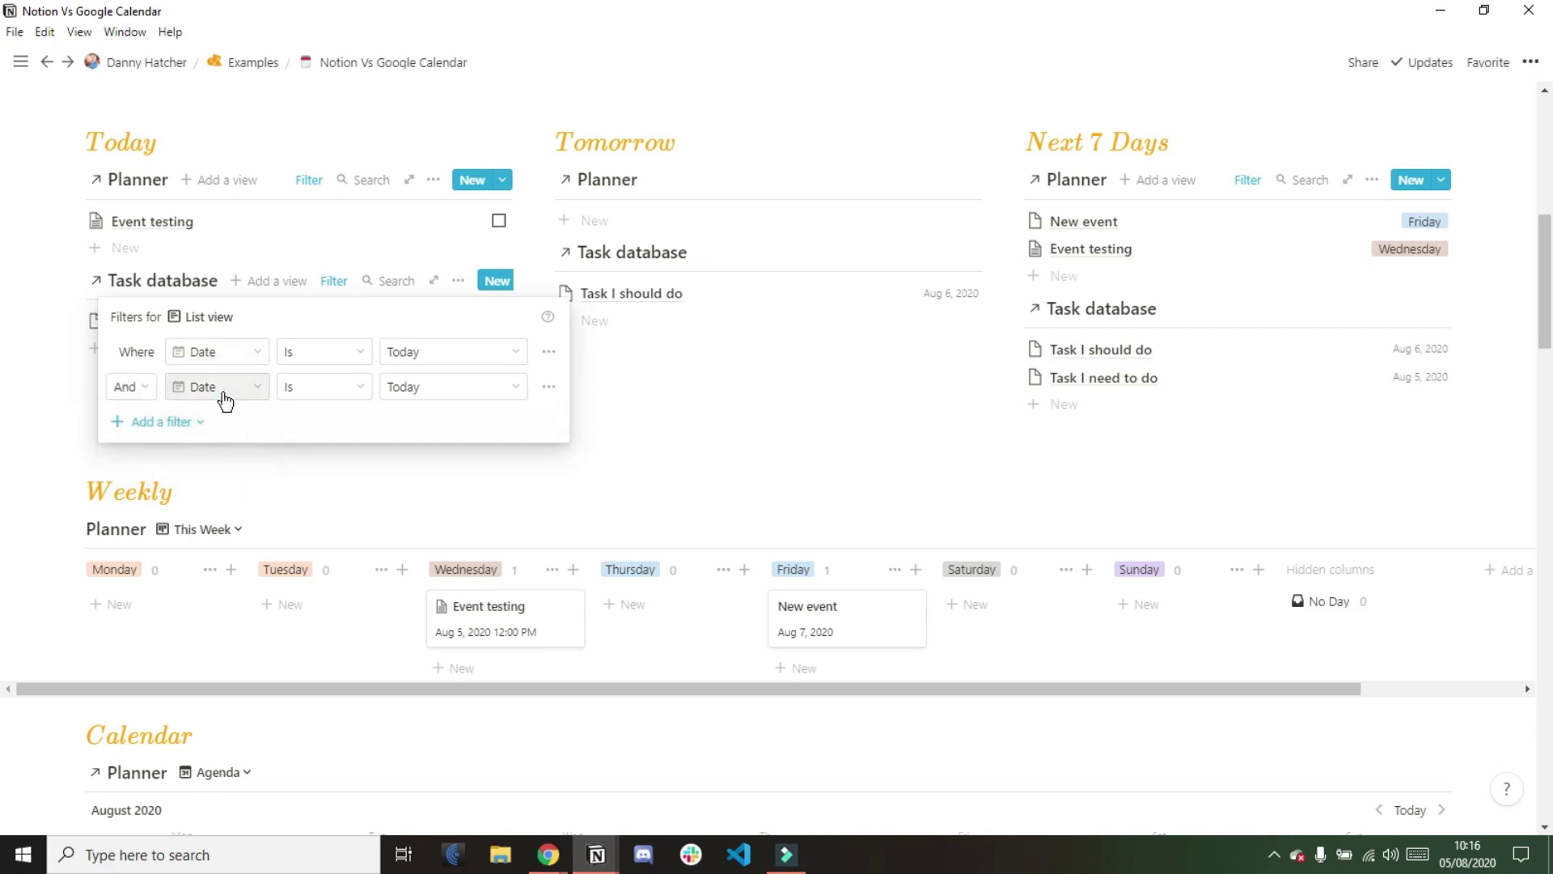
left_click(222, 387)
left_click(207, 509)
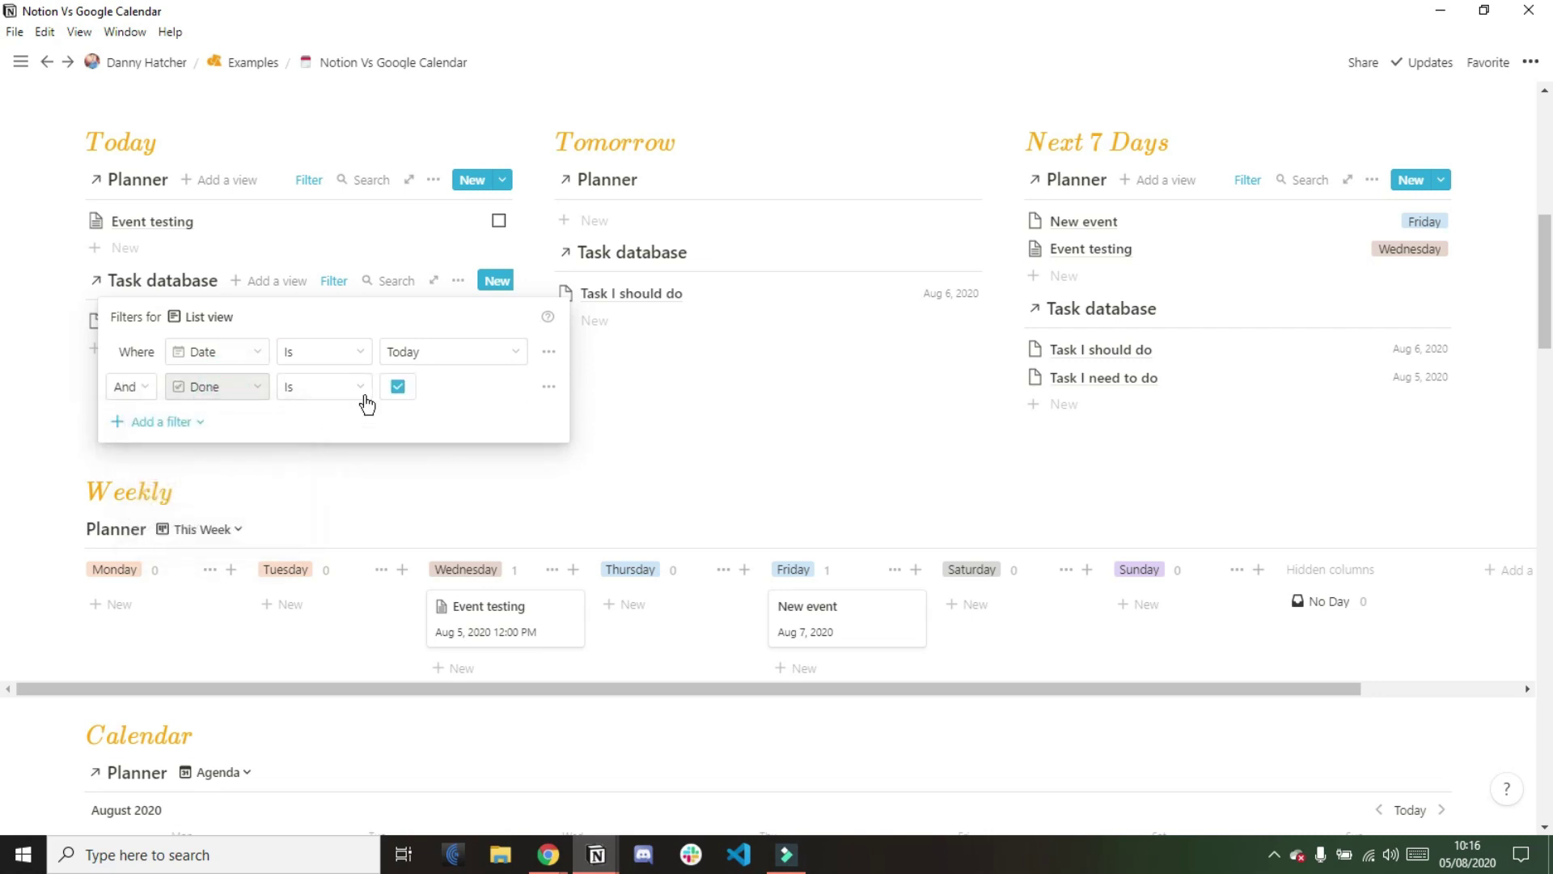
left_click(397, 387)
left_click(658, 401)
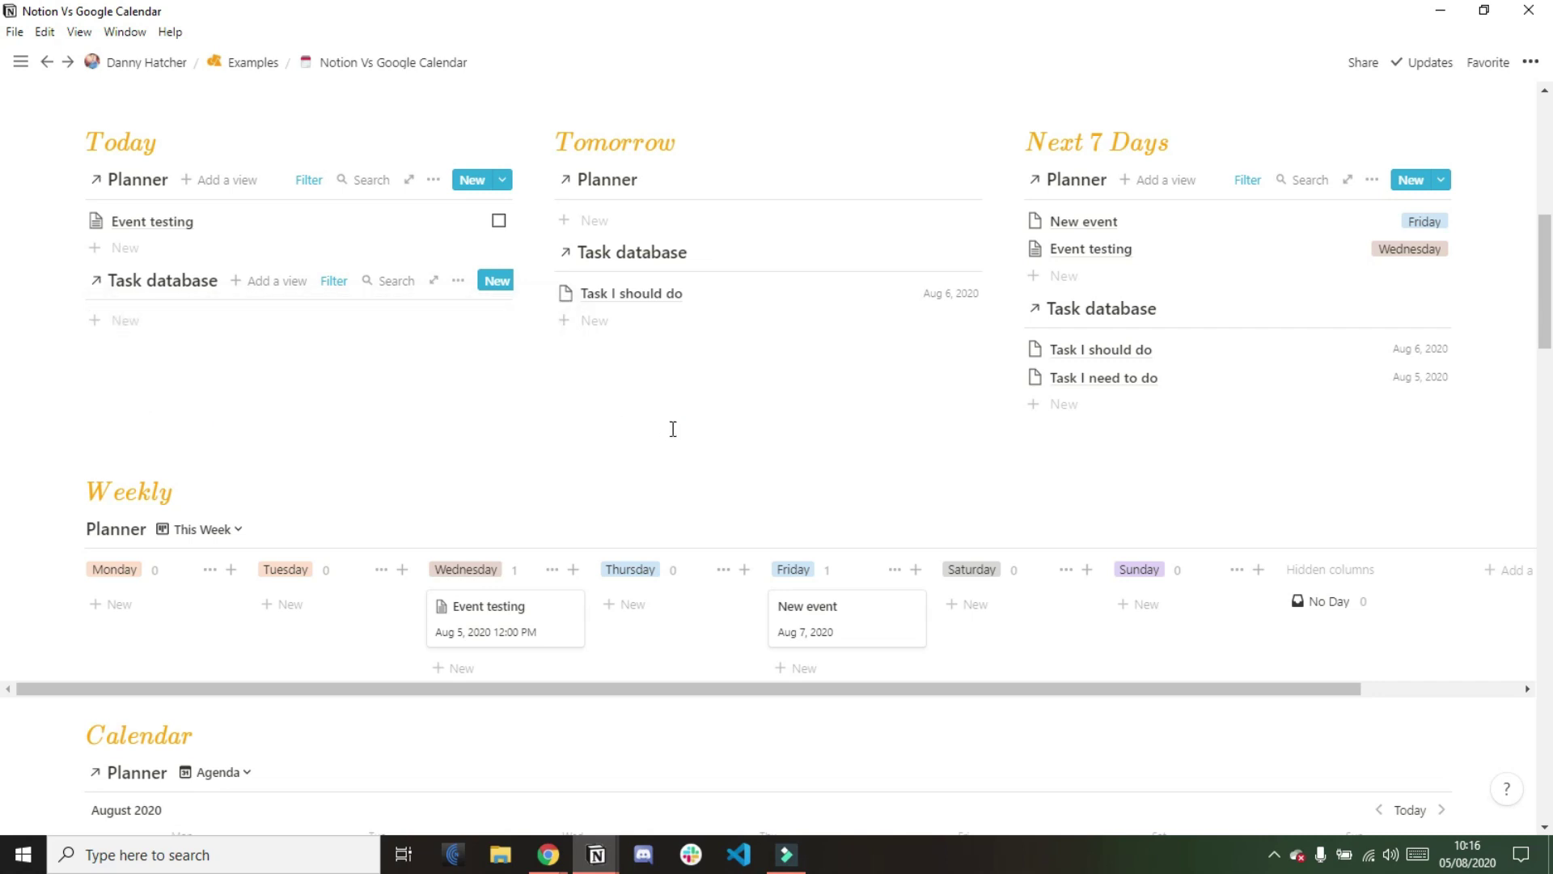
Examine the properties and empty page of Task I want to do in the main Task database below the calendar
scroll(673, 428, "down", 1)
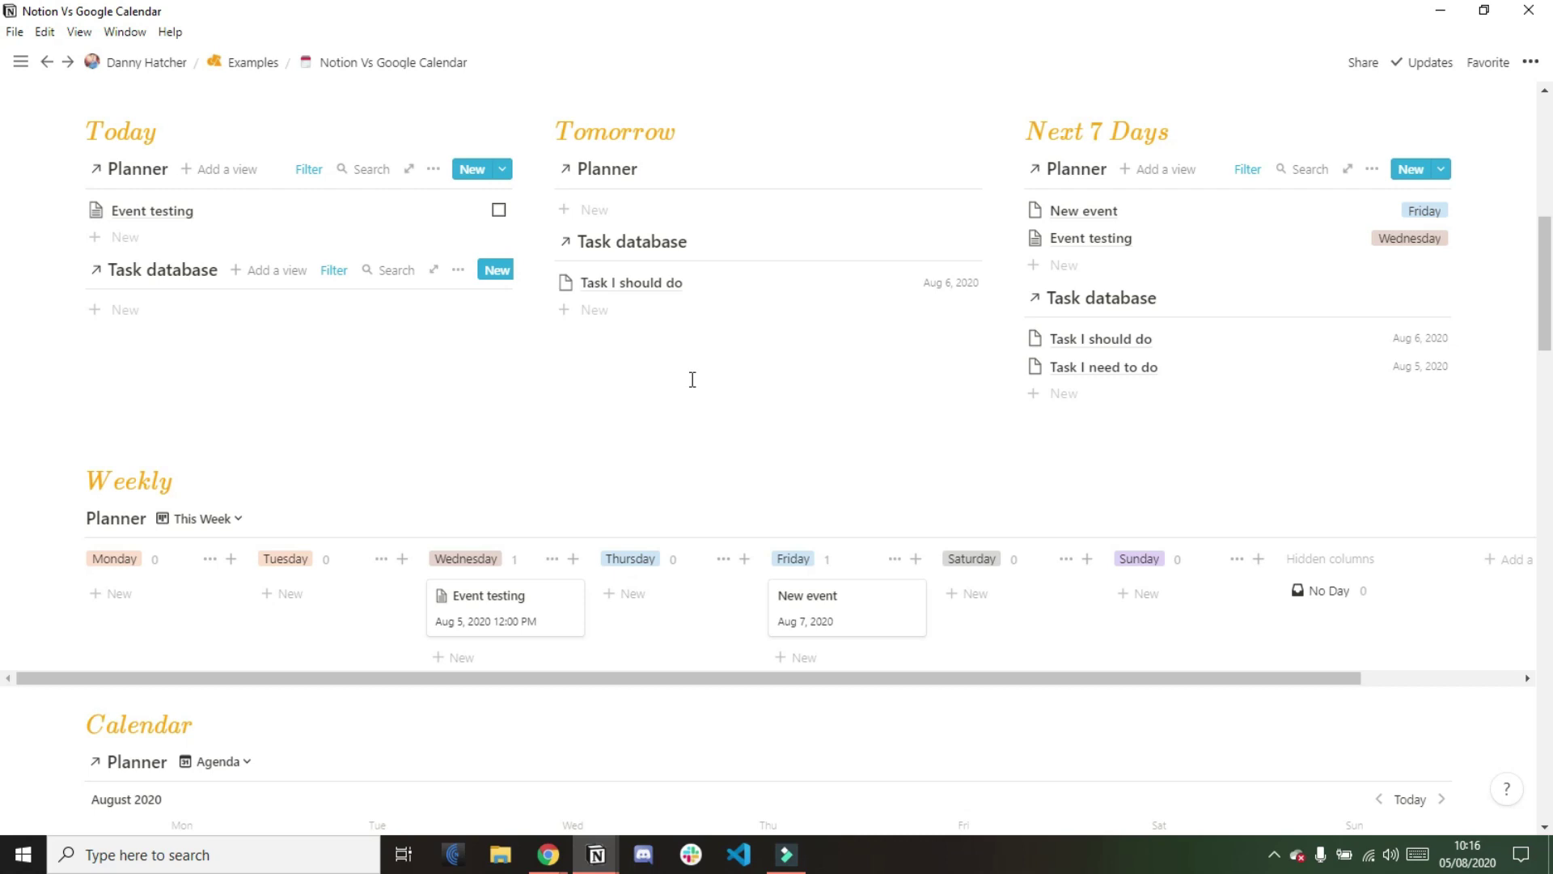
scroll(692, 380, "down", 8)
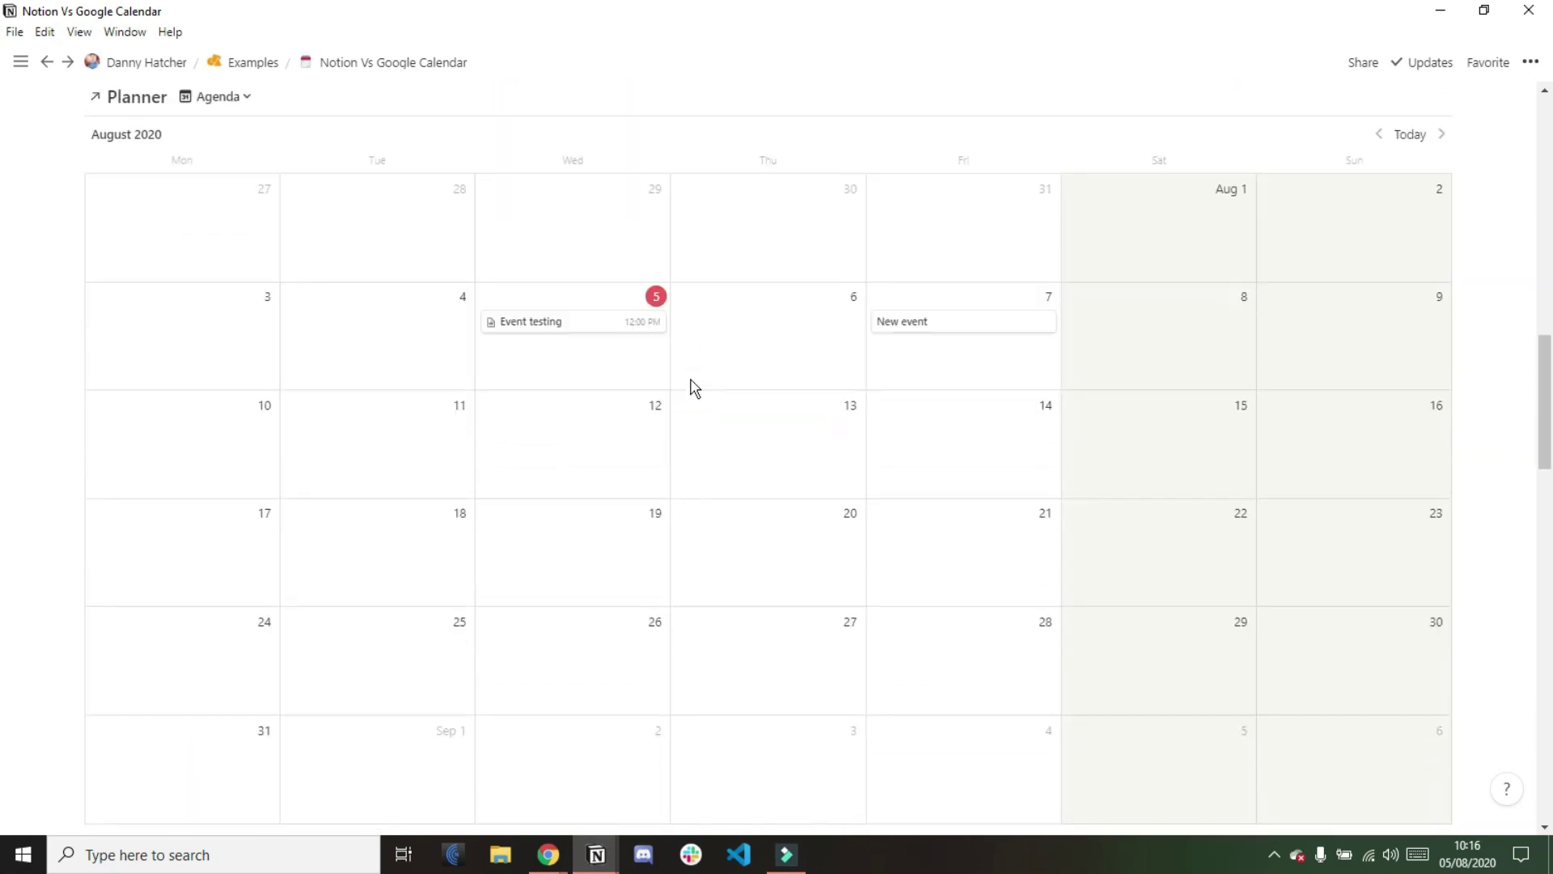
scroll(693, 387, "down", 3)
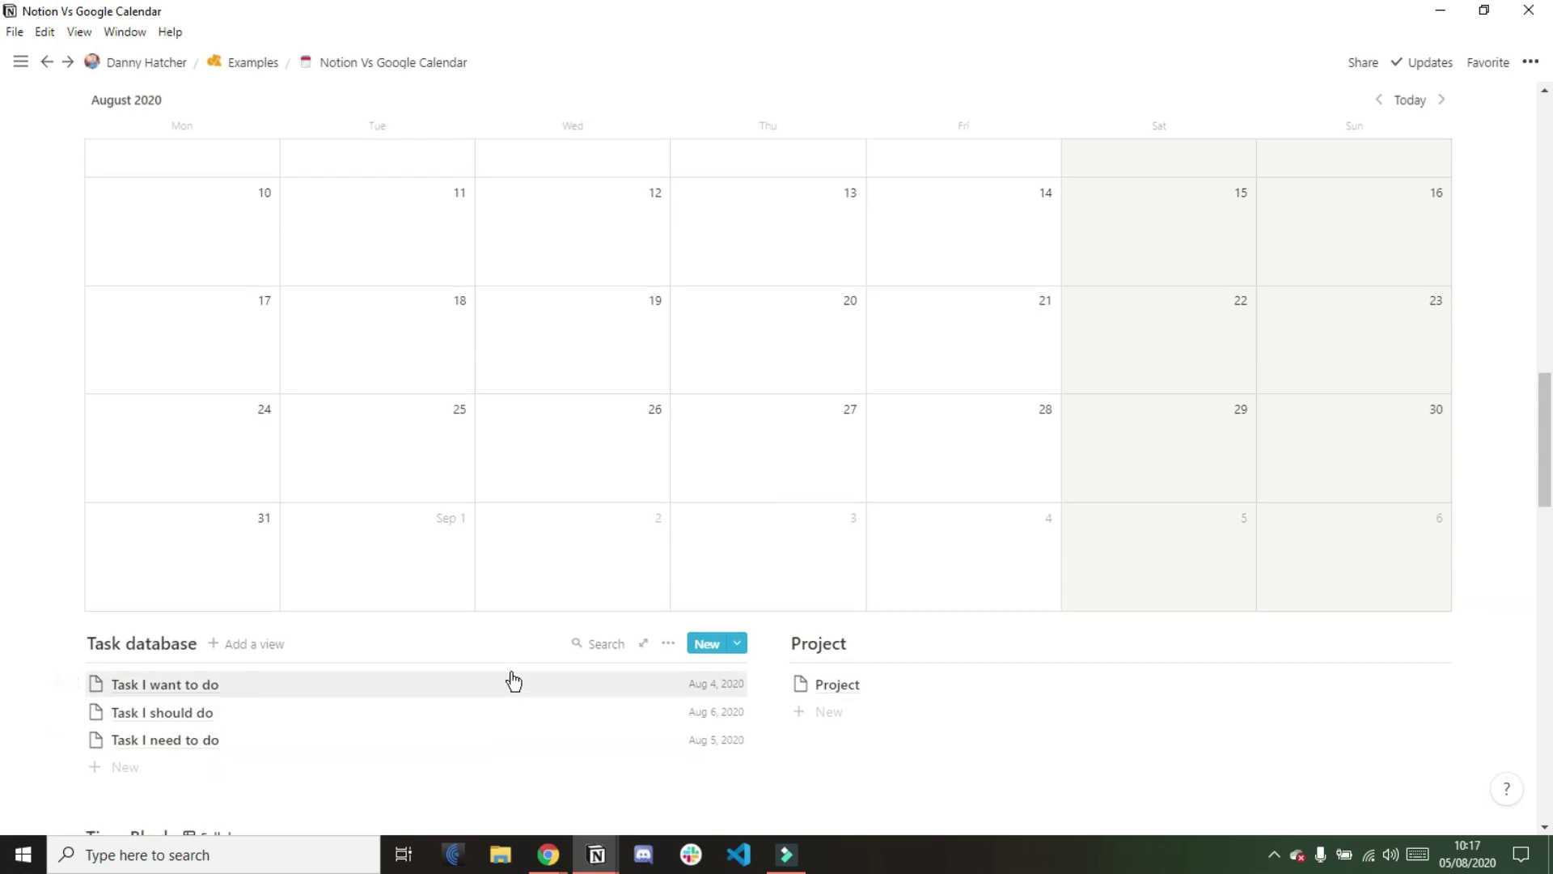
scroll(514, 687, "up", 1)
left_click(518, 711)
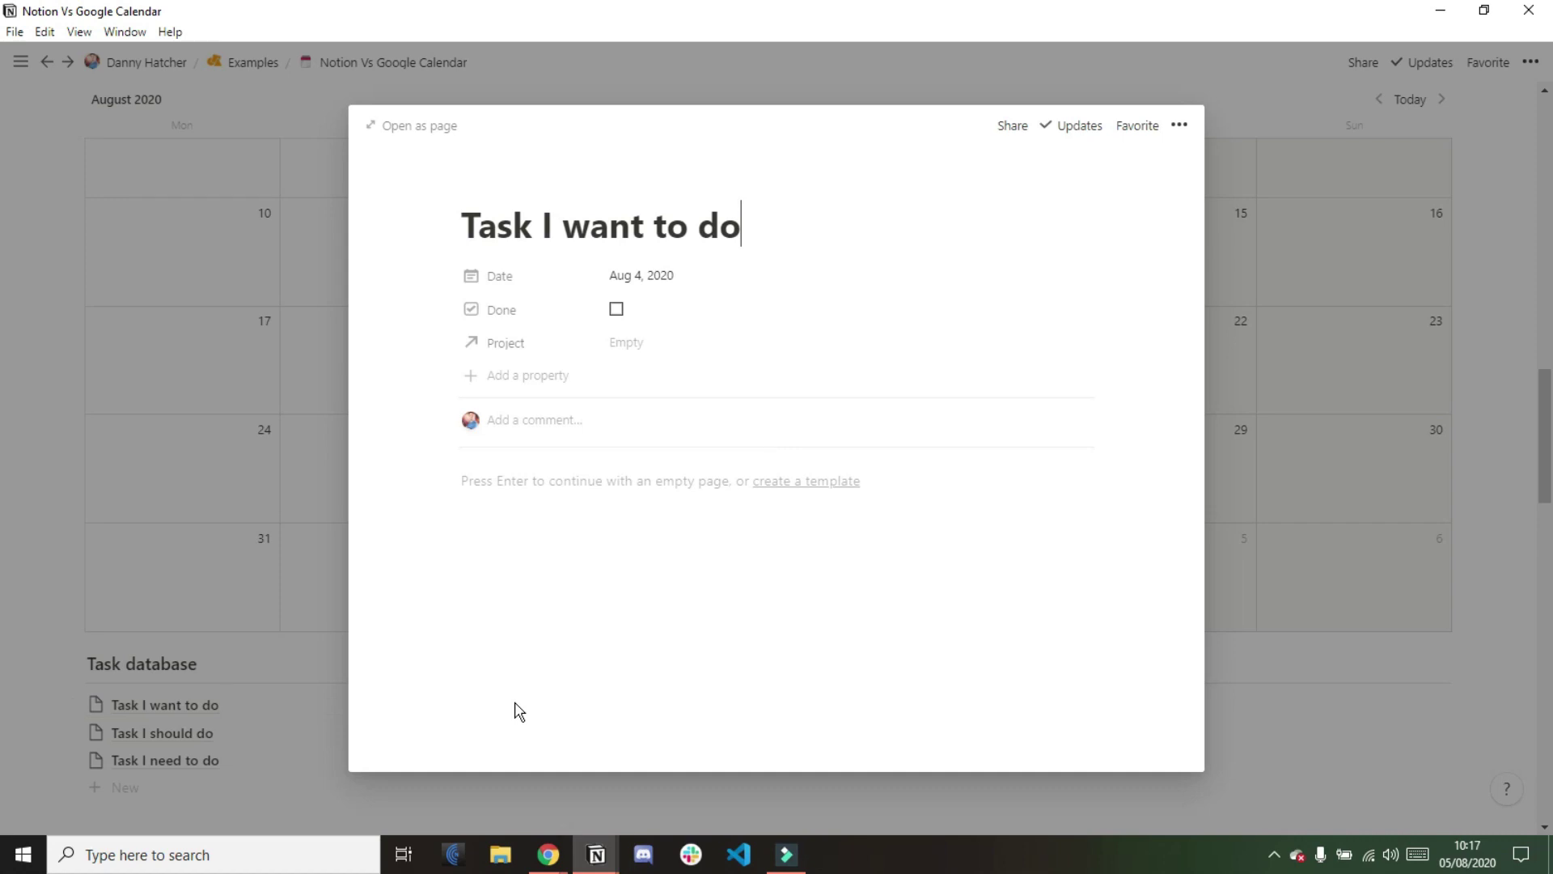
left_click(612, 481)
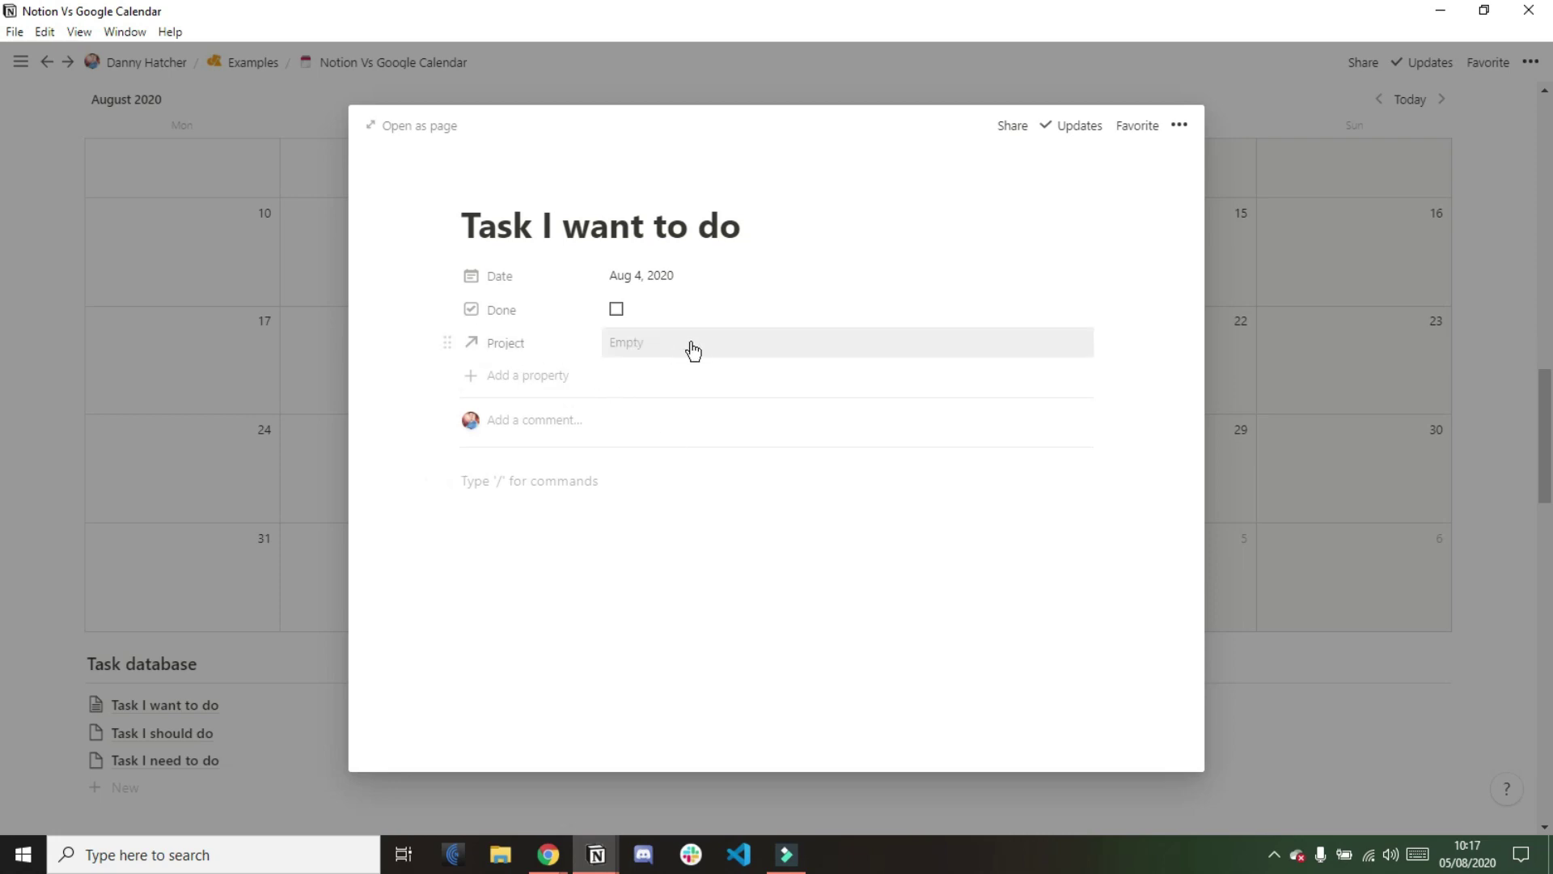
left_click(1236, 500)
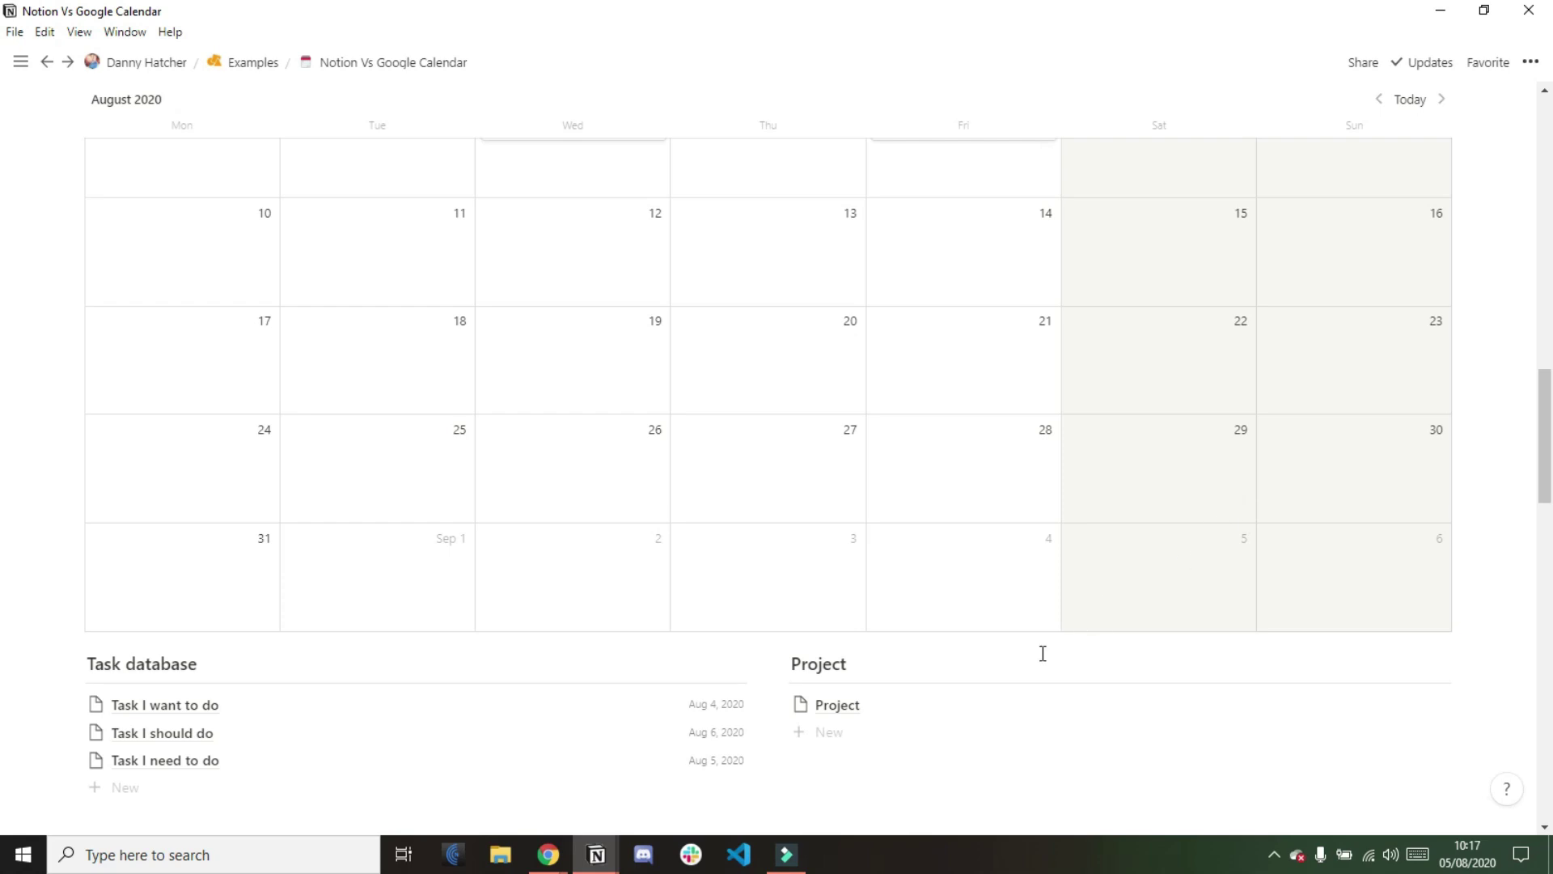
Apply Project Template to the Project page and move Pre-set task 1 to Pre-set task 4 into its linked Task database
left_click(995, 708)
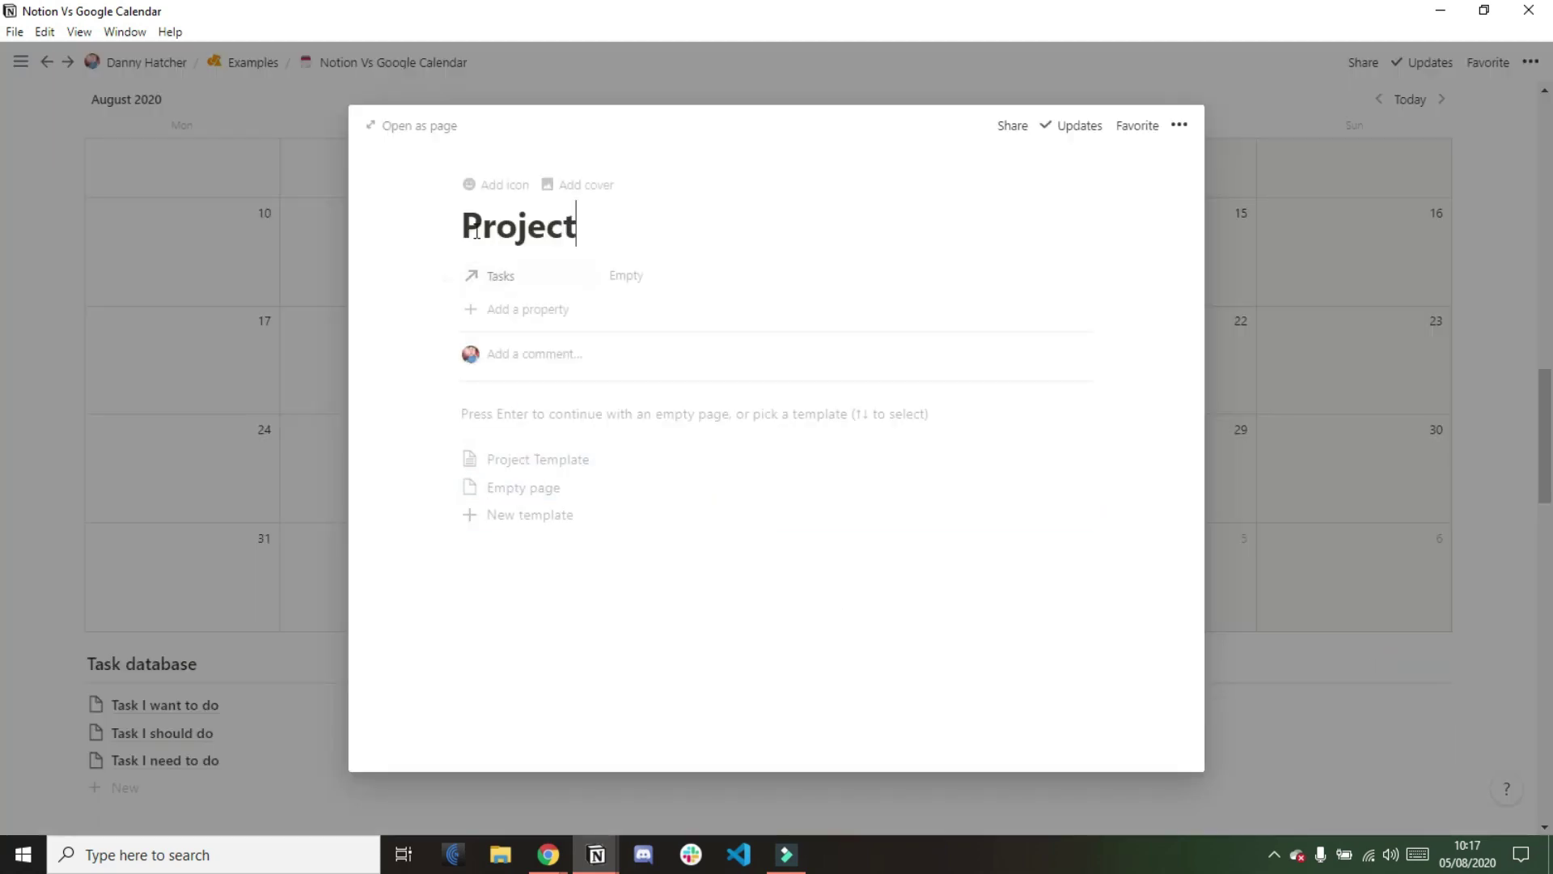
left_click(579, 468)
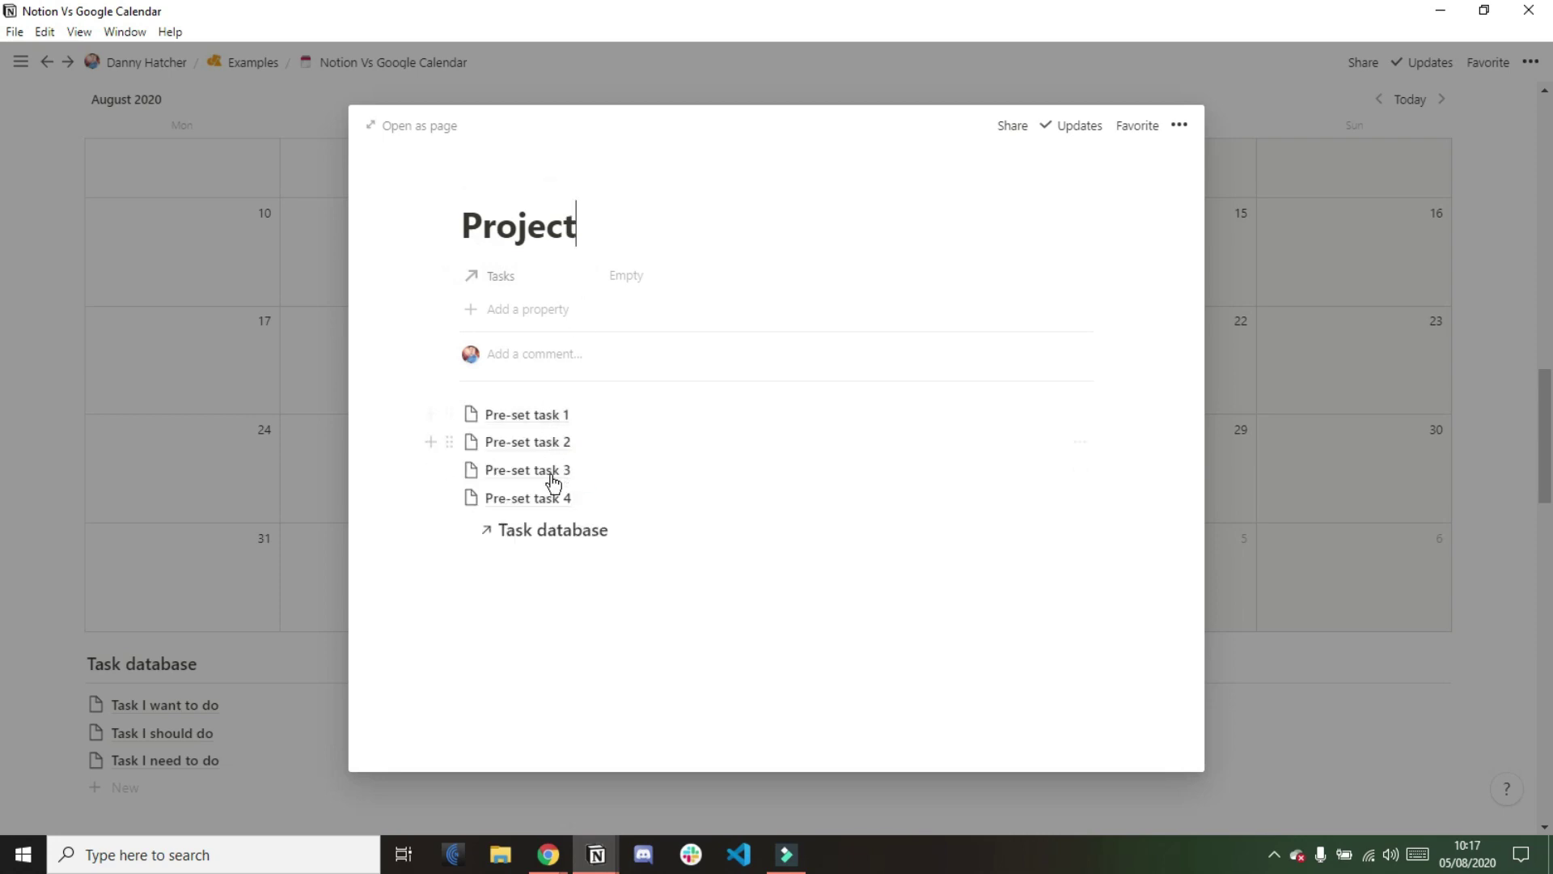
left_click_drag(537, 399, 526, 497)
left_click_drag(449, 414, 562, 567)
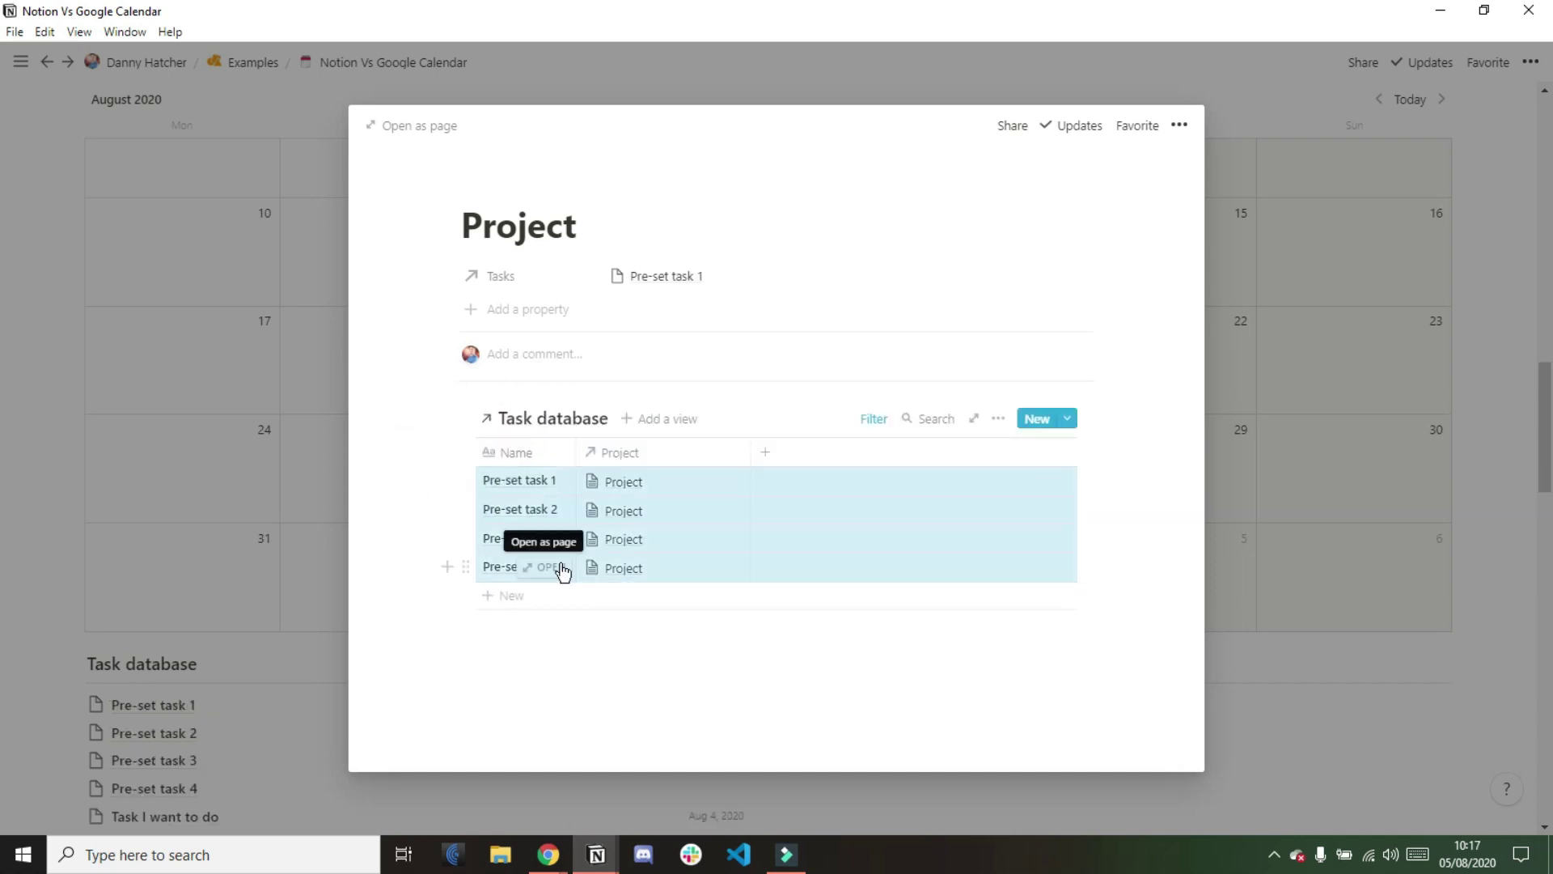
left_click(296, 596)
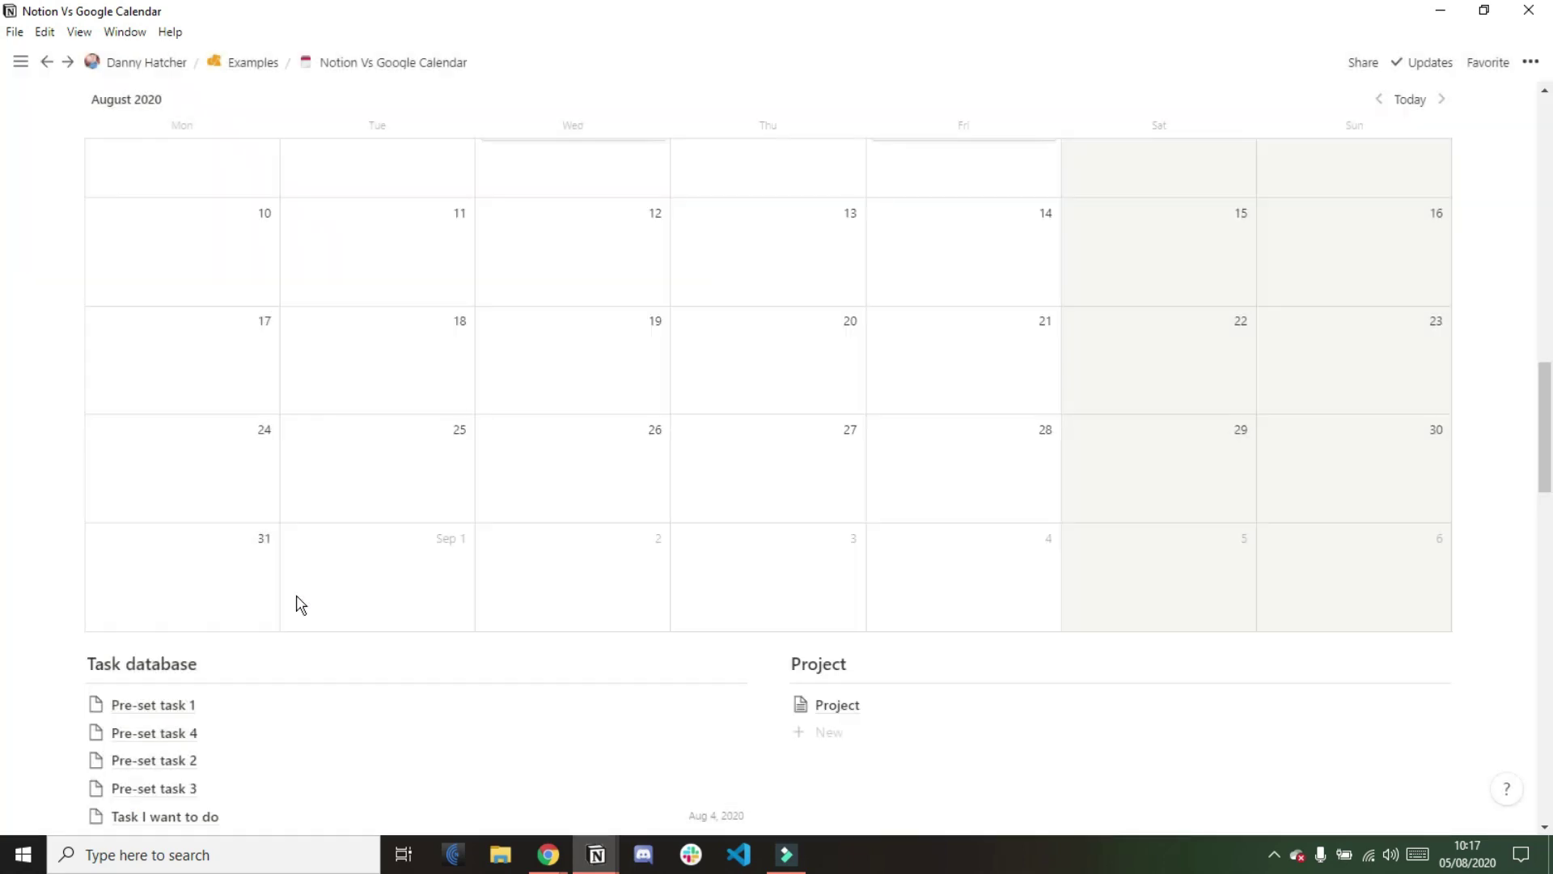
scroll(426, 610, "down", 3)
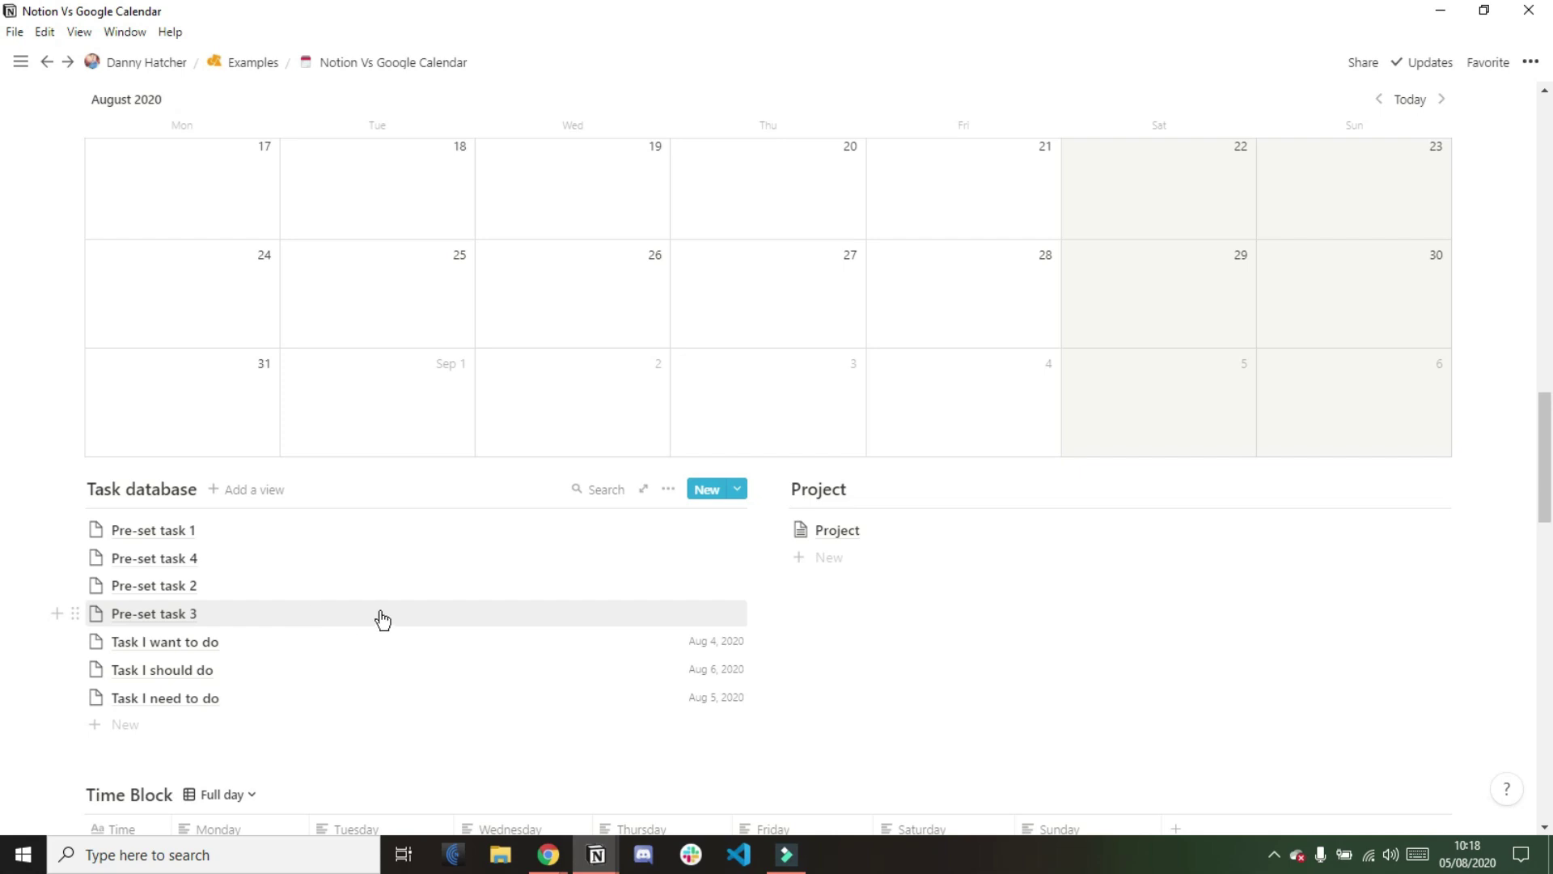
Review the calendar, Weekly planner and the Today, Tomorrow and Next 7 Days sections above the Task database
scroll(866, 599, "up", 1)
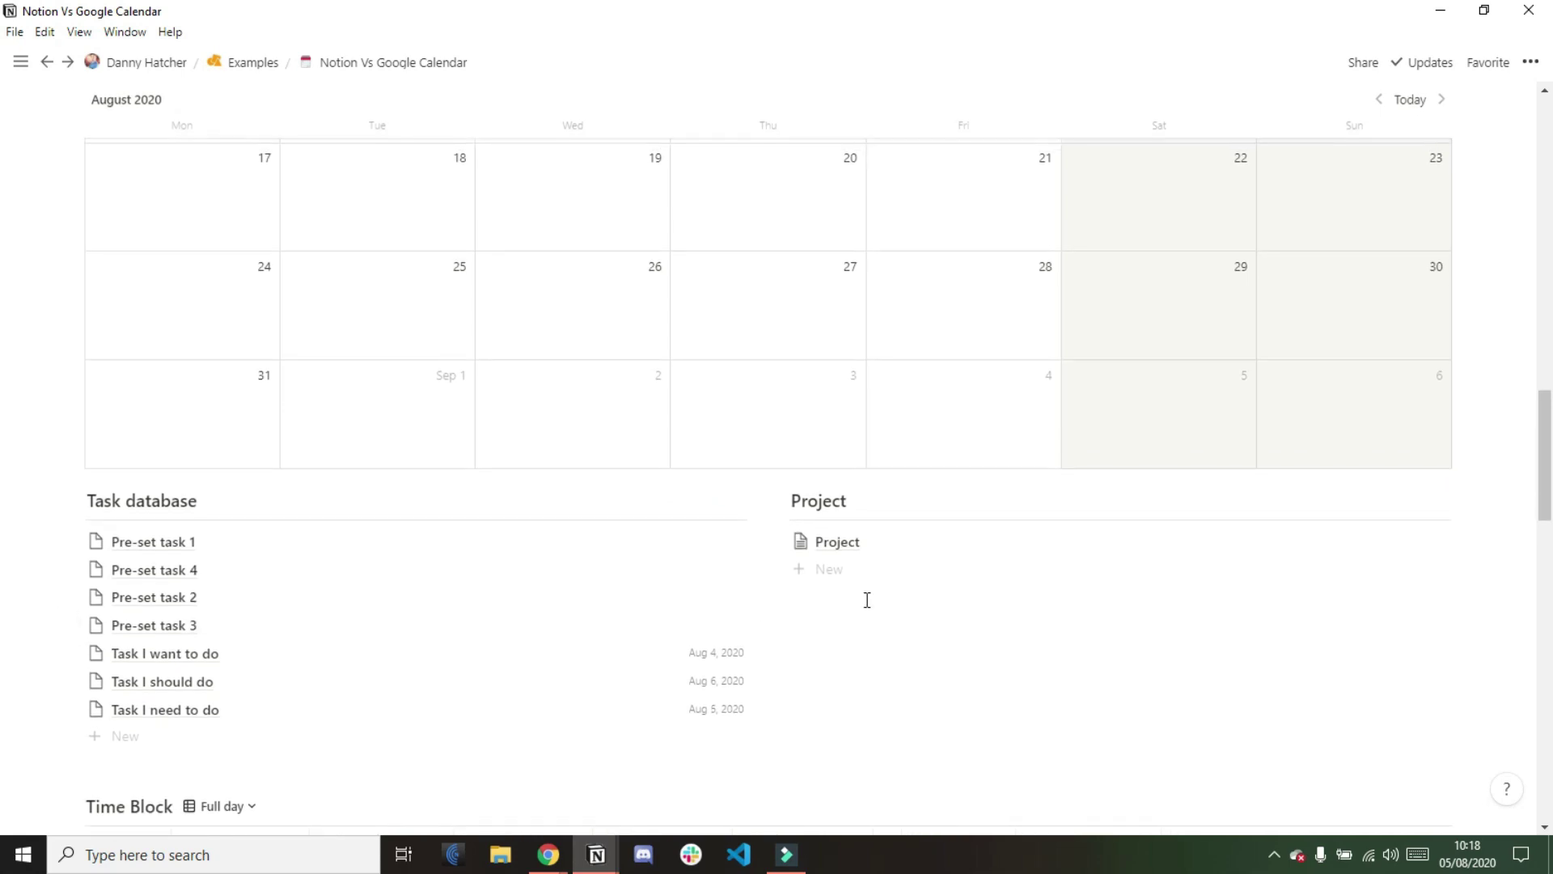
scroll(866, 599, "up", 1)
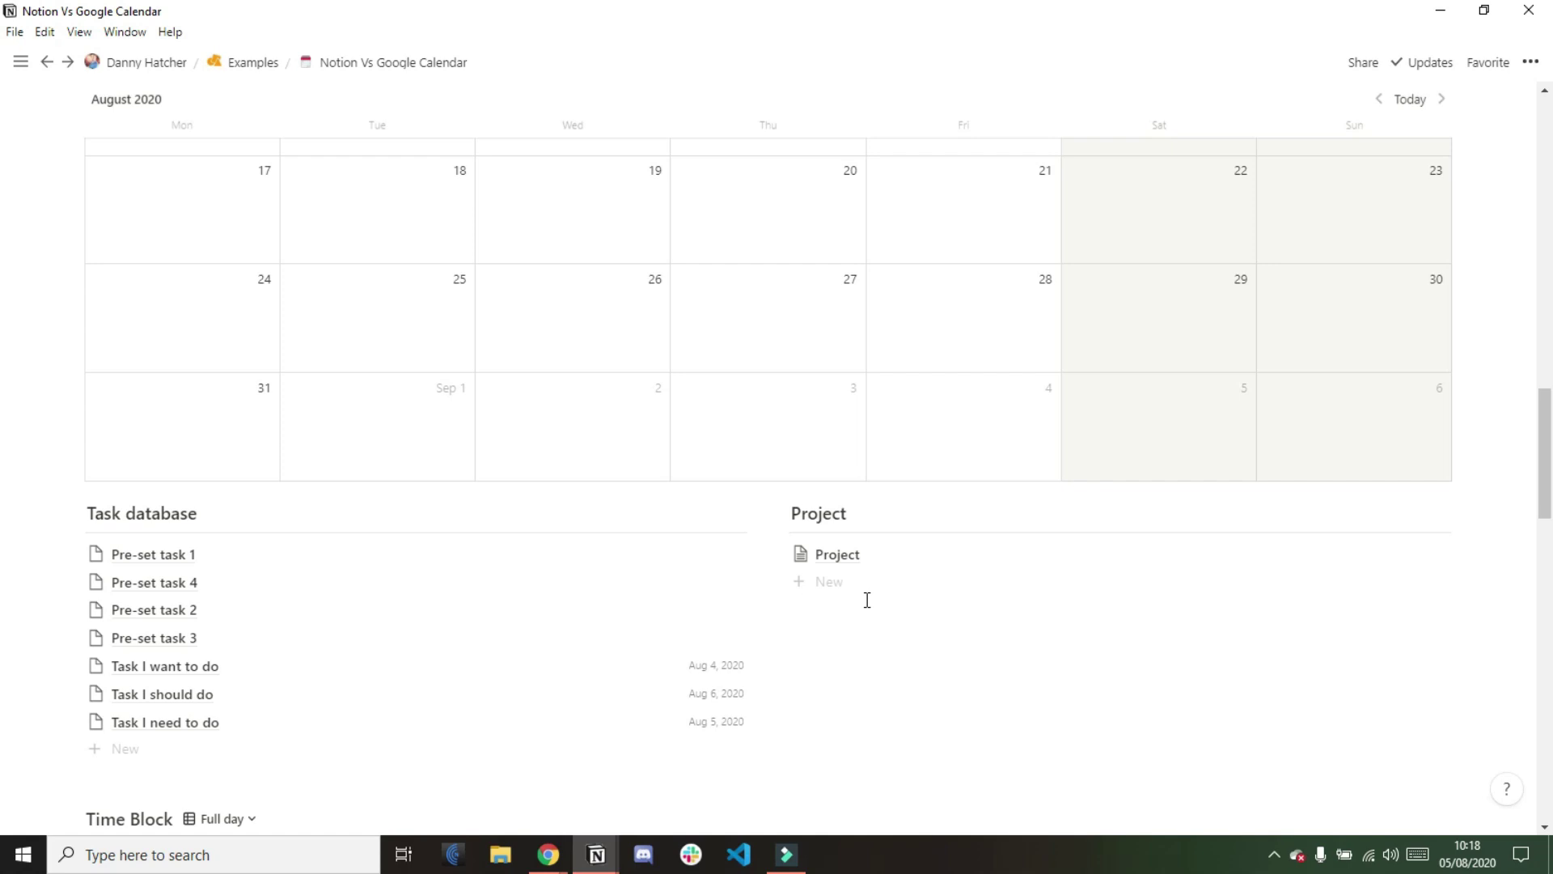
scroll(867, 599, "up", 6)
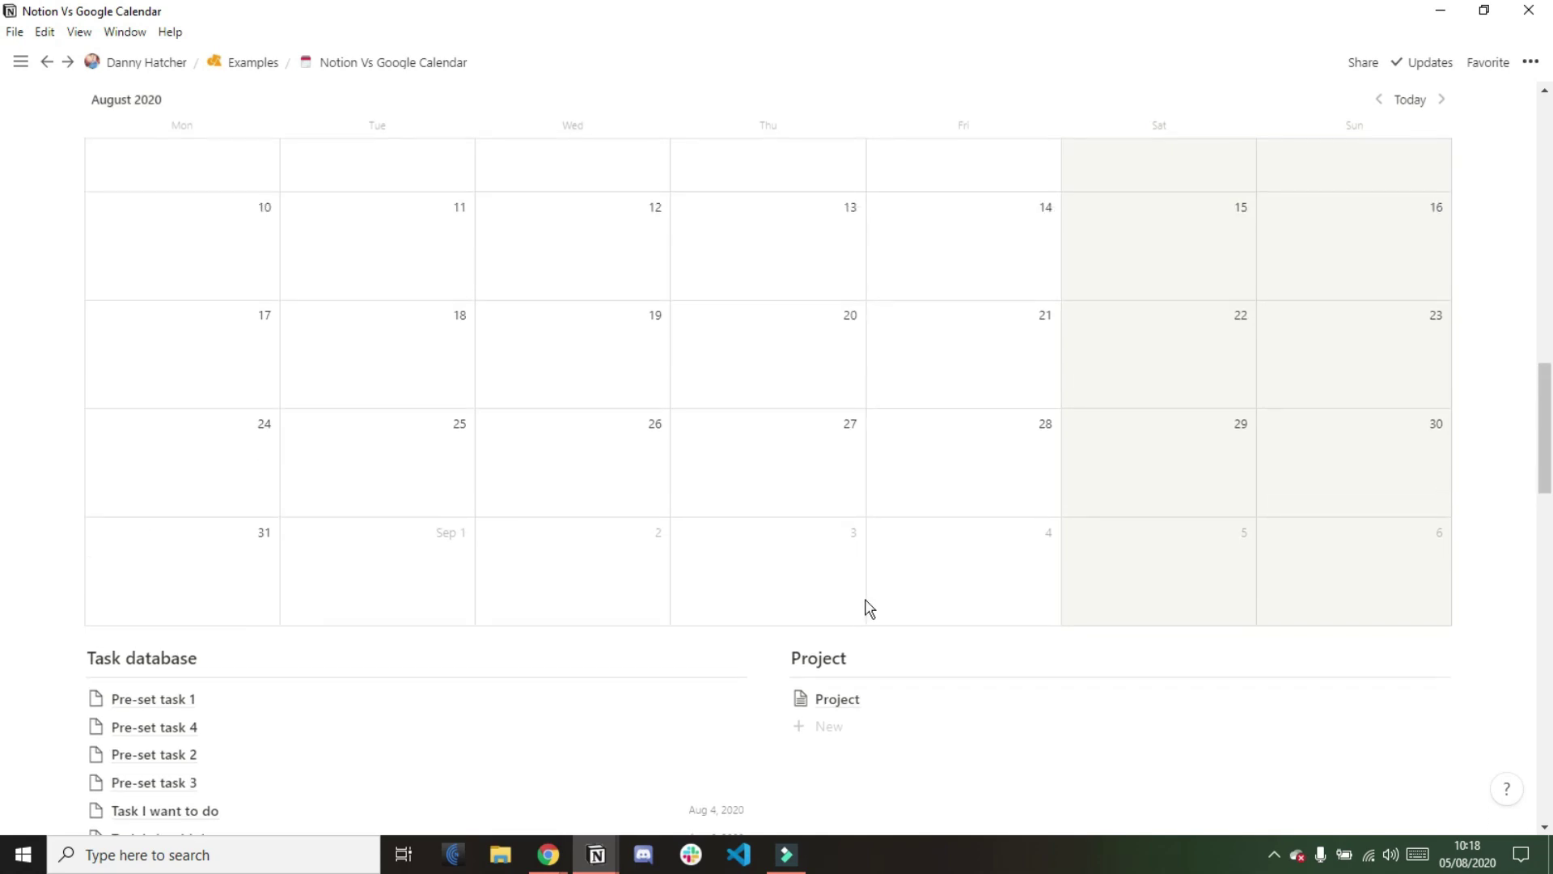
scroll(866, 607, "up", 5)
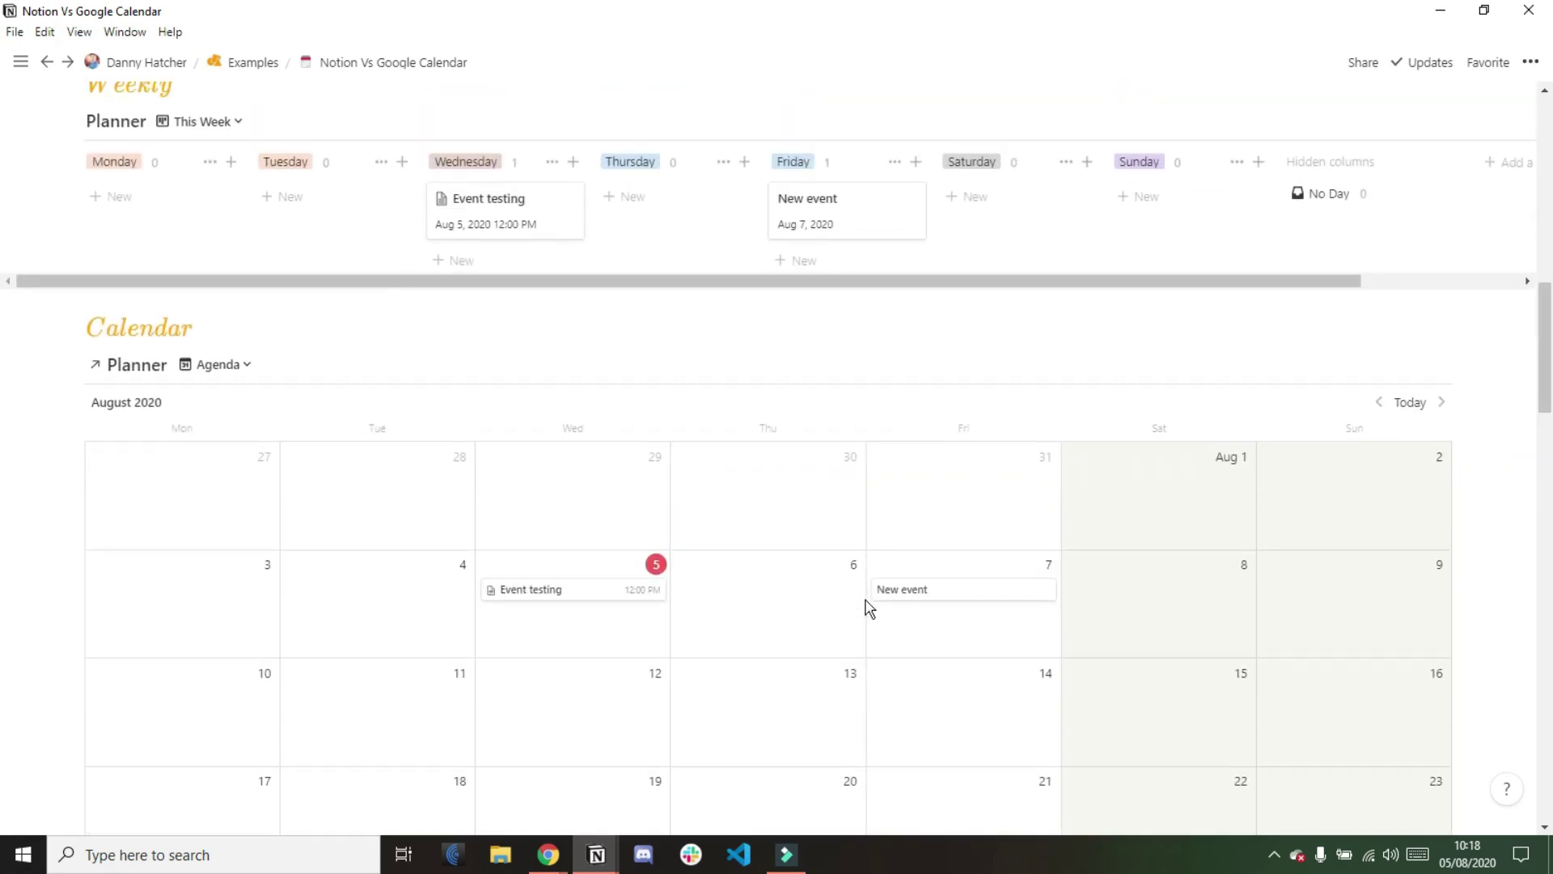
scroll(868, 607, "up", 3)
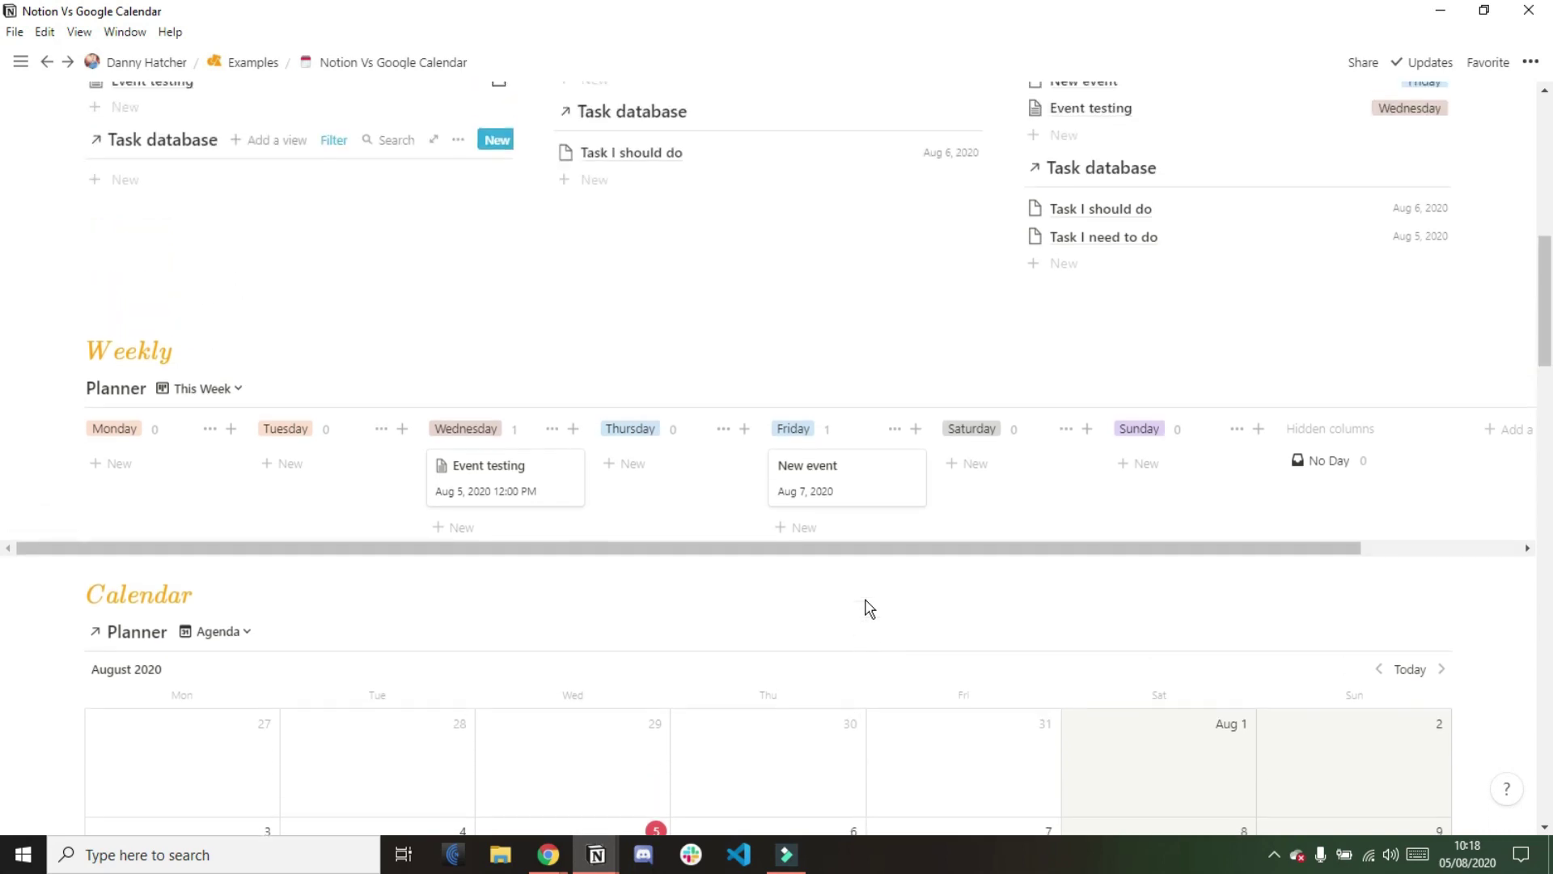
scroll(866, 600, "up", 1)
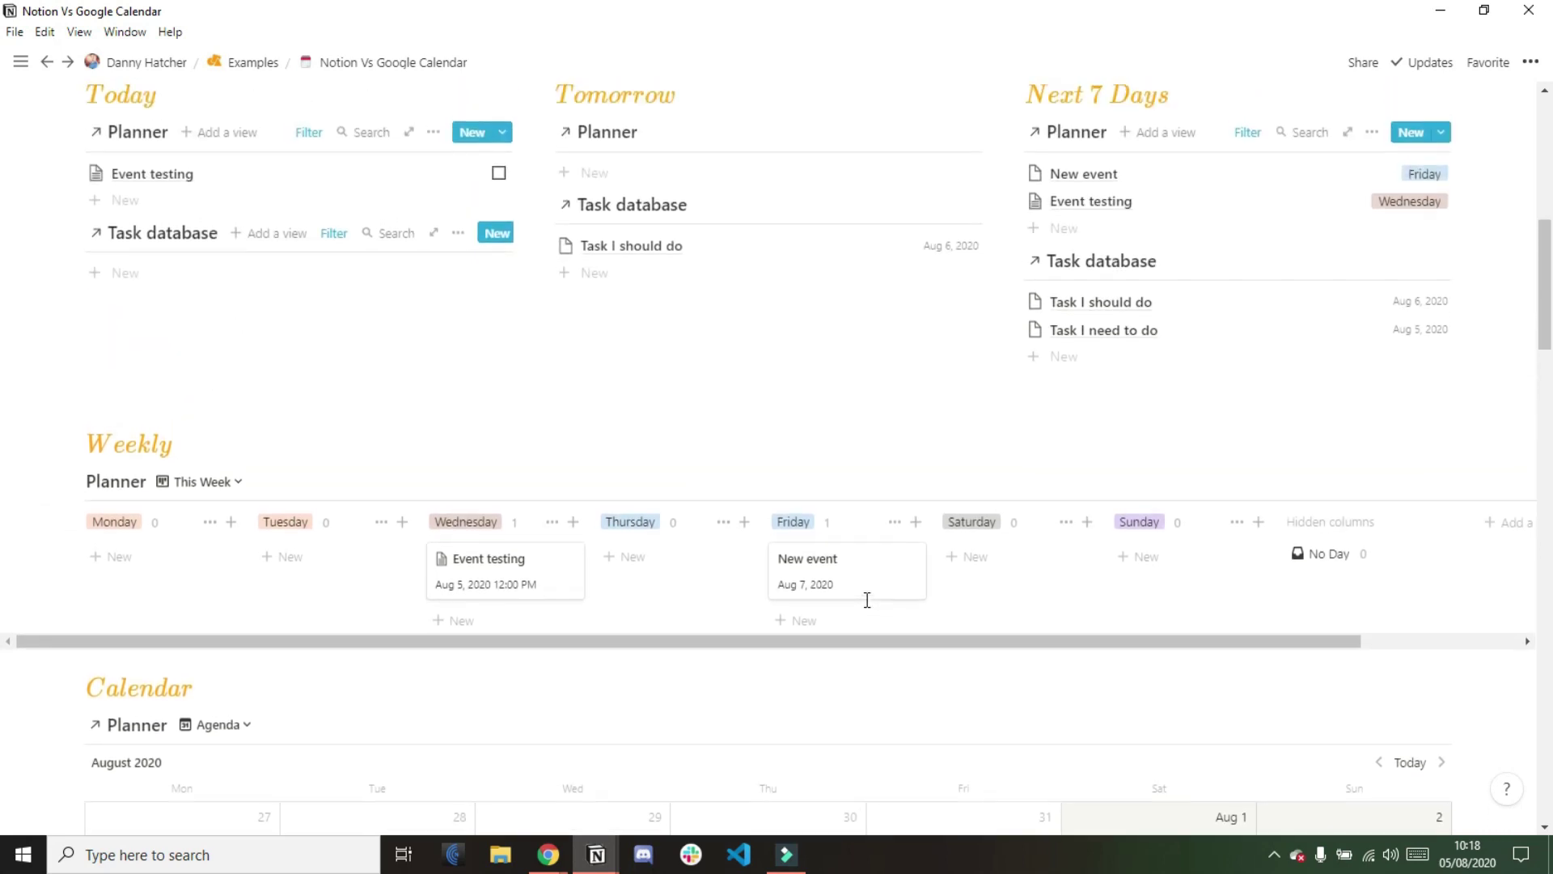
scroll(866, 599, "up", 3)
scroll(867, 600, "down", 1)
scroll(866, 599, "down", 1)
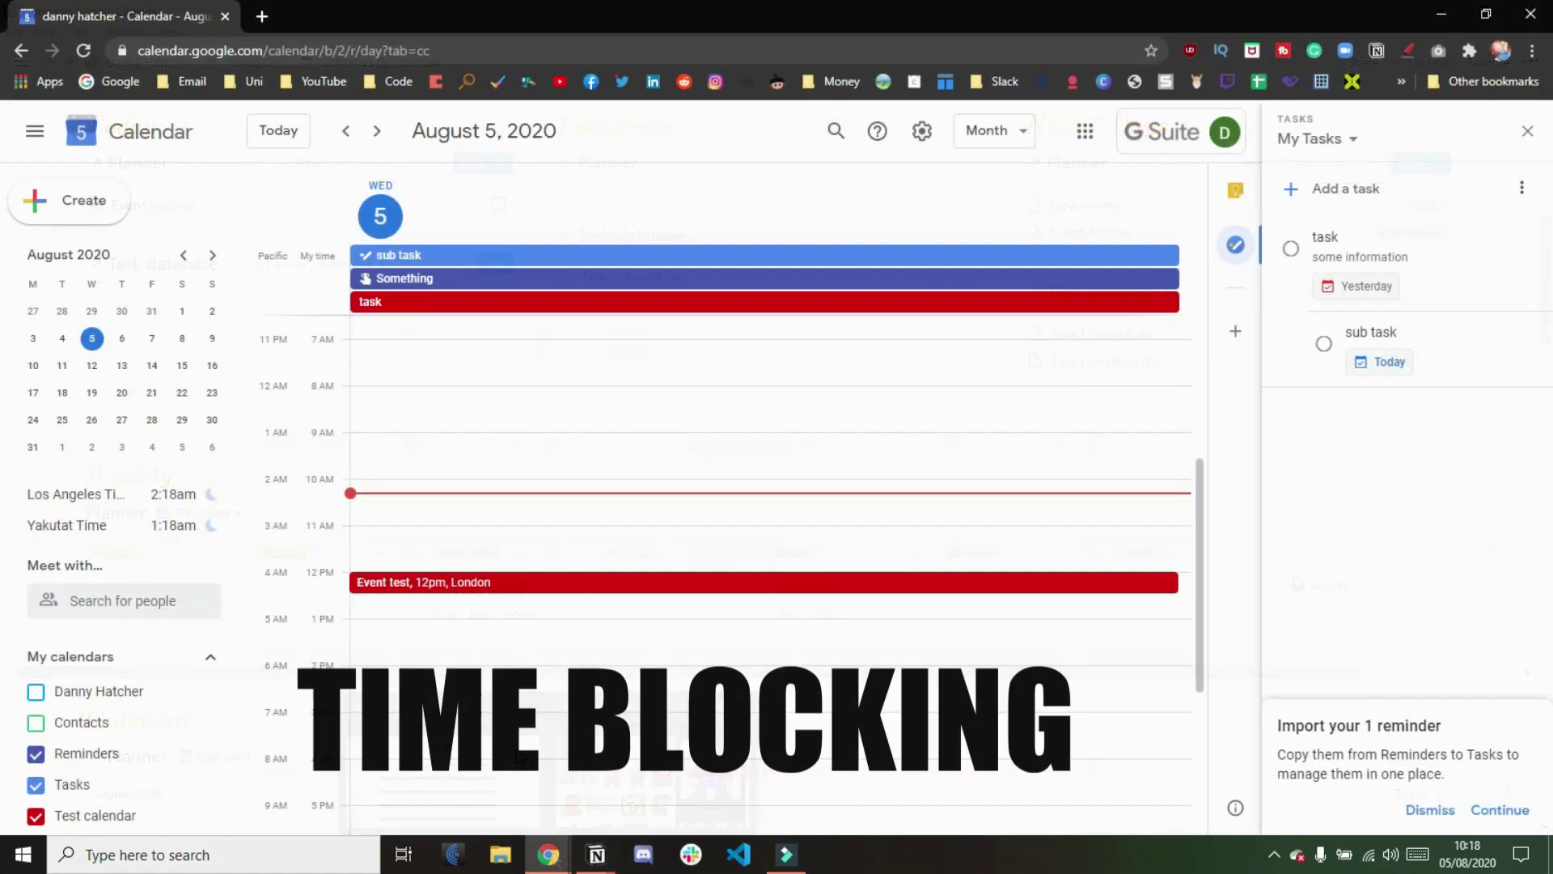
left_click_drag(491, 357, 493, 461)
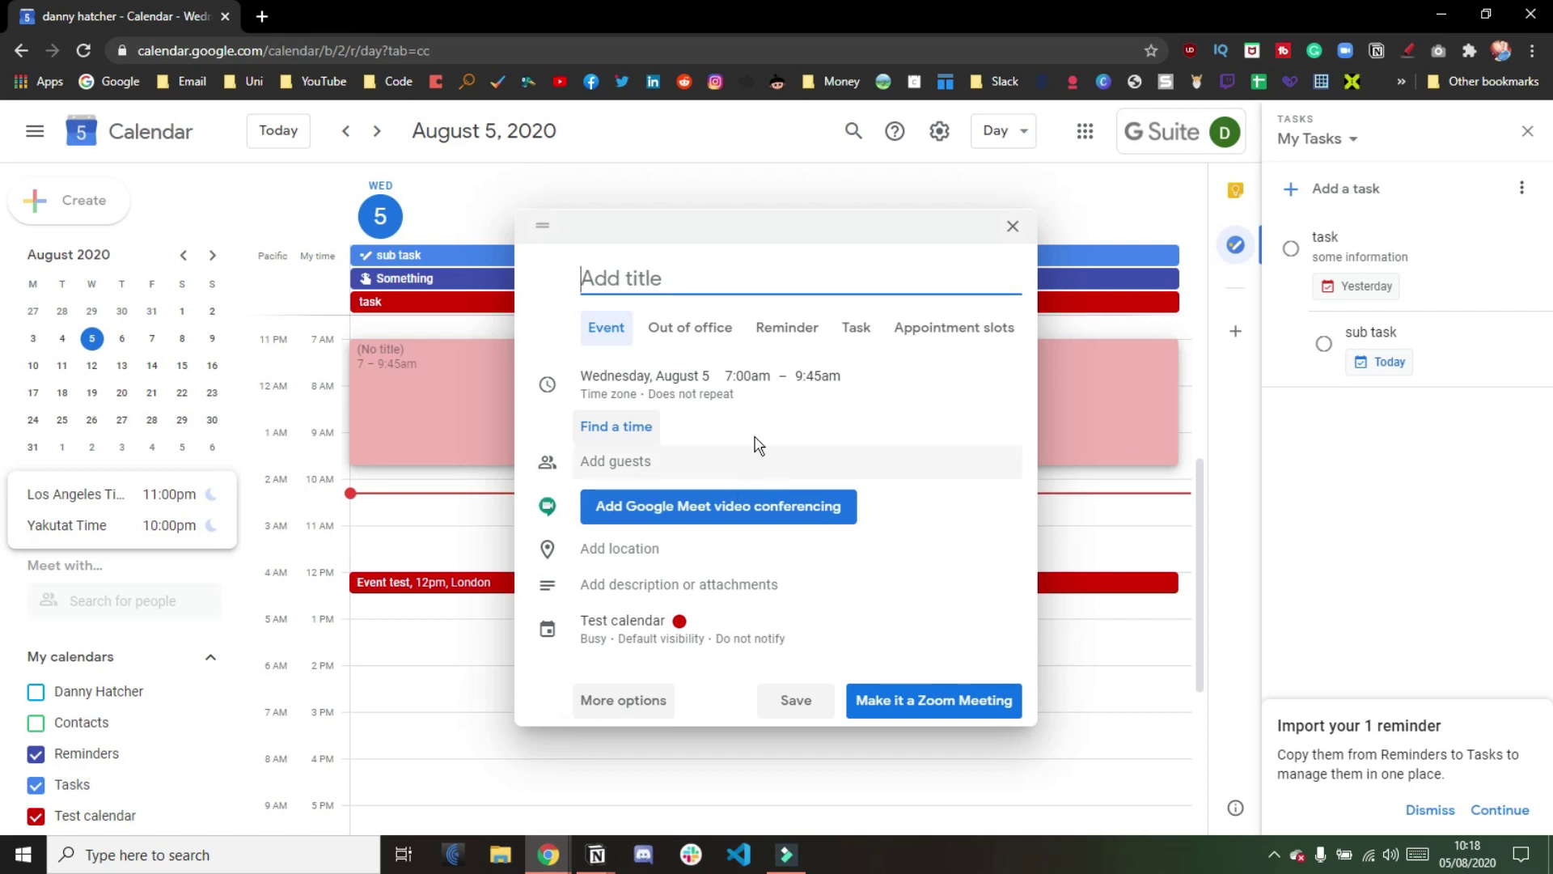
left_click(782, 340)
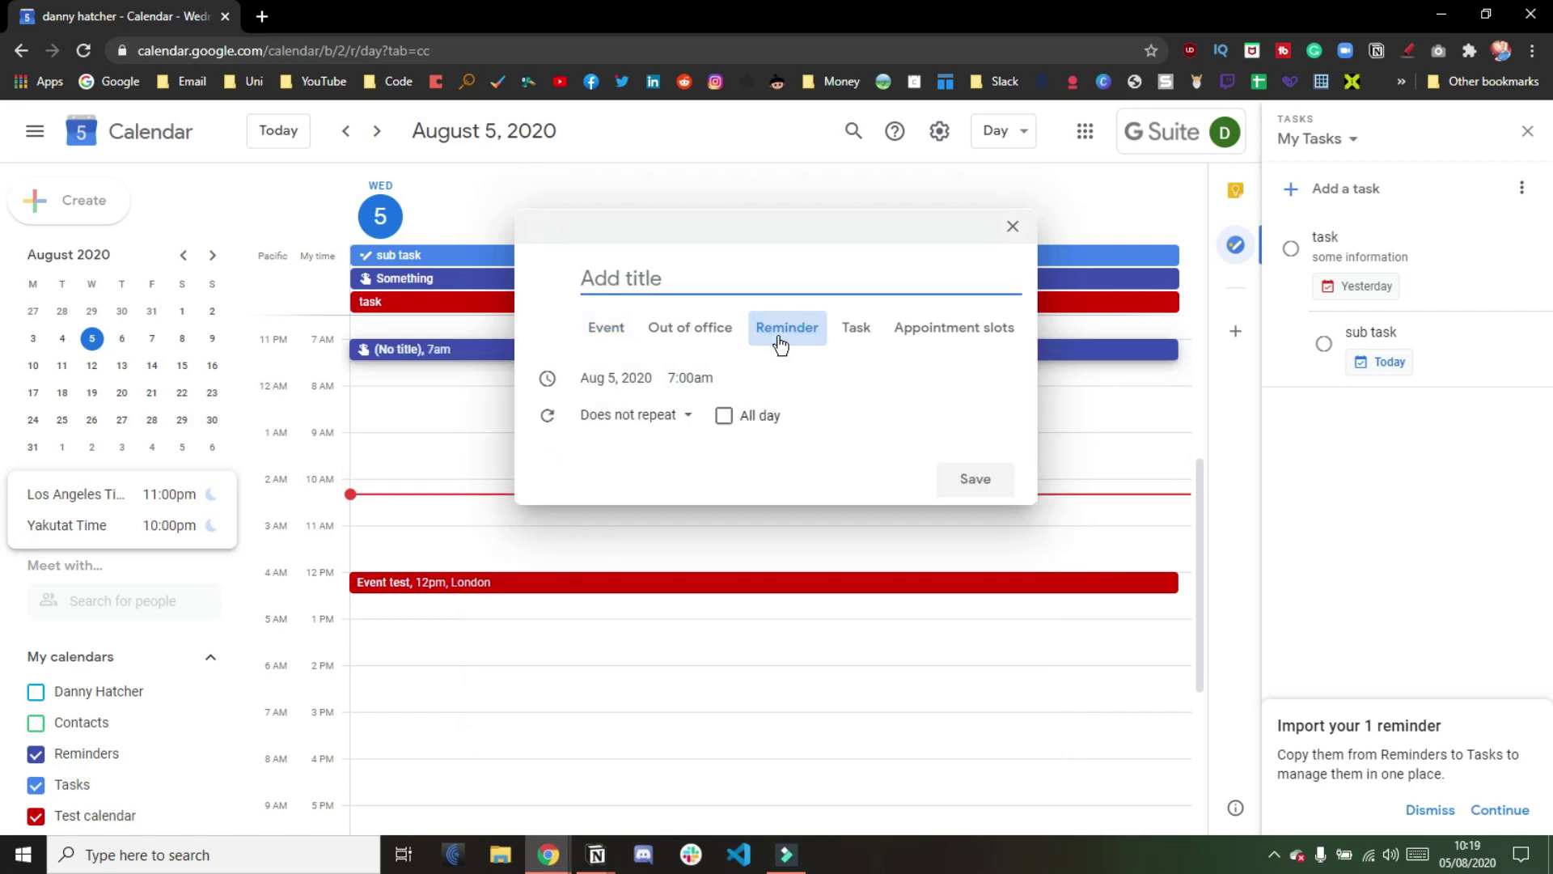
left_click(612, 327)
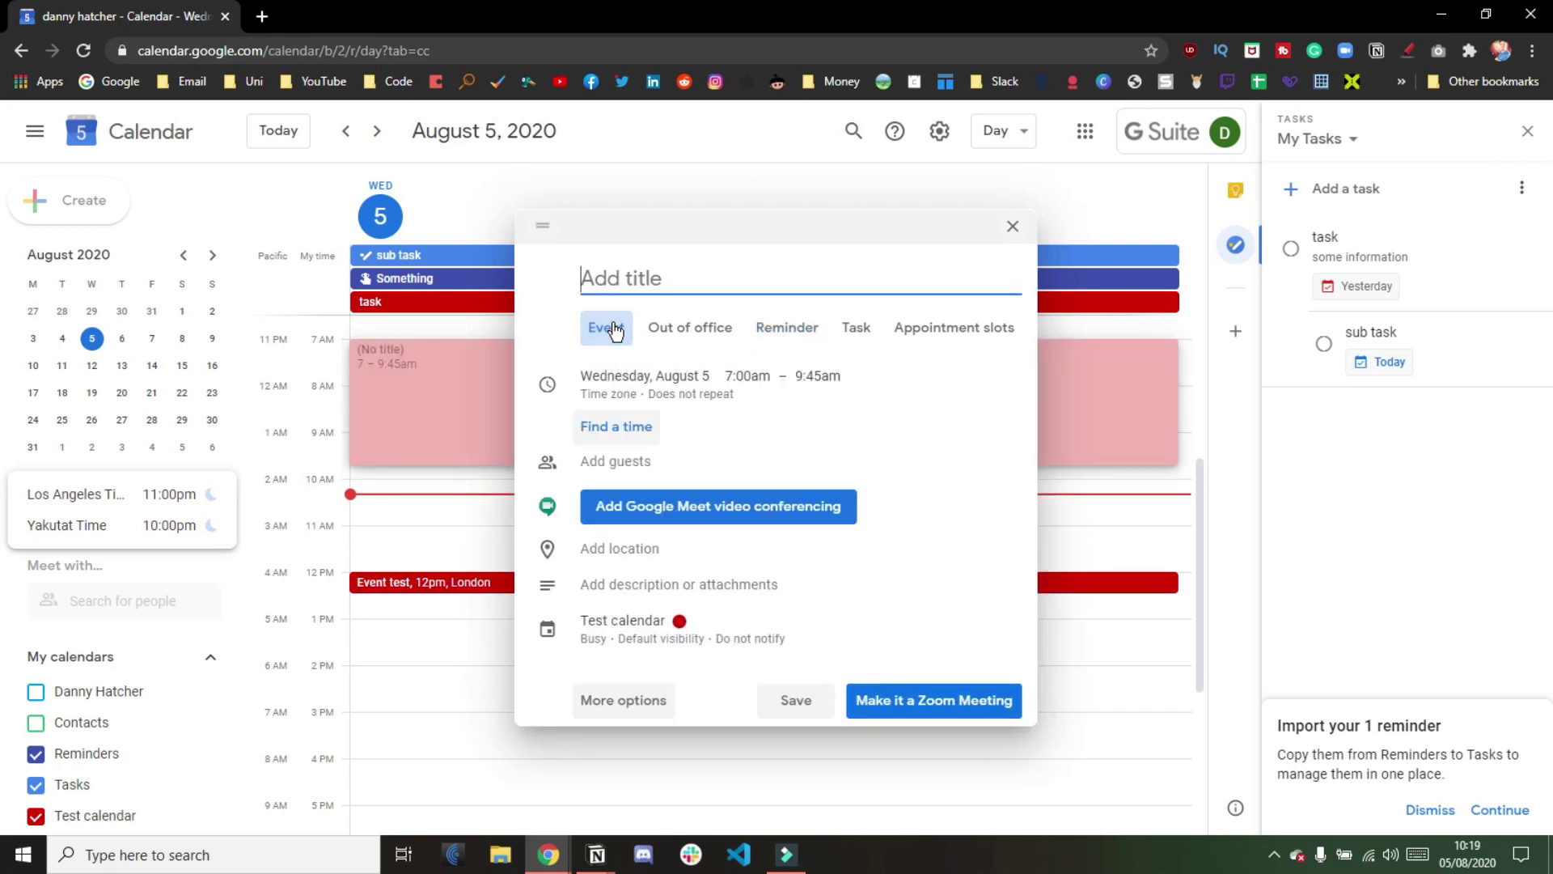
left_click(461, 533)
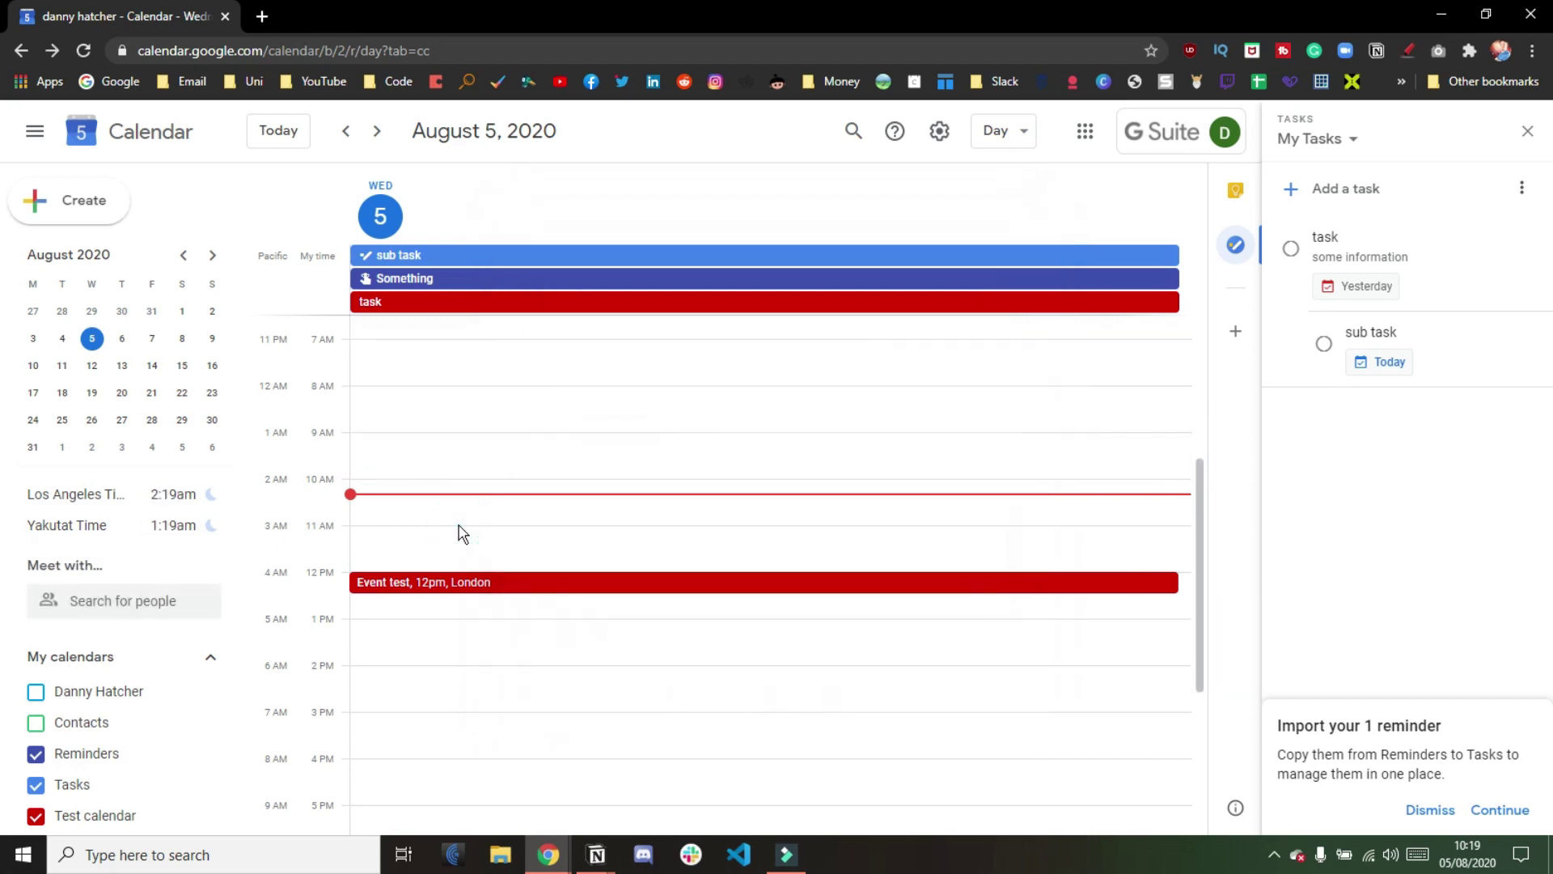
Create an event titled test on Tuesday, August 4, from 8:30am to 10:00am in the week view
key("w")
left_click(515, 437)
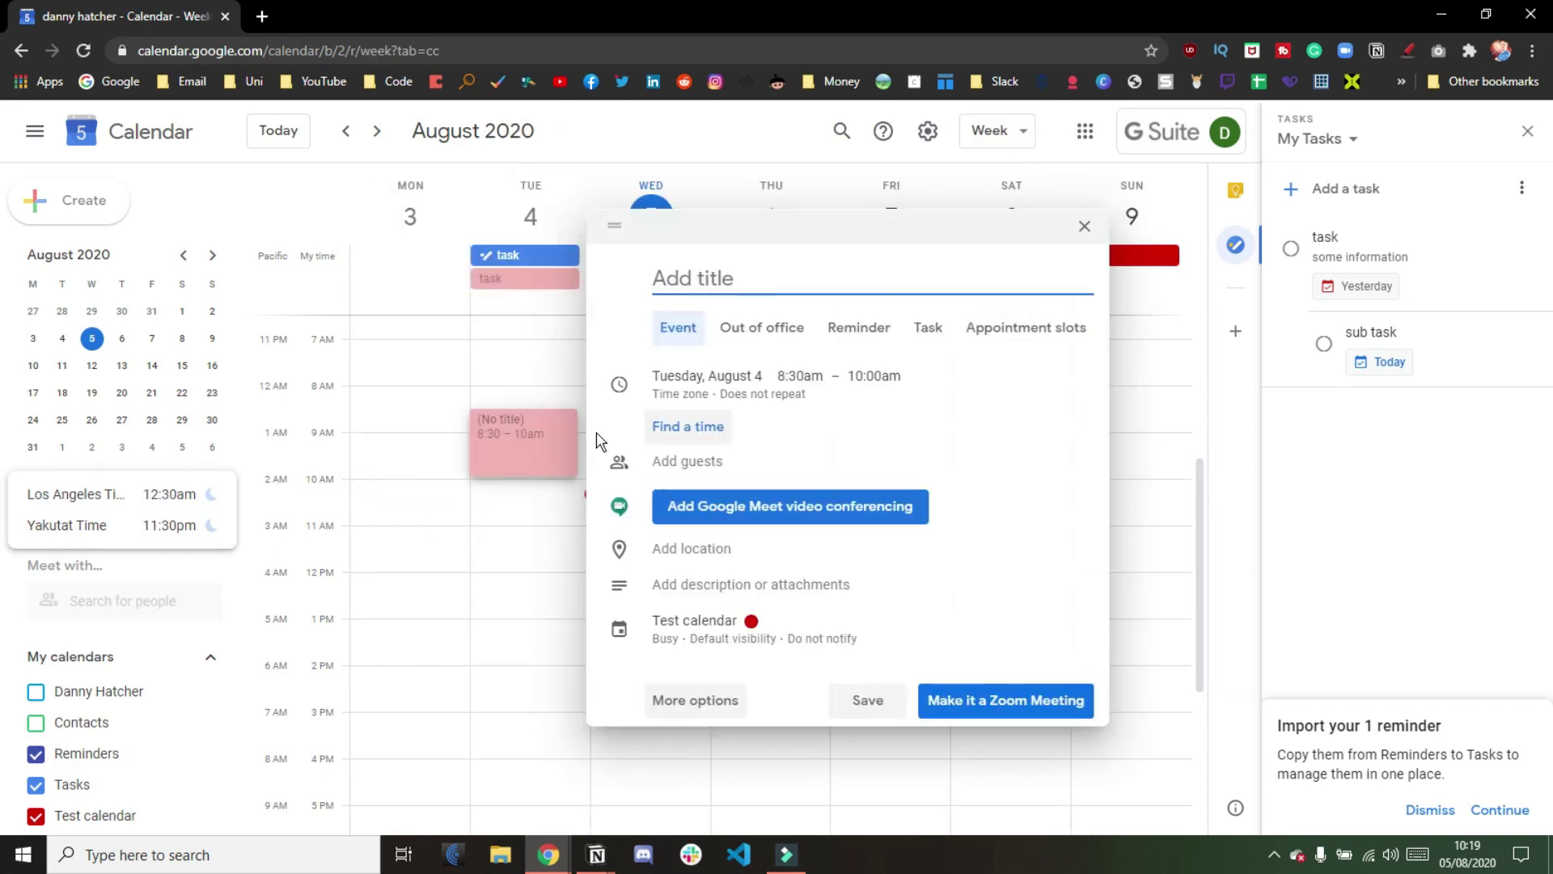
type("test")
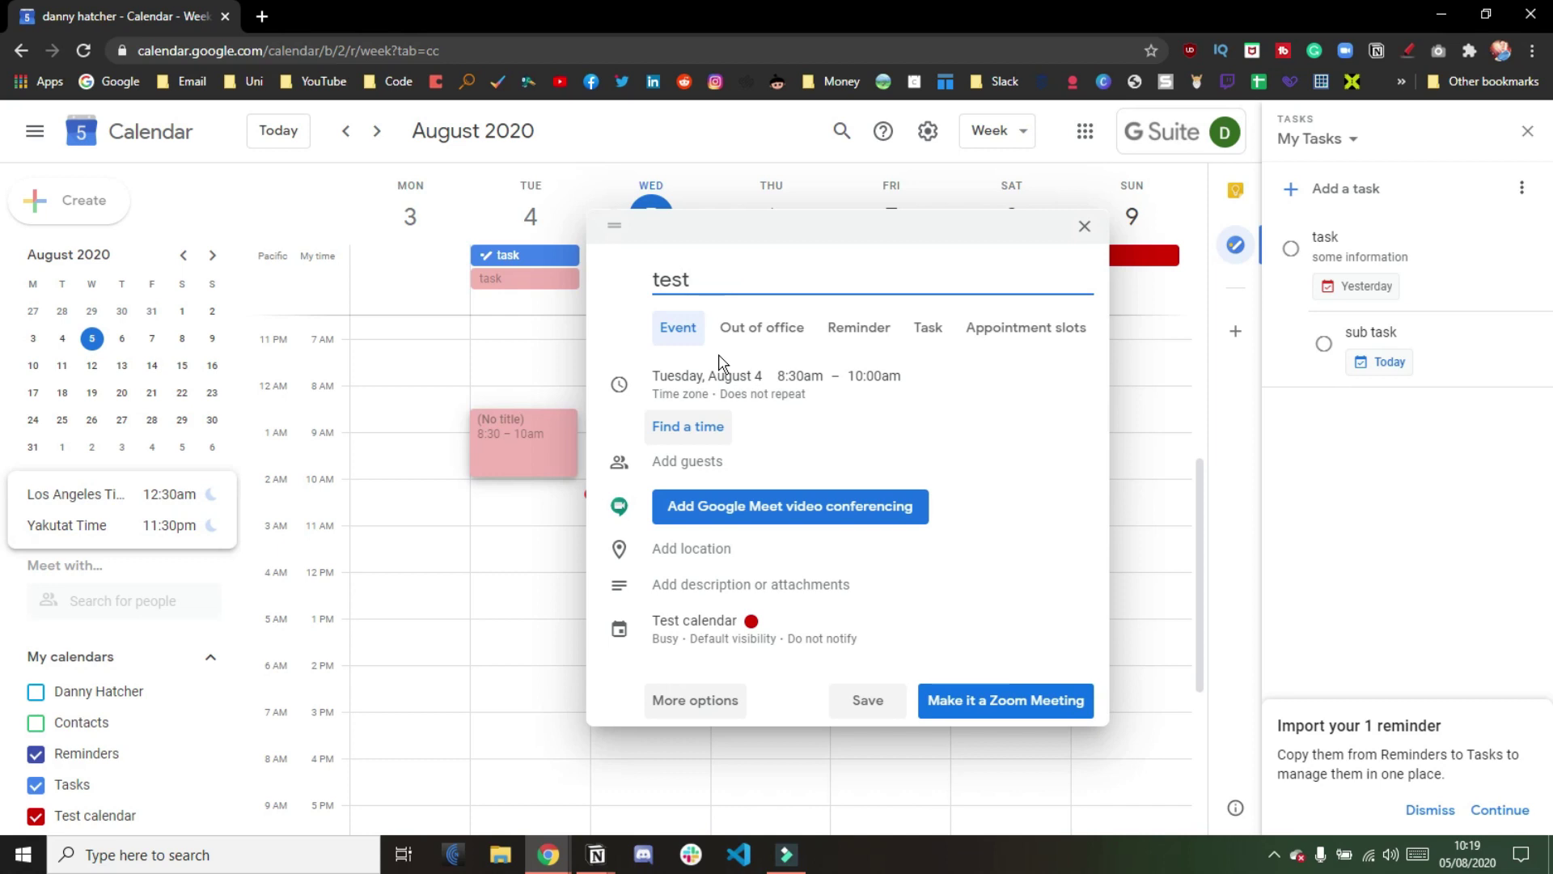
left_click(865, 701)
Reschedule the test event to Wednesday, August 5, 8:30am to 12:45pm, and make it repeat daily
left_click_drag(584, 426, 773, 598)
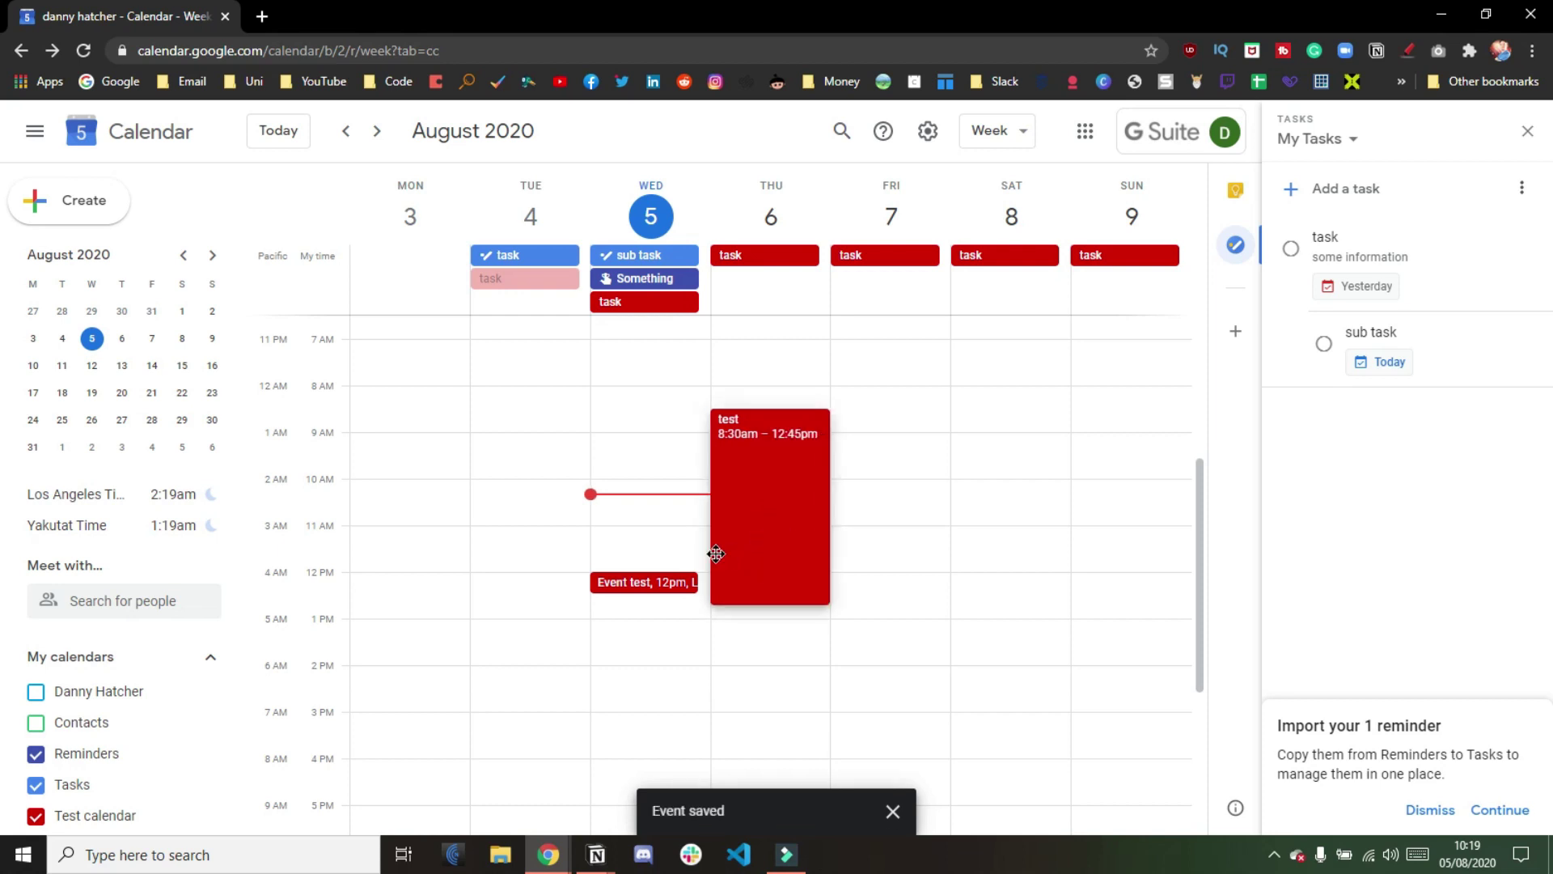
left_click_drag(711, 547, 693, 561)
left_click(655, 553)
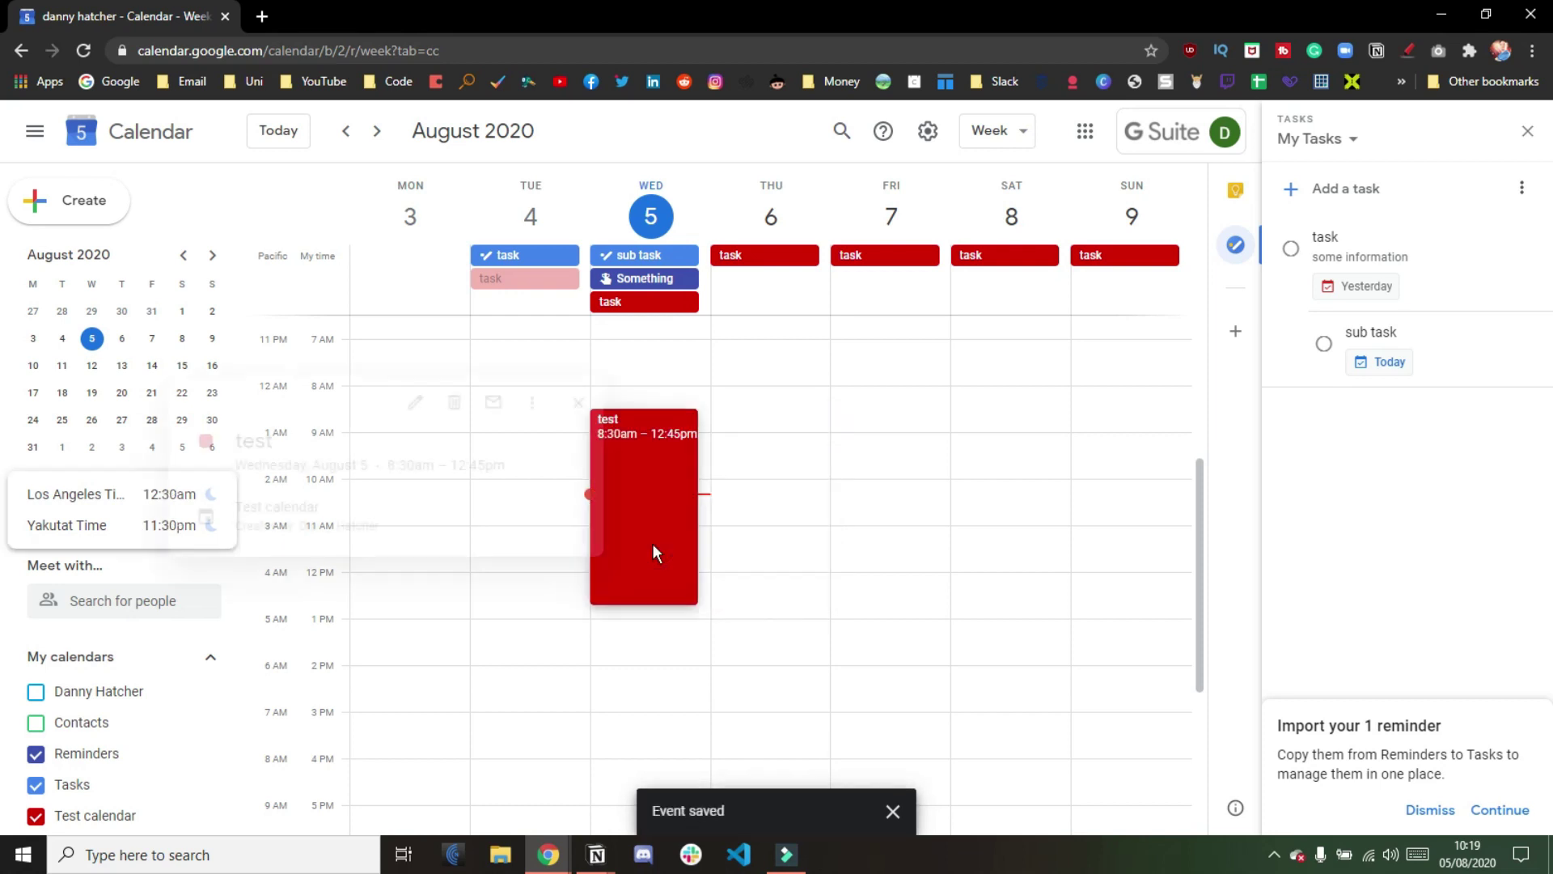
left_click(392, 404)
left_click(213, 242)
left_click(247, 276)
left_click(677, 144)
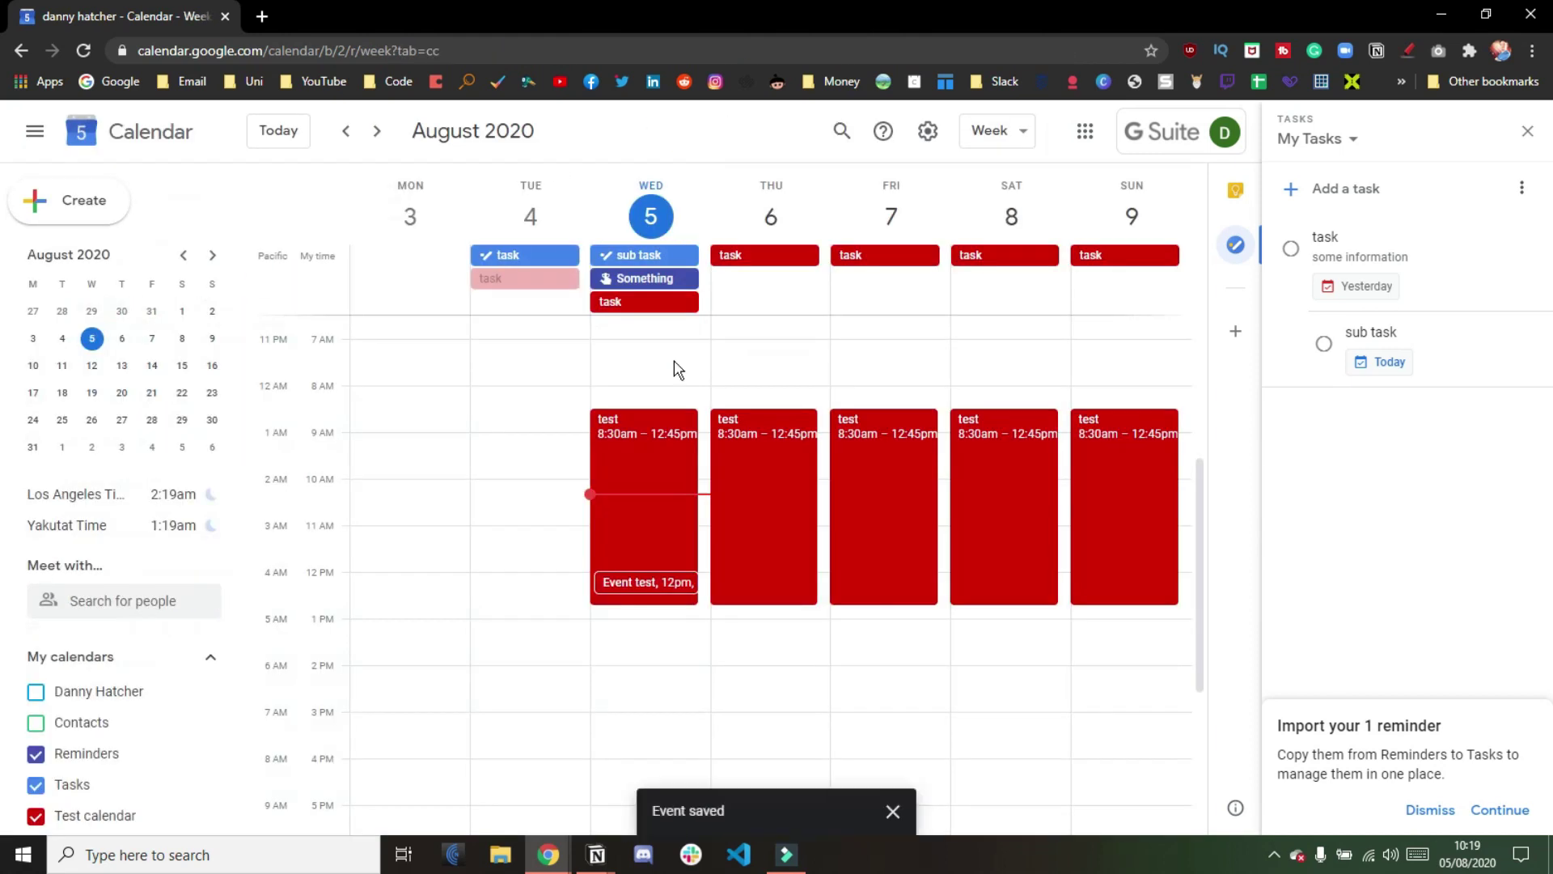
key("m")
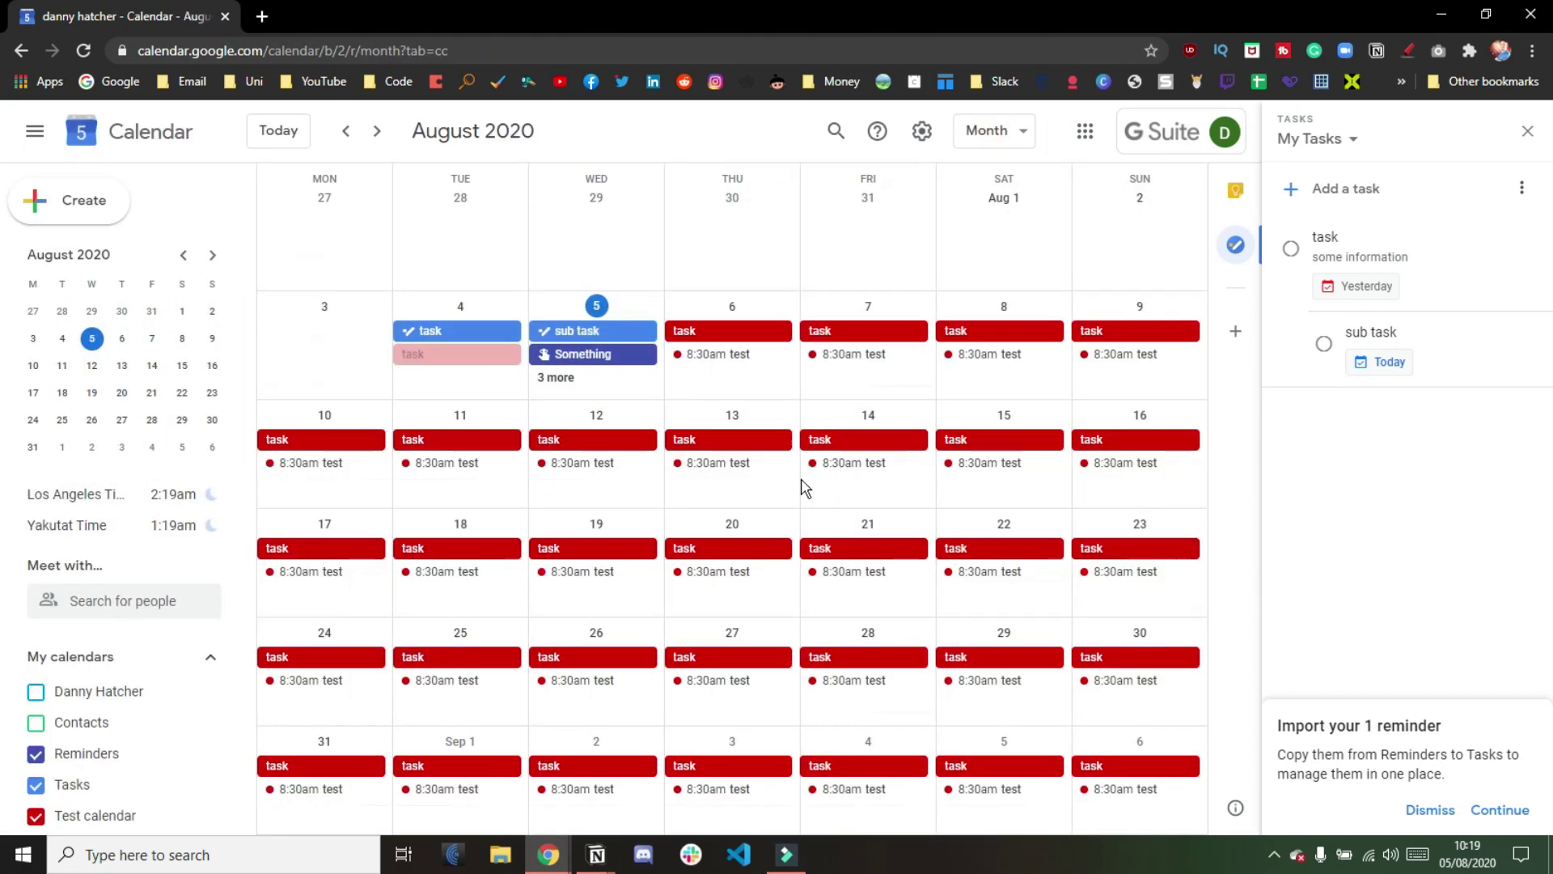
Create an event titled next on Wednesday, August 5, from 12:45pm to 2:45pm in the week view
key("w")
left_click_drag(655, 619, 652, 697)
type("nex")
left_click(348, 700)
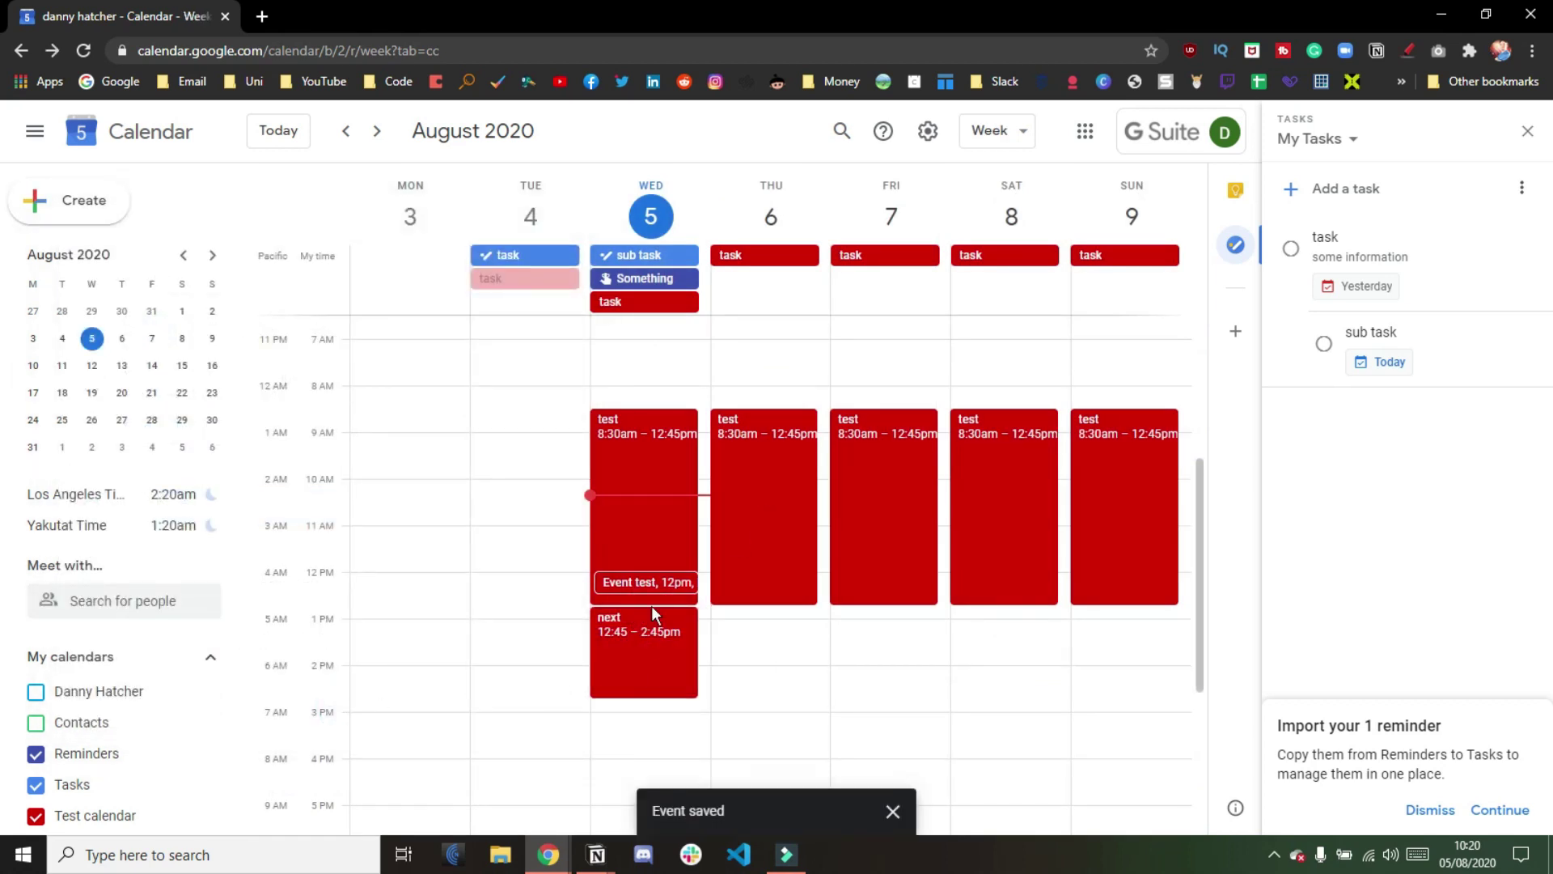
Compare how the time-blocked events appear in the day, week and month views
key("d")
scroll(655, 616, "down", 3)
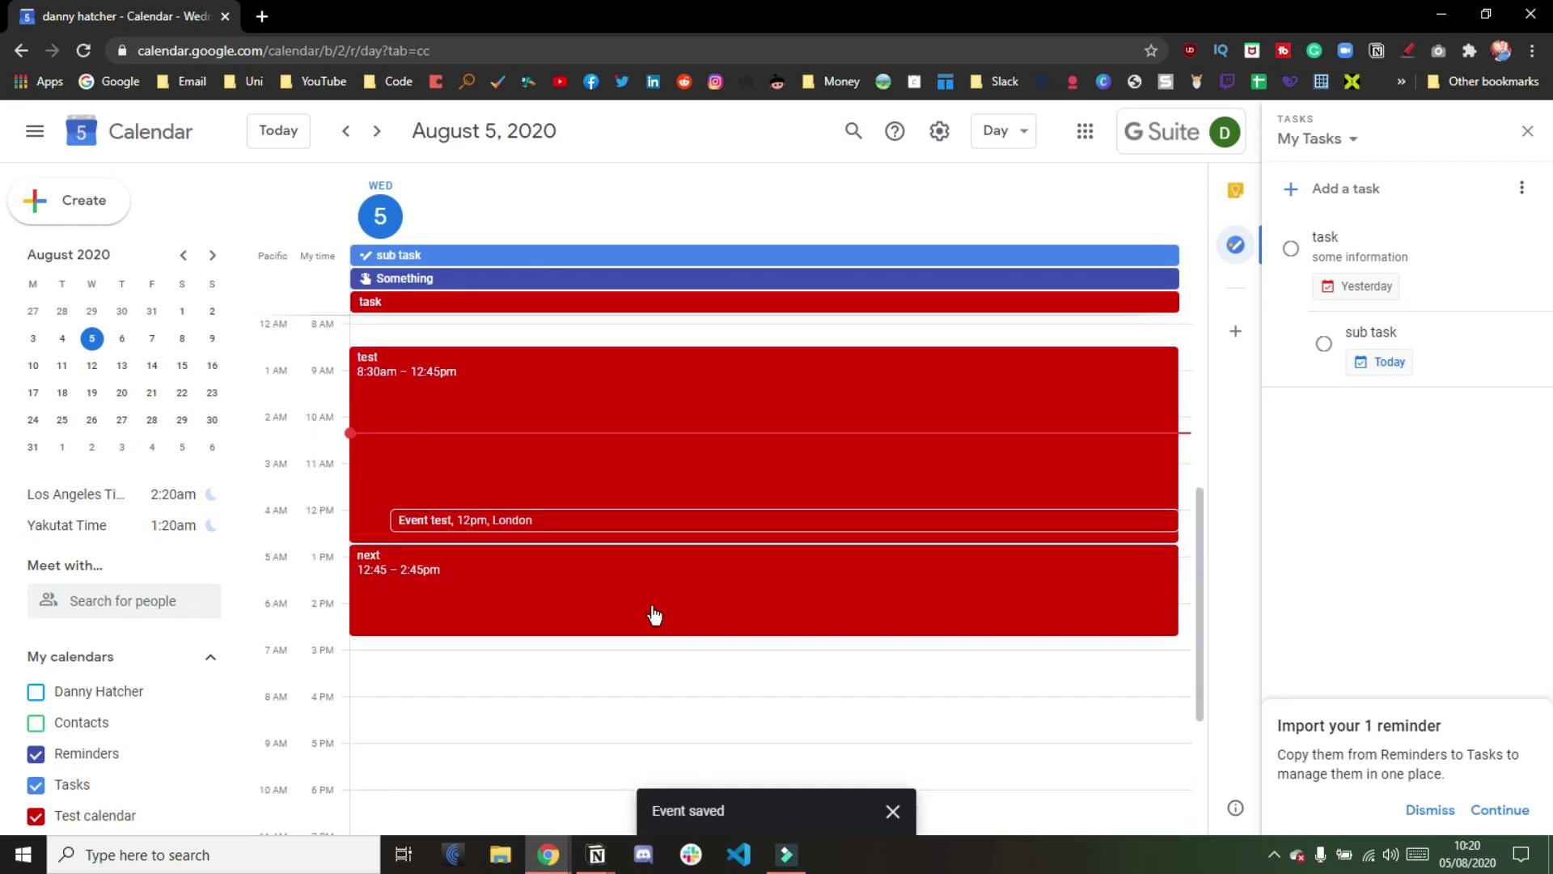
key("w")
key("m")
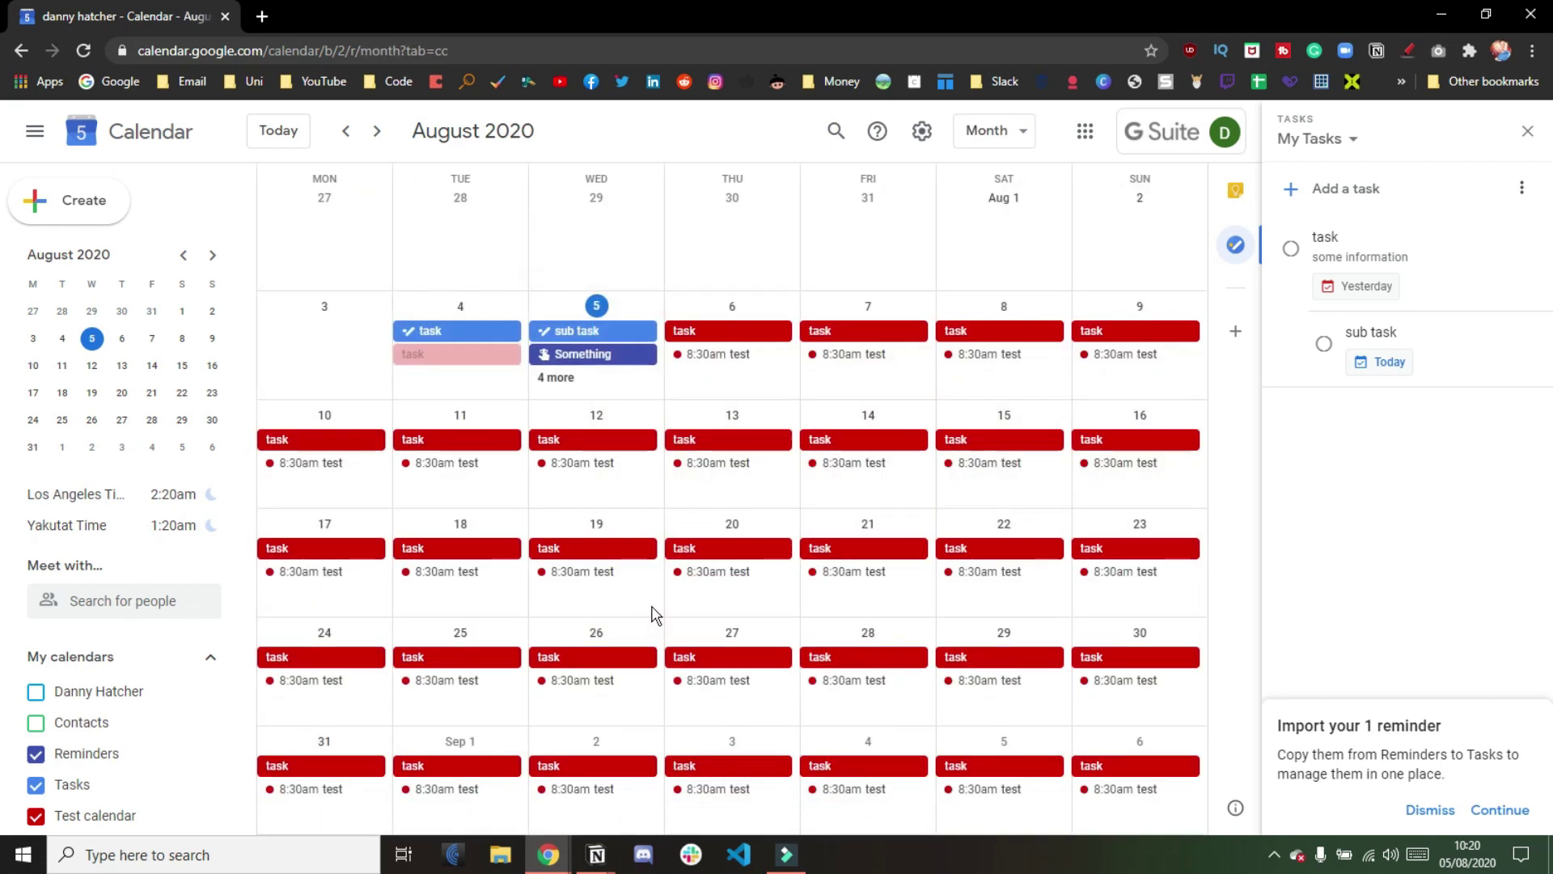
key("w")
scroll(824, 597, "up", 2)
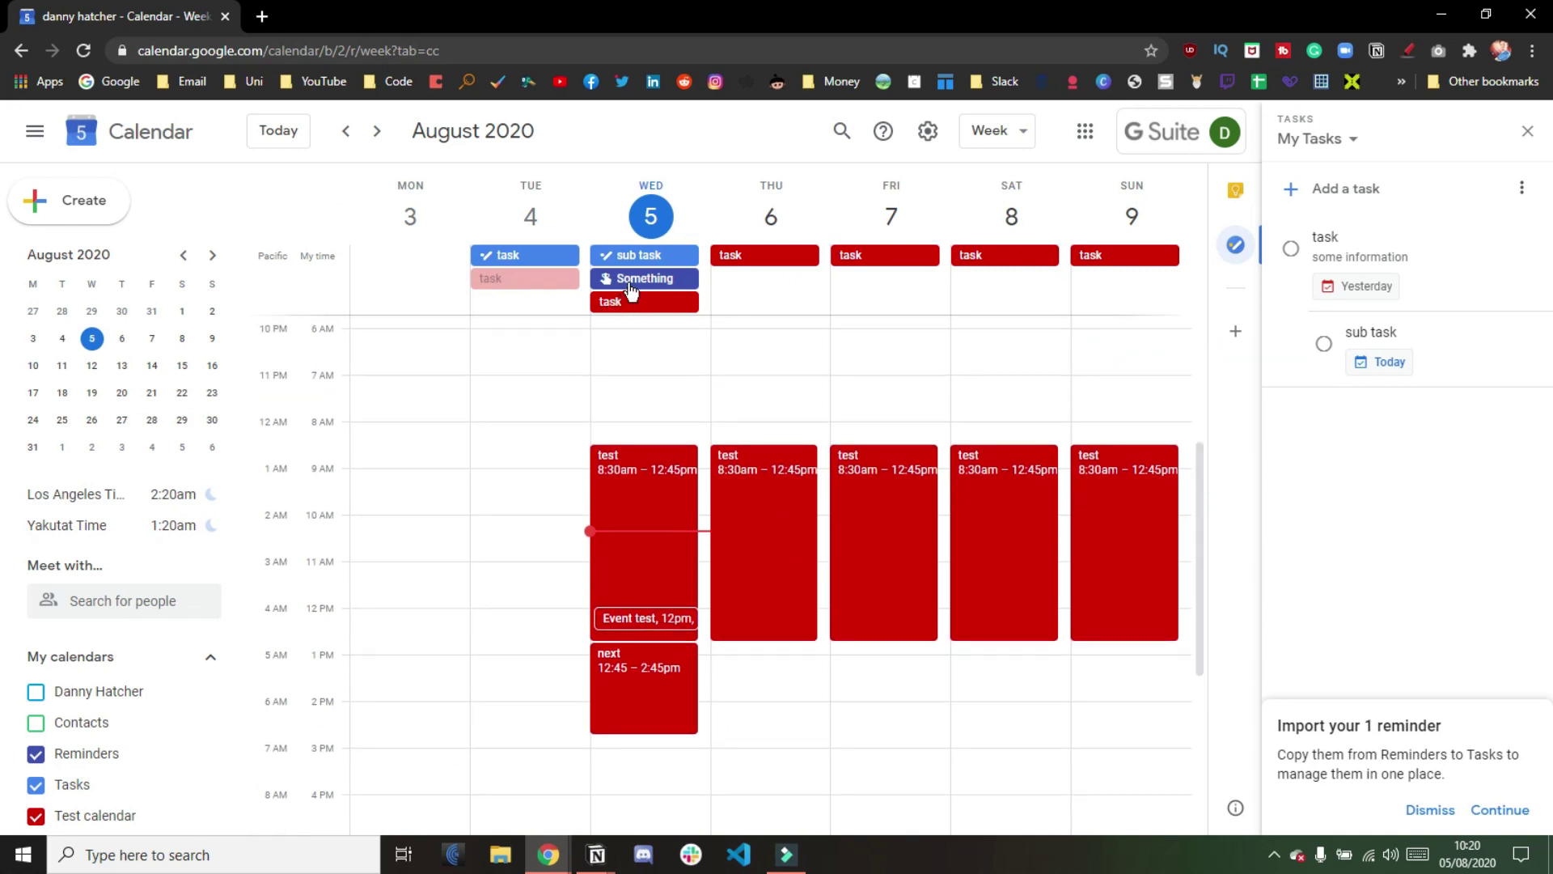
Shorten Wednesday's test event to end at 12pm, applying the change to this event only
mouse_move(618, 624)
left_mouse_down()
mouse_move(615, 639)
mouse_move(610, 620)
mouse_move(646, 613)
left_mouse_up()
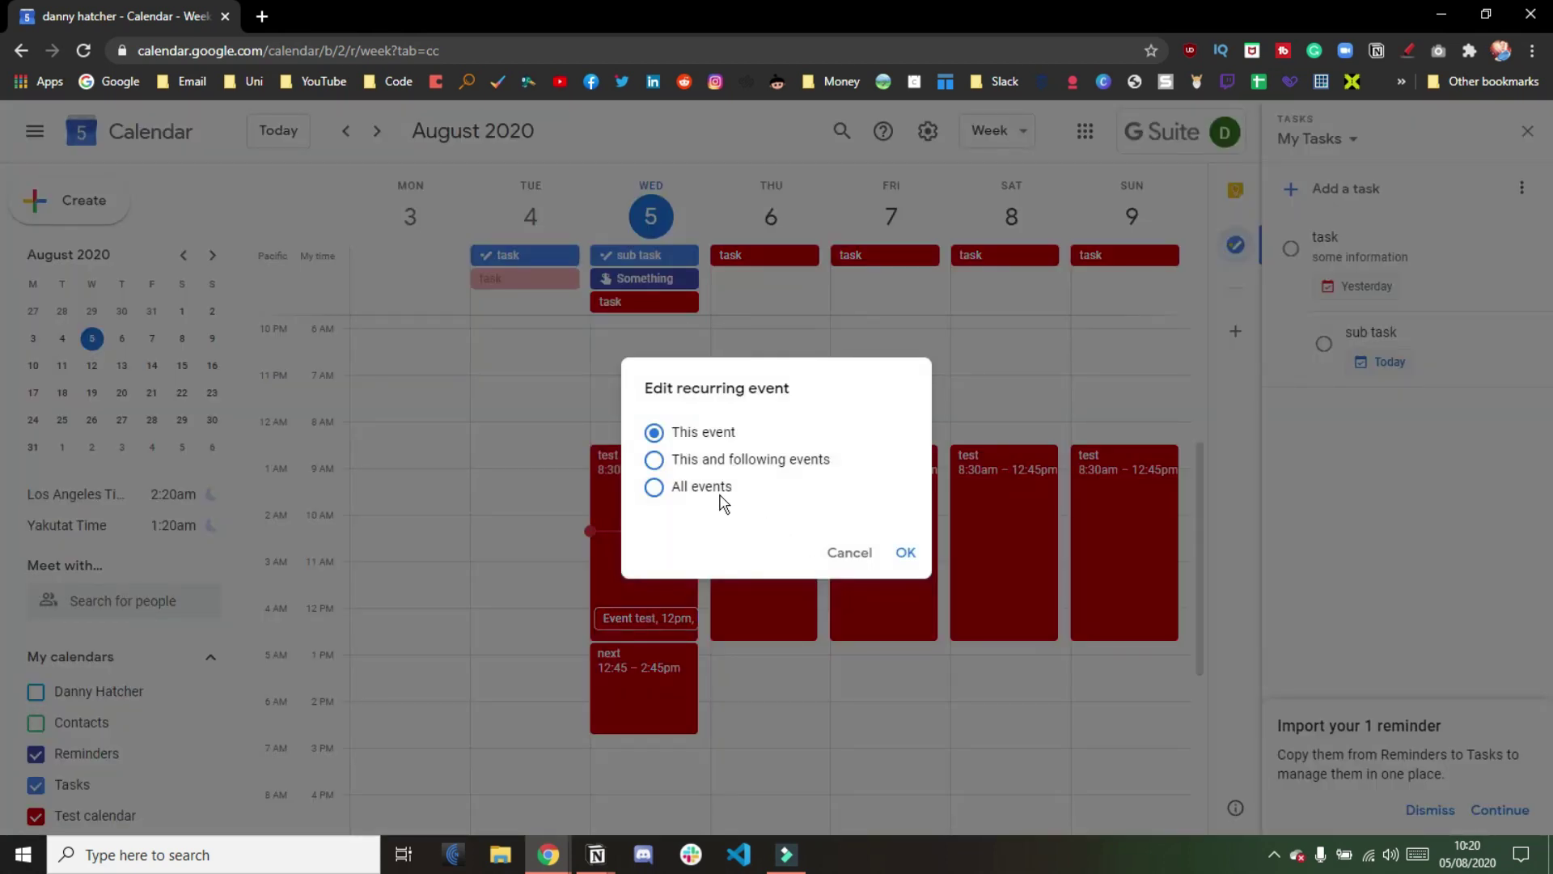
left_click(903, 558)
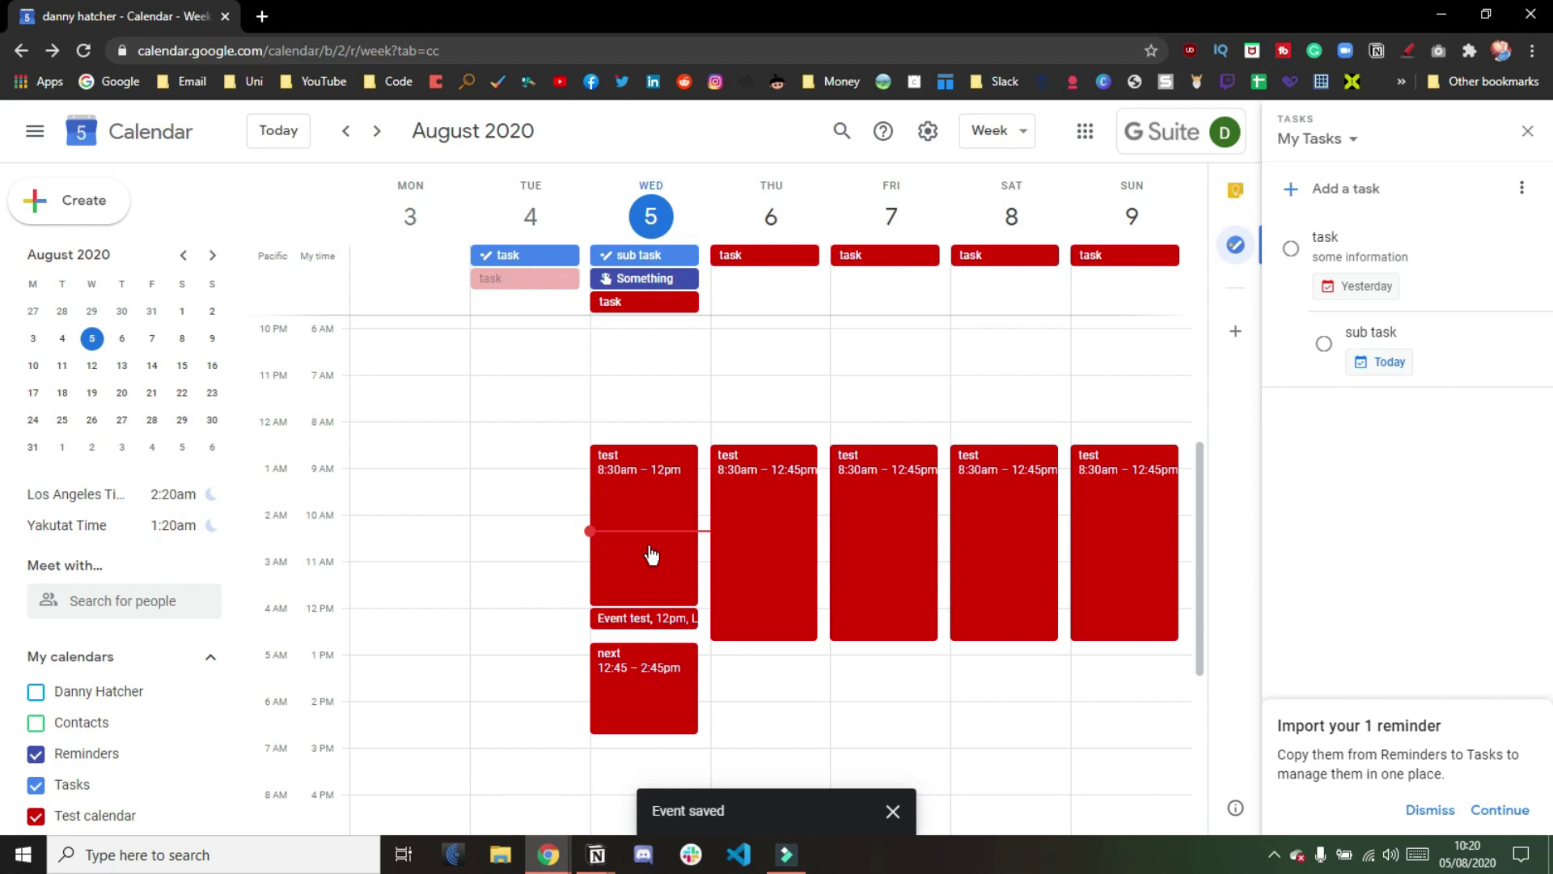
left_click(537, 498)
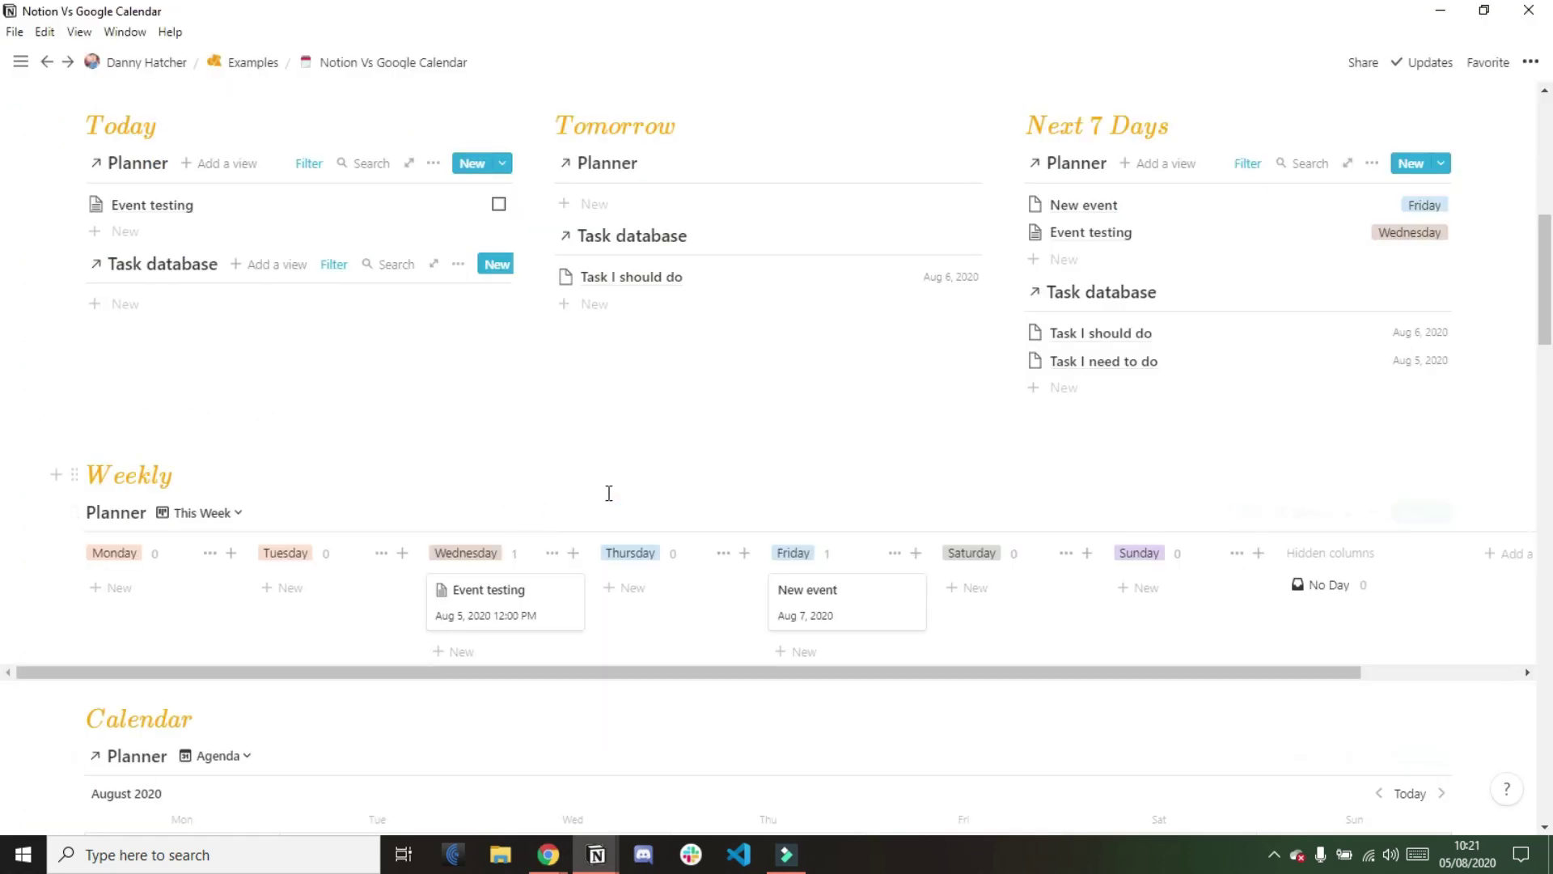
View the Task I should do page linked in Wednesday's 09:30 slot of the Time Block table, then return
scroll(609, 493, "down", 5)
scroll(609, 493, "down", 20)
scroll(606, 492, "down", 1)
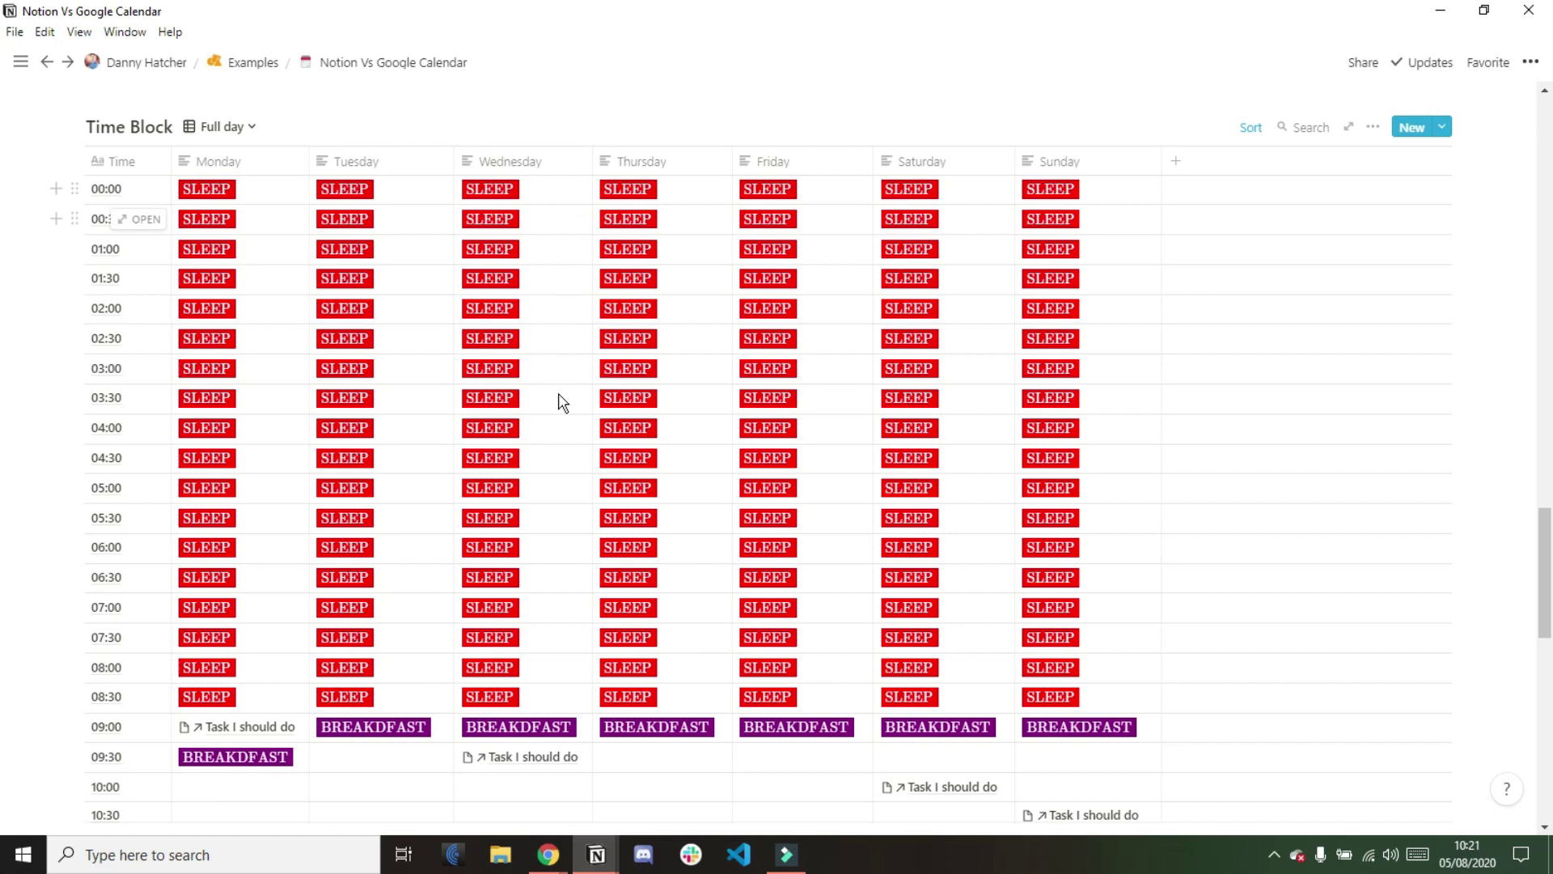
scroll(555, 533, "down", 3)
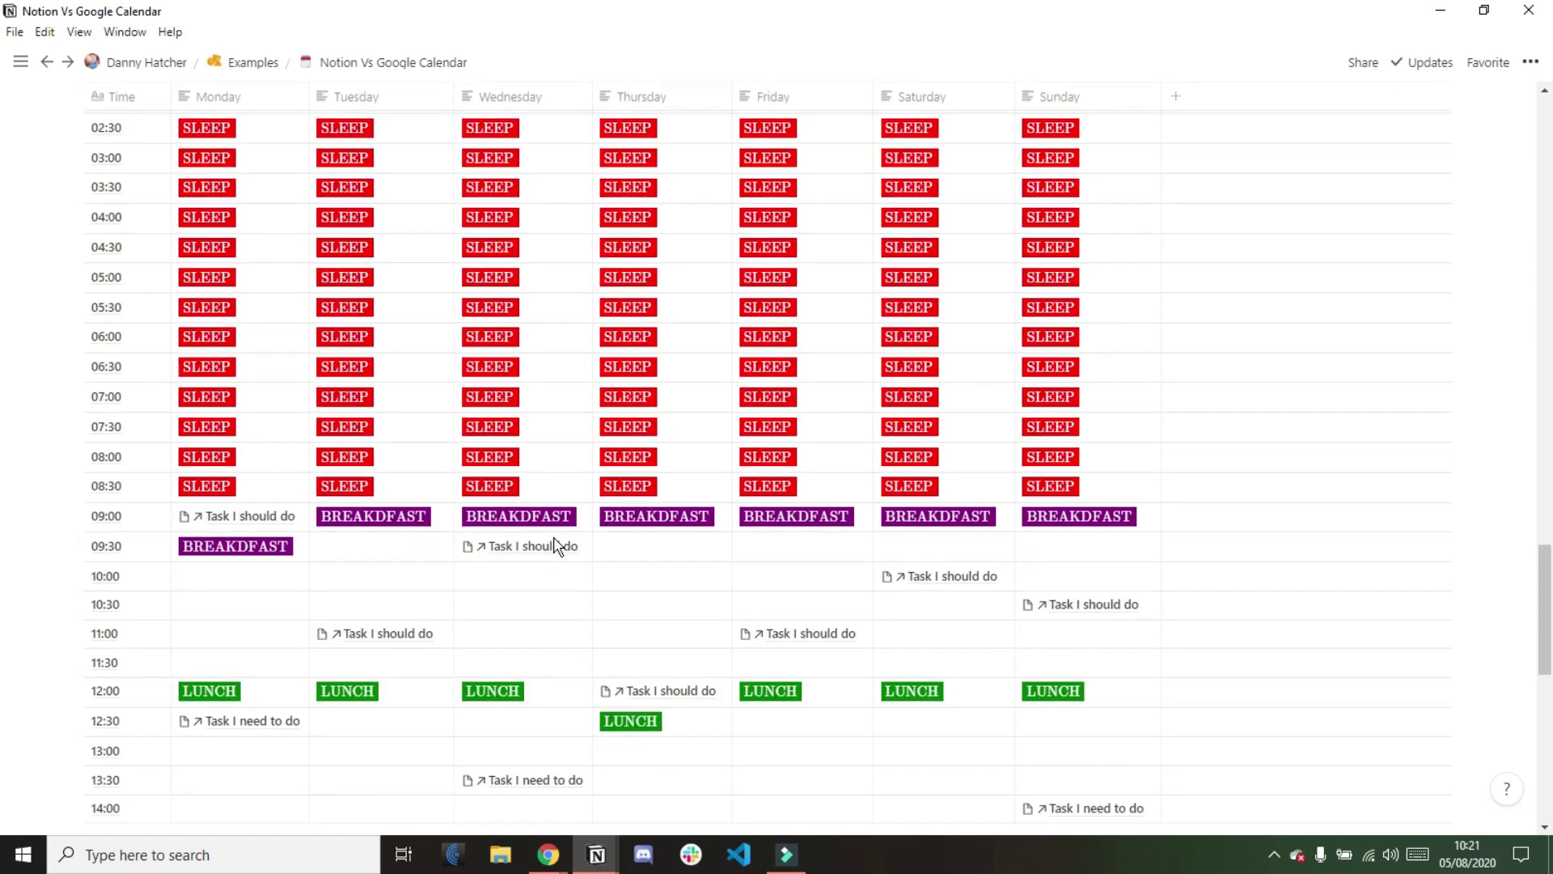
left_click(508, 550)
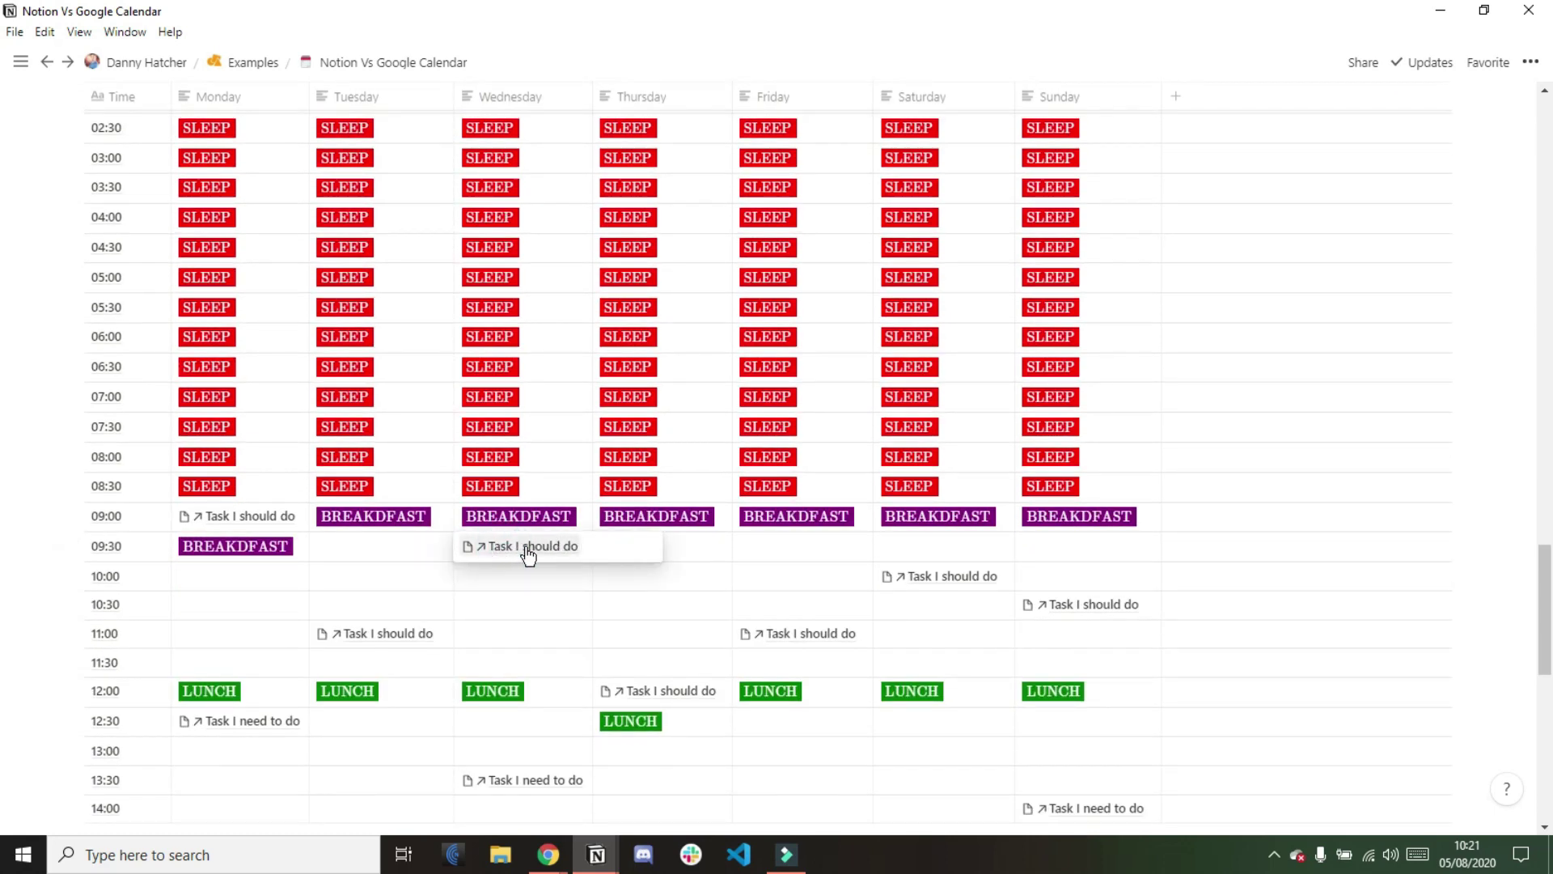
left_click(529, 551)
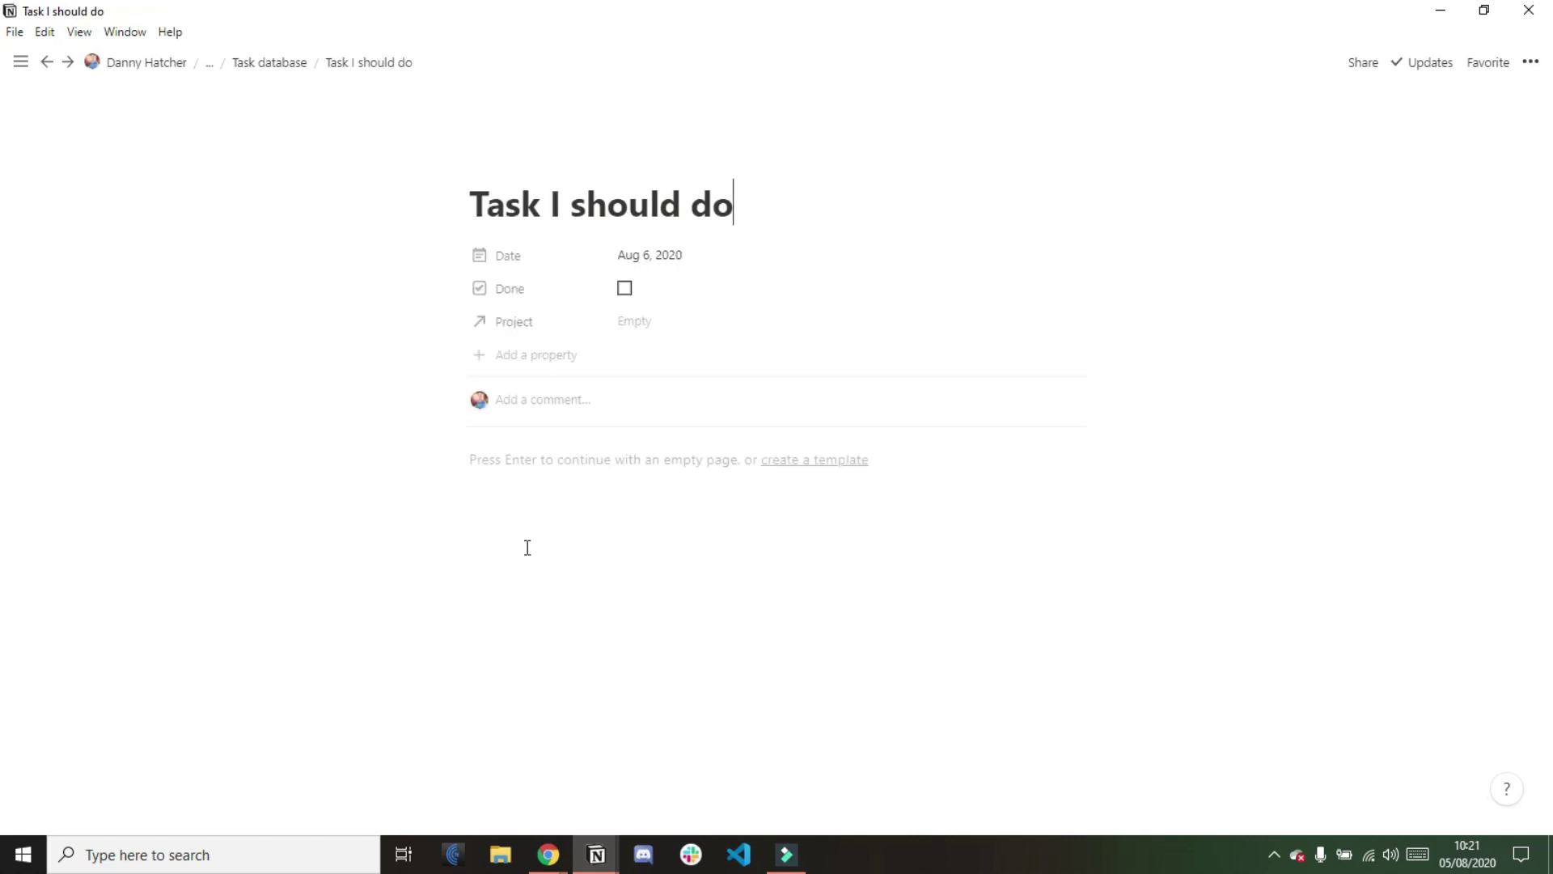
key("ctrl+[")
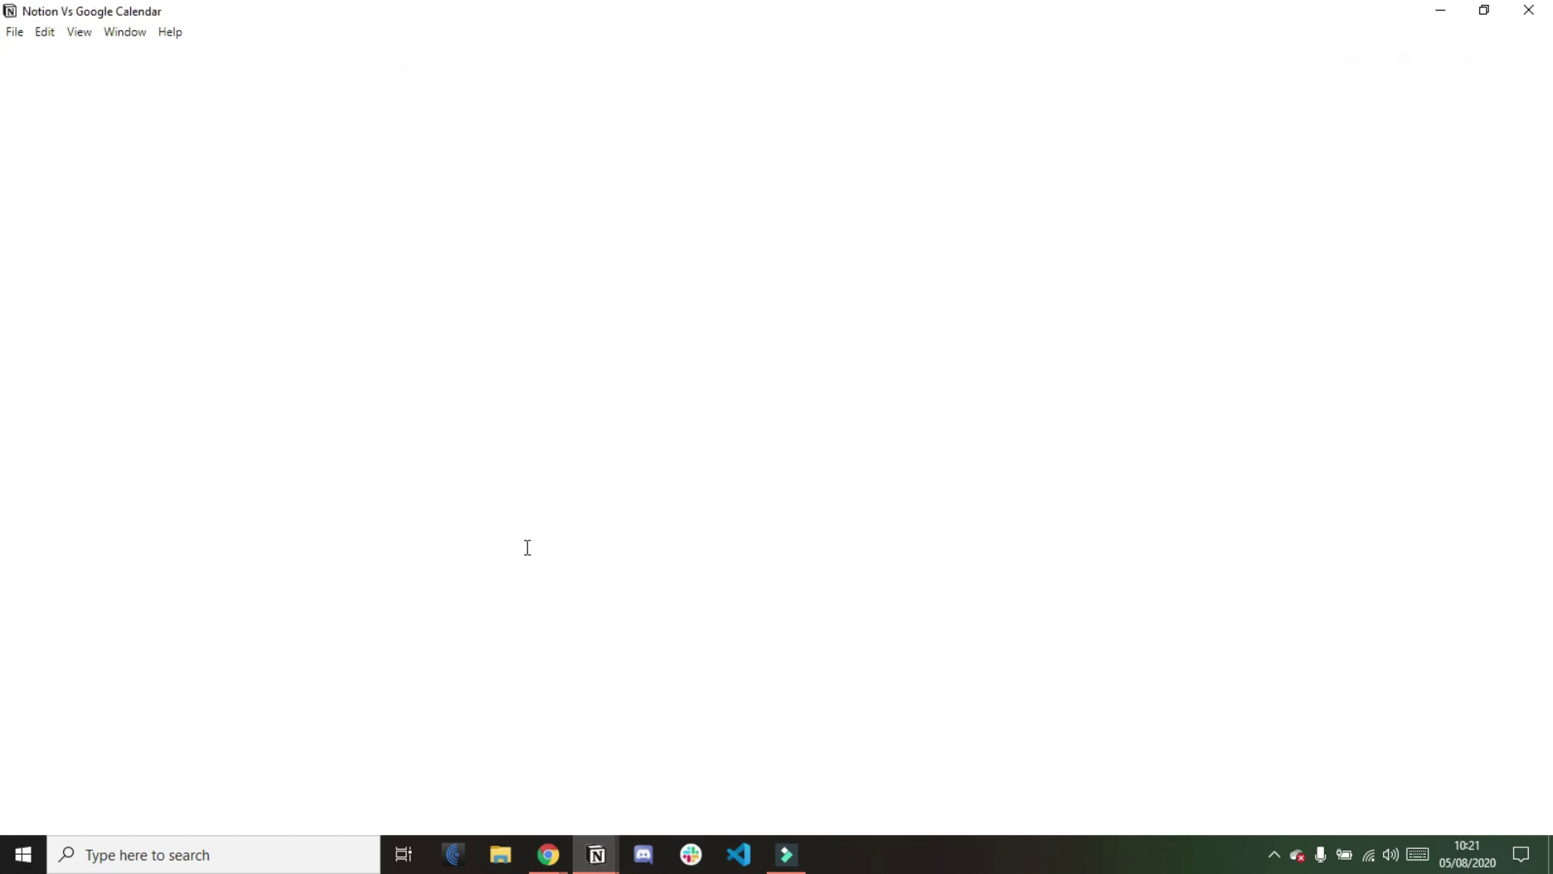
Switch the Time Block table from the Full day view to the Morning view
scroll(527, 547, "down", 15)
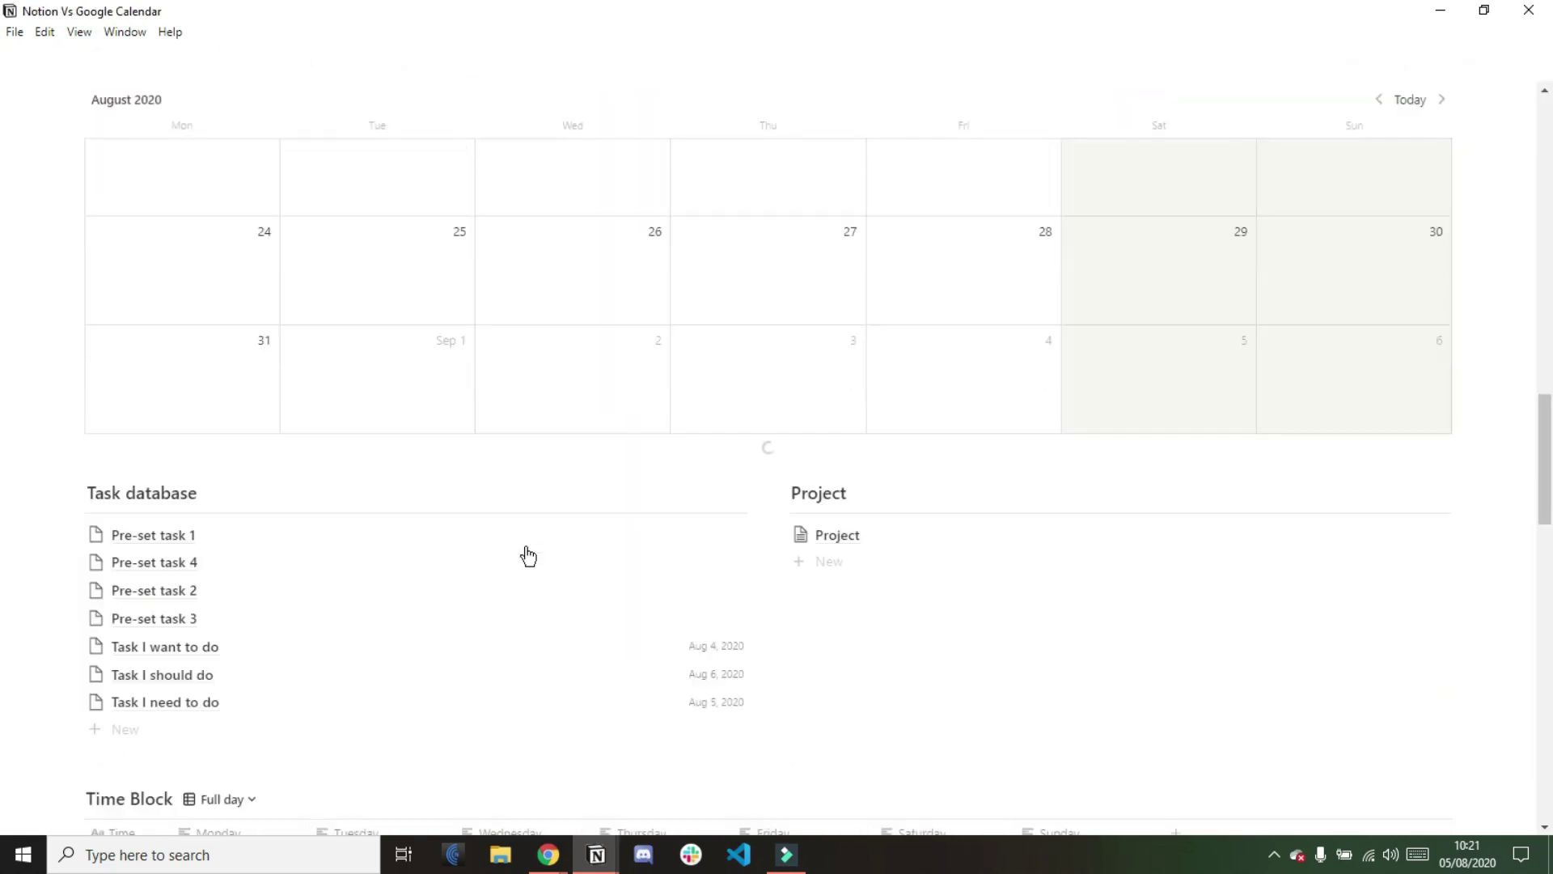
scroll(527, 556, "down", 8)
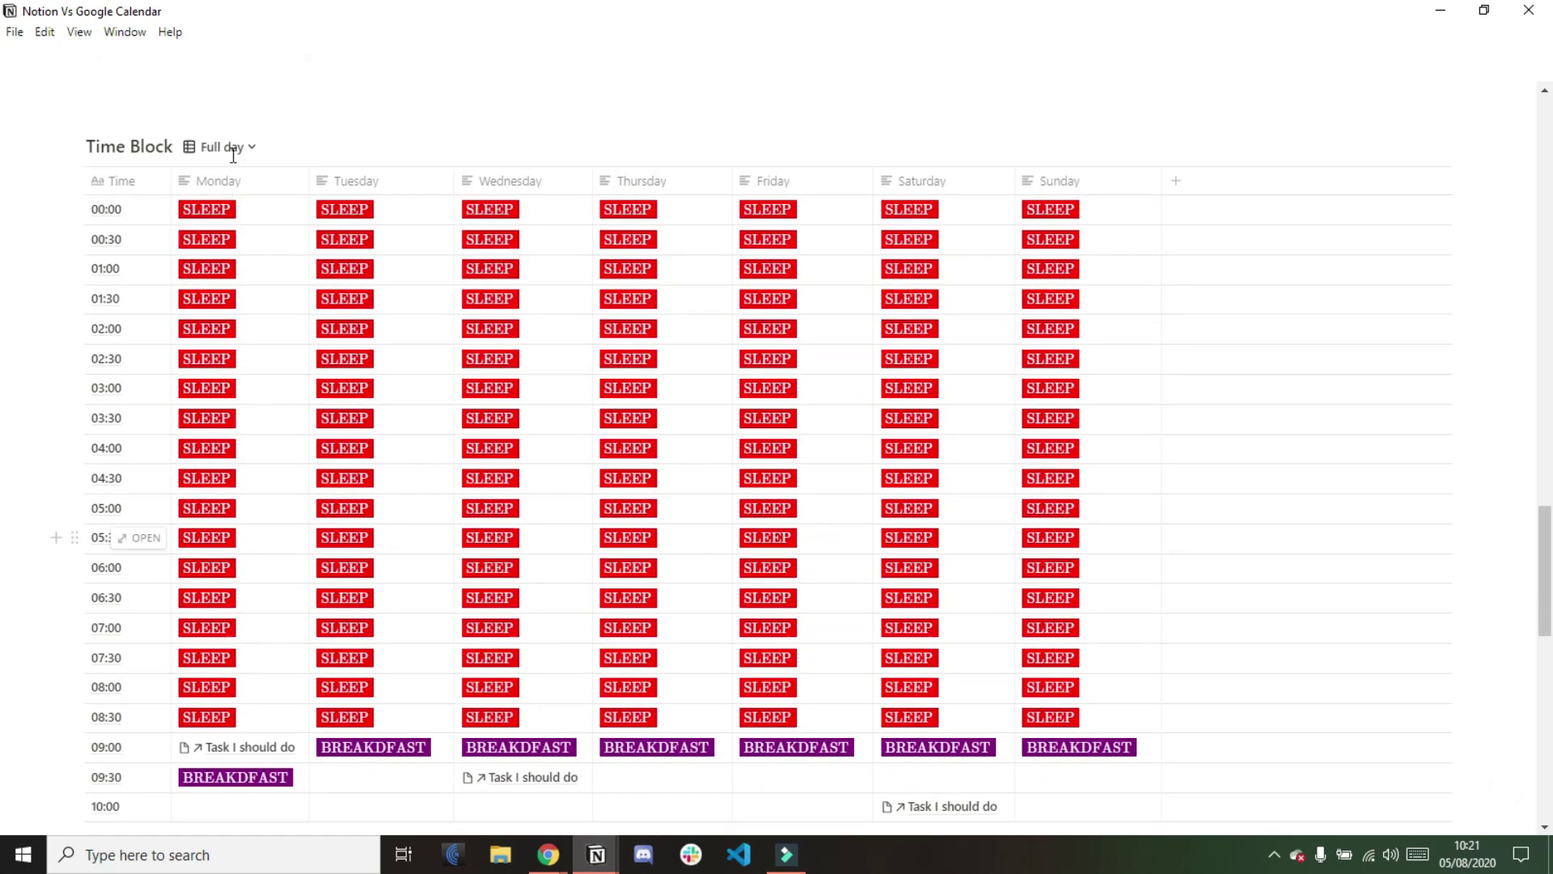
left_click(230, 148)
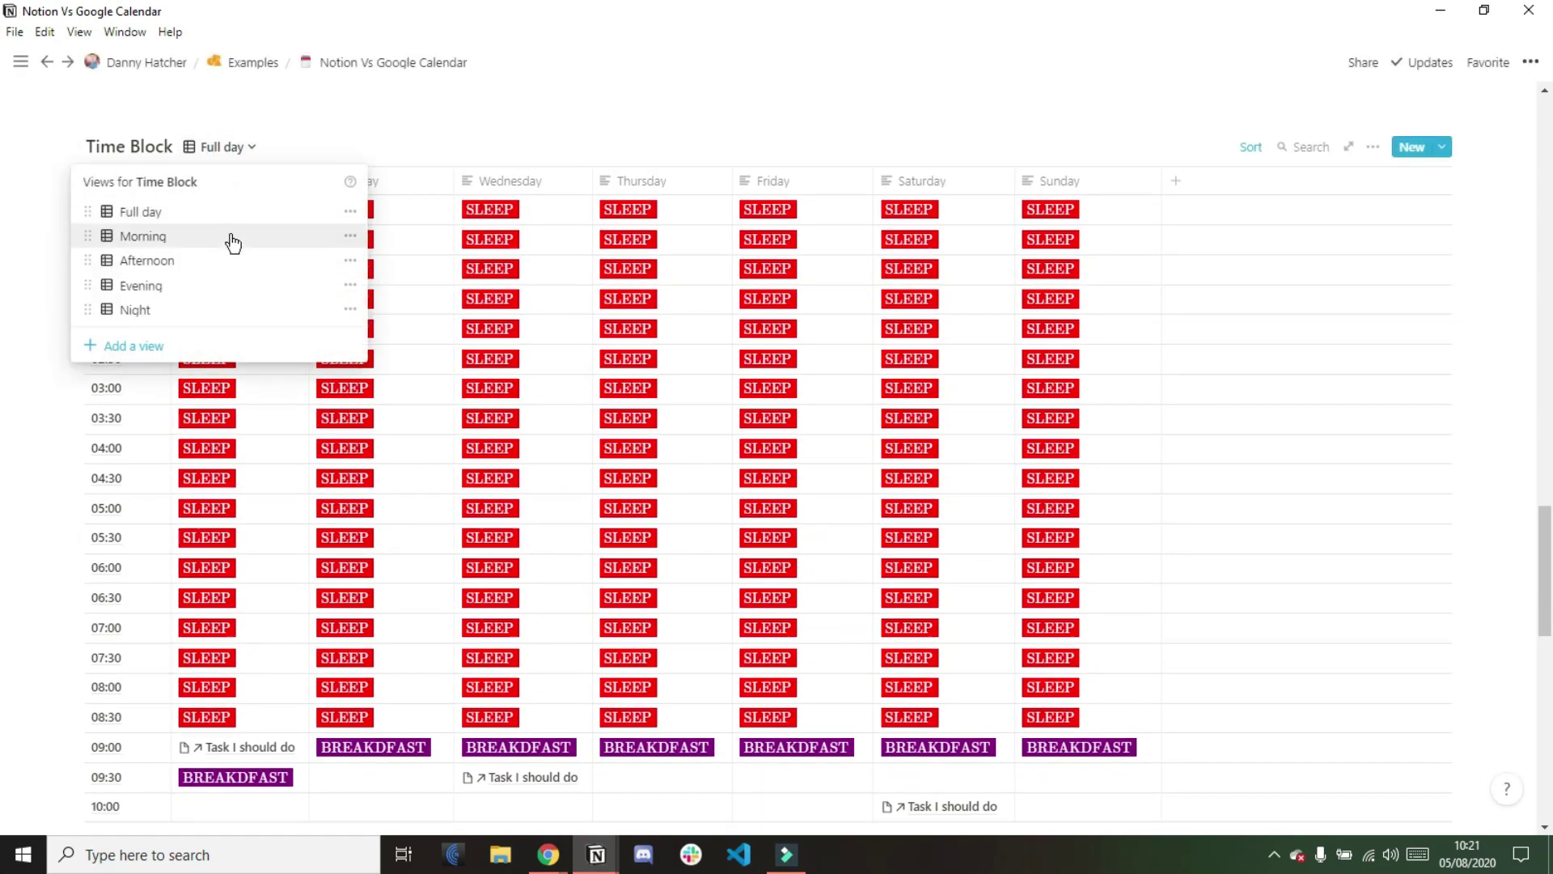
left_click(233, 239)
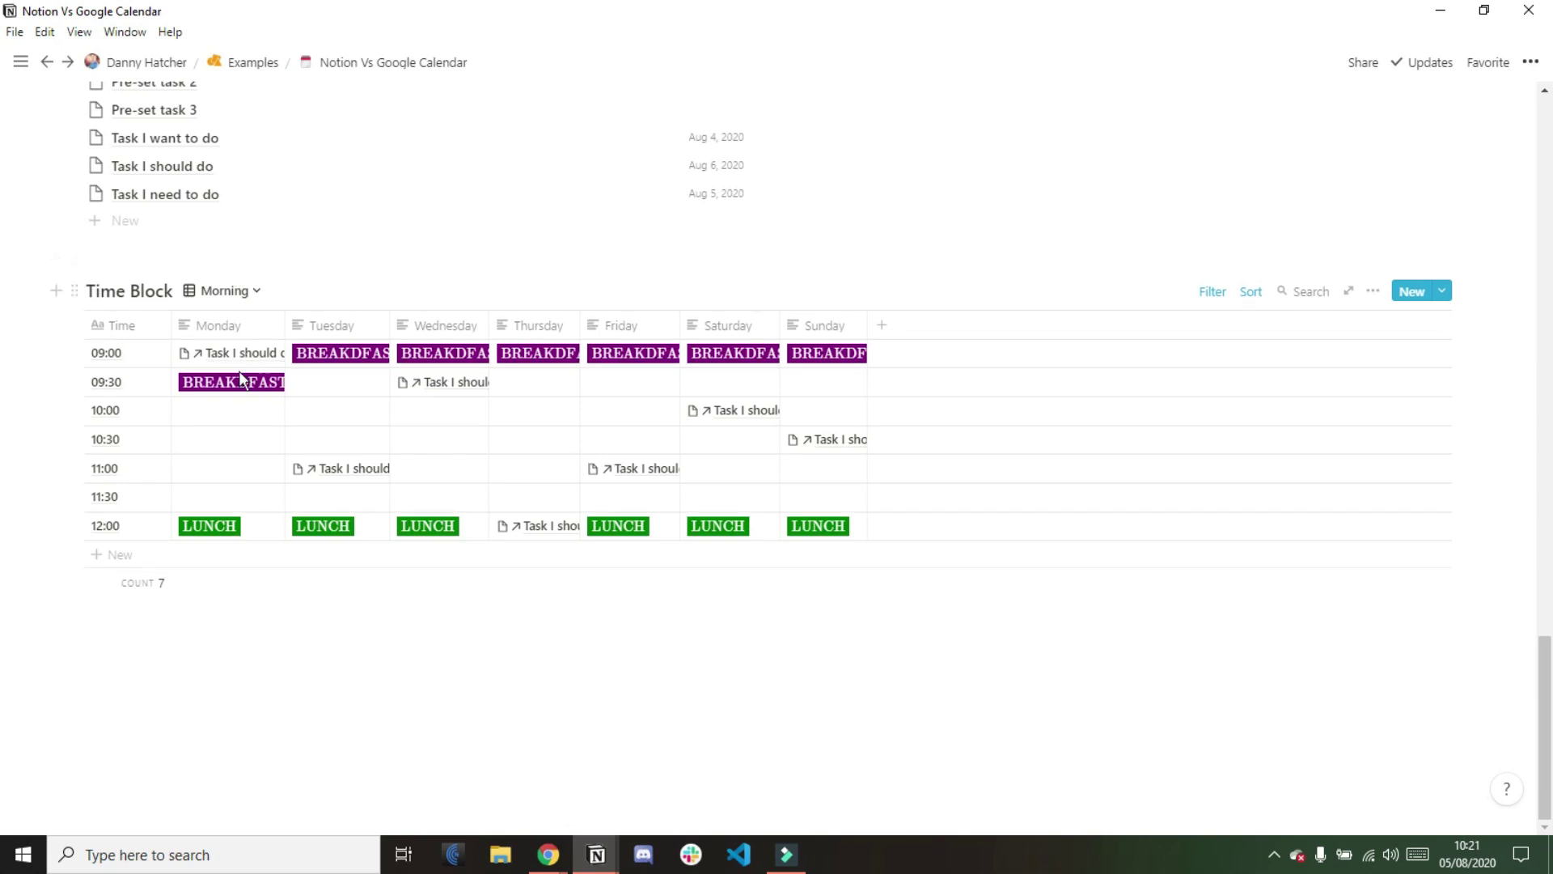
Widen the weekday and weekend columns of the Time Block table's Morning view to fit their full entries
mouse_move(285, 324)
left_mouse_down()
mouse_move(319, 323)
mouse_move(304, 323)
left_mouse_up()
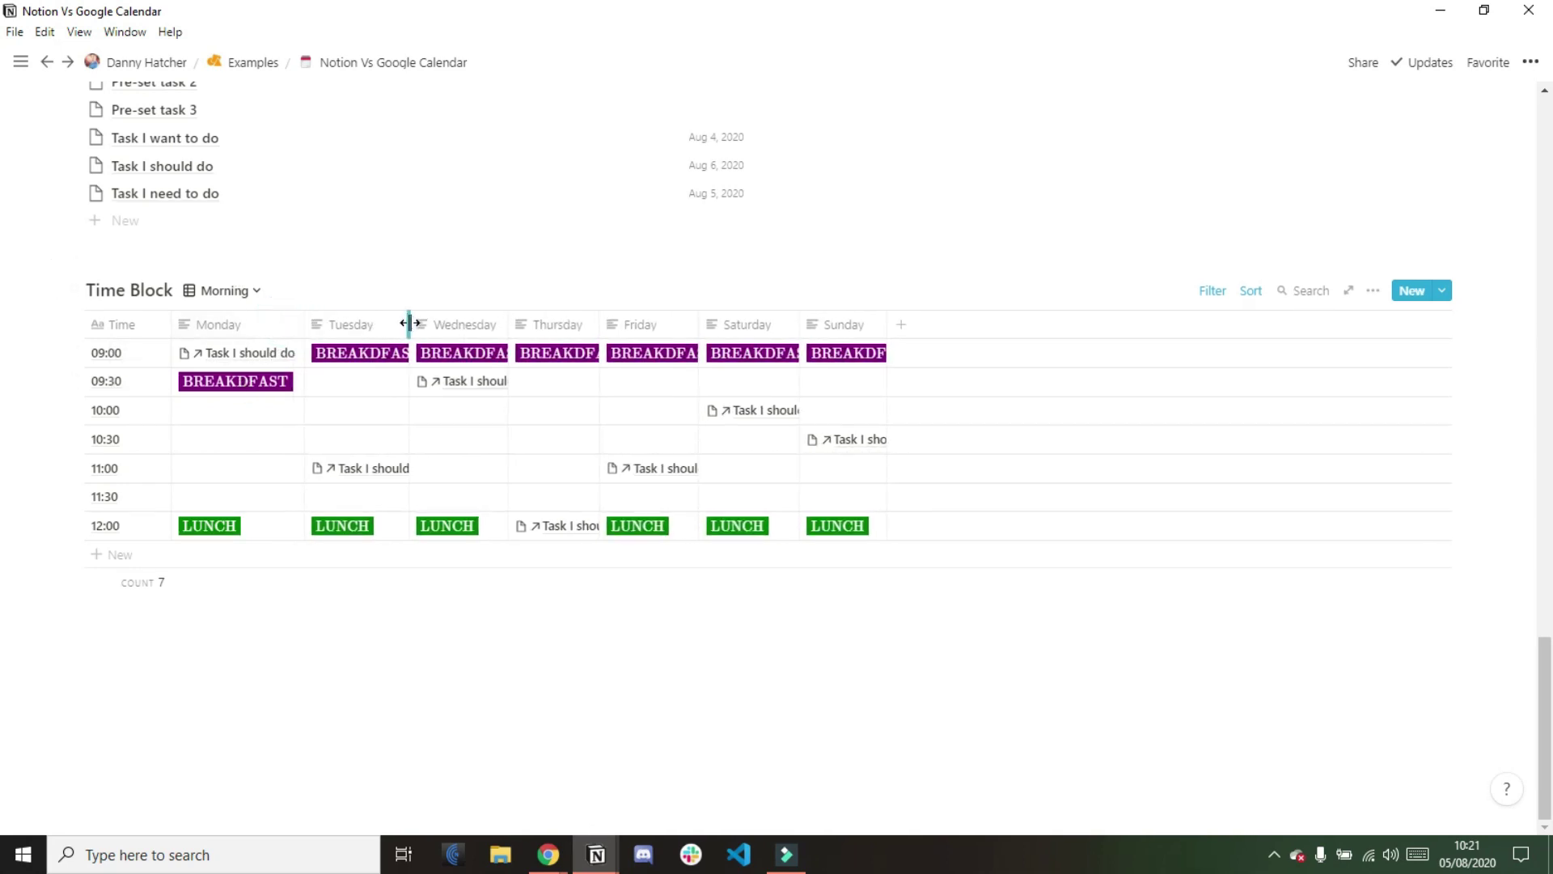
left_click_drag(409, 324, 435, 324)
left_click_drag(534, 323, 704, 319)
left_click_drag(806, 322, 843, 319)
left_click_drag(938, 324, 1102, 329)
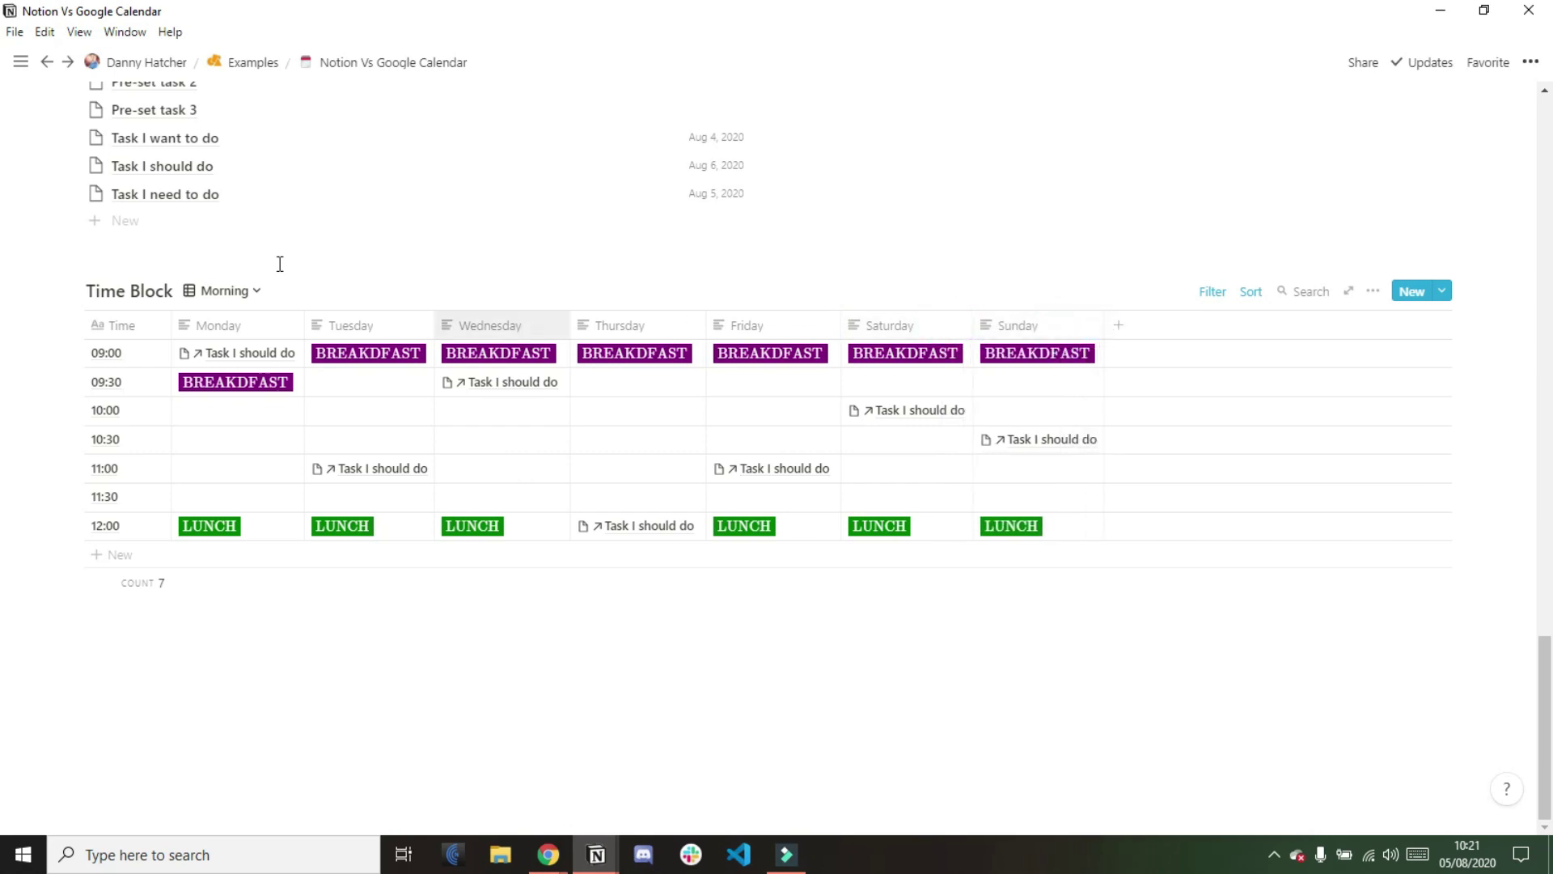
Check the Time Block table's list of views and enter "any other note" in Tuesday's 10:30 slot
left_click(240, 293)
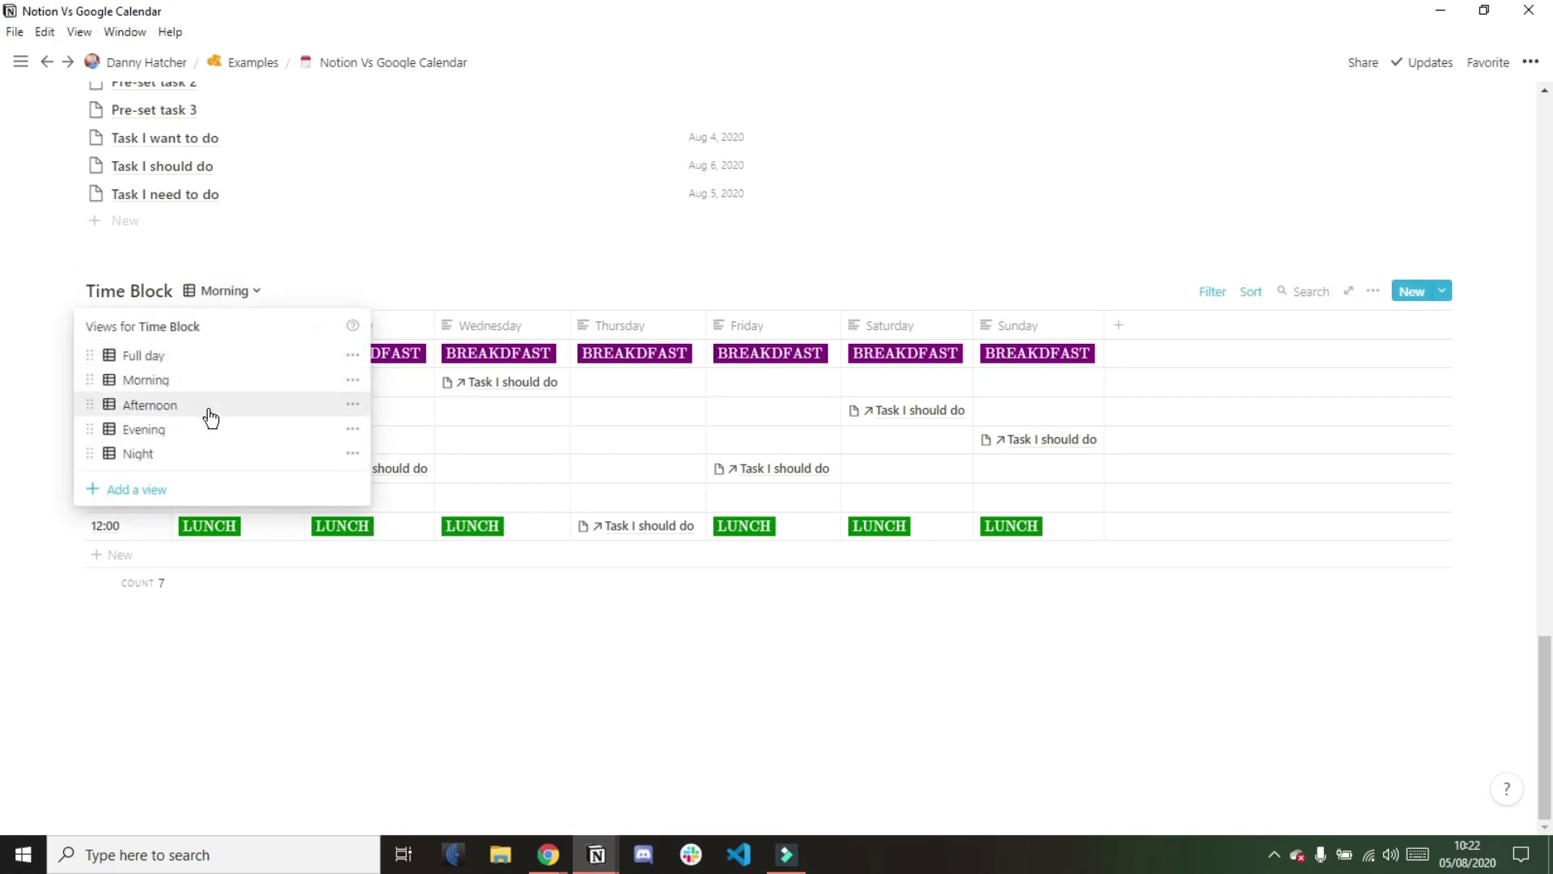
left_click(313, 290)
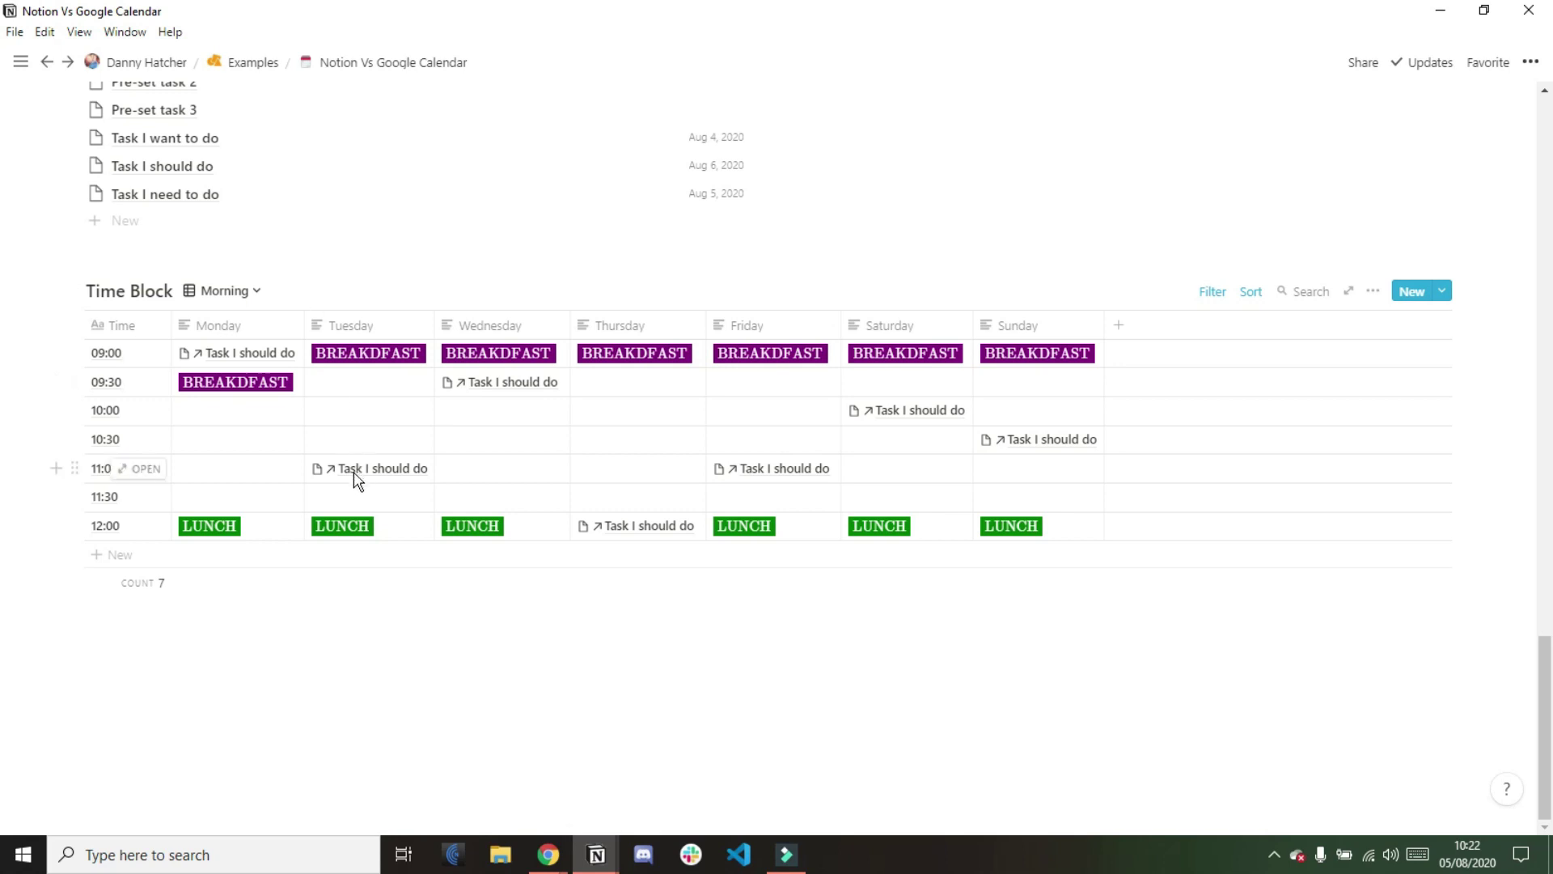
left_click(358, 445)
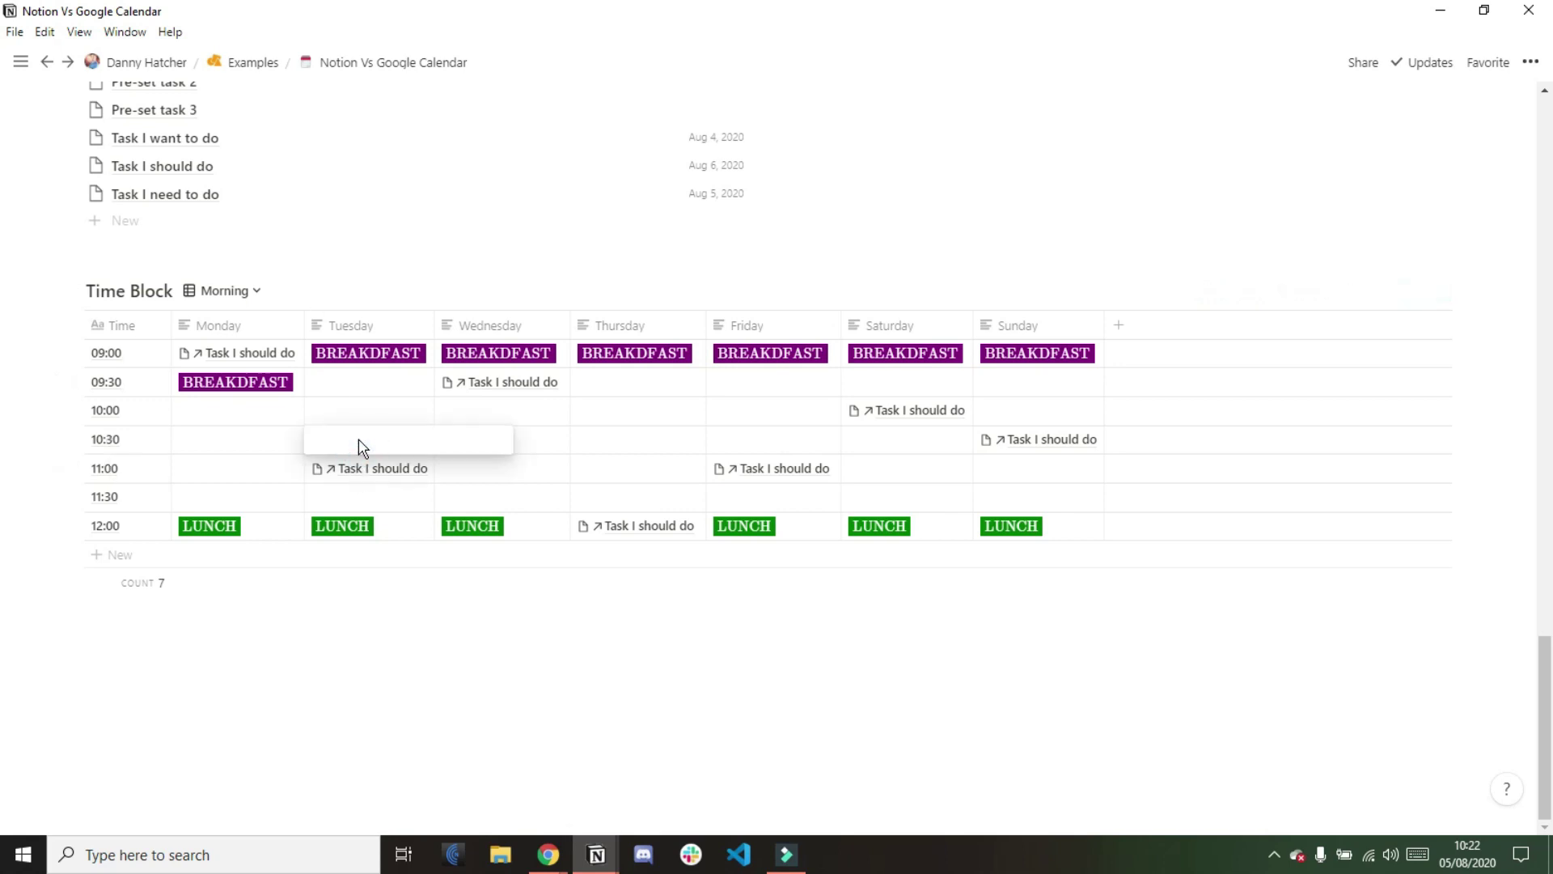
type("any other note")
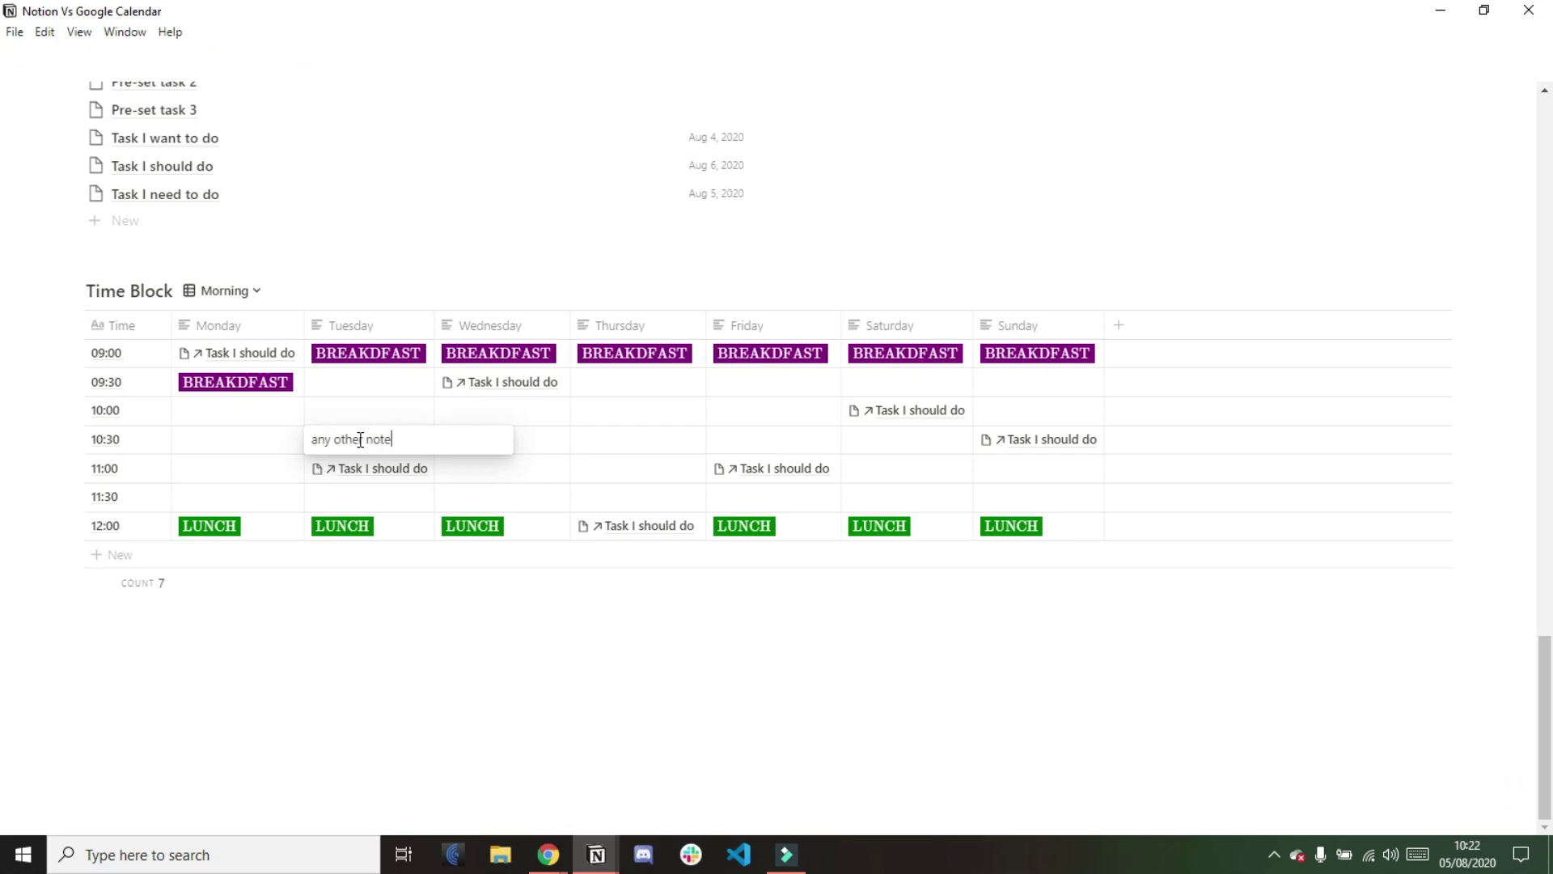
left_click(385, 289)
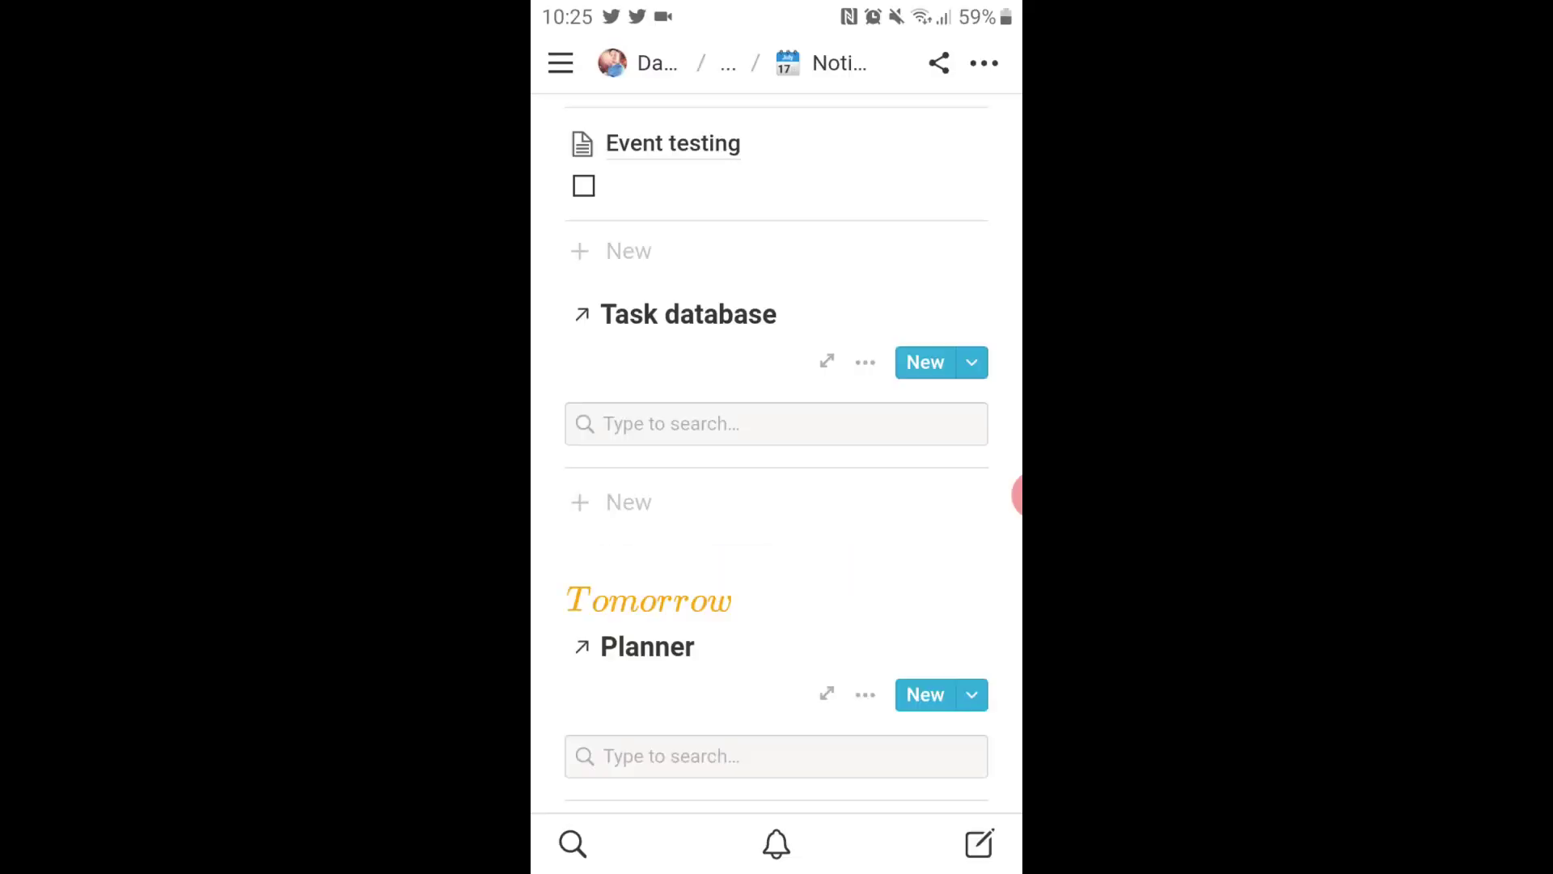
Look through the Tomorrow, Next 7 Days, Weekly and Calendar sections of the planner page in Notion on the phone
scroll(776, 450, "down", 2)
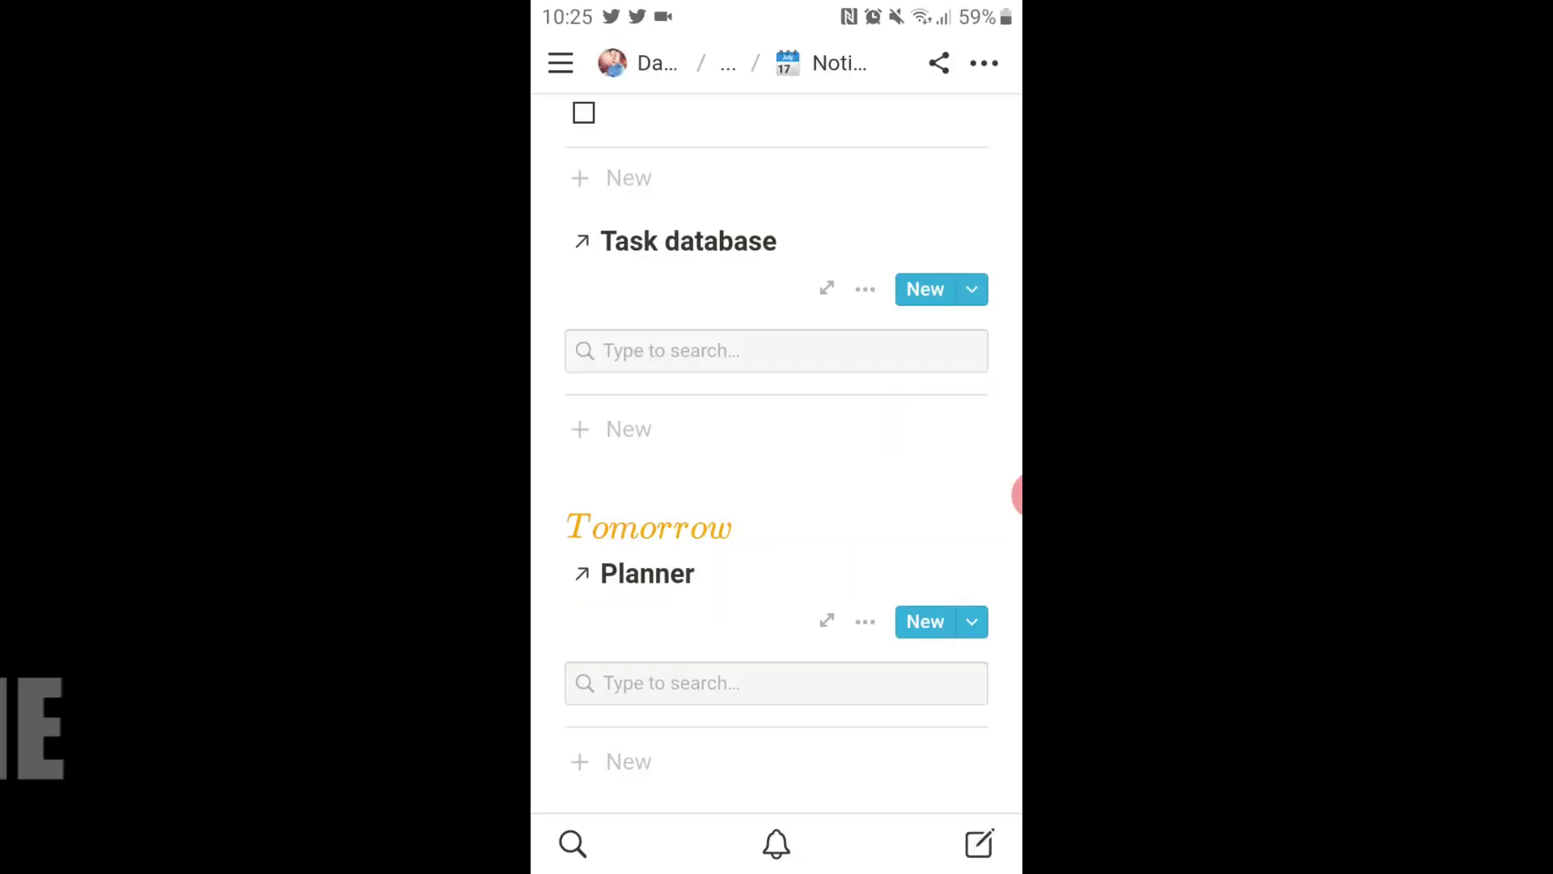
scroll(776, 450, "down", 5)
scroll(777, 449, "down", 5)
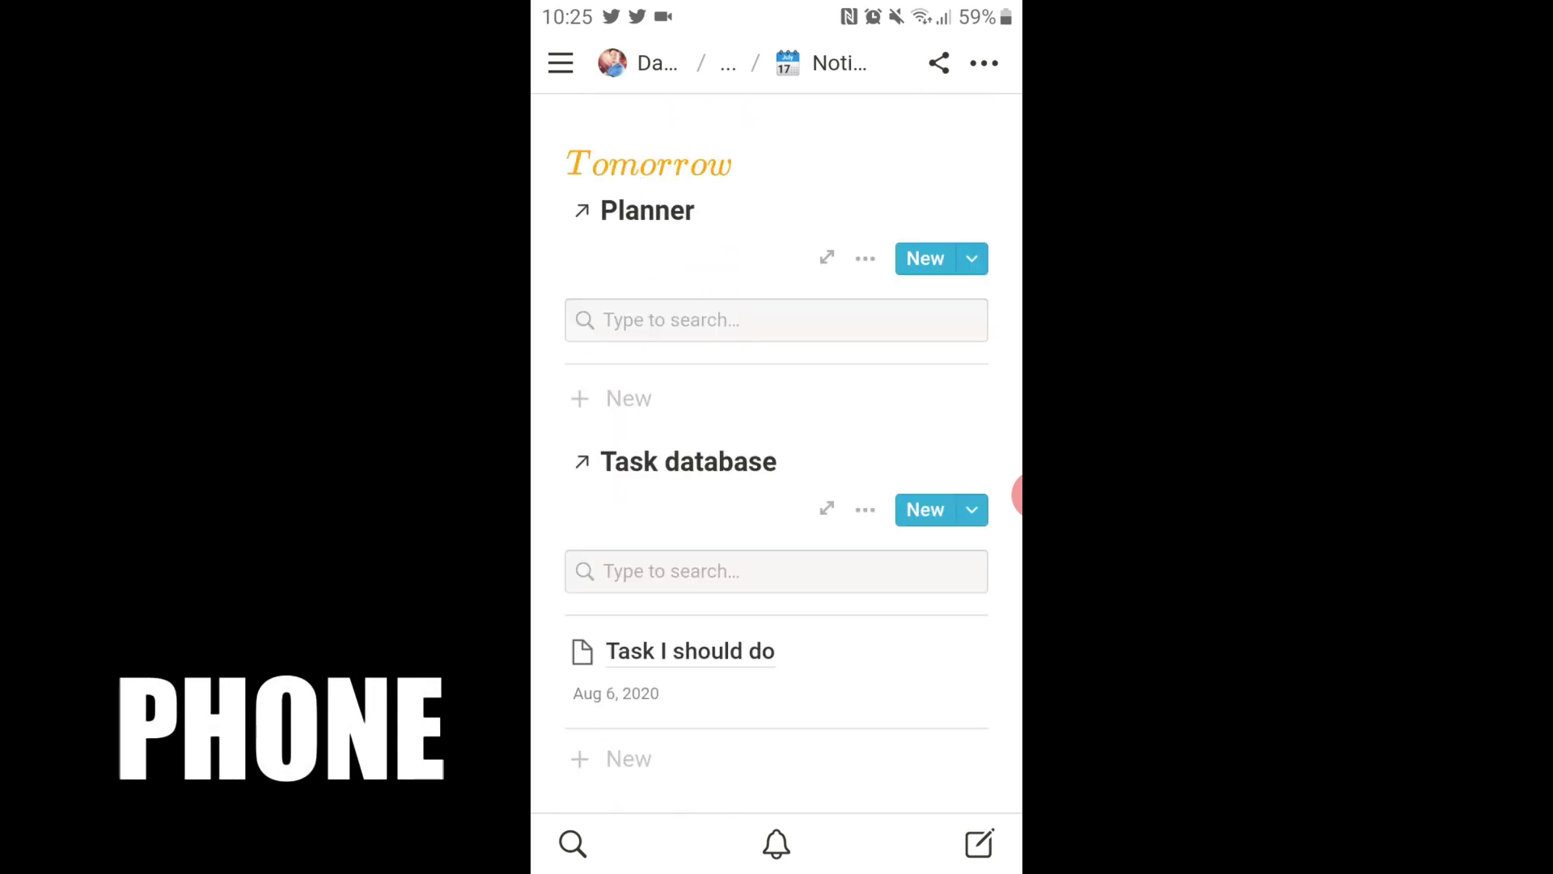
scroll(777, 449, "down", 5)
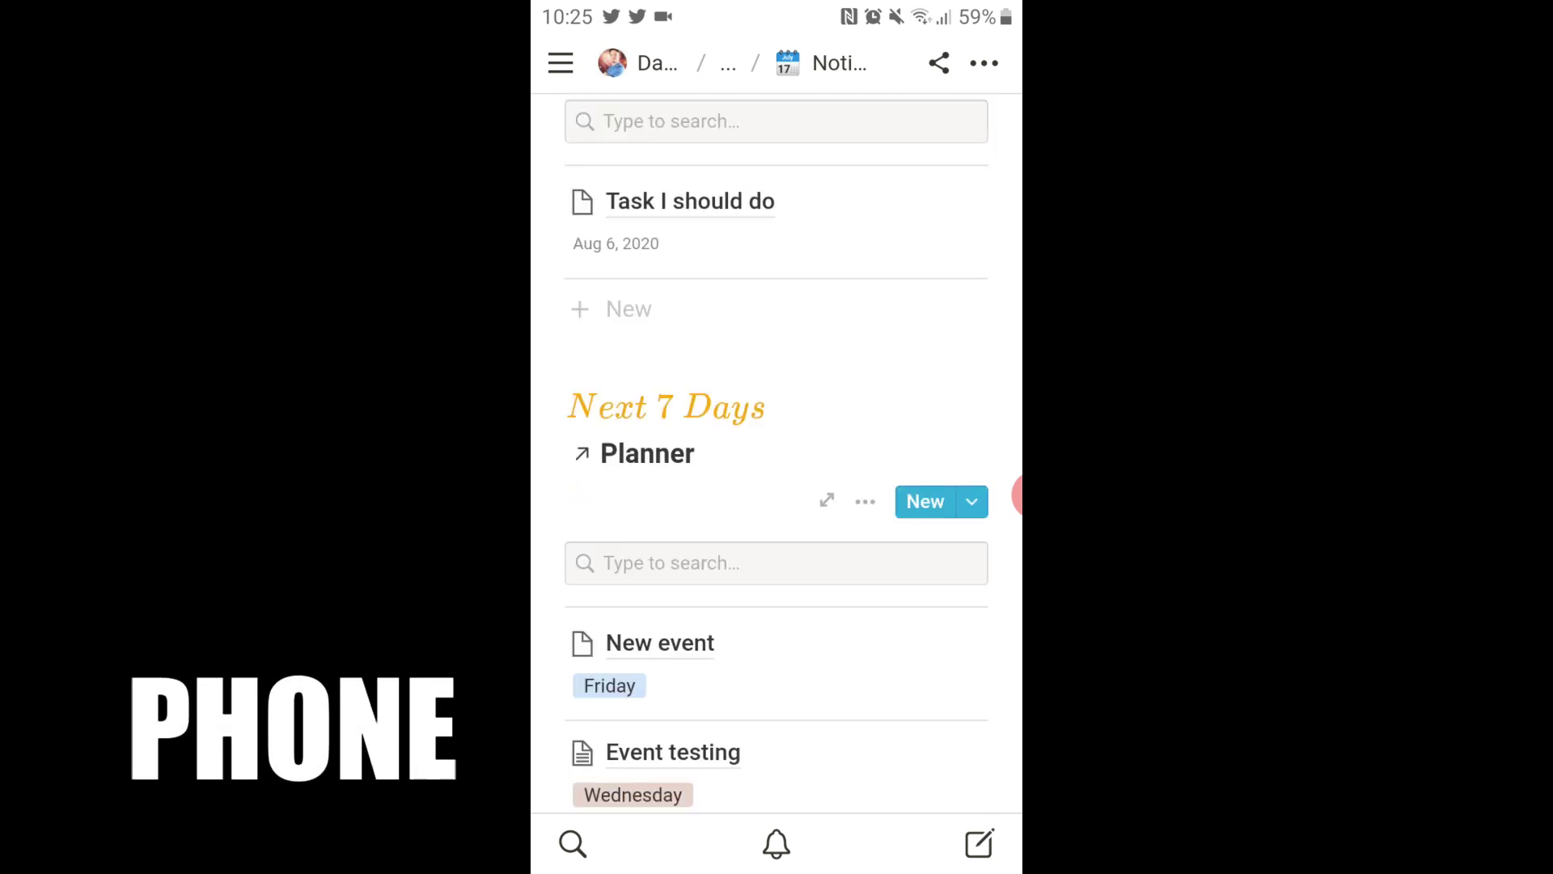
scroll(776, 449, "down", 5)
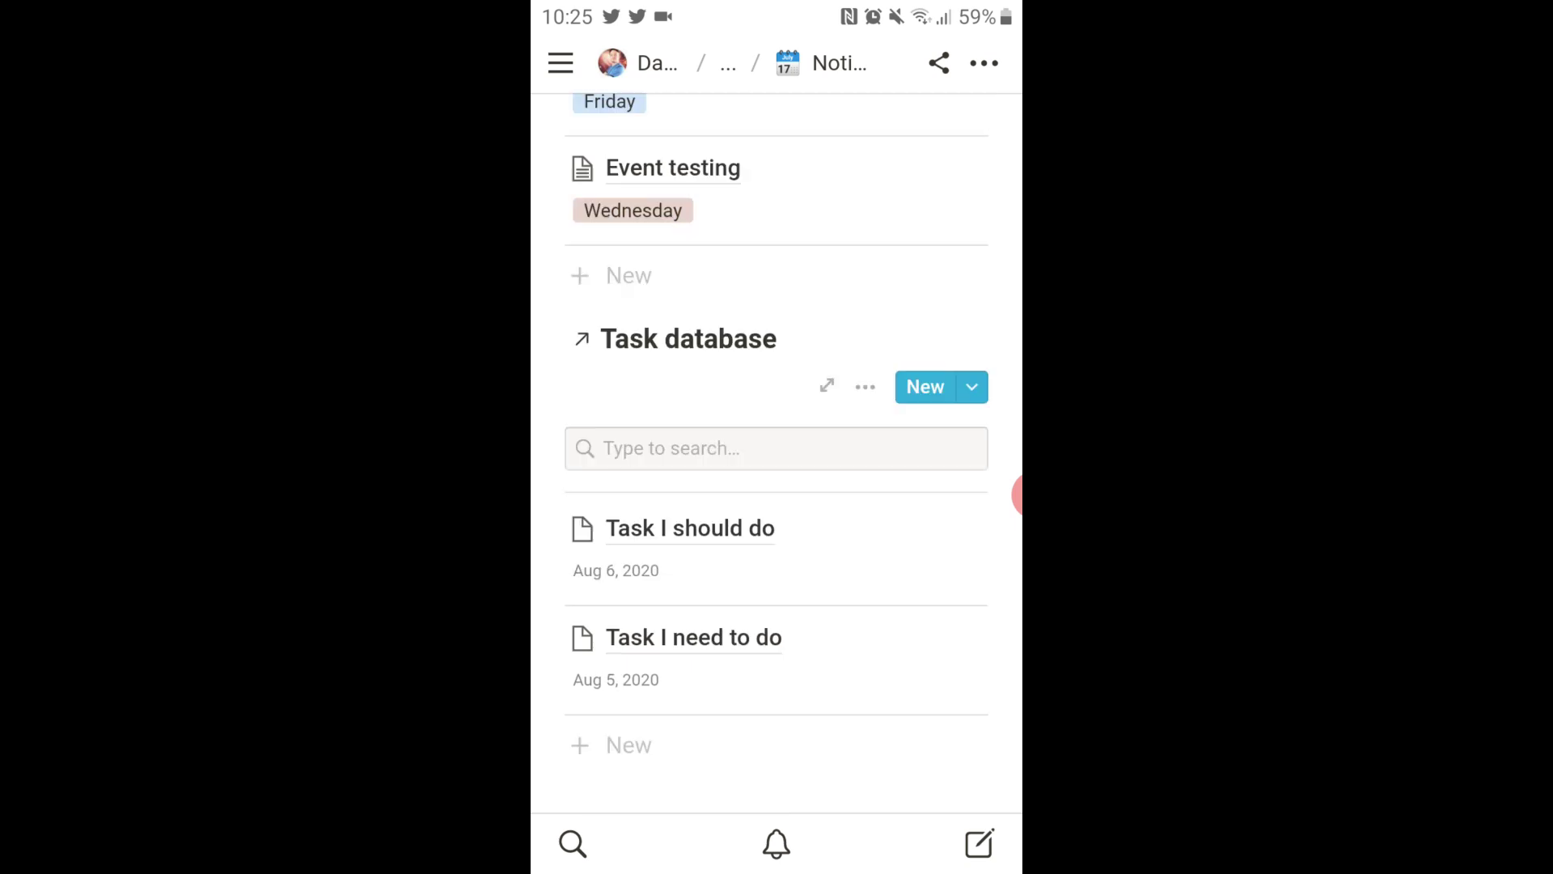
scroll(777, 450, "down", 7)
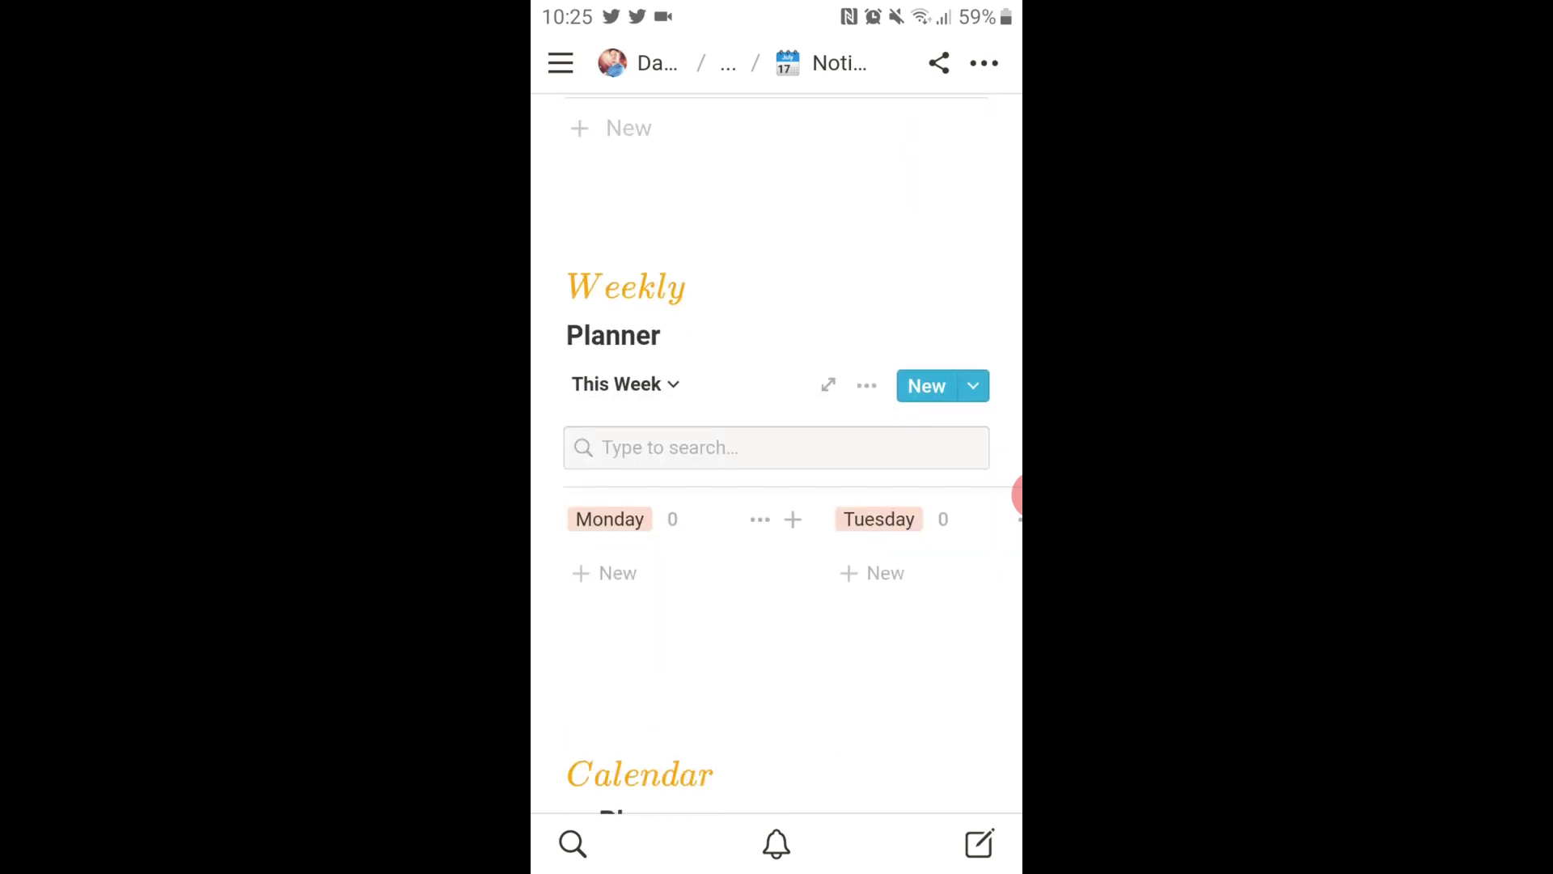
scroll(776, 450, "down", 2)
scroll(776, 461, "down", 4)
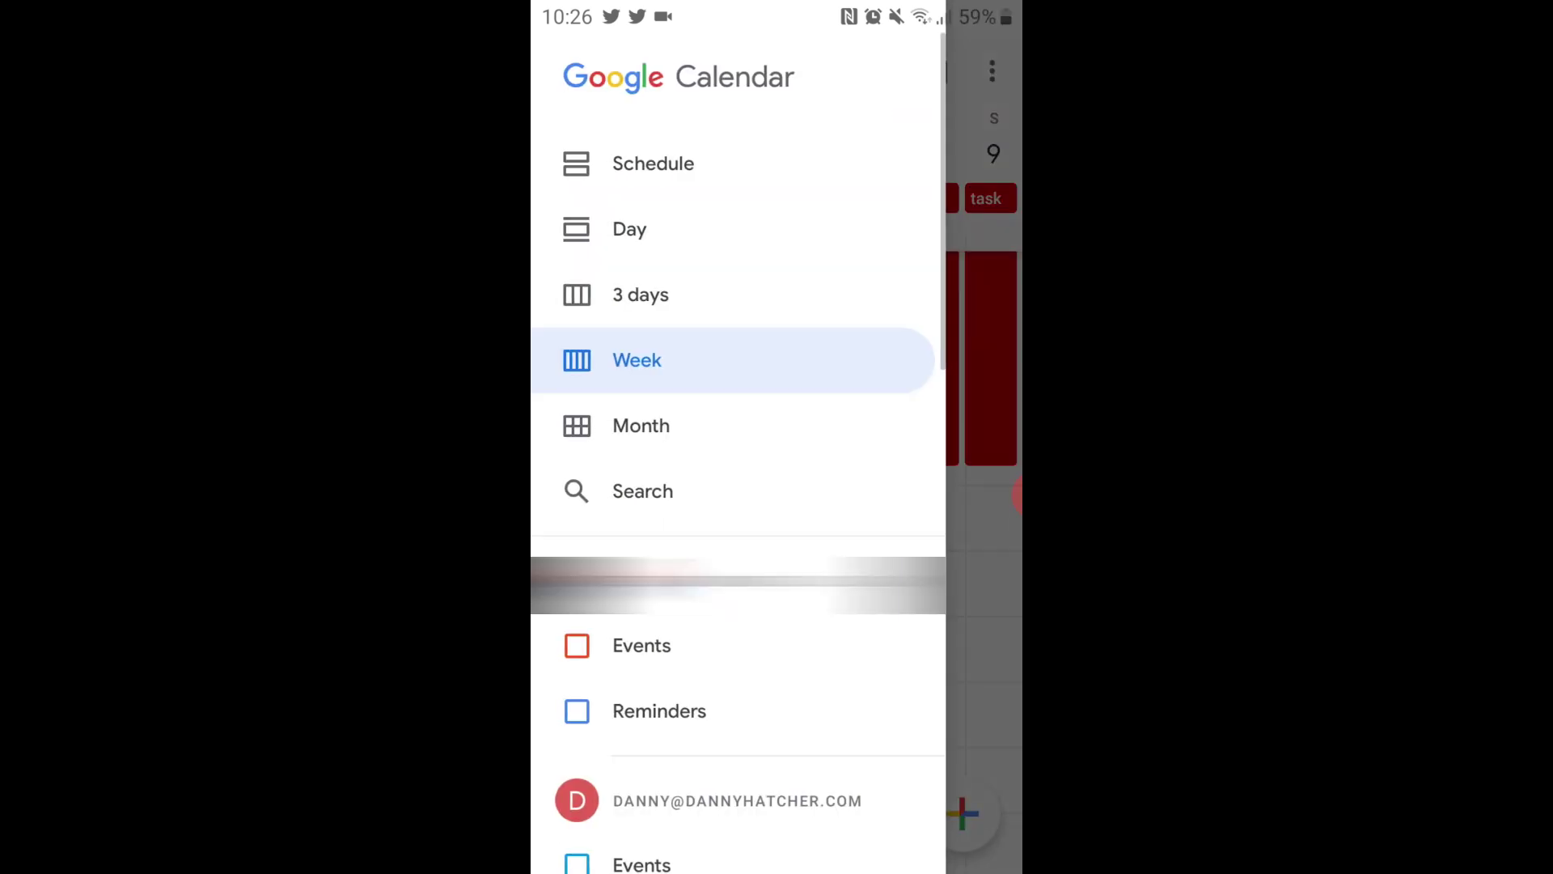
View the phone's Google Calendar in the Day view and in the 3 days view
left_click(629, 229)
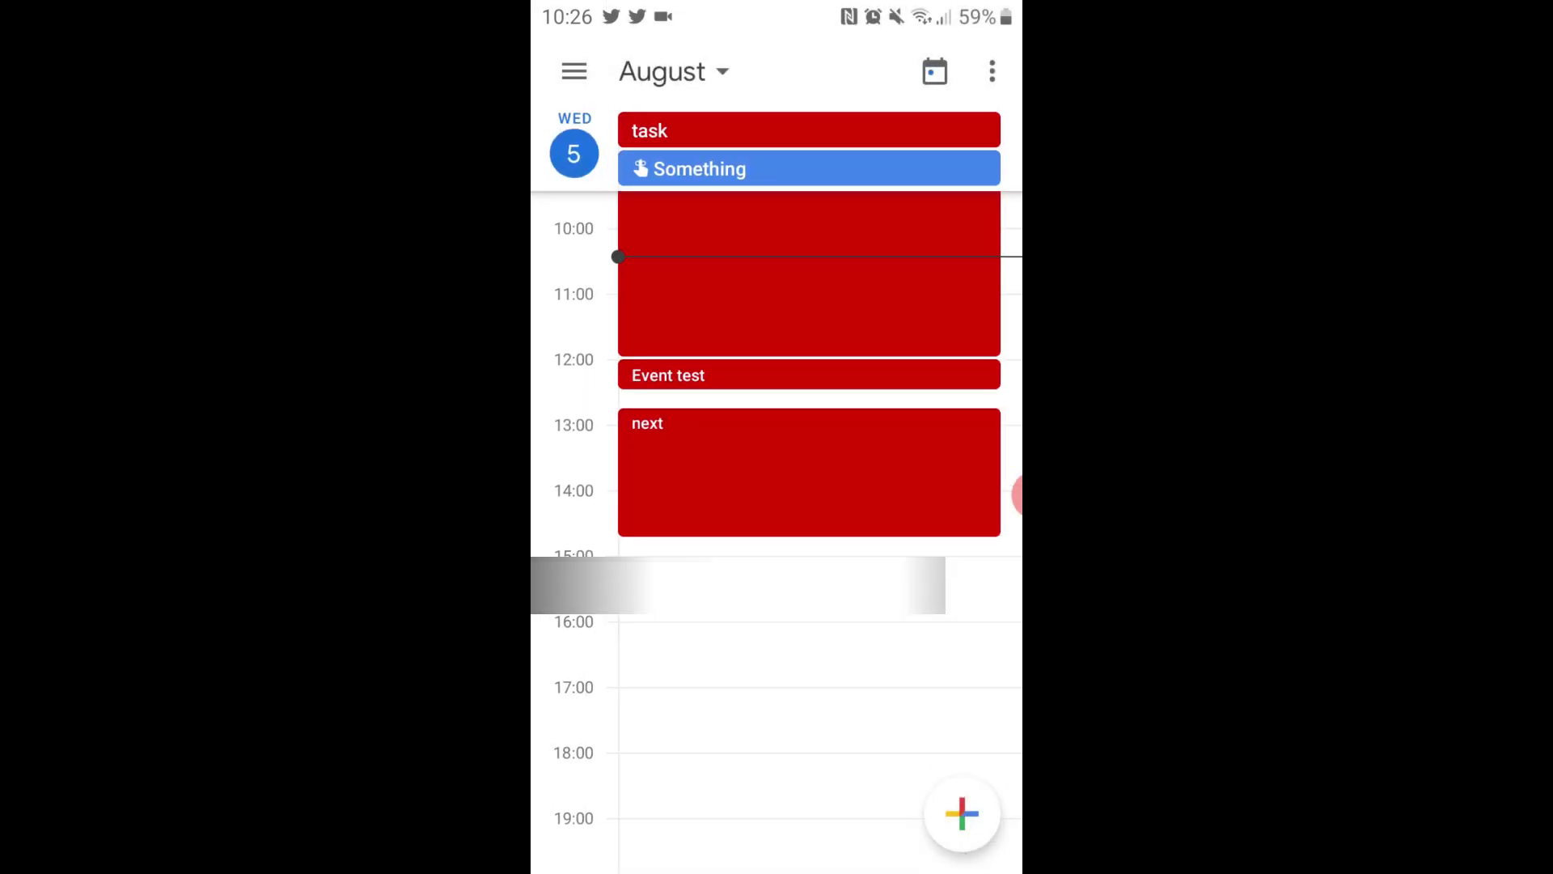
left_click(574, 71)
left_click(642, 291)
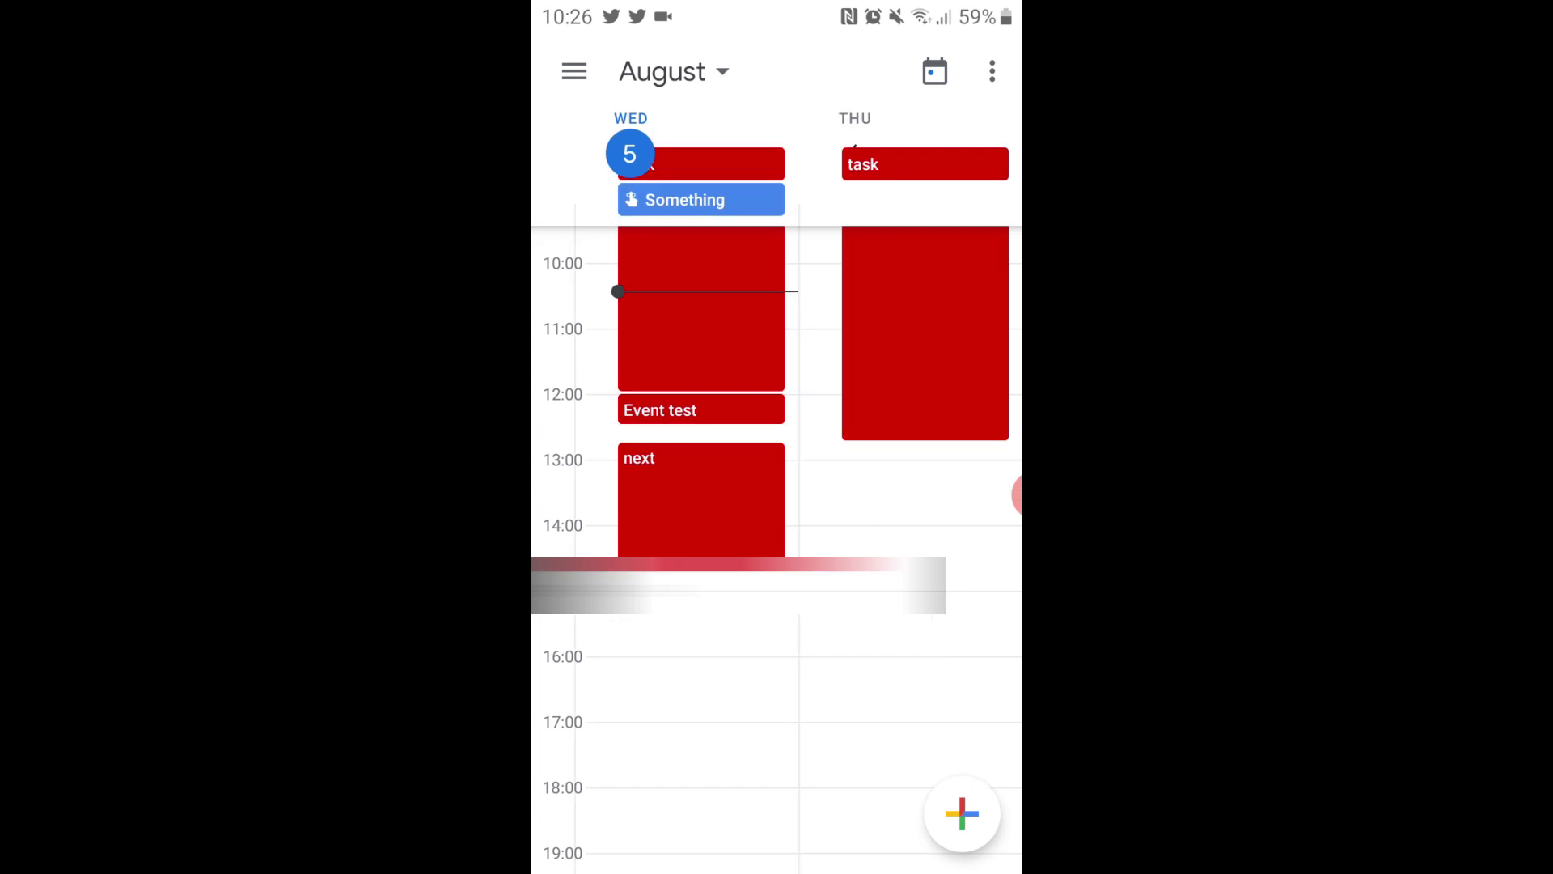
Switch the calendar to the Schedule view and look through the events around Wednesday 5 August
left_click(574, 71)
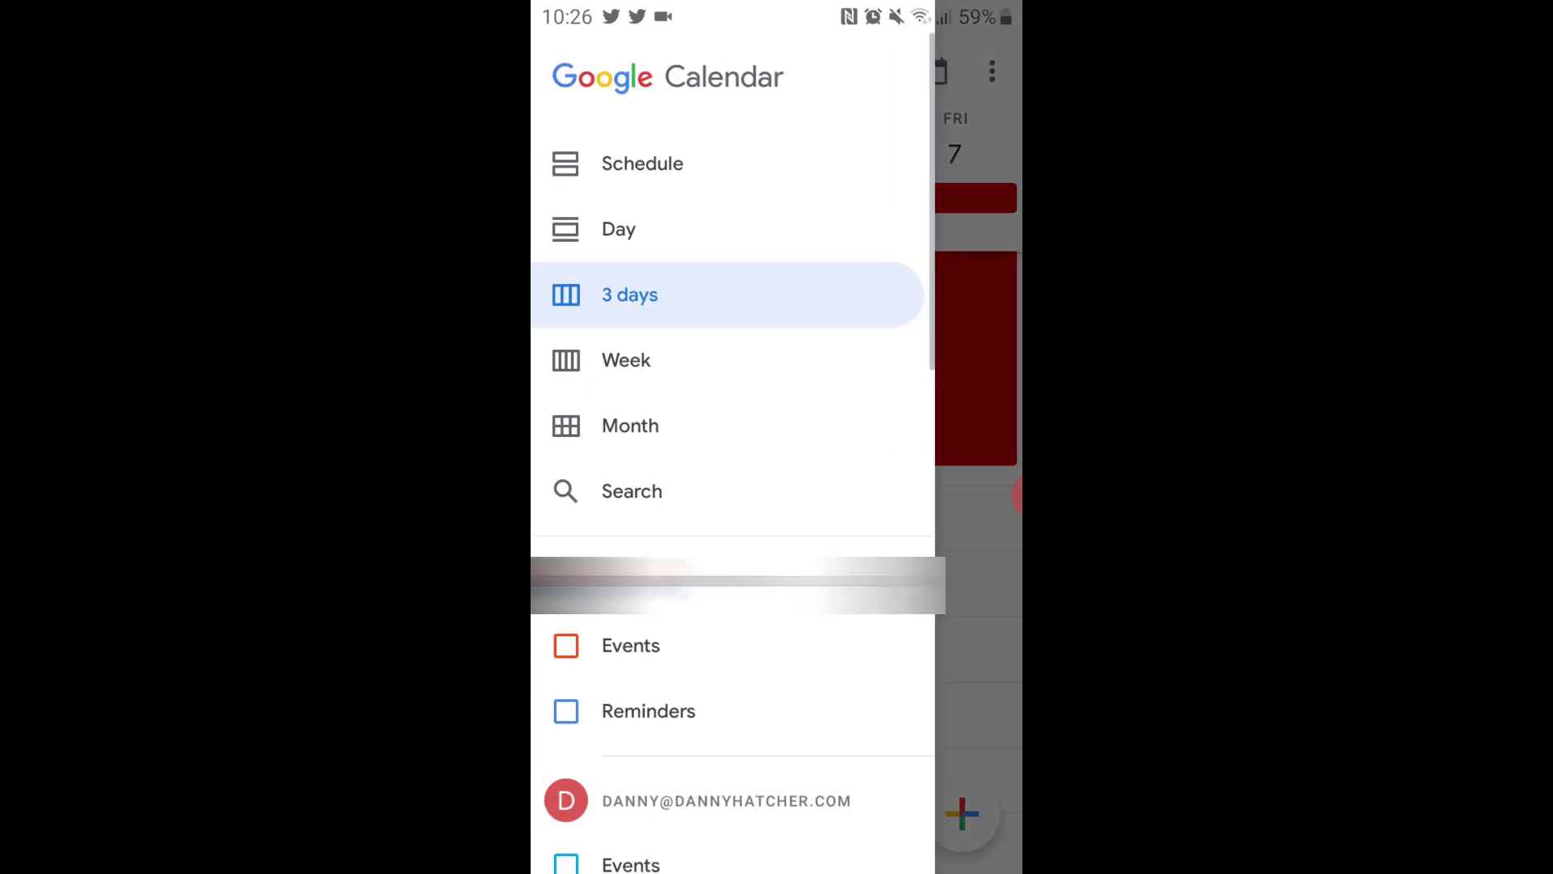
left_click(641, 294)
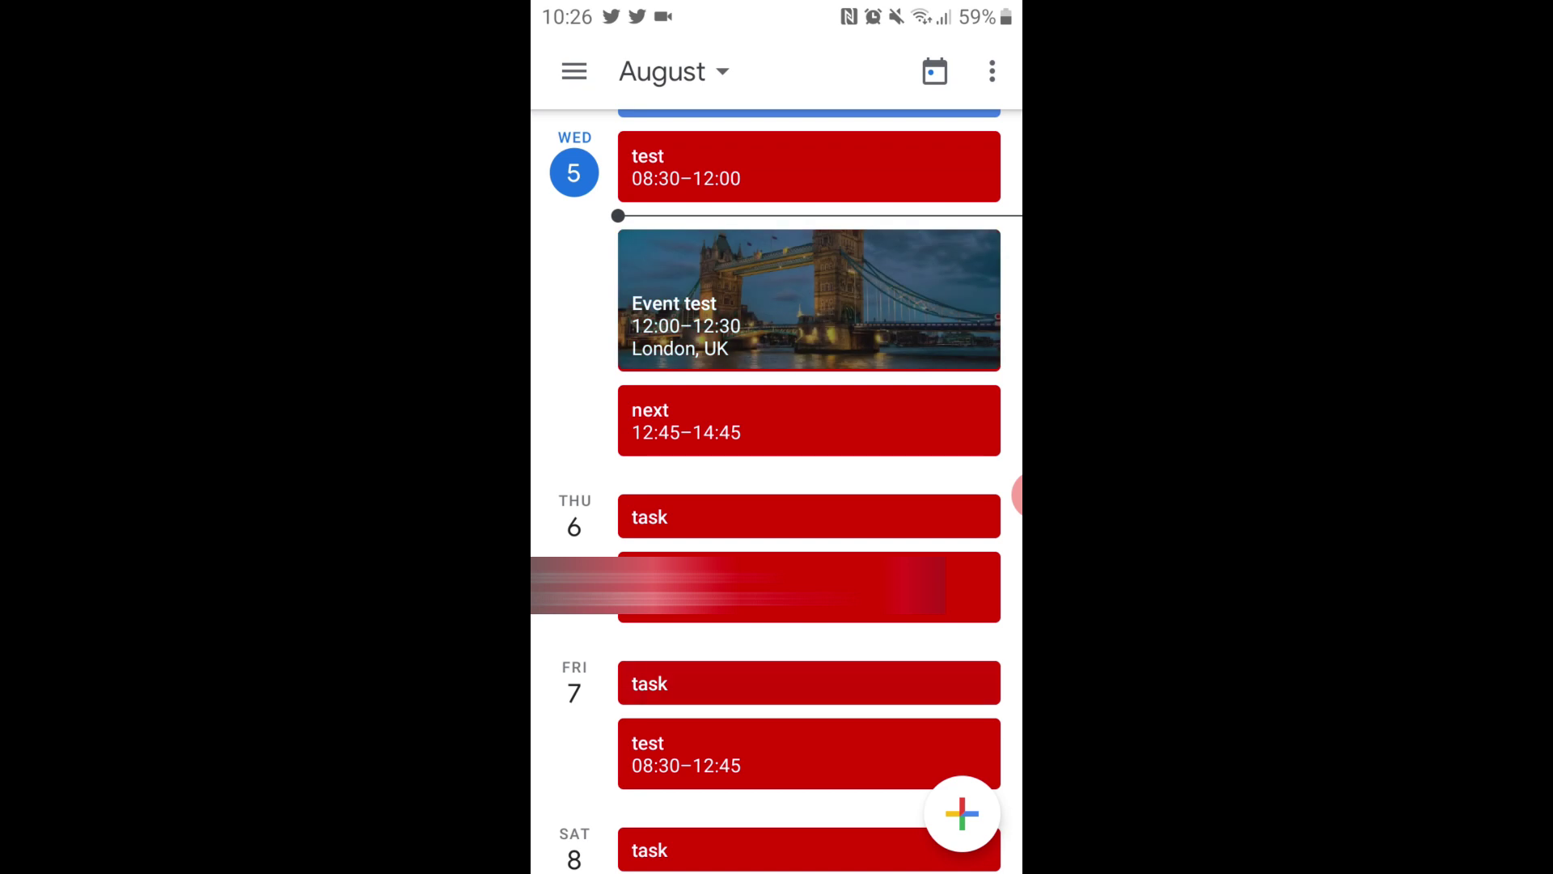
scroll(776, 486, "down", 4)
scroll(776, 485, "up", 6)
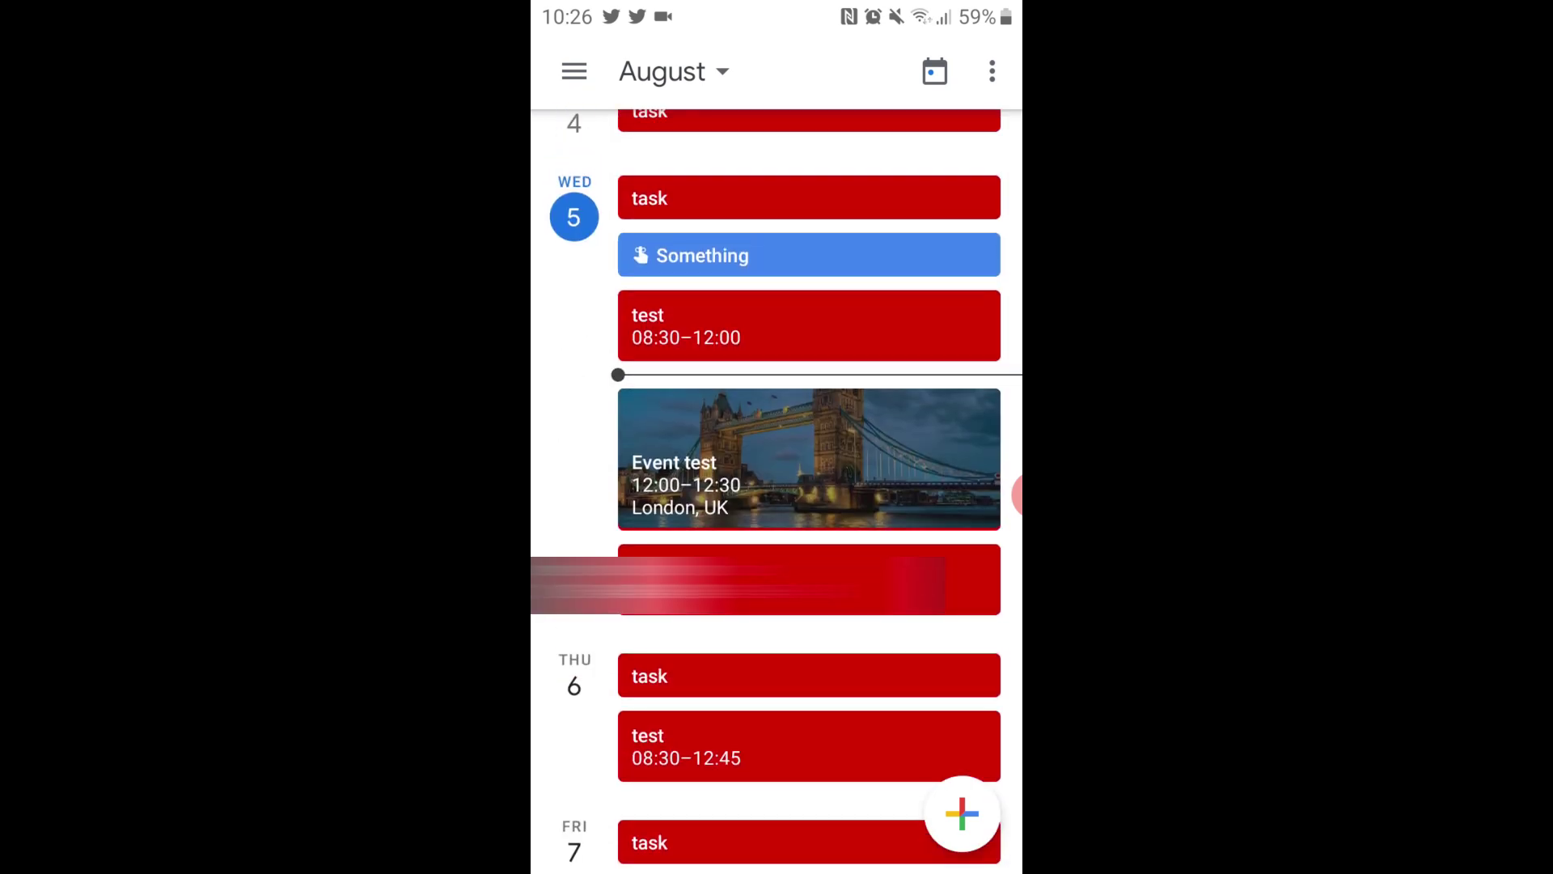